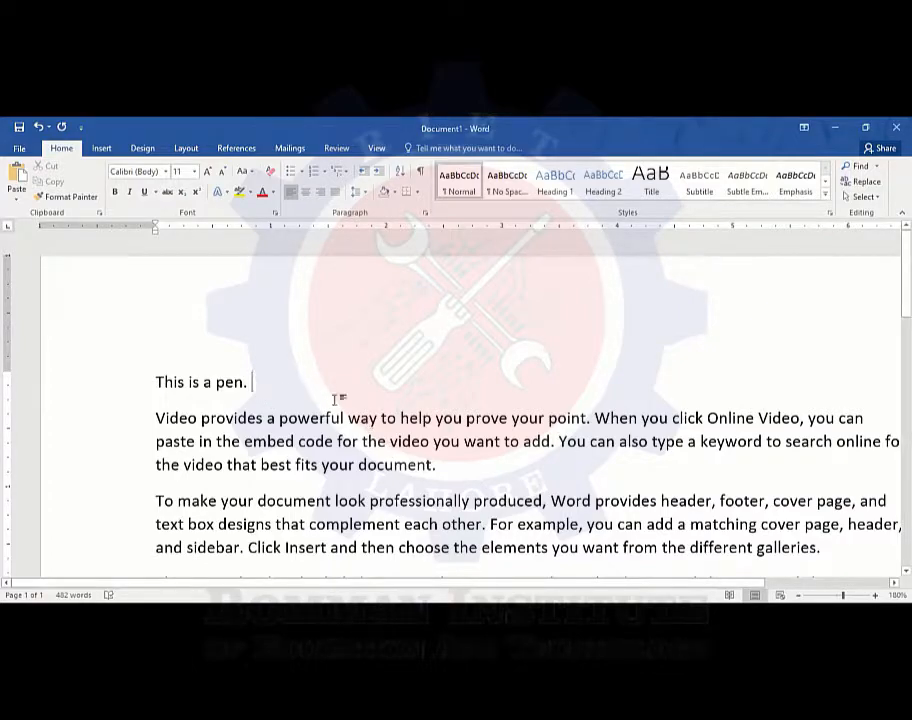
- Select the word "help" and the phrase "embed code for the video" in the paragraph starting "Video provides", clearing each selection
{"action": "double_click", "coordinate": [418, 421]}
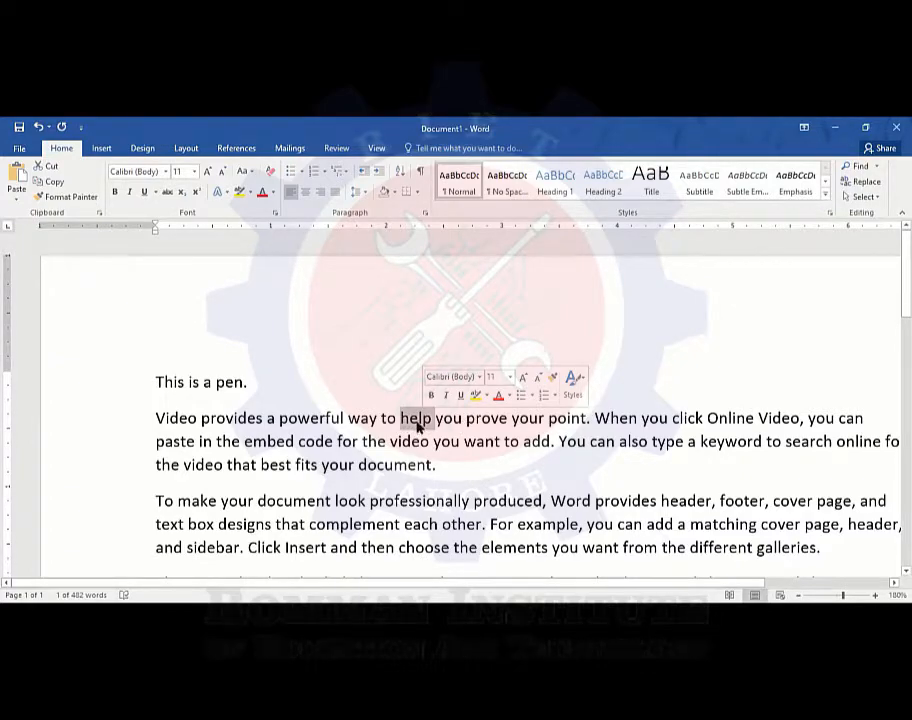
{"action": "left_click", "coordinate": [502, 415]}
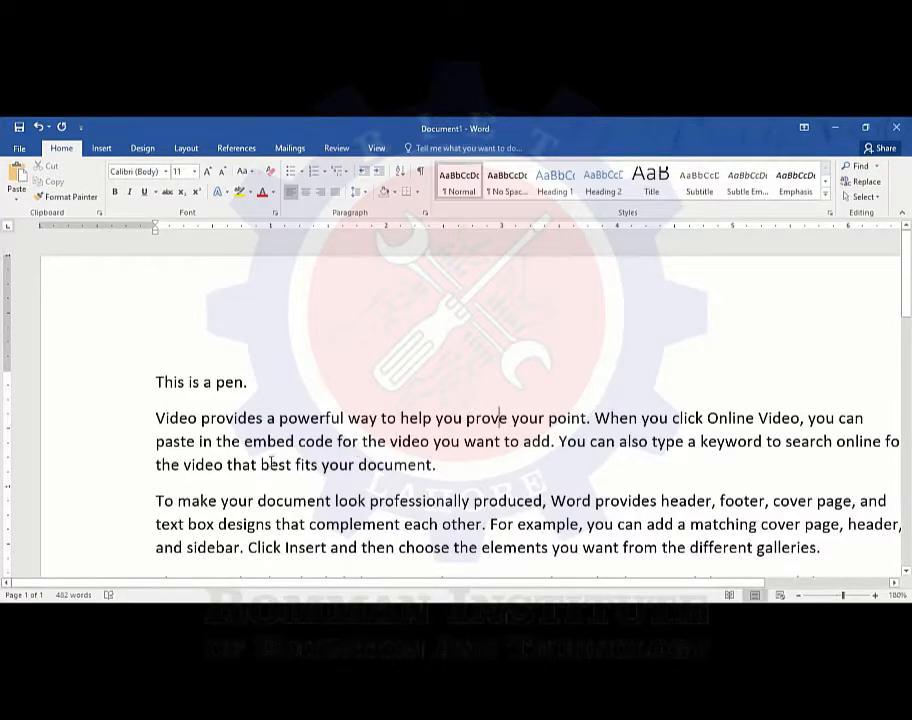
{"action": "left_click", "coordinate": [250, 487]}
{"action": "key", "text": "Up"}
{"action": "left_click_drag", "start_coordinate": [244, 441], "coordinate": [430, 441]}
{"action": "left_click", "coordinate": [372, 441]}
- Place the cursor before "complement" in the paragraph starting "To make your document" and select "complement each other" character by character
{"action": "key", "text": "Down"}
{"action": "key", "text": "Down"}
{"action": "key", "text": "Down"}
{"action": "key", "text": "Down"}
{"action": "key", "text": "Up"}
{"action": "key", "text": "Left"}
{"action": "key", "text": "Left"}
{"action": "key", "text": "Left"}
{"action": "key", "text": "Left"}
{"action": "key", "text": "Left"}
{"action": "key", "text": "Left"}
{"action": "key", "text": "Left"}
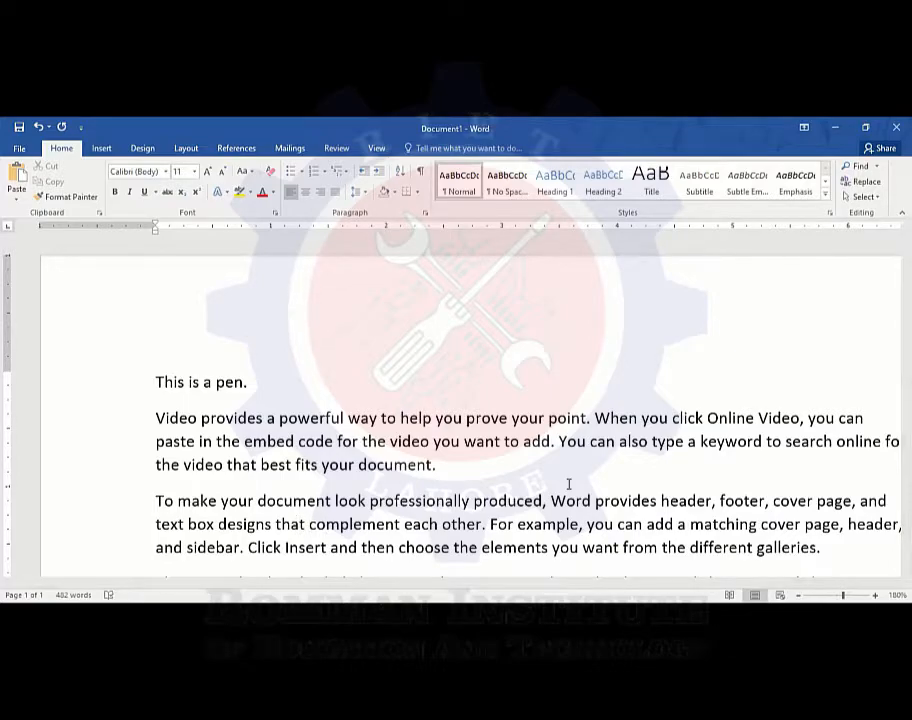
{"action": "key", "text": "shift+Right"}
{"action": "key", "text": "shift+Right"}
{"action": "key", "text": "shift+Right"}
{"action": "key", "text": "shift+Right"}
{"action": "key", "text": "shift+Right"}
{"action": "key", "text": "shift+Right"}
{"action": "key", "text": "shift+Right"}
{"action": "key", "text": "shift+Right"}
{"action": "key", "text": "shift+Right"}
{"action": "key", "text": "shift+Right"}
{"action": "key", "text": "shift+Right"}
{"action": "key", "text": "shift+Right"}
{"action": "key", "text": "shift+Right"}
{"action": "key", "text": "shift+Right"}
{"action": "key", "text": "shift+Right"}
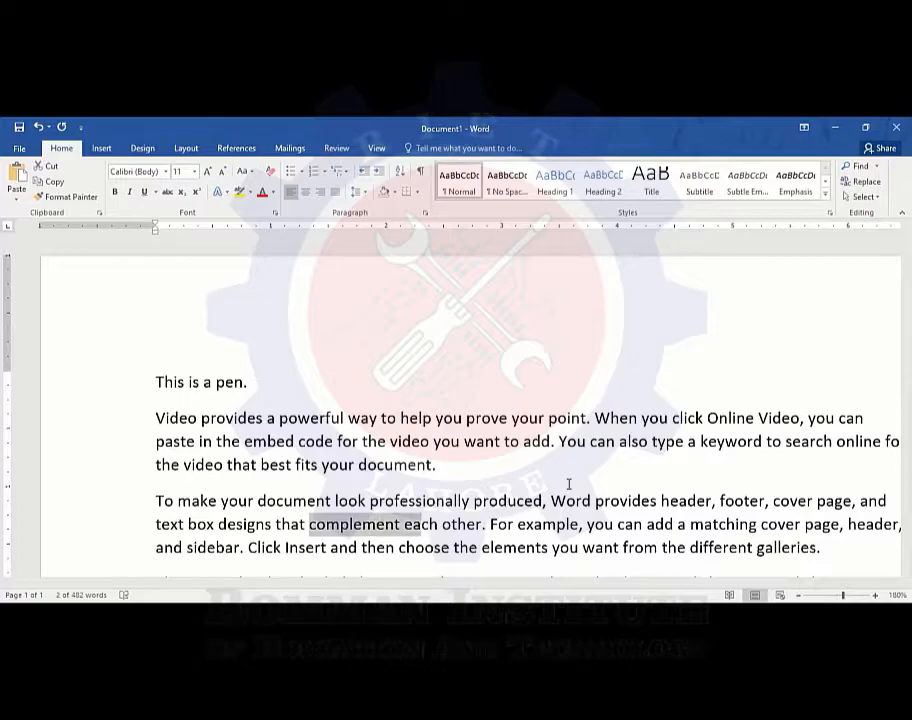
{"action": "key", "text": "shift+Right"}
{"action": "key", "text": "shift+Right"}
{"action": "key", "text": "shift+Right"}
{"action": "key", "text": "shift+Right"}
{"action": "key", "text": "shift+Right"}
{"action": "key", "text": "shift+Right"}
{"action": "key", "text": "shift+Right"}
{"action": "key", "text": "shift+Right"}
{"action": "key", "text": "shift+Right"}
{"action": "key", "text": "shift+Right"}
{"action": "key", "text": "shift+Right"}
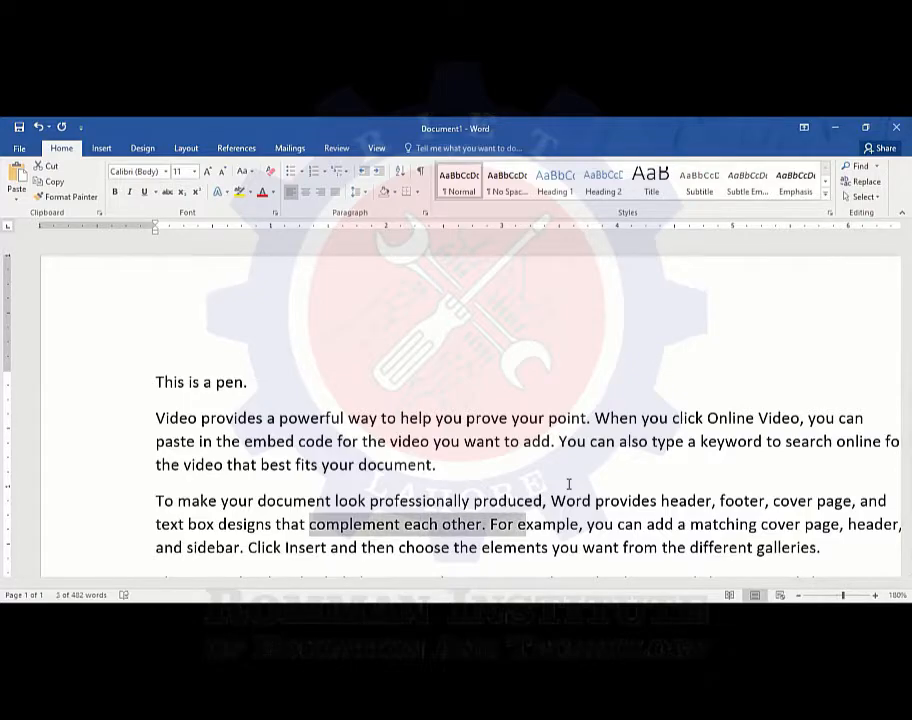
{"action": "key", "text": "shift+Right"}
{"action": "key", "text": "shift+Right"}
{"action": "key", "text": "shift+Right"}
{"action": "key", "text": "shift+Right"}
{"action": "key", "text": "shift+Right"}
{"action": "key", "text": "shift+Right"}
{"action": "key", "text": "shift+Right"}
{"action": "key", "text": "shift+Left"}
{"action": "key", "text": "shift+Left"}
{"action": "key", "text": "shift+Left"}
{"action": "key", "text": "shift+Left"}
{"action": "key", "text": "shift+Left"}
{"action": "key", "text": "shift+Left"}
{"action": "key", "text": "shift+Left"}
{"action": "key", "text": "shift+Left"}
{"action": "key", "text": "shift+Left"}
{"action": "key", "text": "shift+Left"}
{"action": "key", "text": "shift+Left"}
{"action": "key", "text": "shift+Left"}
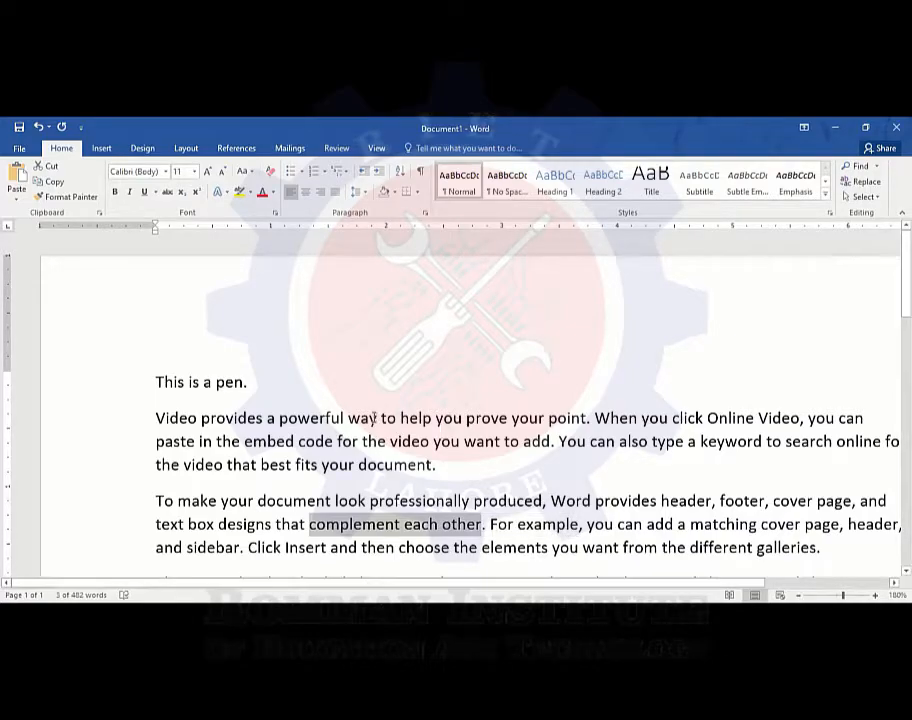
- Select the word "way" and the entire "Video provides" paragraph in turn, clearing the selection
{"action": "double_click", "coordinate": [371, 418]}
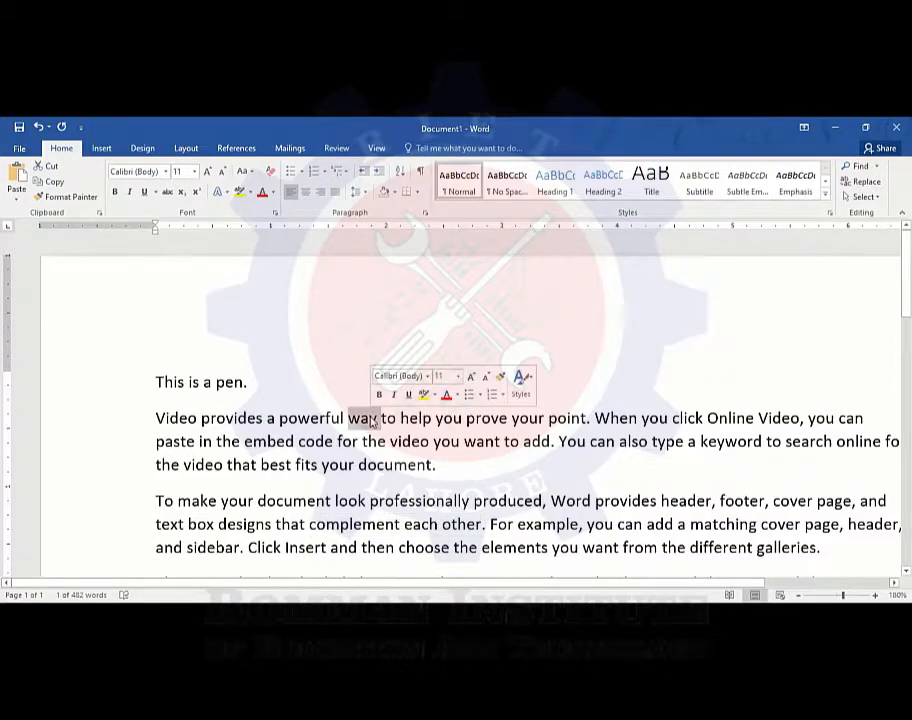
{"action": "triple_click", "coordinate": [479, 420]}
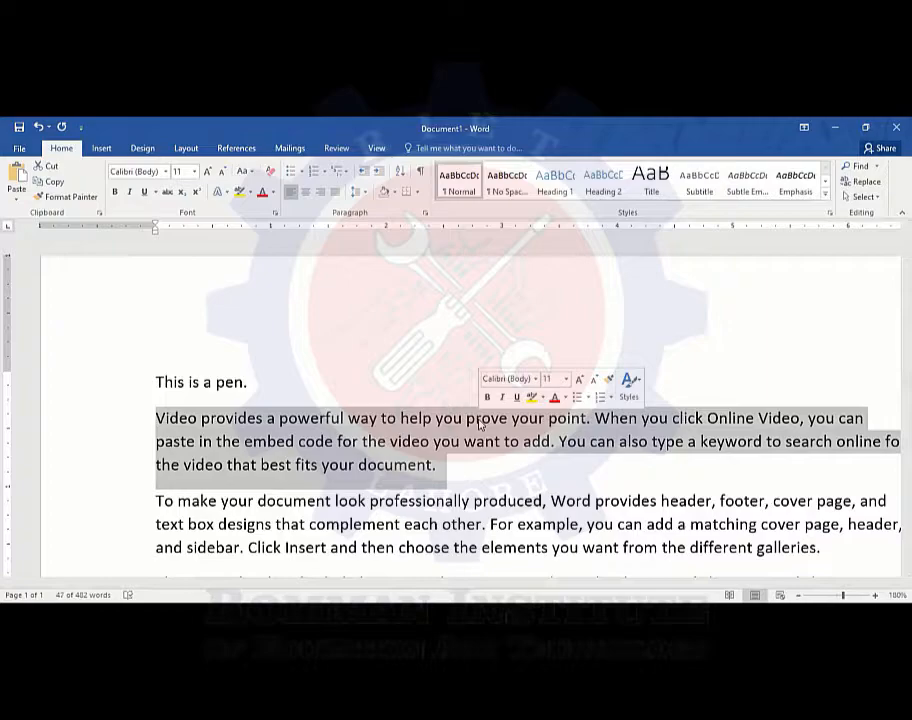
{"action": "left_click", "coordinate": [468, 481]}
- Select the whole document's text, and clear the selection by placing the cursor after "This is a pen."
{"action": "key", "text": "ctrl+a"}
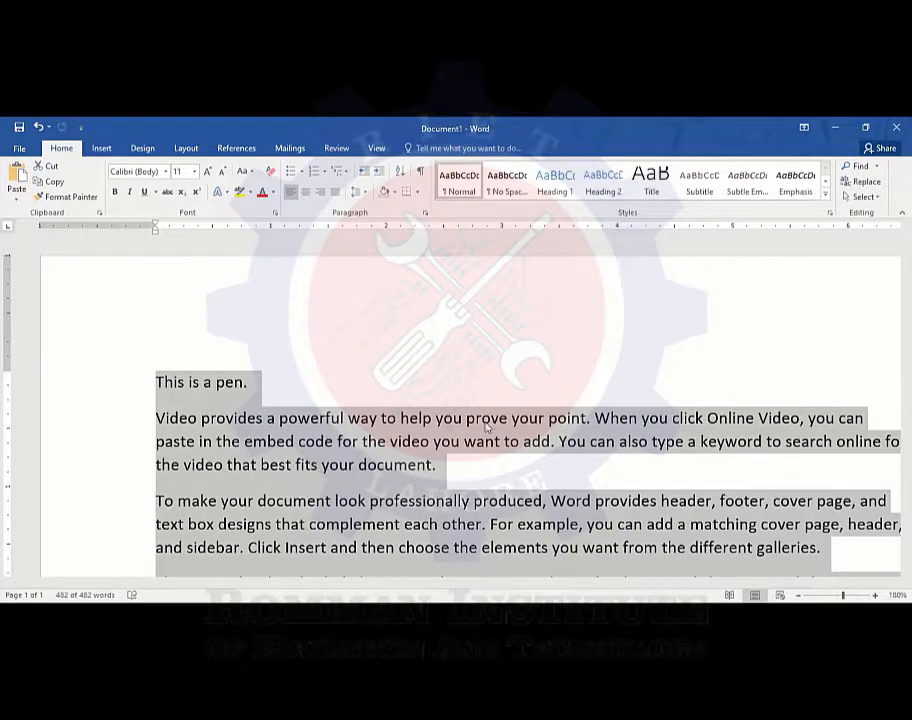
{"action": "left_click", "coordinate": [516, 383]}
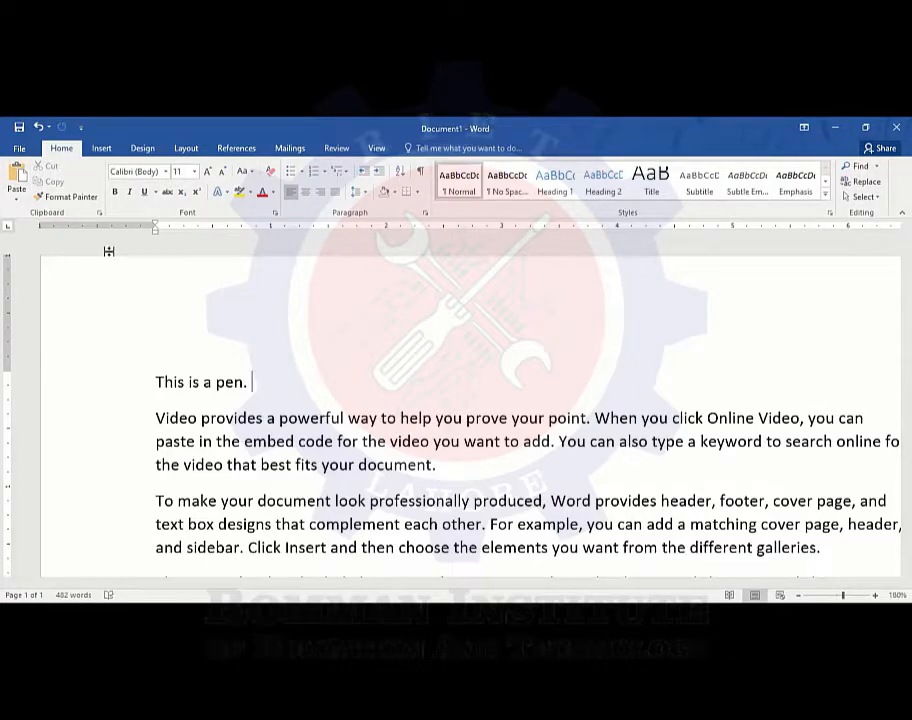
- Copy the word "help" from the paragraph starting "Video provides" and clear the selection
{"action": "double_click", "coordinate": [410, 420]}
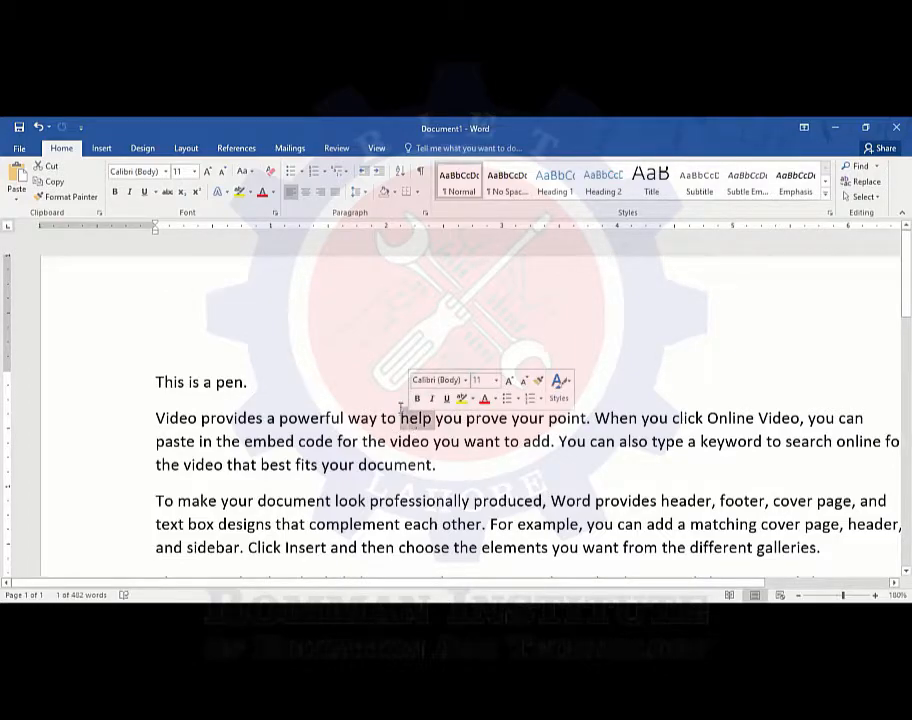
{"action": "left_click", "coordinate": [54, 182]}
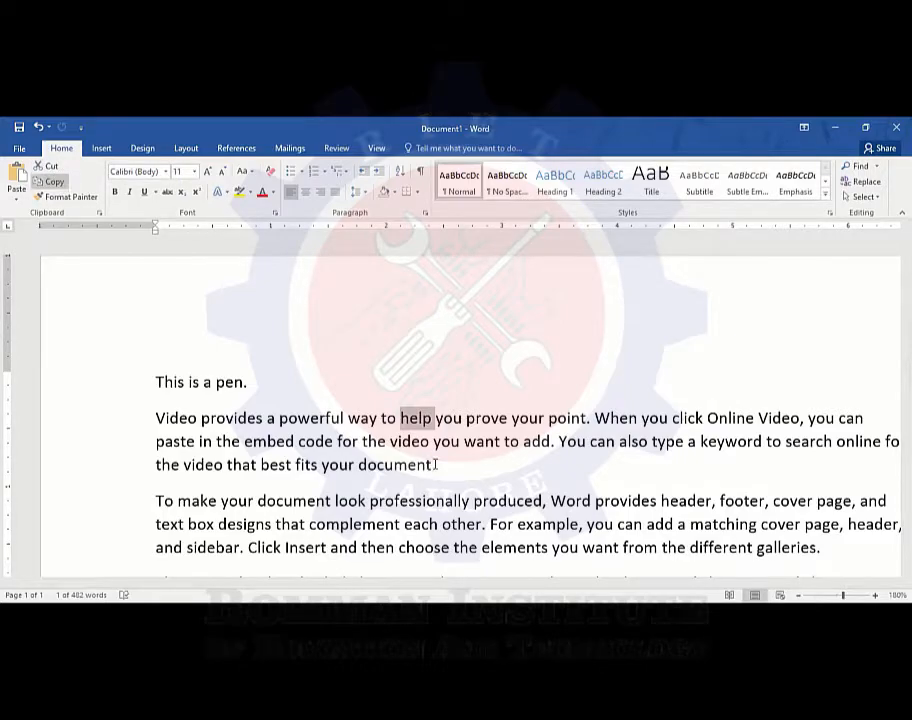
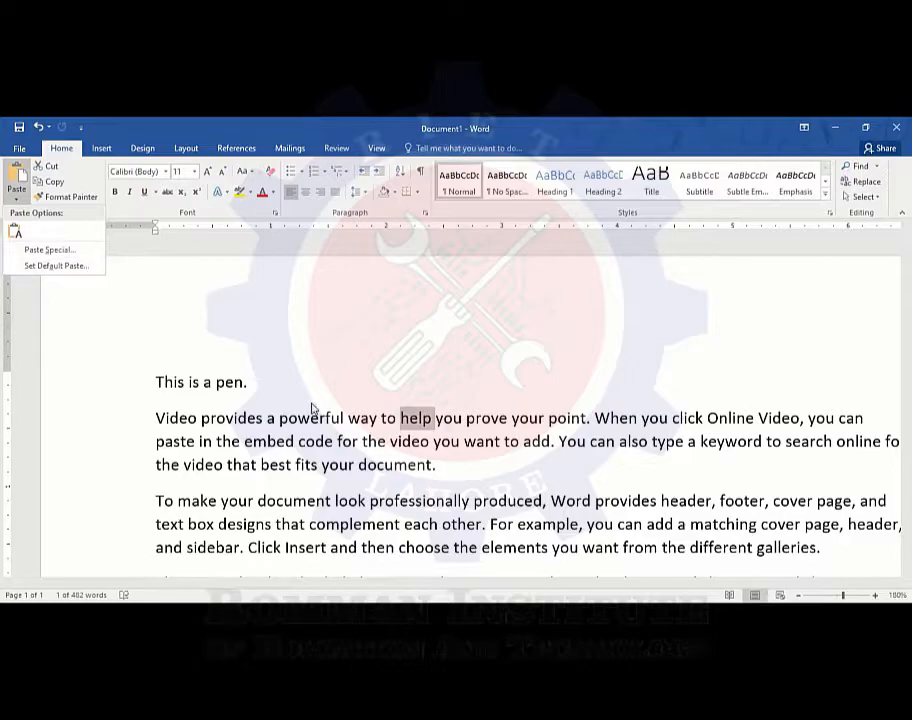
{"action": "left_click", "coordinate": [376, 428]}
{"action": "left_click", "coordinate": [378, 428]}
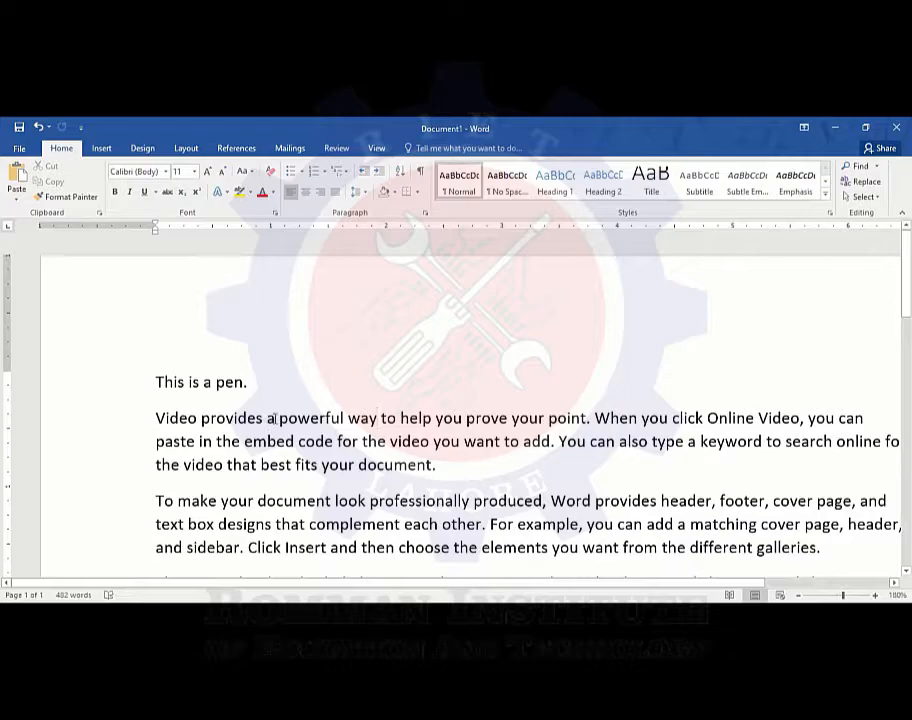
- Select the phrase "powerful way to help you prove your point" and view the list of available fonts
{"action": "left_click_drag", "start_coordinate": [280, 420], "coordinate": [586, 416]}
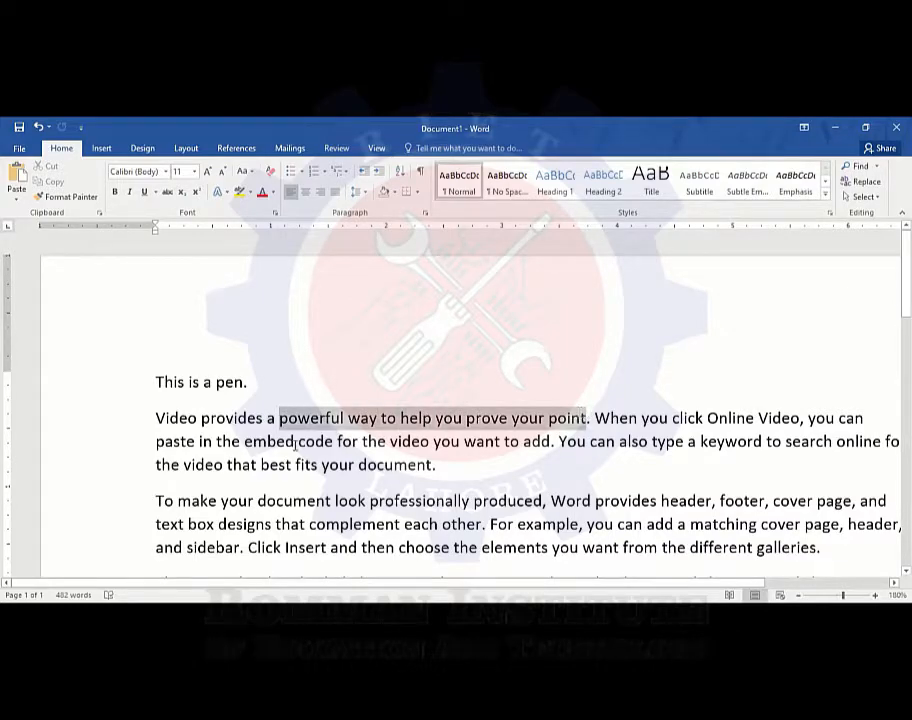
{"action": "left_click", "coordinate": [164, 172]}
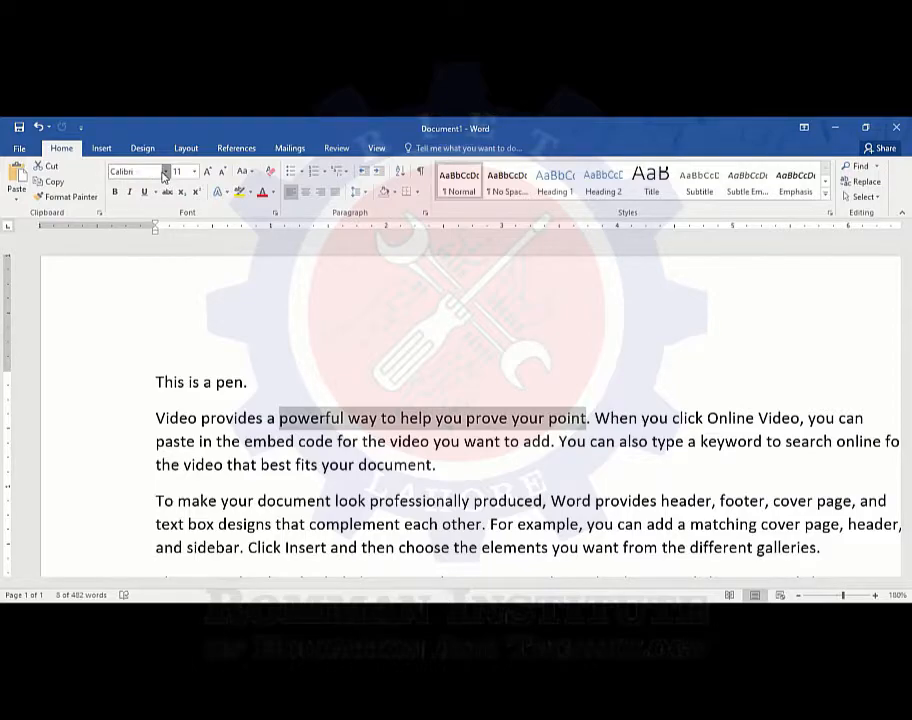
{"action": "left_click", "coordinate": [164, 172]}
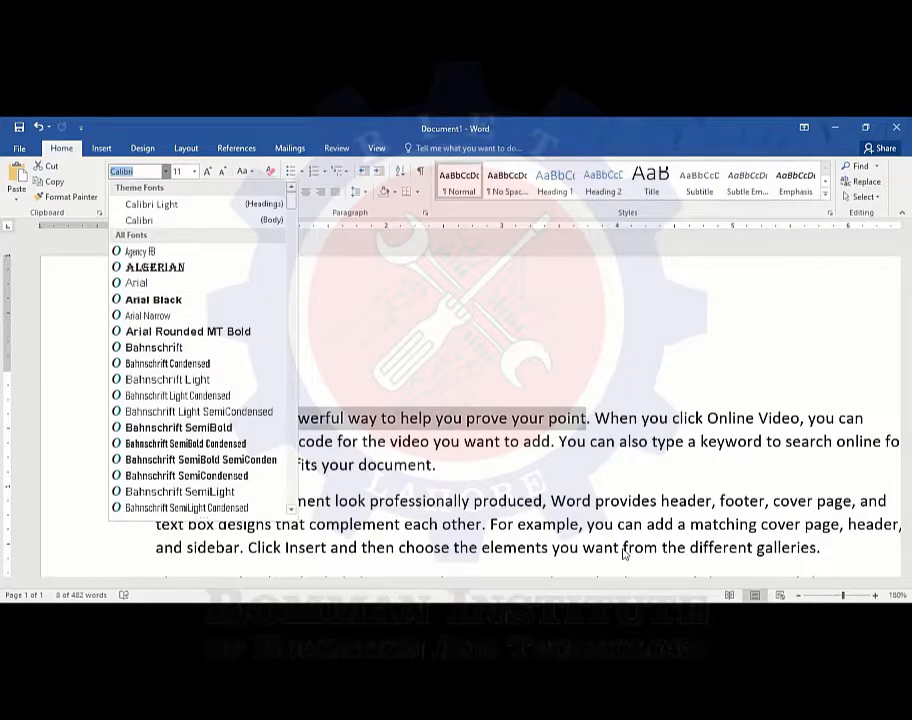
{"action": "left_click", "coordinate": [351, 375]}
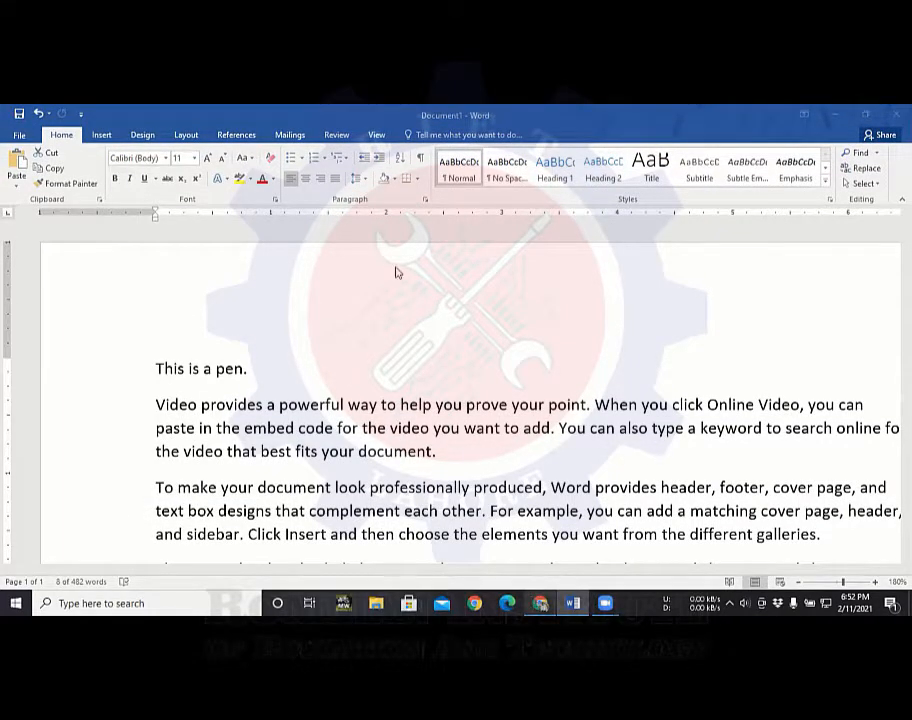
- Switch to Chrome, search the web for "font download" and close the extra Microsoft Office activation page
{"action": "key", "text": "alt+Tab"}
{"action": "left_click", "coordinate": [395, 139]}
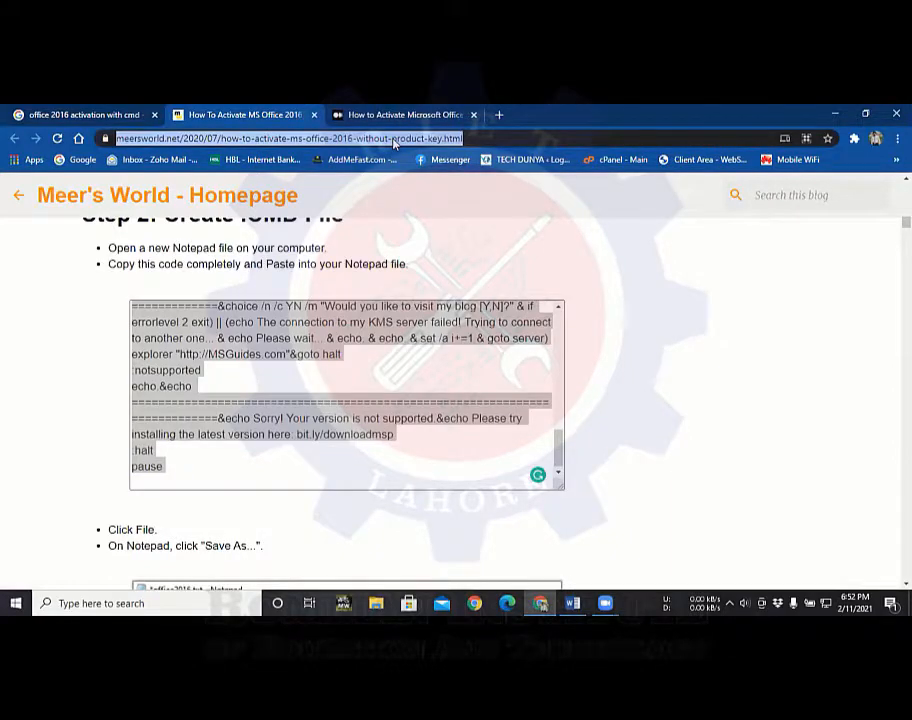
{"action": "type", "text": "font"}
{"action": "key", "text": "Down"}
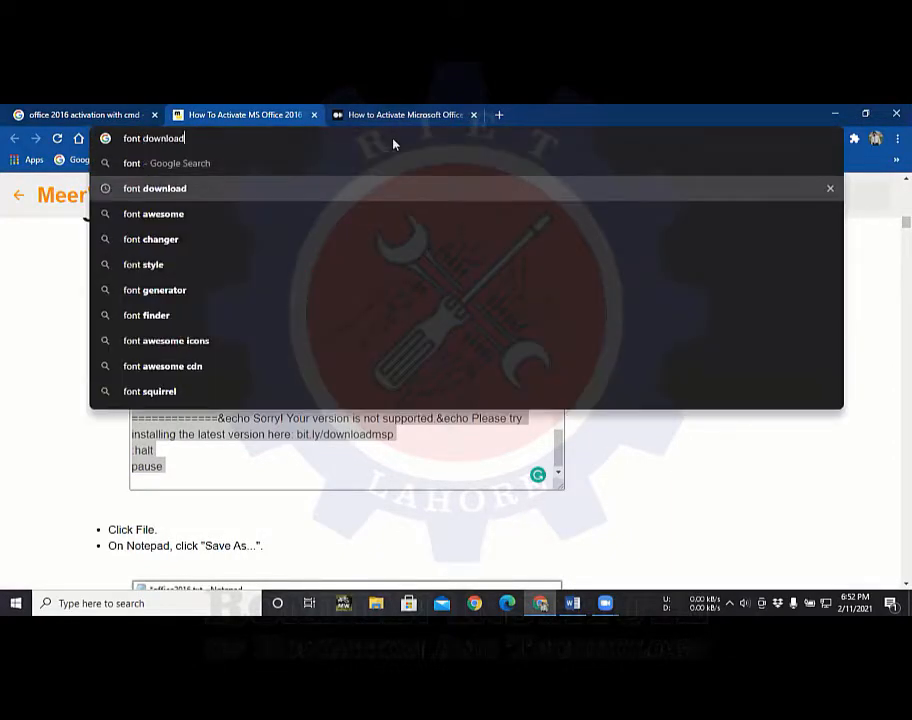
{"action": "key", "text": "Return"}
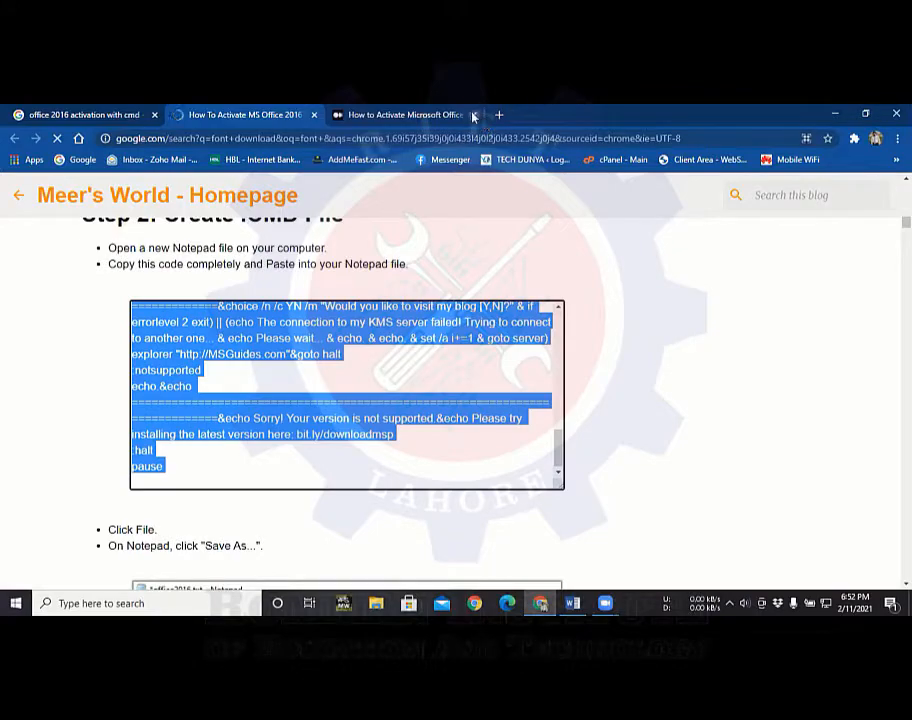
{"action": "left_click", "coordinate": [474, 116]}
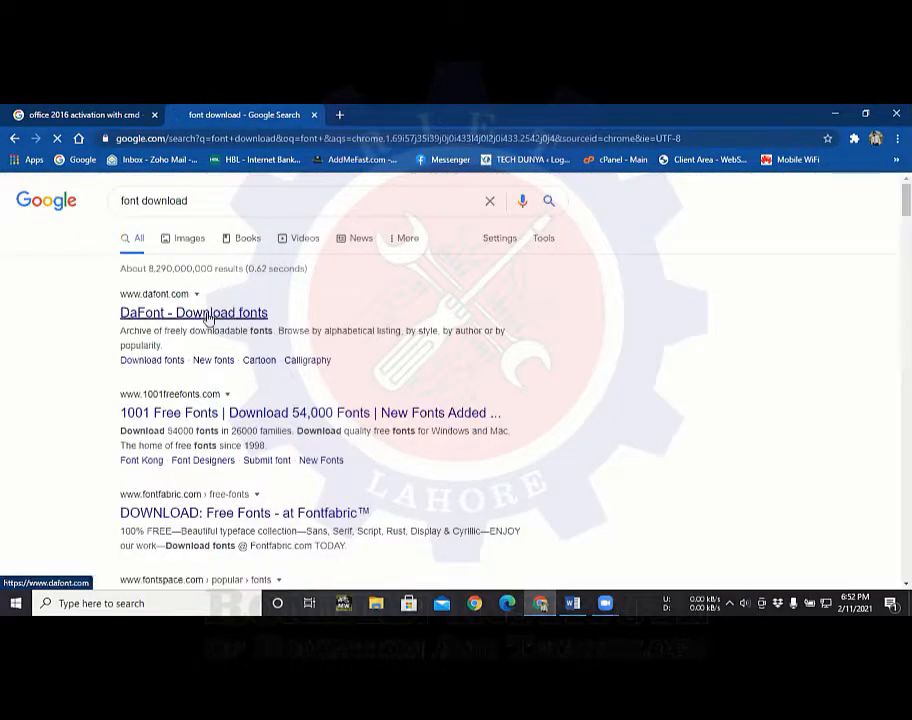
- Open the DaFont site from the search results, look over its recently added fonts and return to Word
{"action": "left_click", "coordinate": [207, 316]}
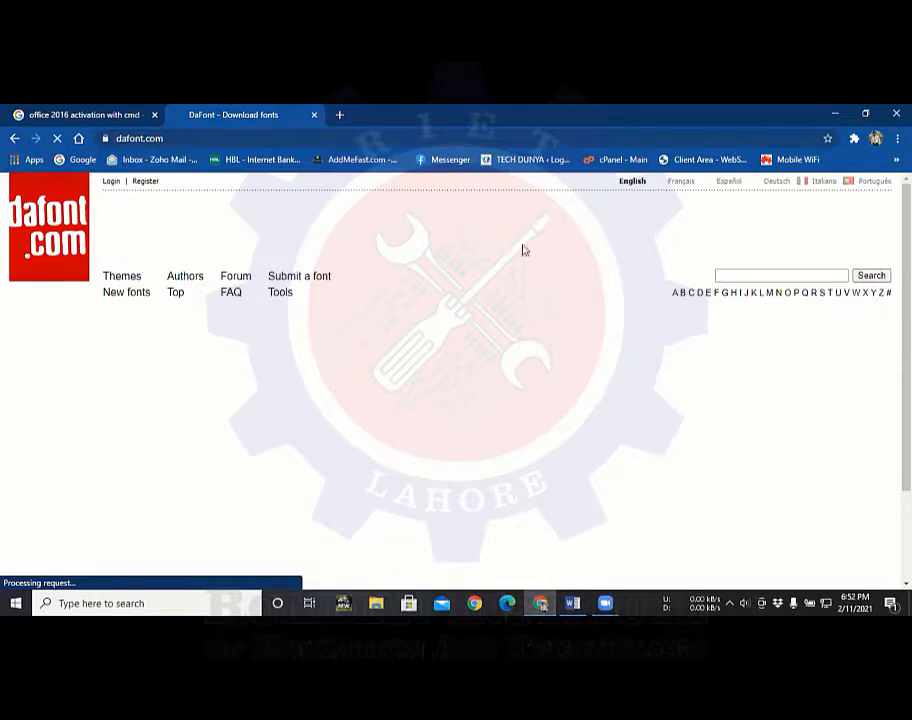
{"action": "scroll", "coordinate": [500, 380], "scroll_direction": "down", "scroll_amount": 3}
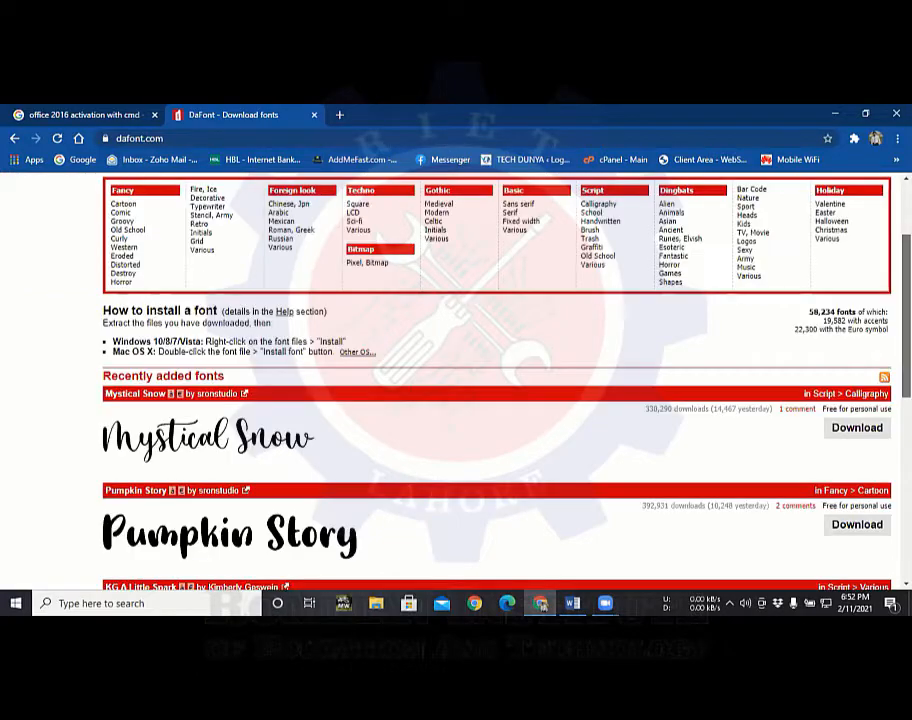
{"action": "scroll", "coordinate": [500, 380], "scroll_direction": "down", "scroll_amount": 1}
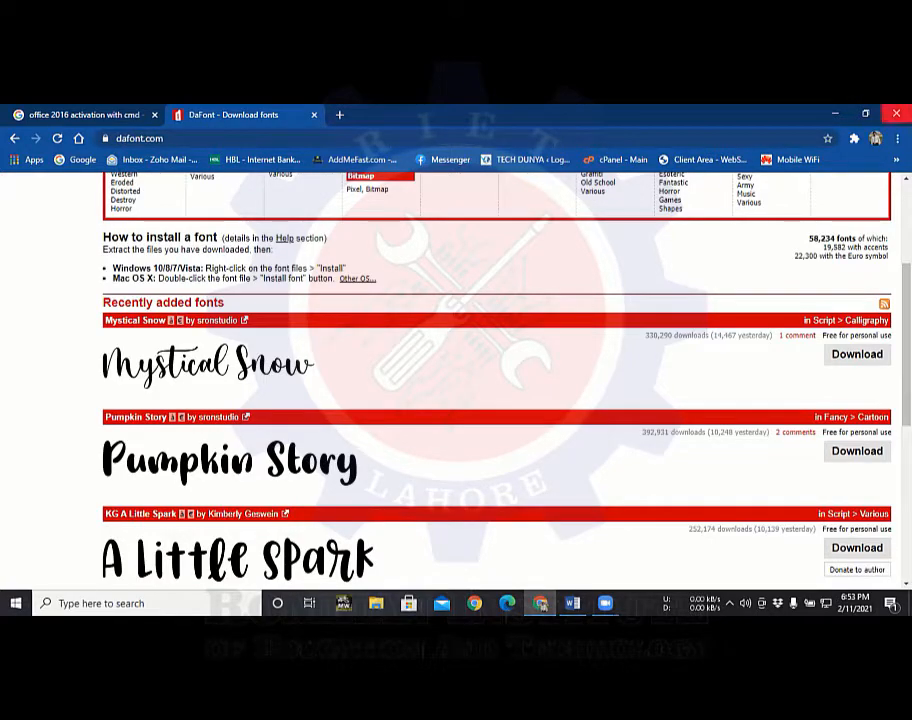
{"action": "left_click", "coordinate": [836, 113]}
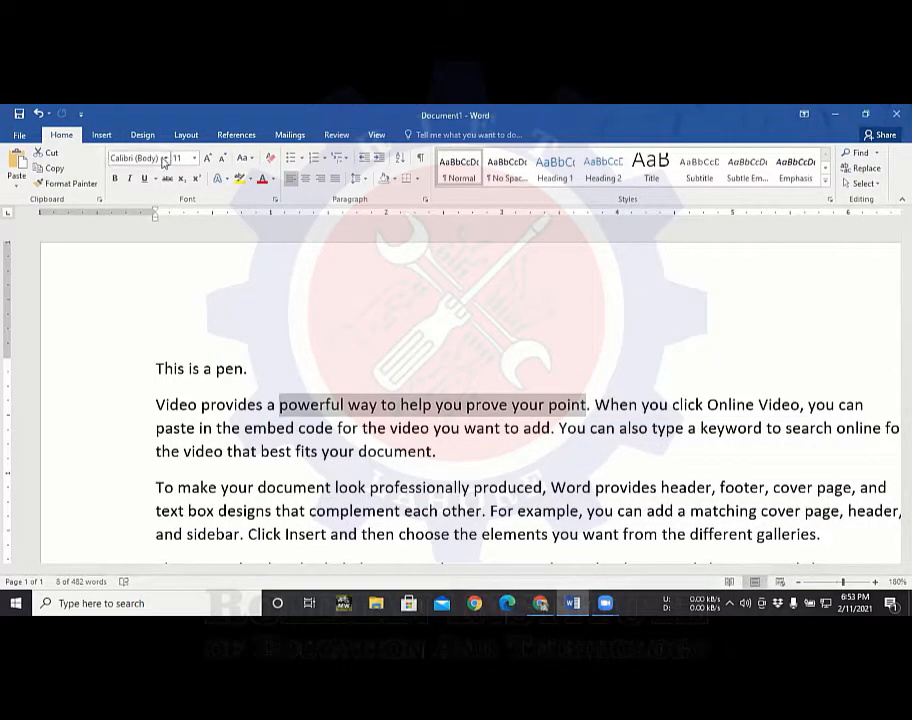
- Browse the installed fonts in the font list, including the NOORIN and Rockwell entries, and close it without choosing one
{"action": "left_click", "coordinate": [165, 158]}
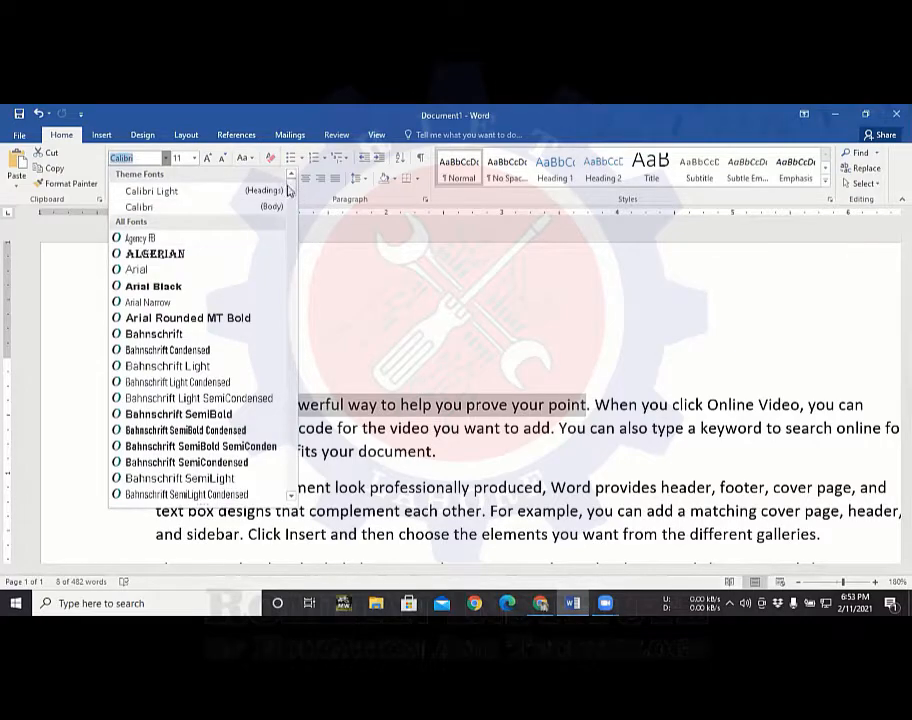
{"action": "scroll", "coordinate": [283, 259], "scroll_direction": "down", "scroll_amount": 10}
{"action": "scroll", "coordinate": [283, 332], "scroll_direction": "down", "scroll_amount": 15}
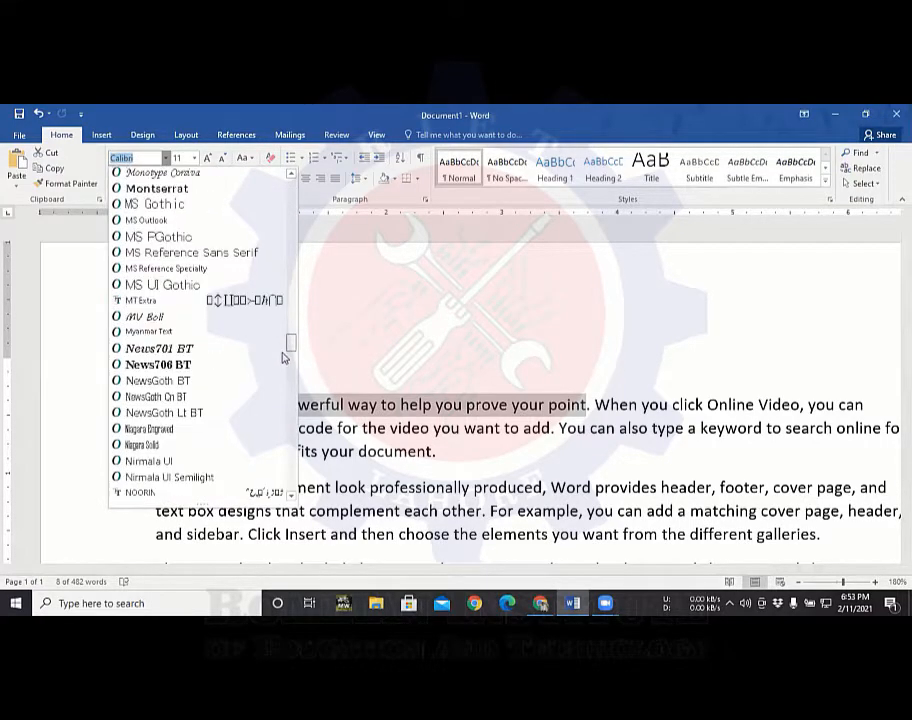
{"action": "scroll", "coordinate": [285, 360], "scroll_direction": "down", "scroll_amount": 3}
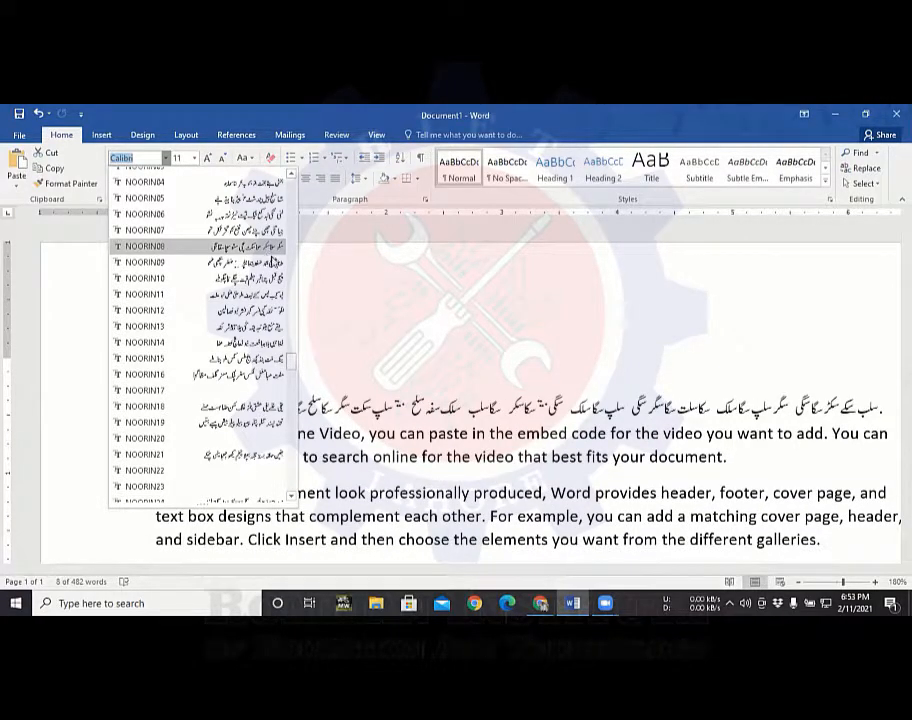
{"action": "left_click_drag", "start_coordinate": [291, 364], "coordinate": [289, 437]}
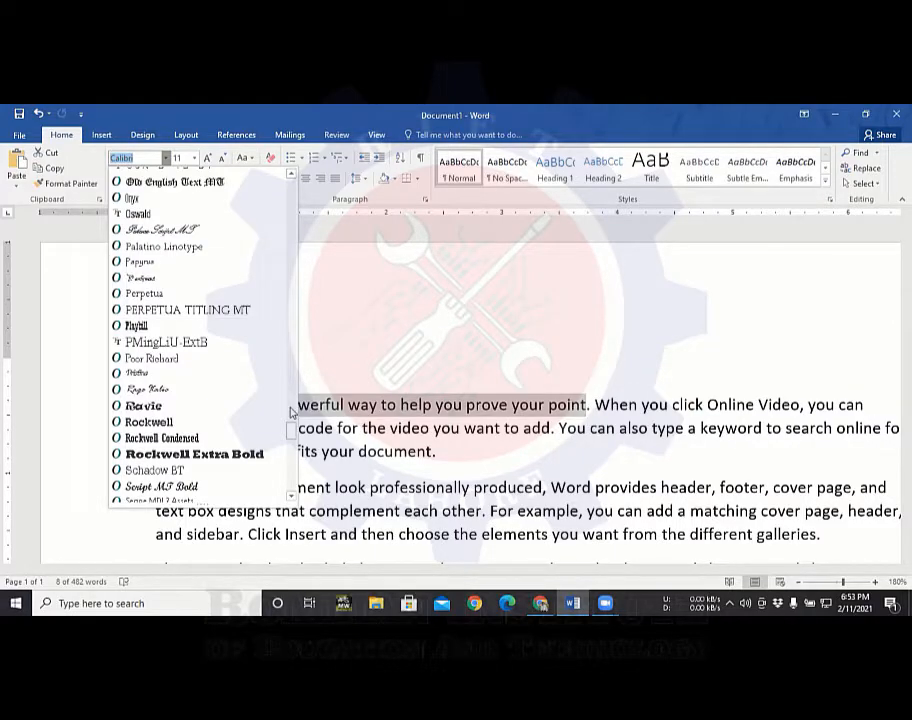
{"action": "mouse_move", "coordinate": [289, 431]}
{"action": "left_mouse_down"}
{"action": "mouse_move", "coordinate": [278, 478]}
{"action": "mouse_move", "coordinate": [289, 486]}
{"action": "mouse_move", "coordinate": [301, 414]}
{"action": "left_mouse_up"}
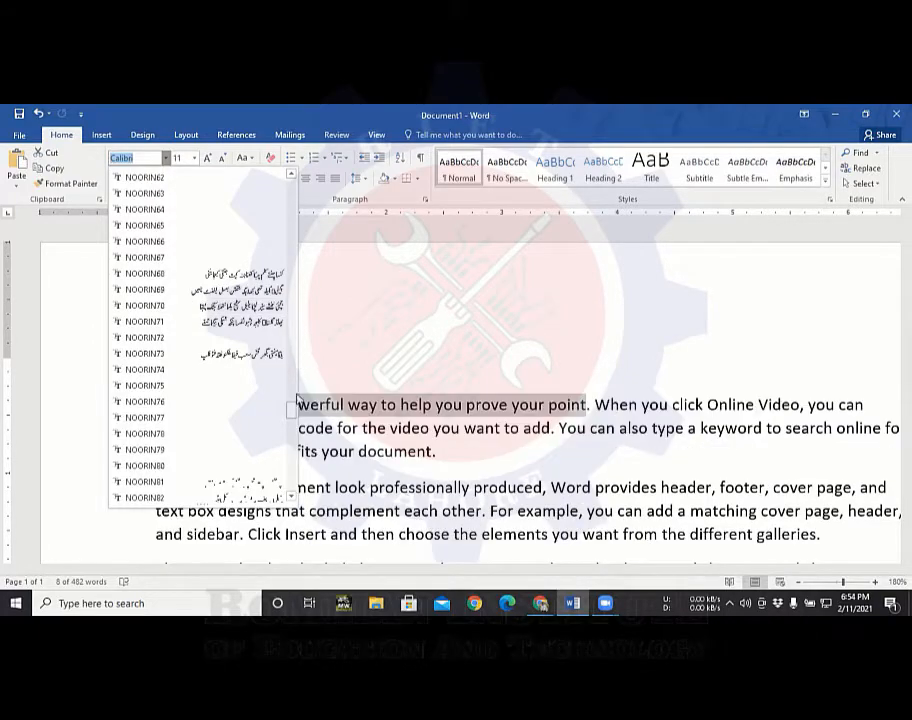
{"action": "left_click_drag", "start_coordinate": [295, 410], "coordinate": [318, 204]}
{"action": "key", "text": "Escape"}
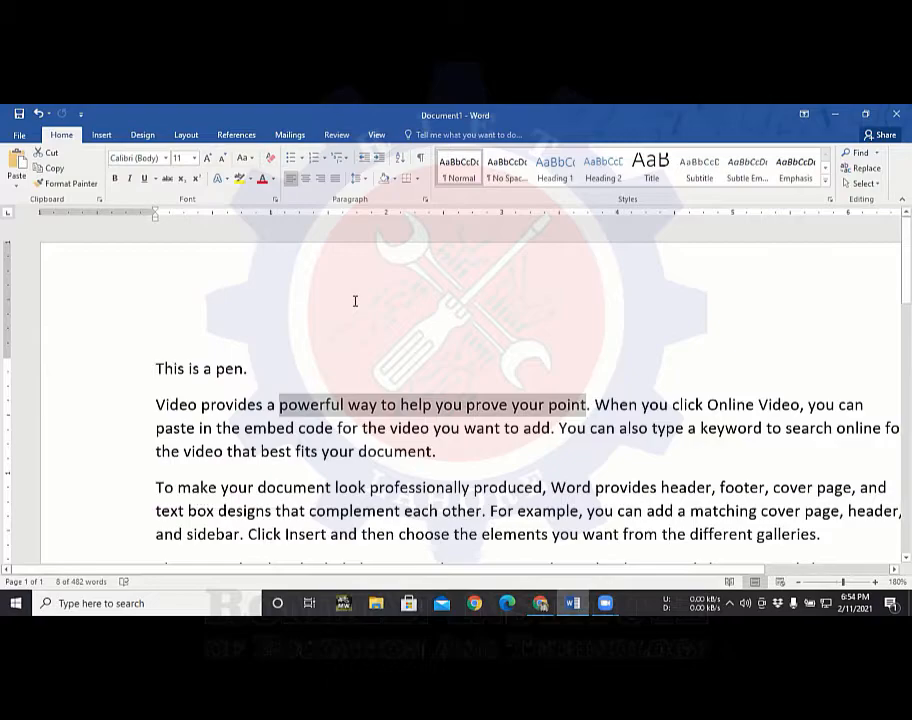
- Set the font size of the selected phrase "powerful way to help you prove your point" to 15
{"action": "left_click", "coordinate": [194, 159]}
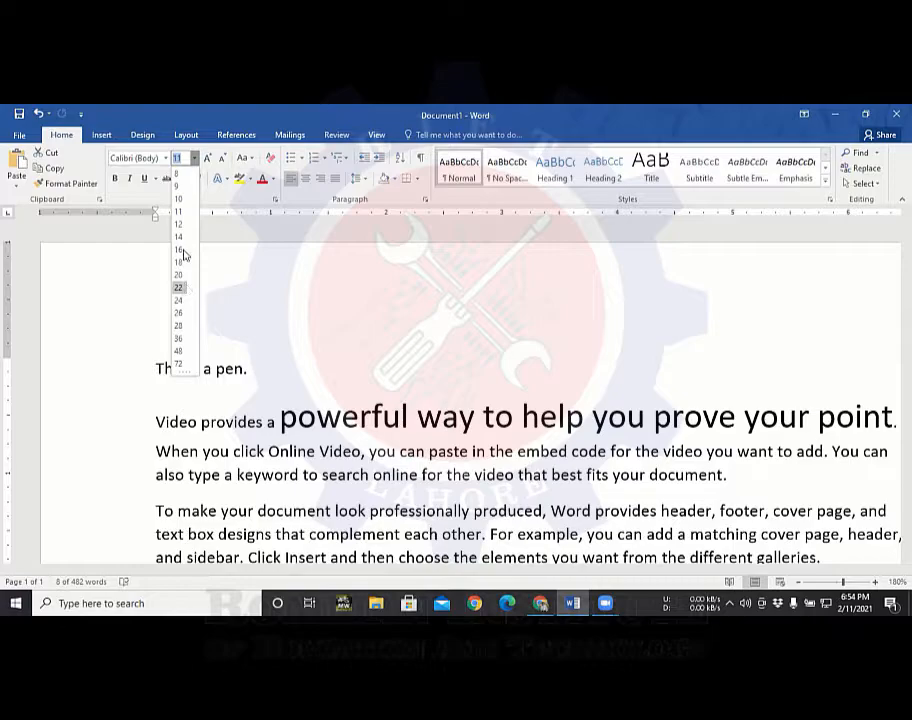
{"action": "left_click", "coordinate": [186, 161]}
{"action": "key", "text": "BackSpace"}
{"action": "key", "text": "BackSpace"}
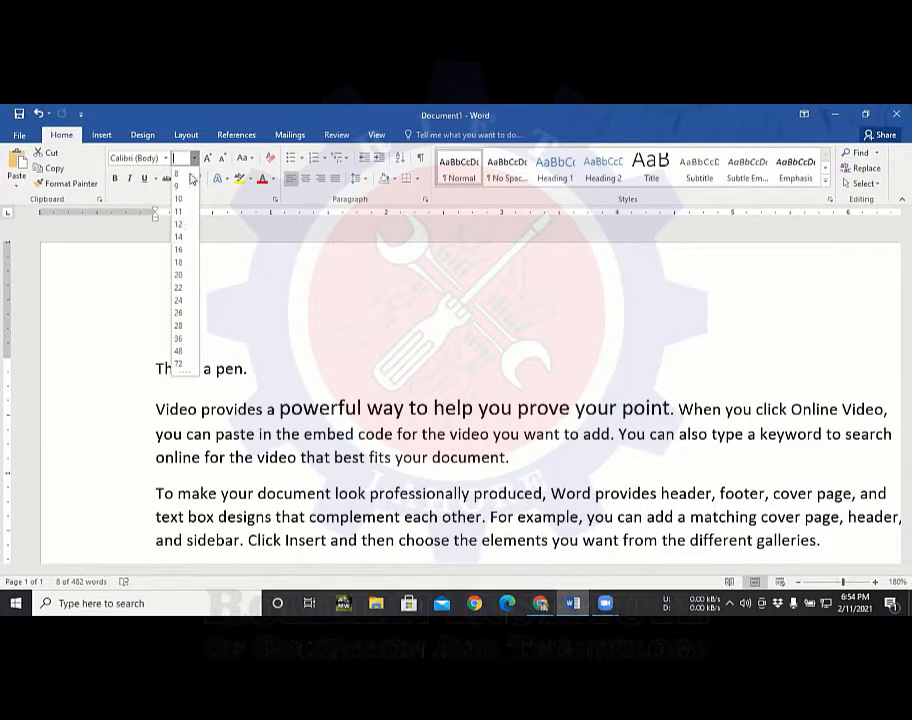
{"action": "type", "text": "15"}
{"action": "key", "text": "Return"}
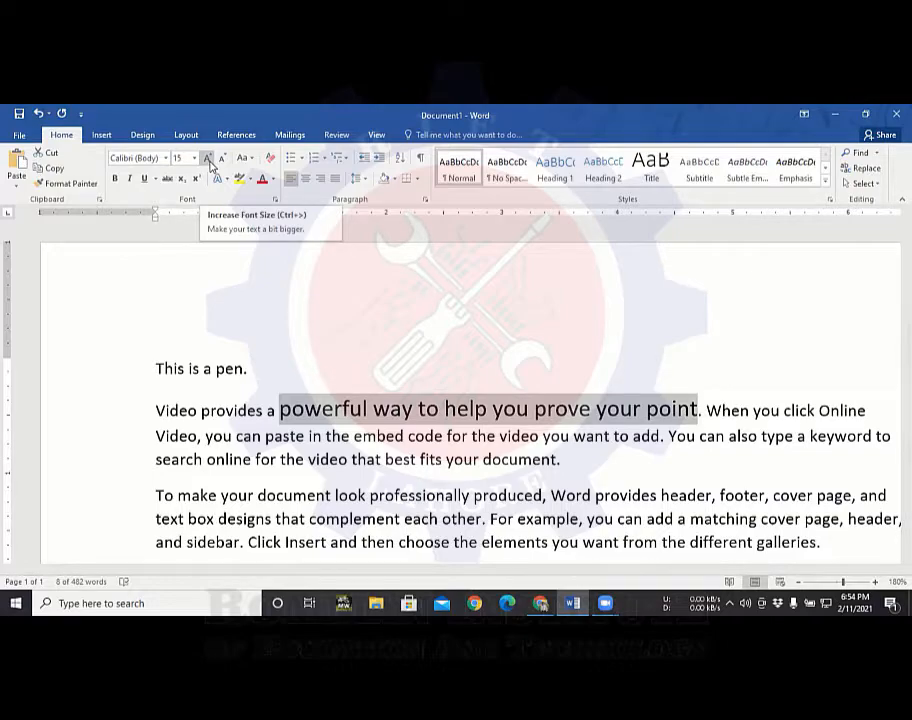
- Enlarge the selected phrase "powerful way to help you prove your point" in increments up to font size 28
{"action": "left_click", "coordinate": [209, 163]}
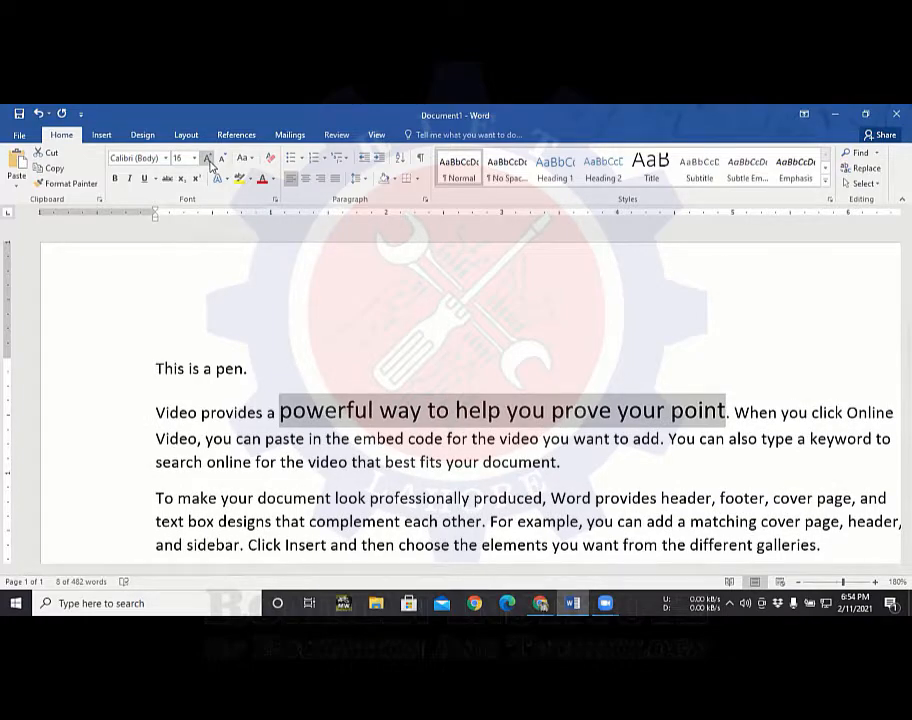
{"action": "left_click", "coordinate": [209, 163]}
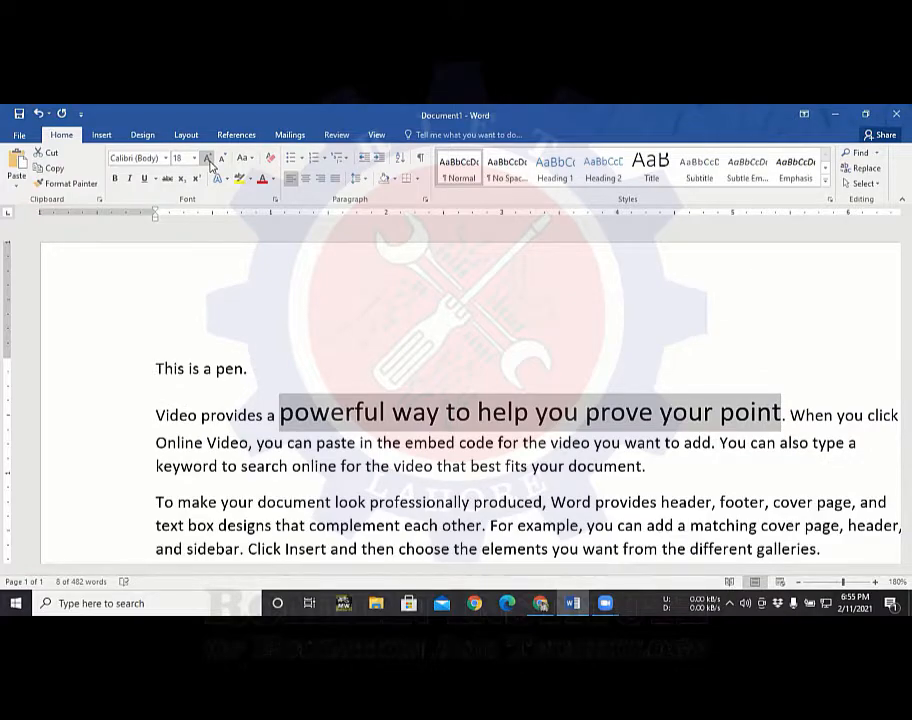
{"action": "left_click", "coordinate": [209, 163]}
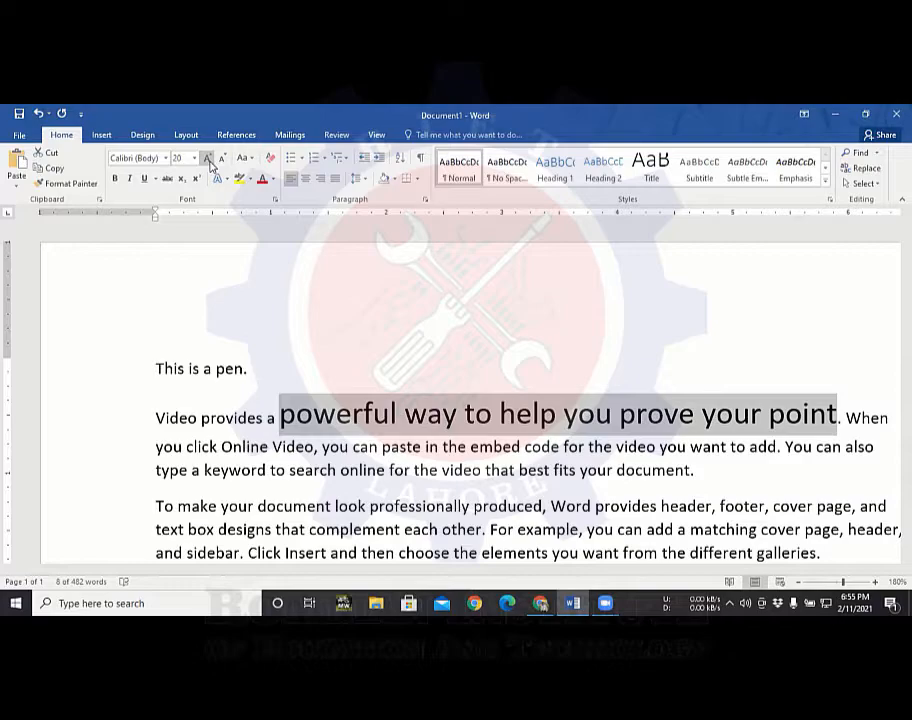
{"action": "left_click", "coordinate": [209, 163]}
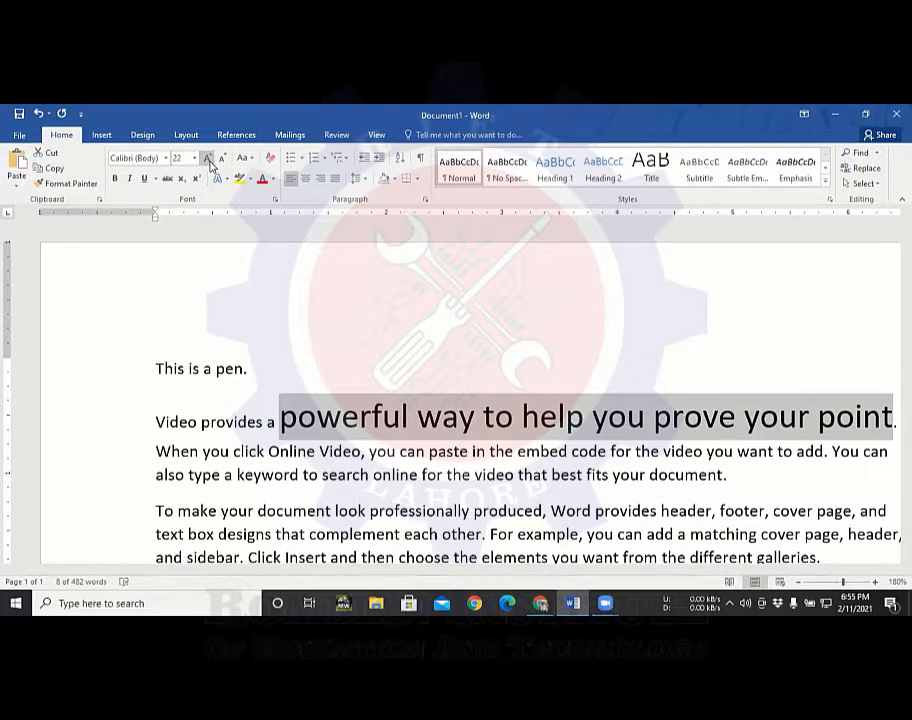
{"action": "left_click", "coordinate": [209, 163]}
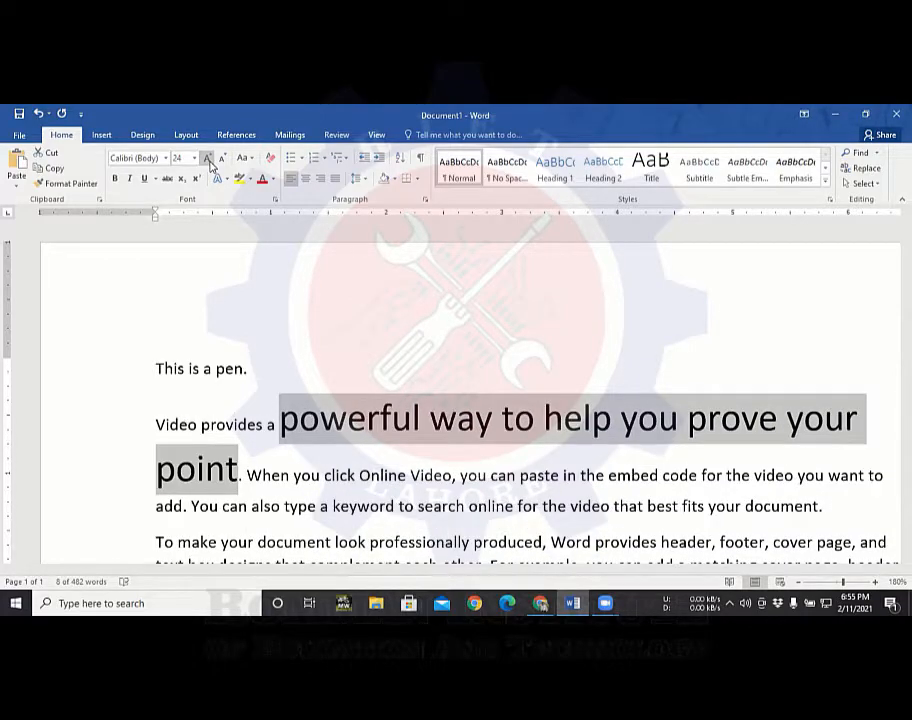
{"action": "left_click", "coordinate": [209, 163]}
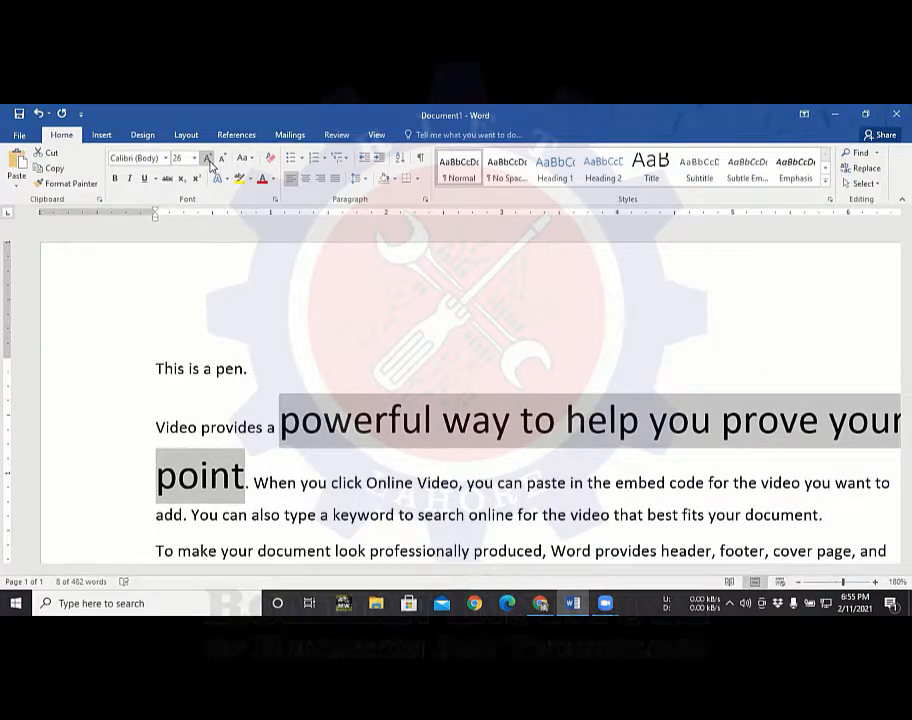
{"action": "left_click", "coordinate": [209, 163]}
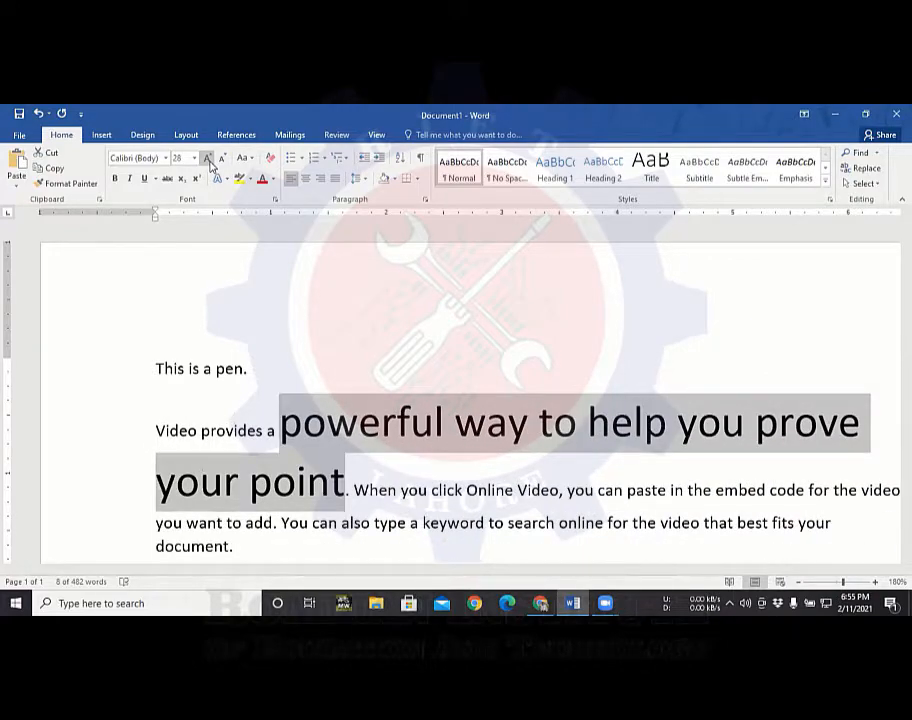
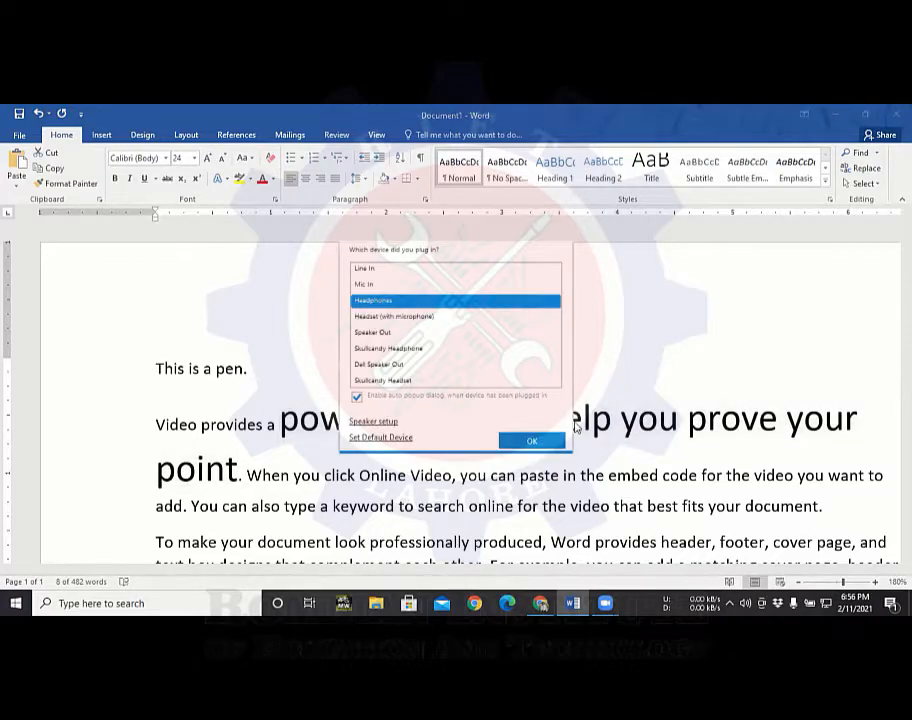
- Confirm Headphones as the plugged-in audio device and return to the document
{"action": "left_click", "coordinate": [533, 441]}
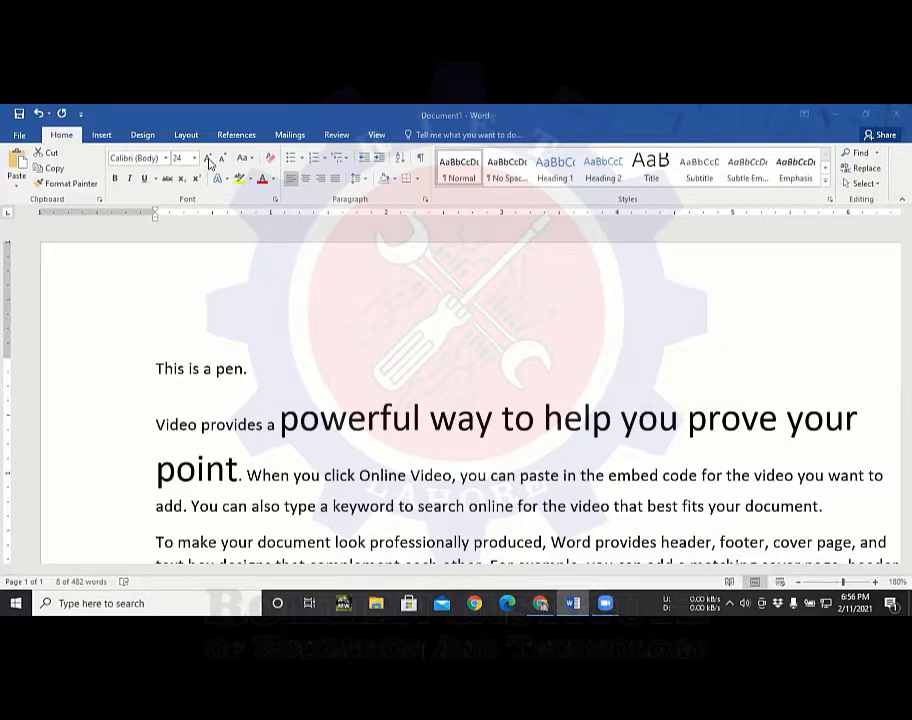
{"action": "left_click", "coordinate": [221, 322]}
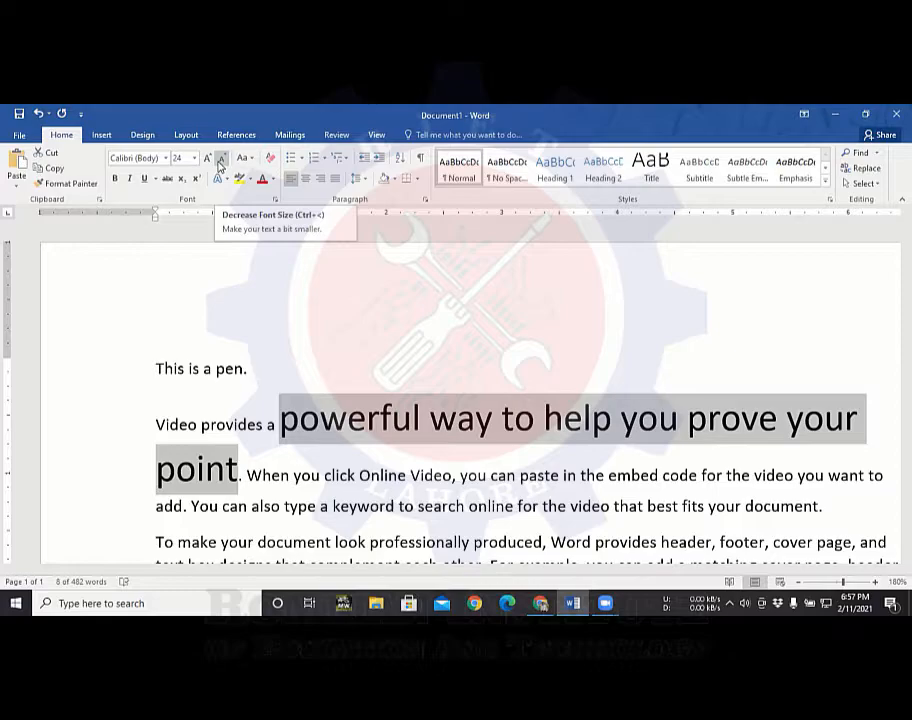
- Shrink the selected phrase in increments down to font size 11
{"action": "left_click", "coordinate": [221, 165]}
{"action": "left_click", "coordinate": [221, 165]}
{"action": "left_click", "coordinate": [221, 165]}
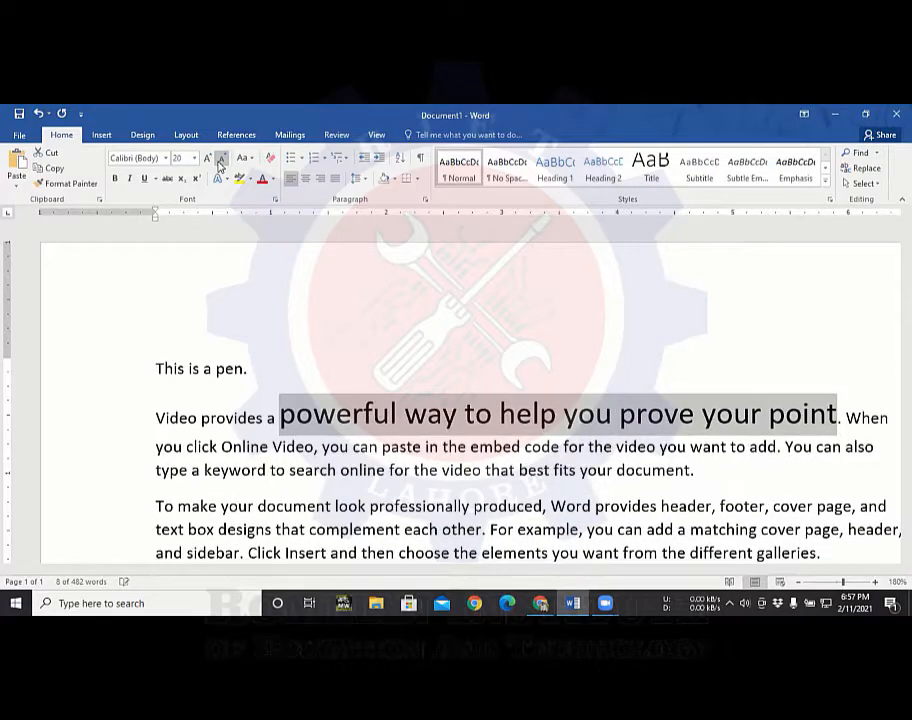
{"action": "left_click", "coordinate": [221, 165]}
{"action": "left_click", "coordinate": [221, 165]}
{"action": "left_click", "coordinate": [221, 165]}
{"action": "left_click", "coordinate": [221, 165]}
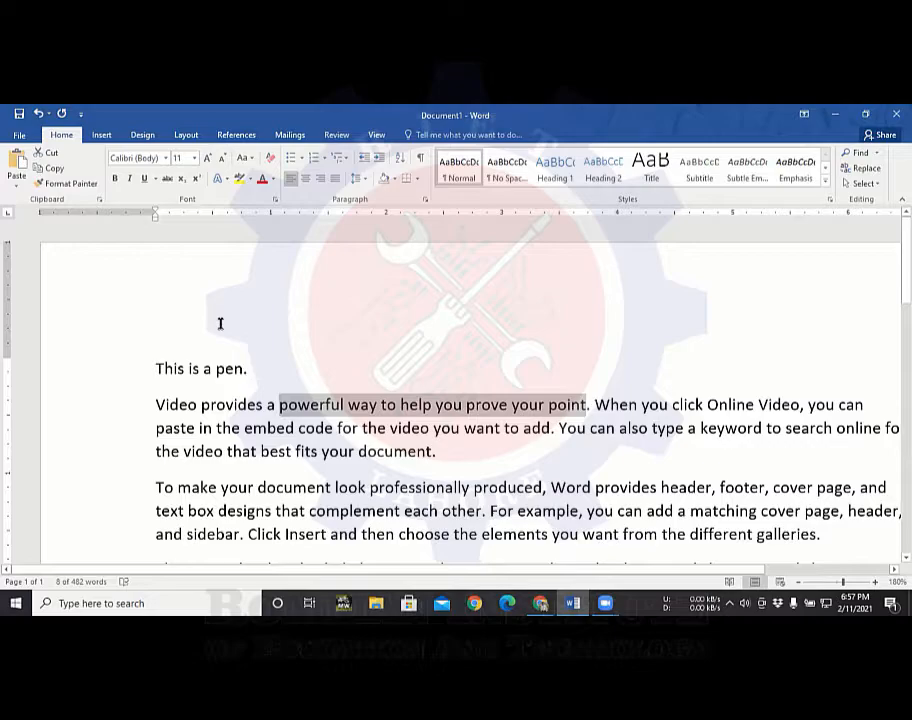
- Increase the selected phrase's font size one point at a time up to 40
{"action": "key", "text": "ctrl+]"}
{"action": "key", "text": "ctrl+]"}
{"action": "key", "text": "ctrl+]"}
{"action": "key", "text": "ctrl+]"}
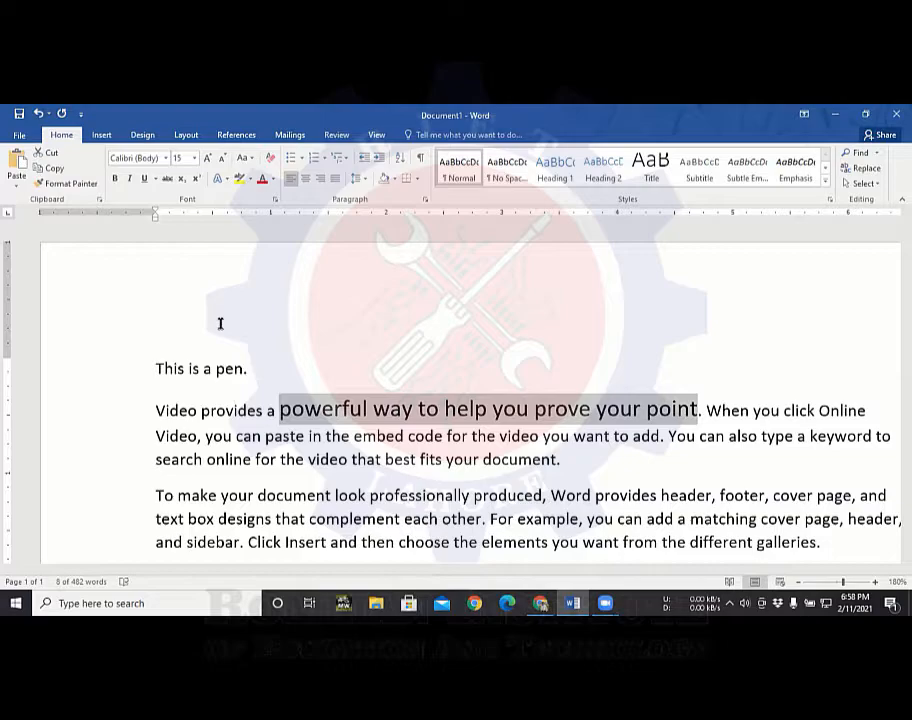
{"action": "key", "text": "ctrl+]"}
{"action": "key", "text": "ctrl+]"}
{"action": "key", "text": "ctrl+]"}
{"action": "key", "text": "ctrl+]"}
{"action": "key", "text": "ctrl+]"}
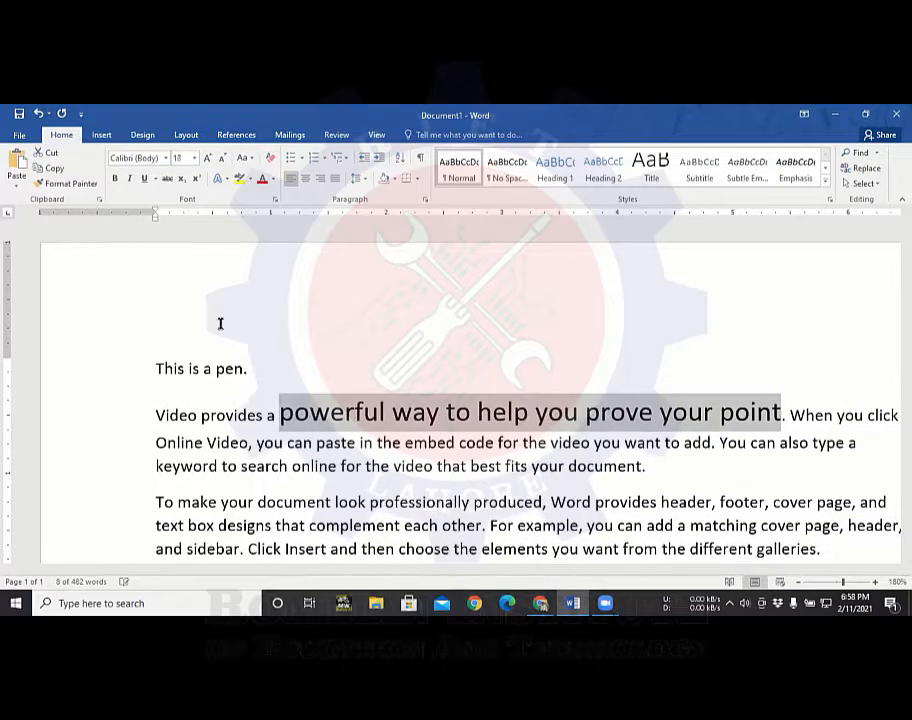
{"action": "key", "text": "ctrl+["}
{"action": "key", "text": "ctrl+]"}
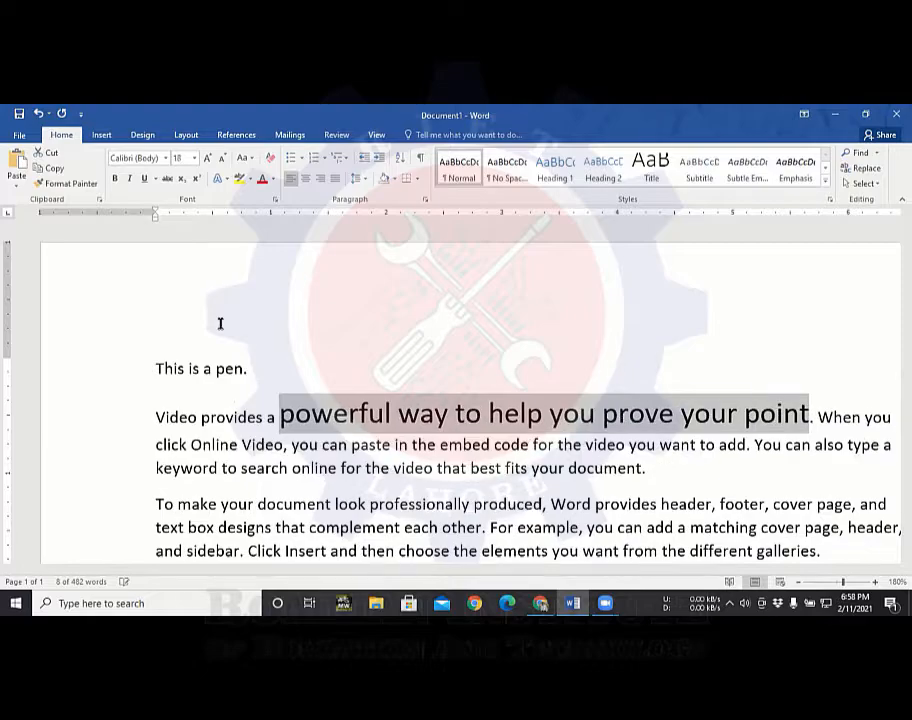
{"action": "key", "text": "ctrl+]"}
{"action": "key", "text": "ctrl+]"}
{"action": "key", "text": "ctrl+]"}
{"action": "key", "text": "ctrl+]"}
{"action": "key", "text": "ctrl+]"}
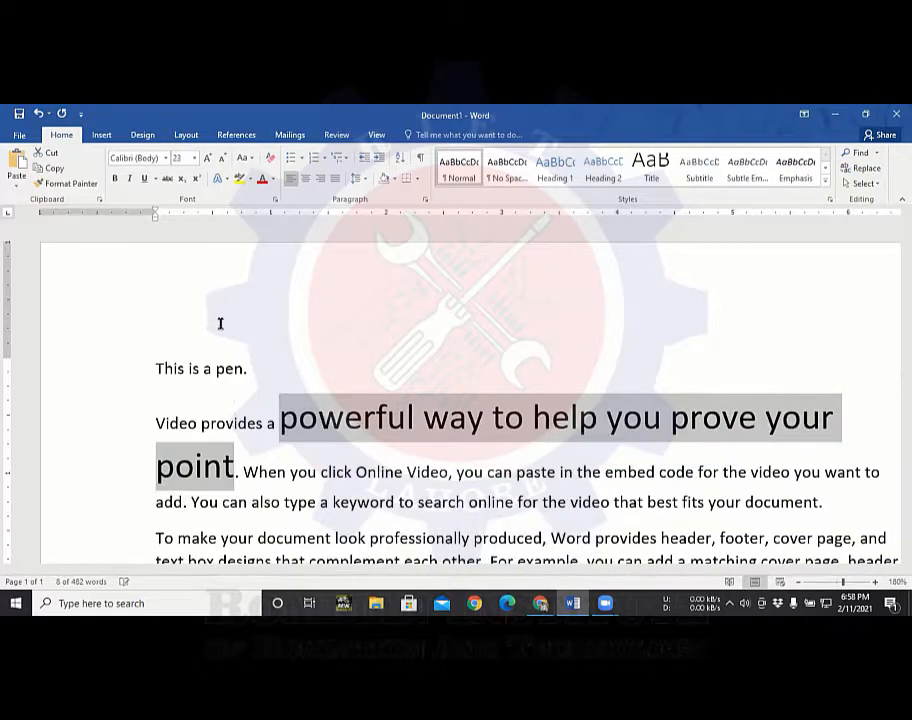
{"action": "key", "text": "ctrl+]"}
{"action": "key", "text": "ctrl+]"}
{"action": "key", "text": "ctrl+]"}
{"action": "key", "text": "ctrl+]"}
{"action": "key", "text": "ctrl+]"}
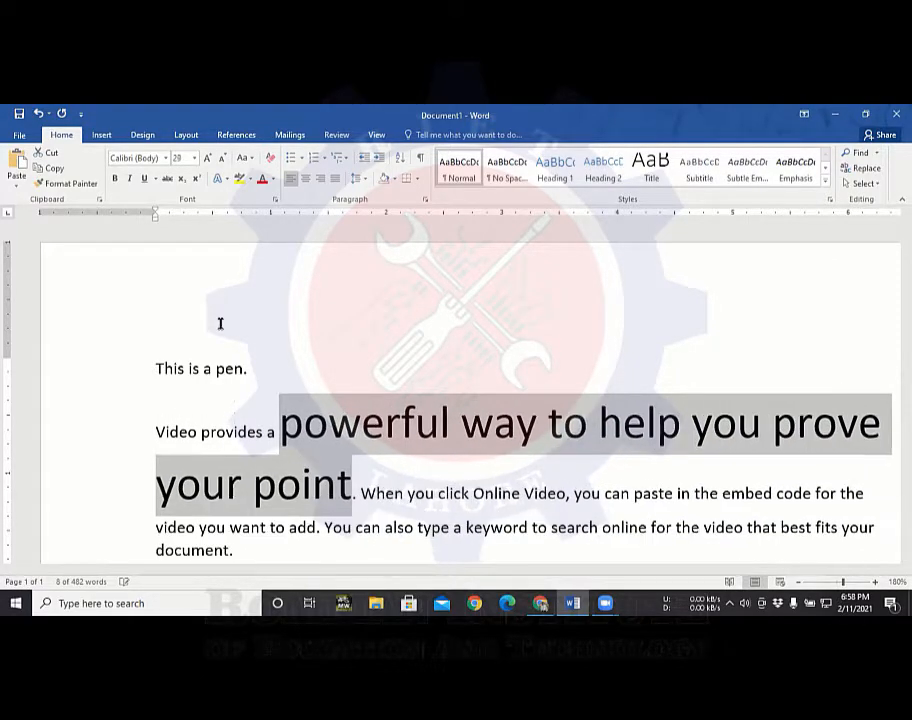
{"action": "key", "text": "ctrl+]"}
{"action": "key", "text": "ctrl+]"}
{"action": "key", "text": "ctrl+]"}
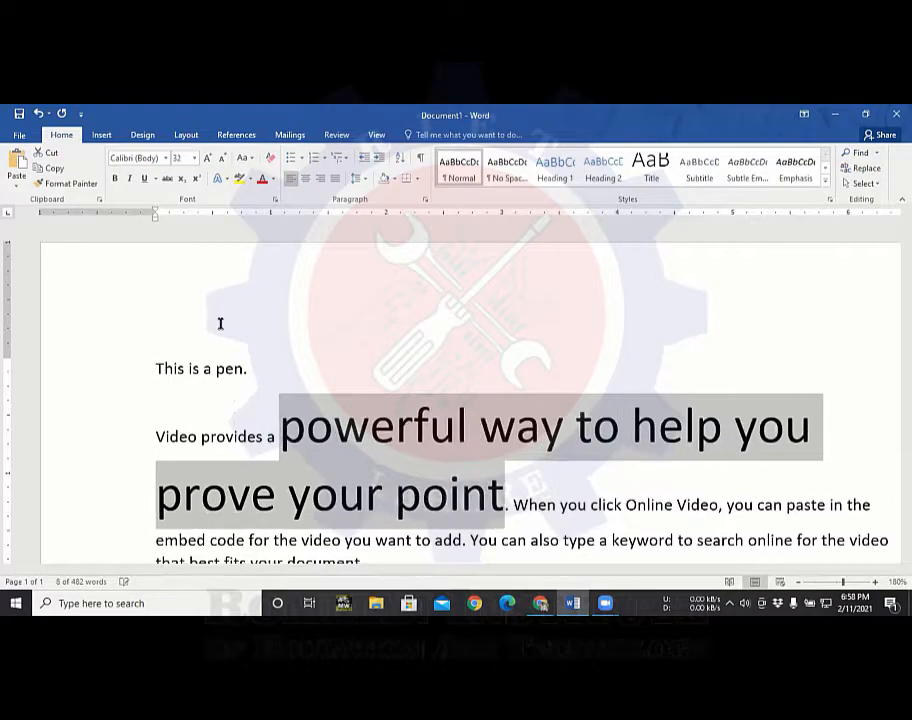
{"action": "key", "text": "ctrl+]"}
{"action": "key", "text": "ctrl+]"}
{"action": "key", "text": "ctrl+]"}
{"action": "key", "text": "ctrl+]"}
{"action": "key", "text": "ctrl+]"}
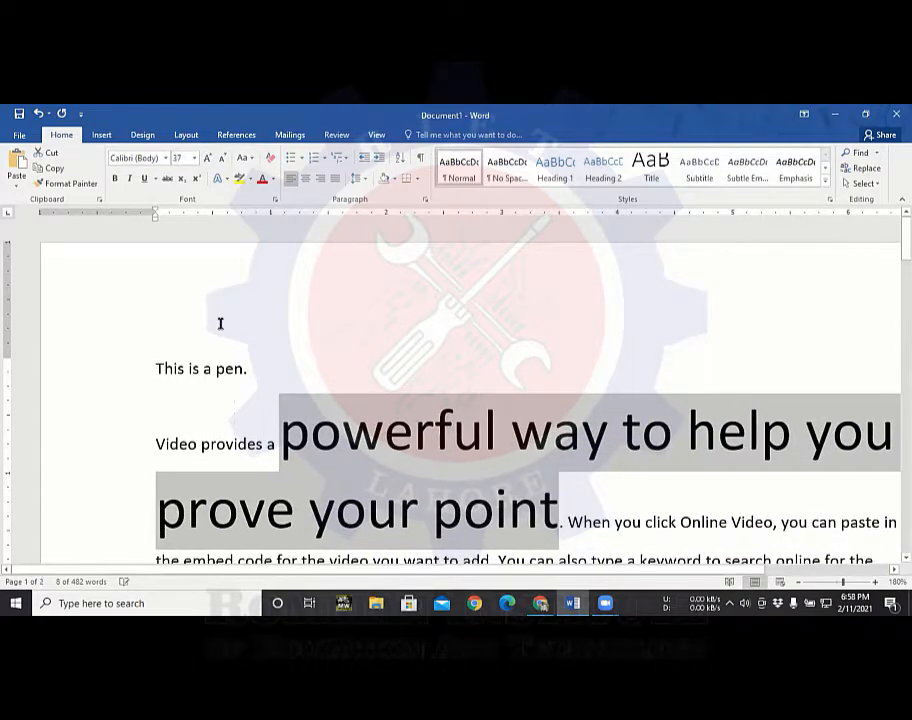
{"action": "key", "text": "ctrl+]"}
{"action": "key", "text": "ctrl+]"}
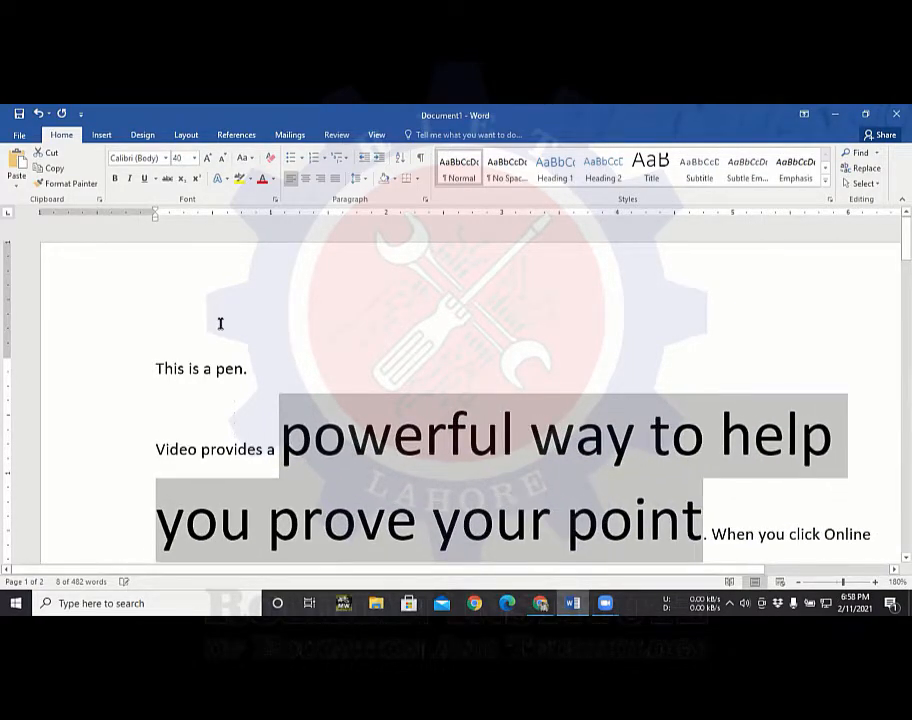
- Decrease the selected phrase's font size one point at a time down to 9
{"action": "key", "text": "ctrl+["}
{"action": "key", "text": "ctrl+["}
{"action": "key", "text": "ctrl+["}
{"action": "key", "text": "ctrl+["}
{"action": "key", "text": "ctrl+["}
{"action": "key", "text": "ctrl+["}
{"action": "key", "text": "ctrl+["}
{"action": "key", "text": "ctrl+["}
{"action": "key", "text": "ctrl+["}
{"action": "key", "text": "ctrl+["}
{"action": "key", "text": "ctrl+["}
{"action": "key", "text": "ctrl+["}
{"action": "key", "text": "ctrl+["}
{"action": "key", "text": "ctrl+["}
{"action": "key", "text": "ctrl+["}
{"action": "key", "text": "ctrl+["}
{"action": "key", "text": "ctrl+["}
{"action": "key", "text": "ctrl+["}
{"action": "key", "text": "ctrl+["}
{"action": "key", "text": "ctrl+["}
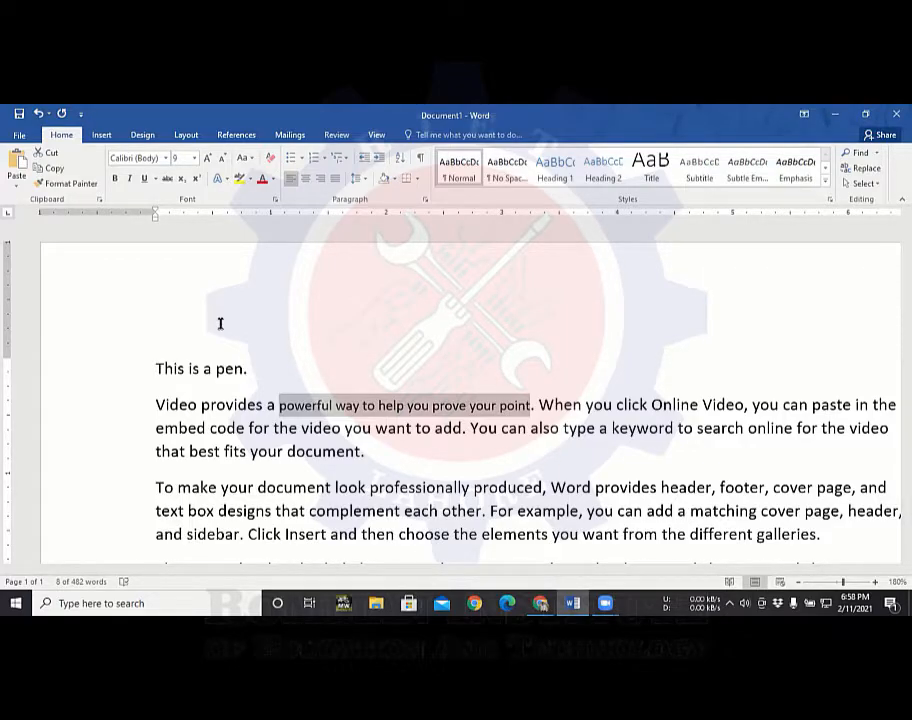
{"action": "left_click", "coordinate": [387, 459]}
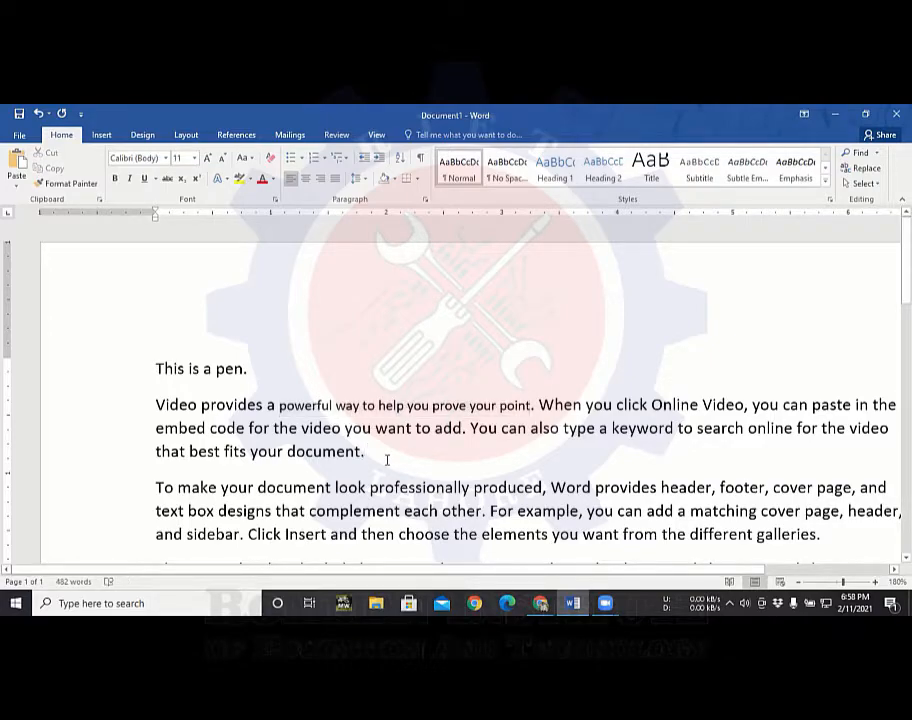
{"action": "left_click_drag", "start_coordinate": [387, 459], "coordinate": [278, 436]}
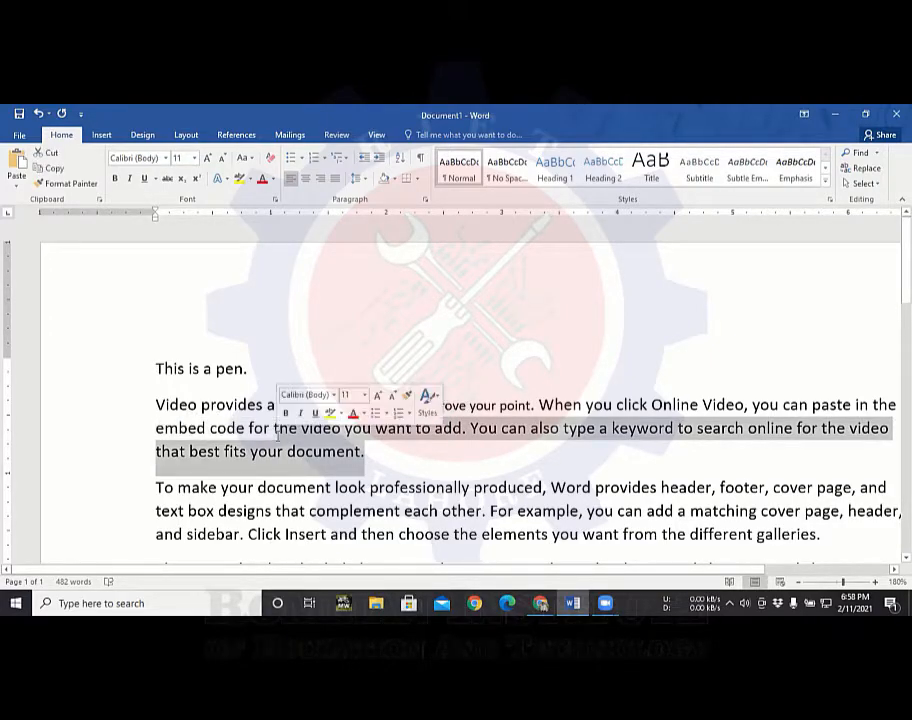
{"action": "left_click", "coordinate": [296, 460]}
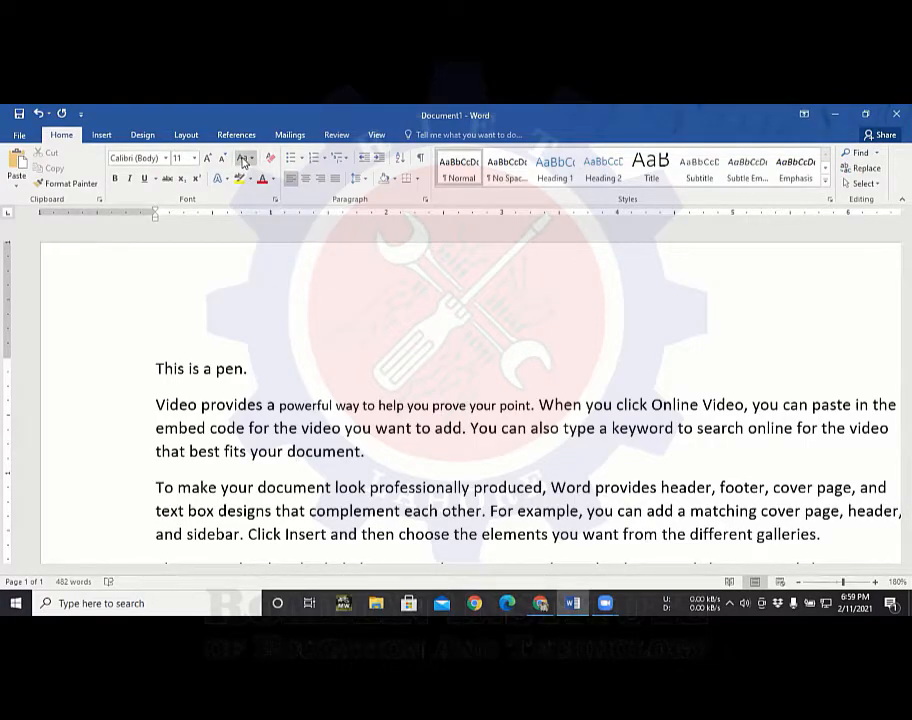
- Justify all the text in the document
{"action": "left_click", "coordinate": [797, 588]}
{"action": "left_click", "coordinate": [797, 588]}
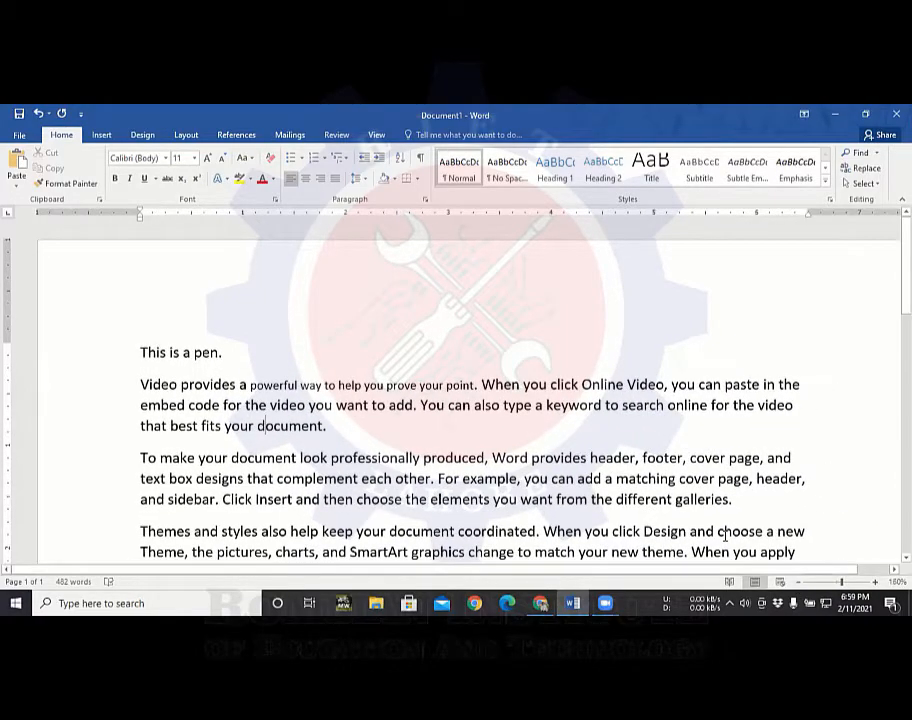
{"action": "key", "text": "ctrl+a"}
{"action": "key", "text": "ctrl+j"}
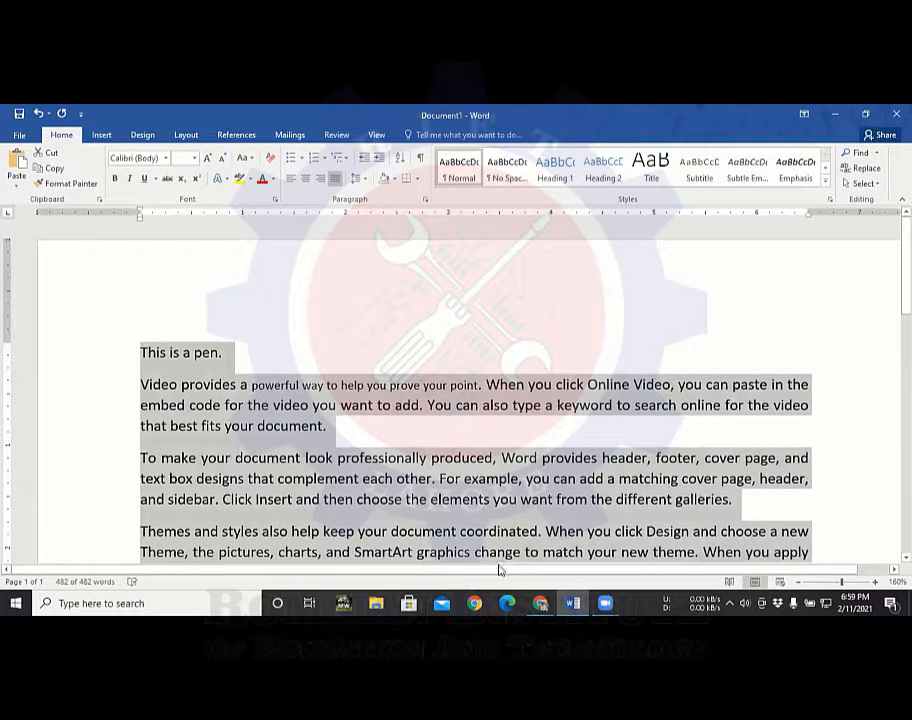
- Change the whole paragraph beginning "Video provides a powerful way" to lowercase
{"action": "left_click_drag", "start_coordinate": [327, 427], "coordinate": [89, 385]}
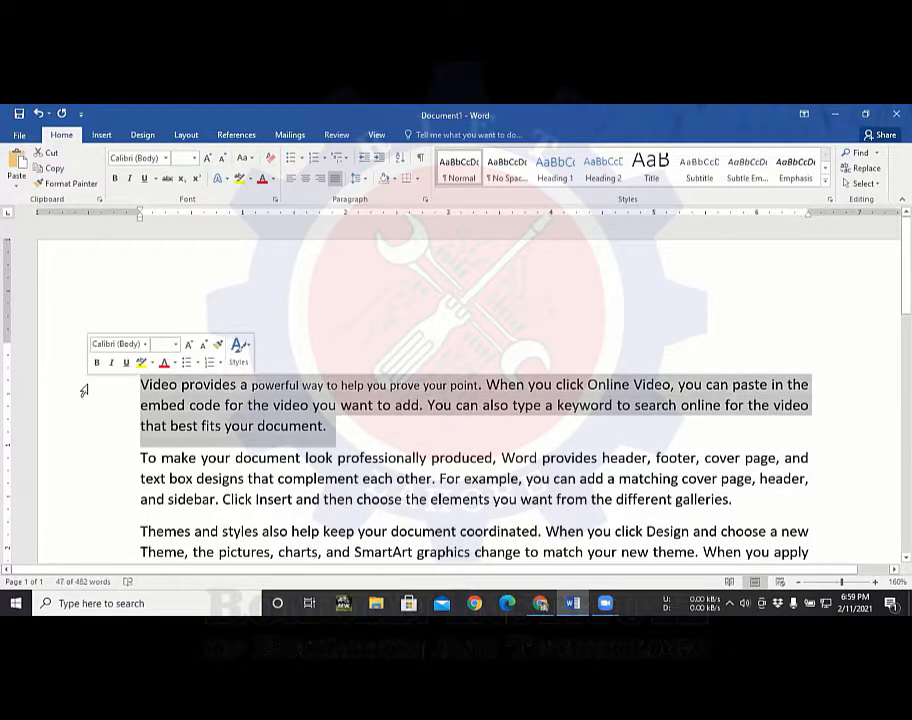
{"action": "left_click", "coordinate": [246, 158]}
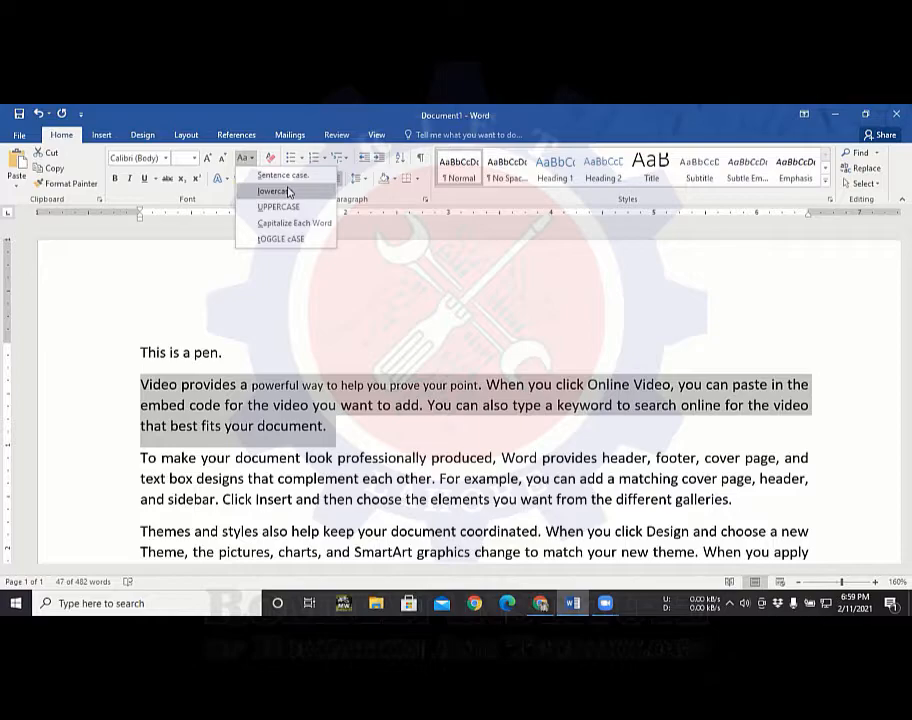
{"action": "left_click", "coordinate": [272, 191]}
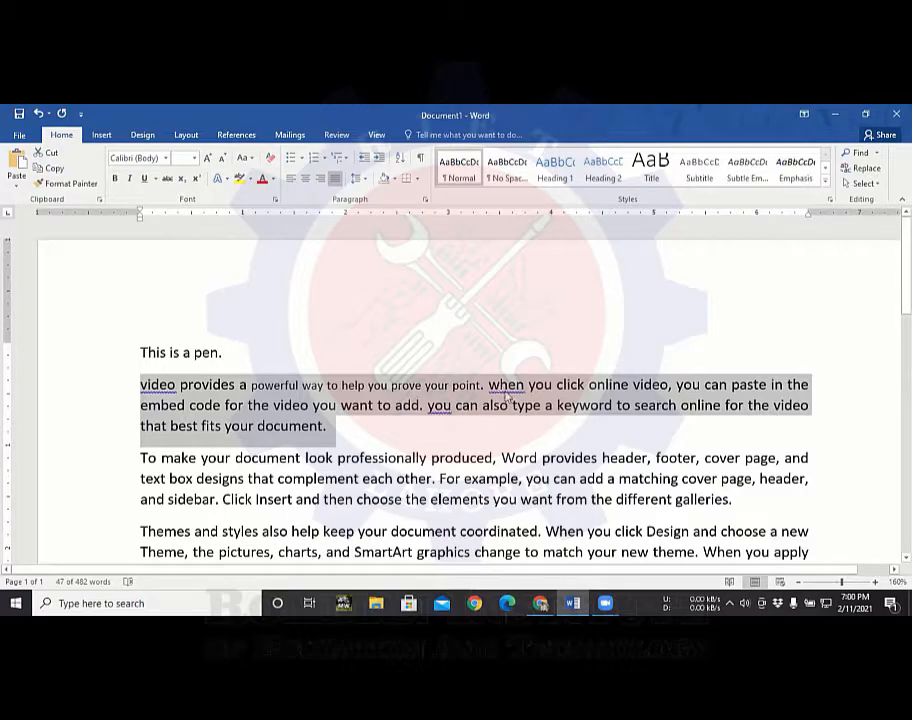
- Check the grammar suggestions for the flagged words "video" and "when" without applying them
{"action": "left_click", "coordinate": [152, 404]}
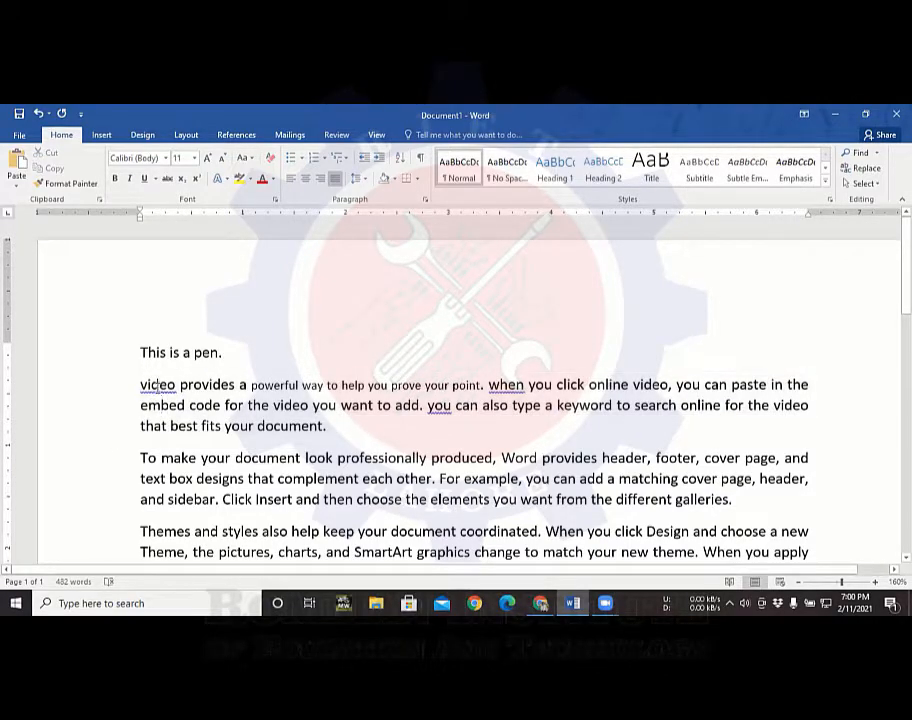
{"action": "right_click", "coordinate": [170, 390]}
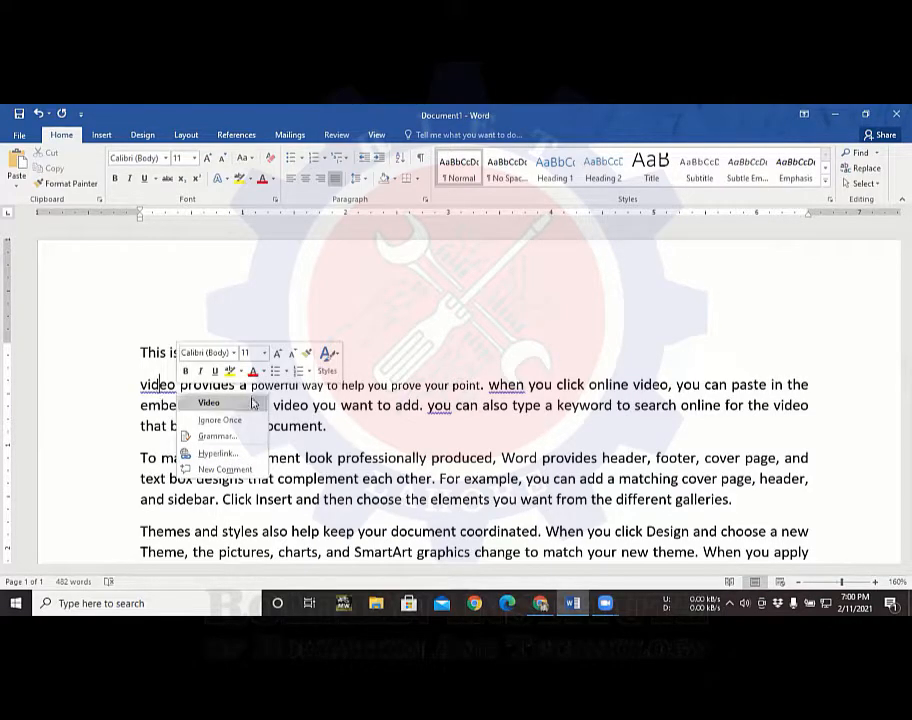
{"action": "right_click", "coordinate": [504, 389]}
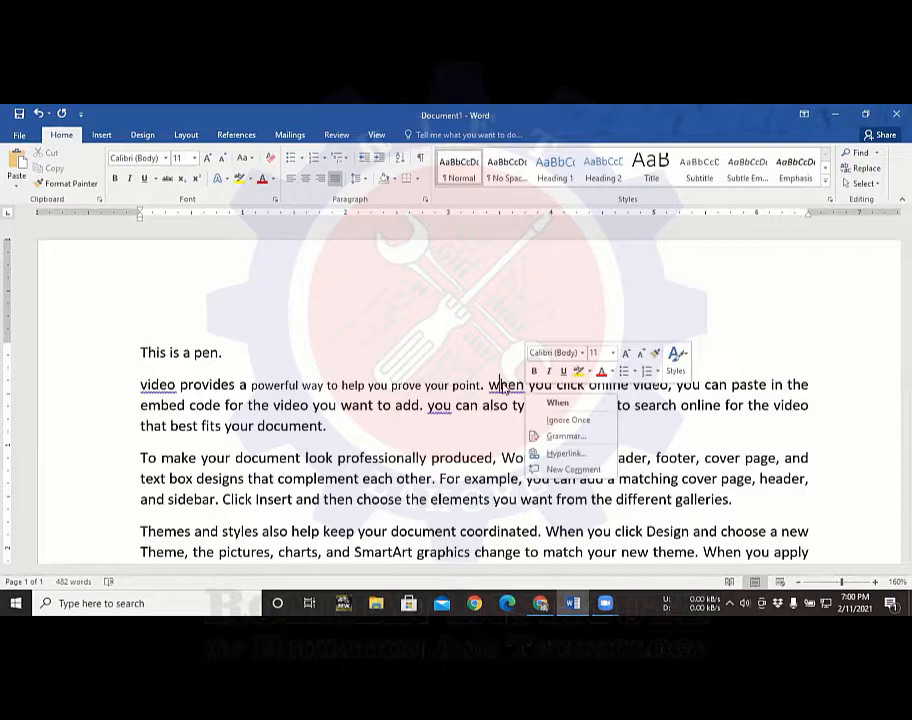
{"action": "left_click", "coordinate": [427, 418]}
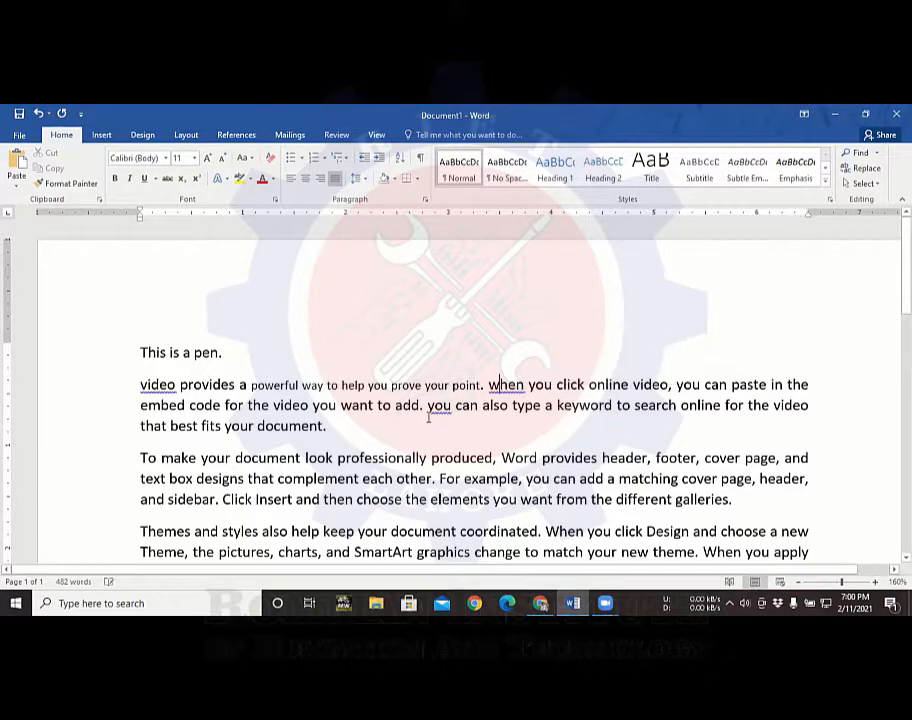
- Change the whole paragraph beginning "video provides a" to UPPERCASE and then to Capitalize Each Word
{"action": "left_click_drag", "start_coordinate": [346, 430], "coordinate": [86, 385]}
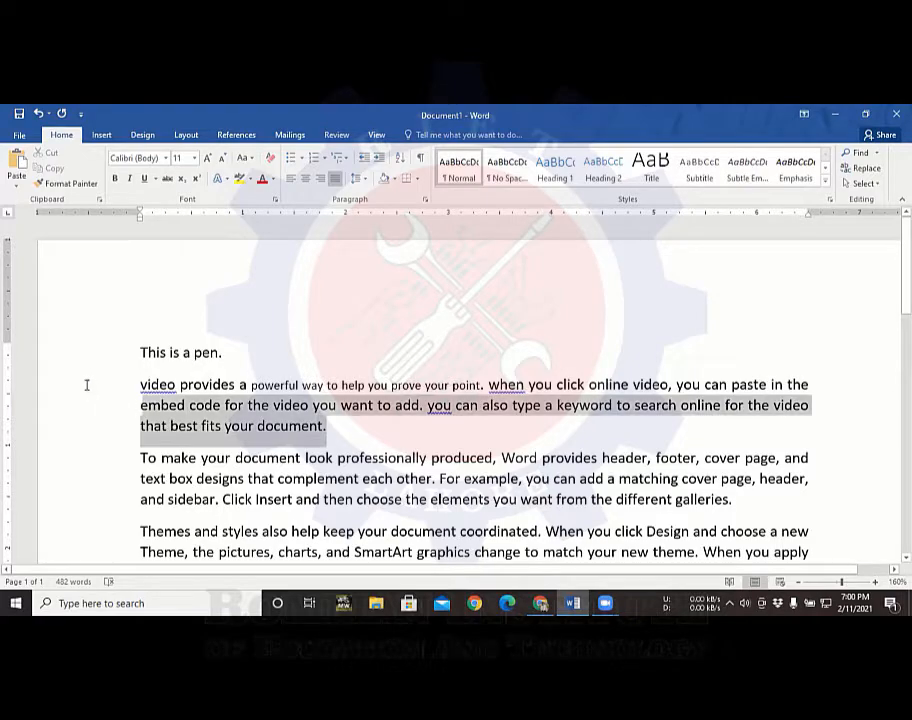
{"action": "left_click", "coordinate": [242, 160]}
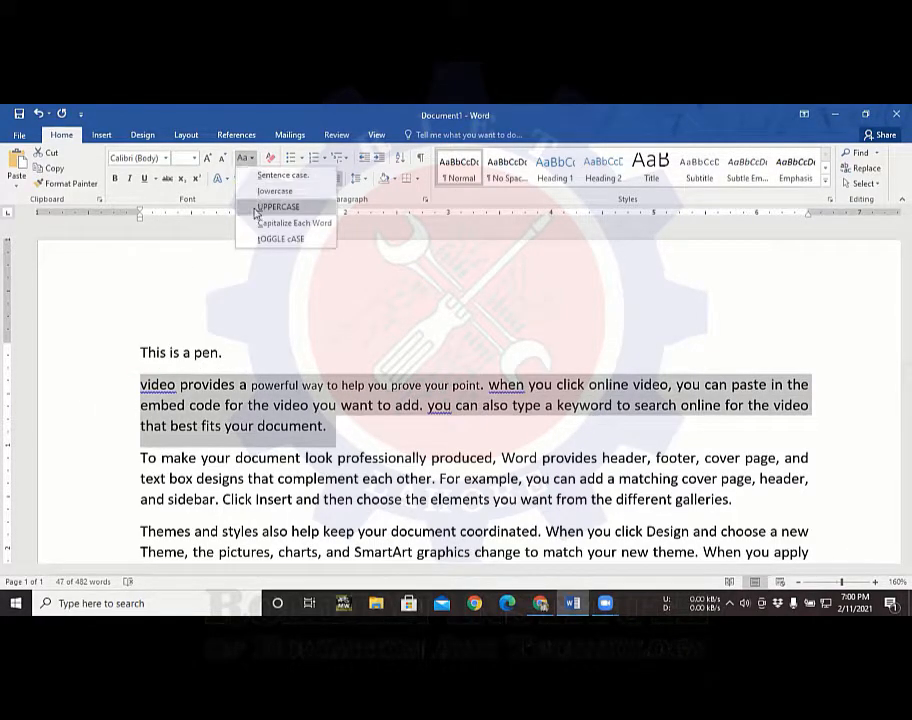
{"action": "left_click", "coordinate": [256, 208]}
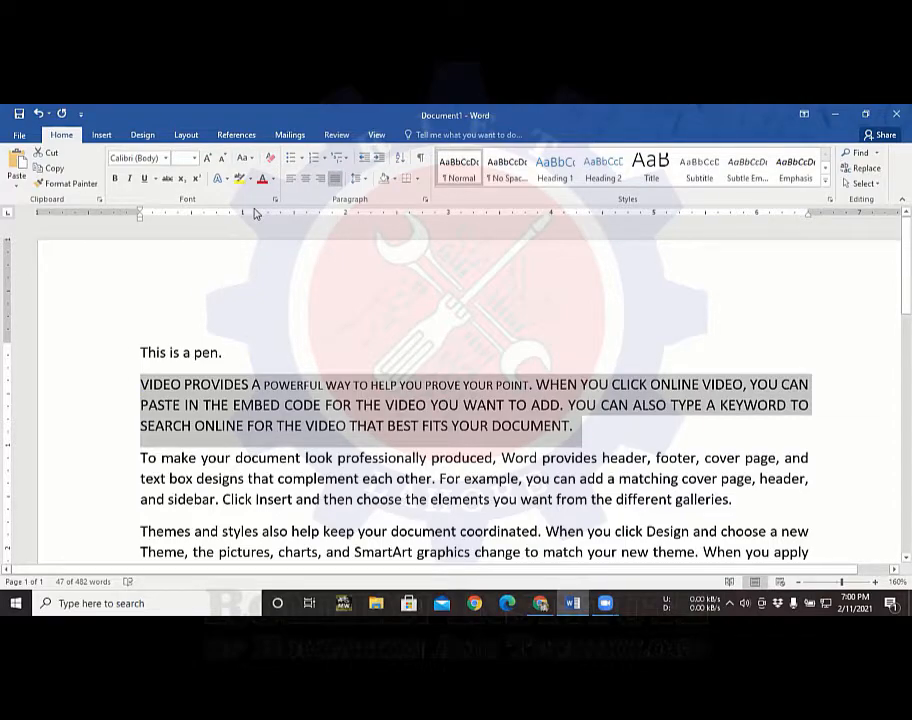
{"action": "left_click", "coordinate": [248, 160]}
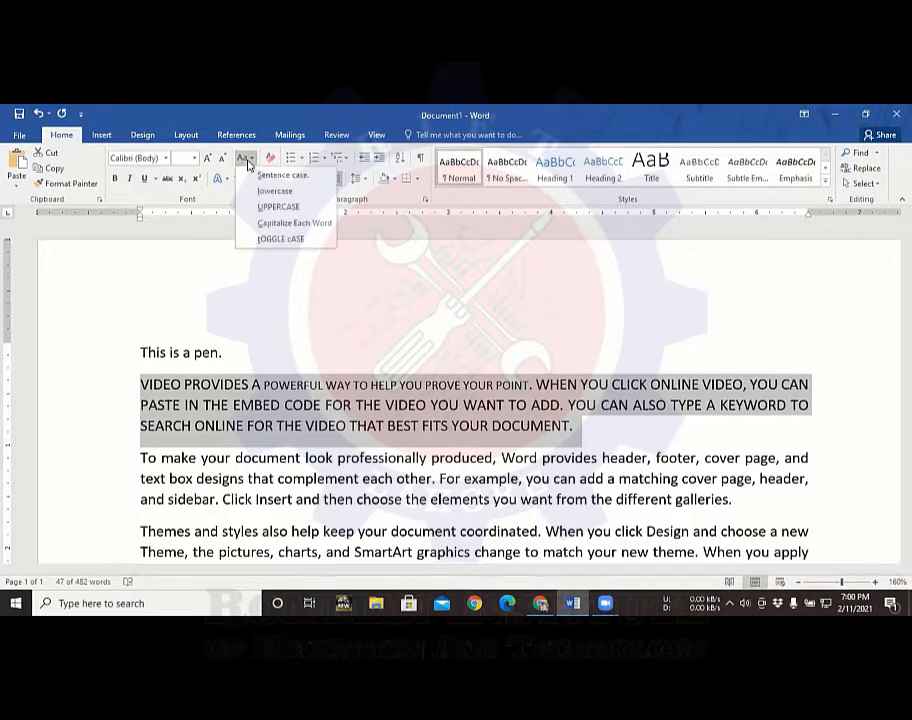
{"action": "left_click", "coordinate": [280, 223]}
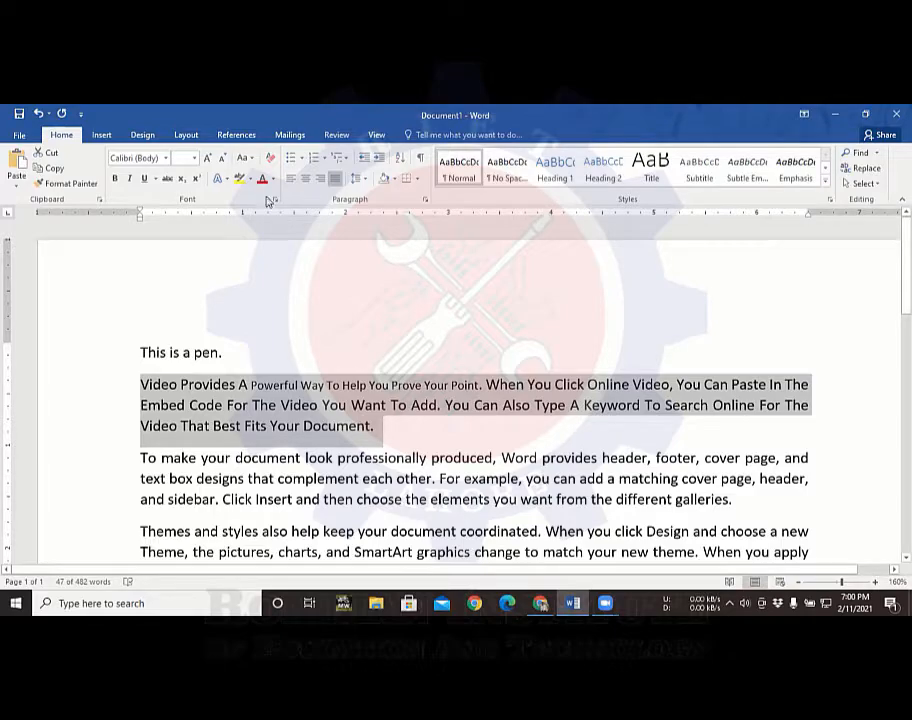
{"action": "left_click", "coordinate": [252, 160]}
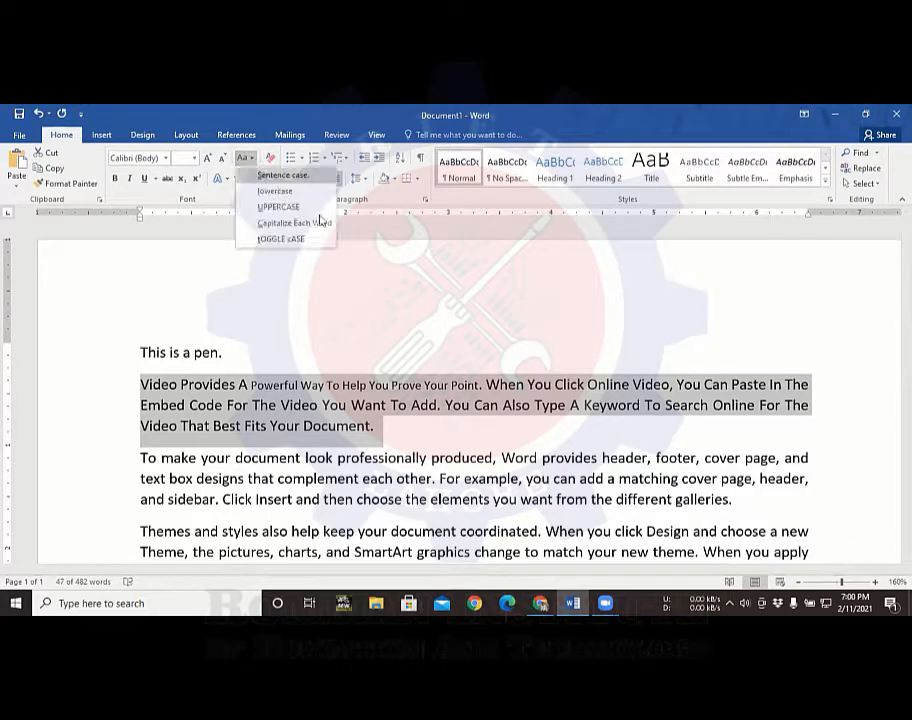
{"action": "left_click", "coordinate": [330, 244]}
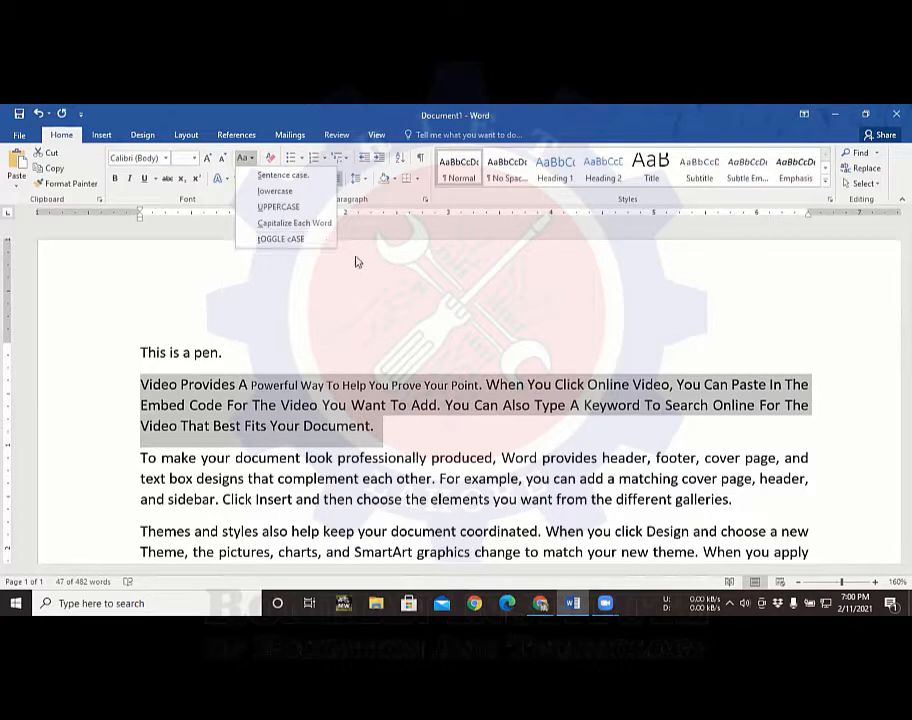
{"action": "left_click", "coordinate": [356, 258]}
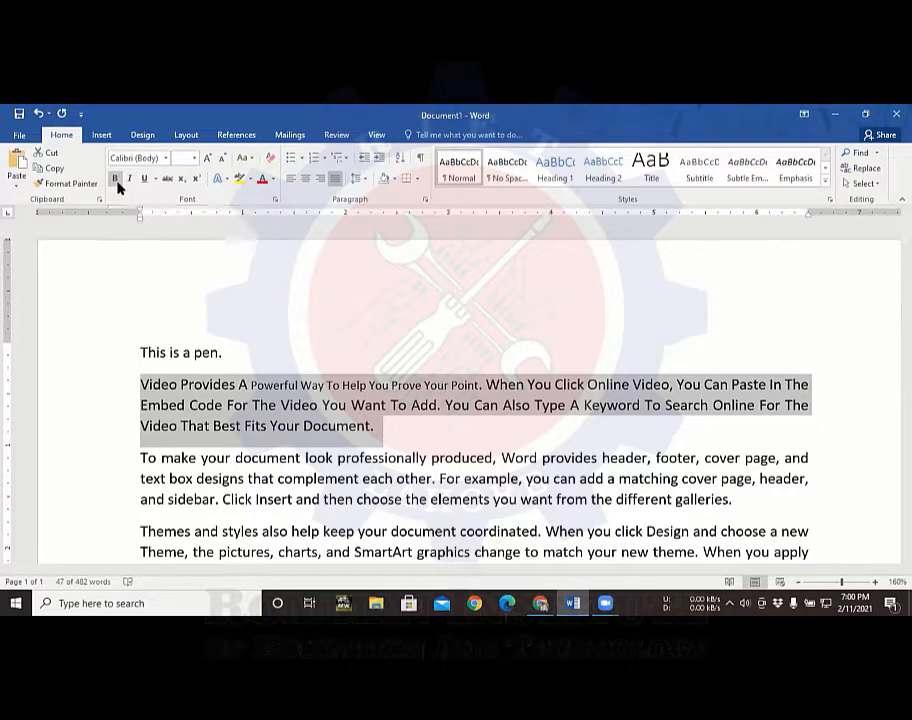
- Toggle bold on and off for the selected paragraph, then format it as bold and italic
{"action": "left_click", "coordinate": [116, 181]}
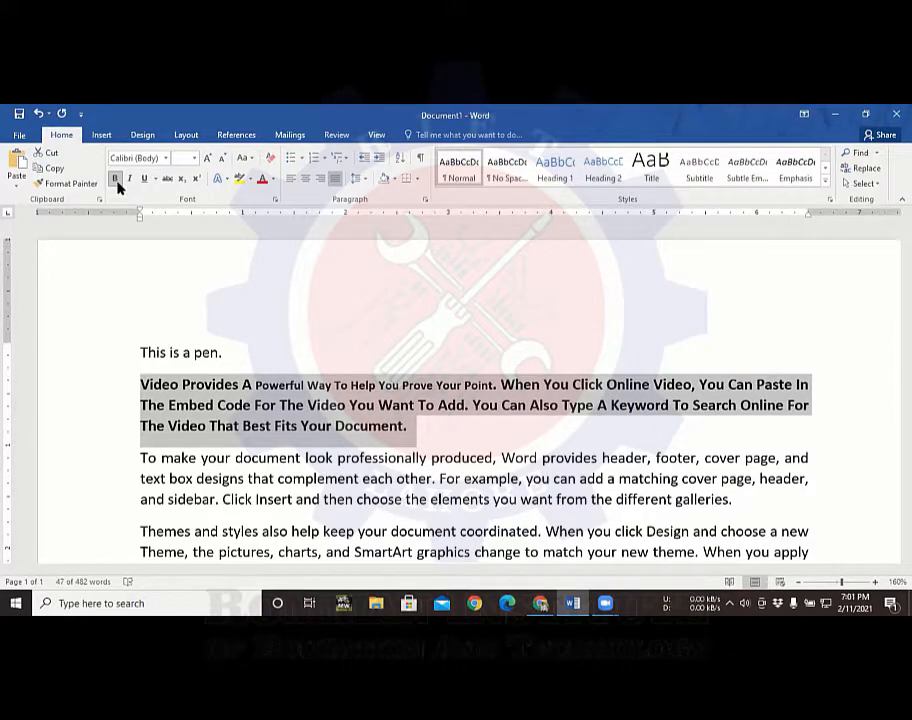
{"action": "left_click", "coordinate": [116, 181]}
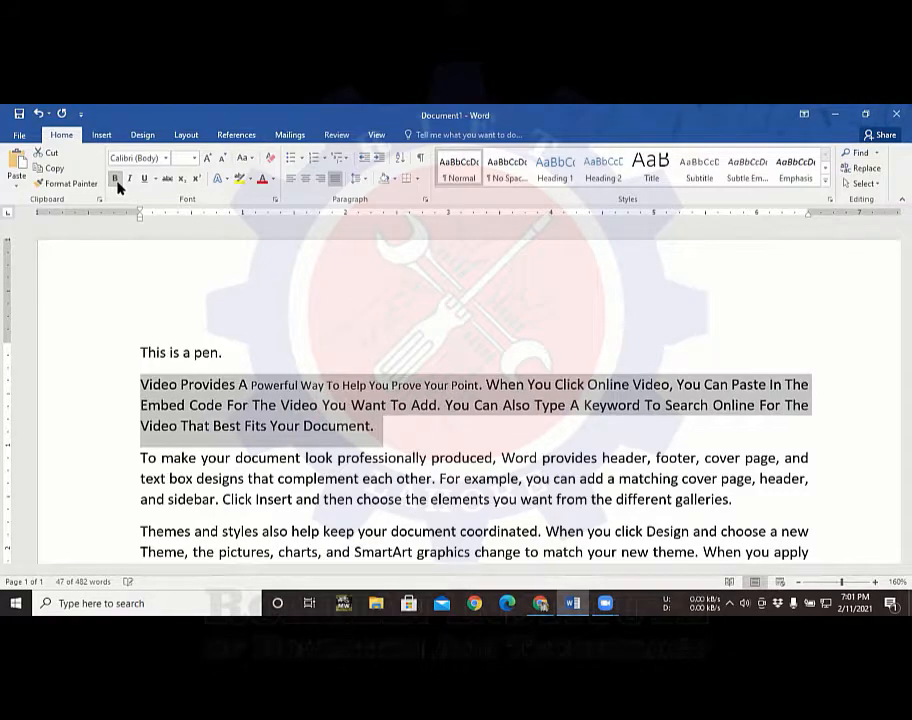
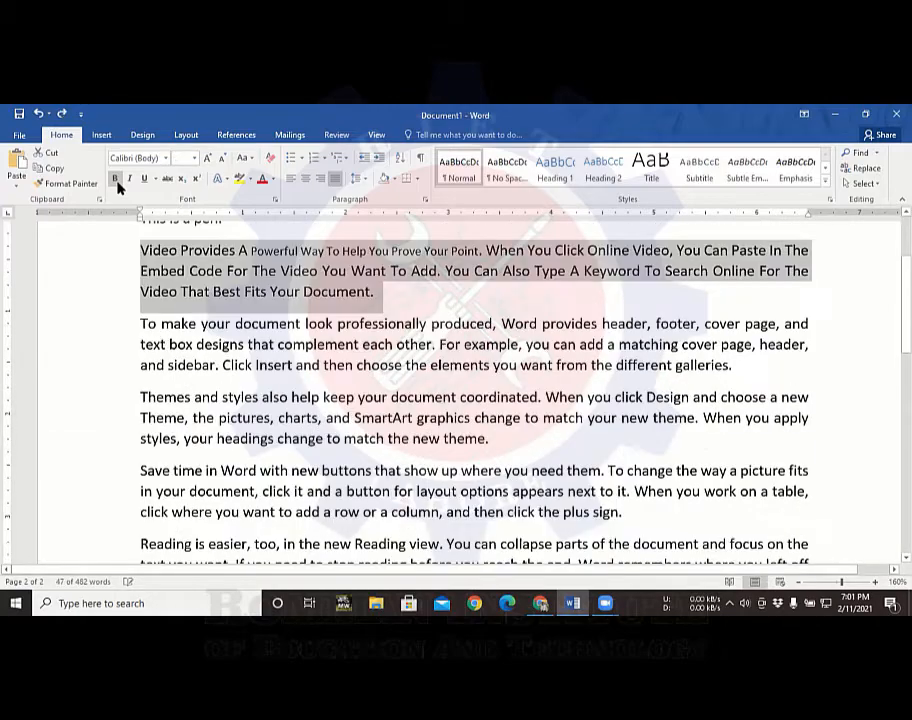
{"action": "left_click", "coordinate": [116, 181]}
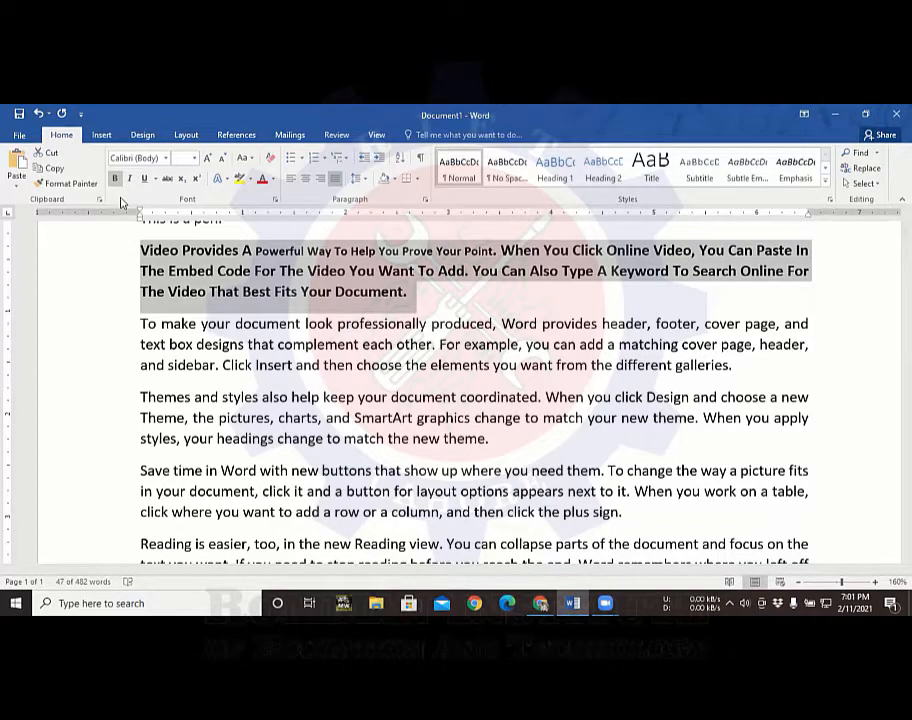
{"action": "key", "text": "ctrl+i"}
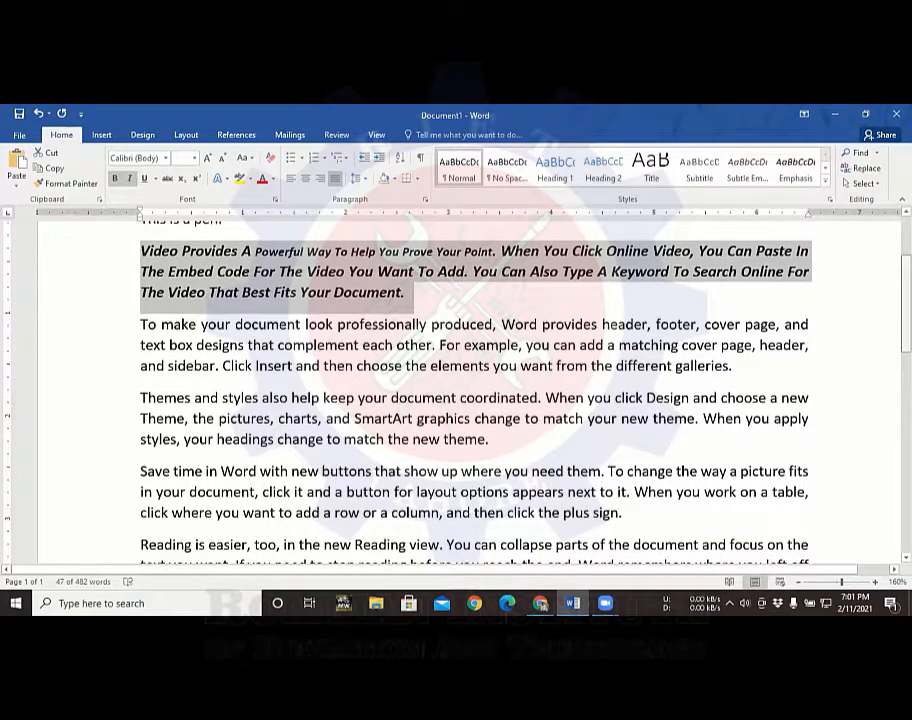
- Try a single underline on the selected paragraph, remove it, and preview the dotted underline style without applying it
{"action": "scroll", "coordinate": [474, 390], "scroll_direction": "up", "scroll_amount": 2}
{"action": "key", "text": "ctrl+u"}
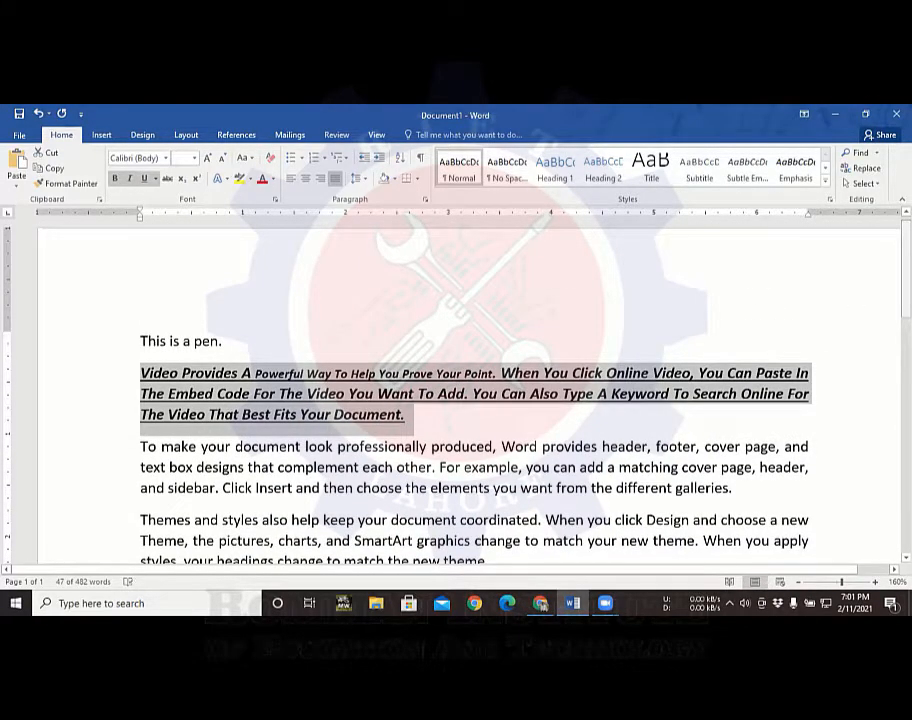
{"action": "key", "text": "ctrl+u"}
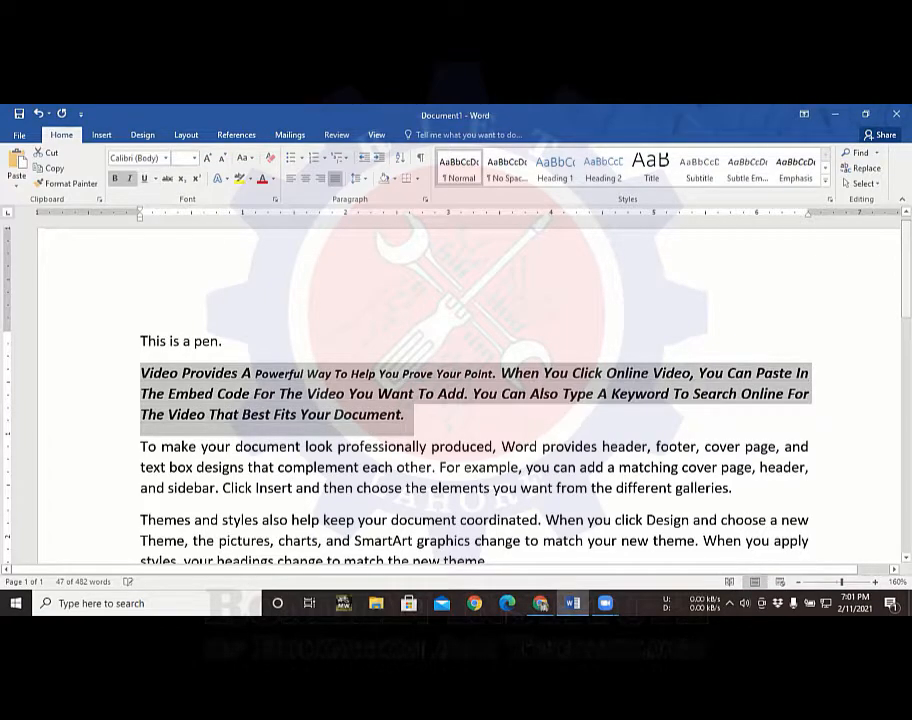
{"action": "left_click", "coordinate": [155, 179]}
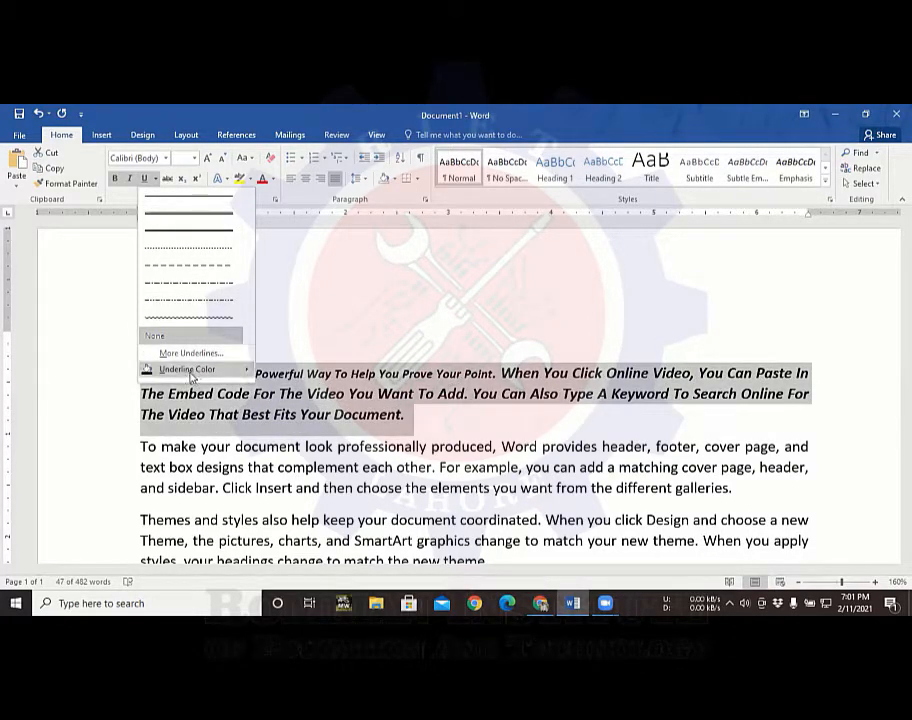
{"action": "mouse_move", "coordinate": [190, 375]}
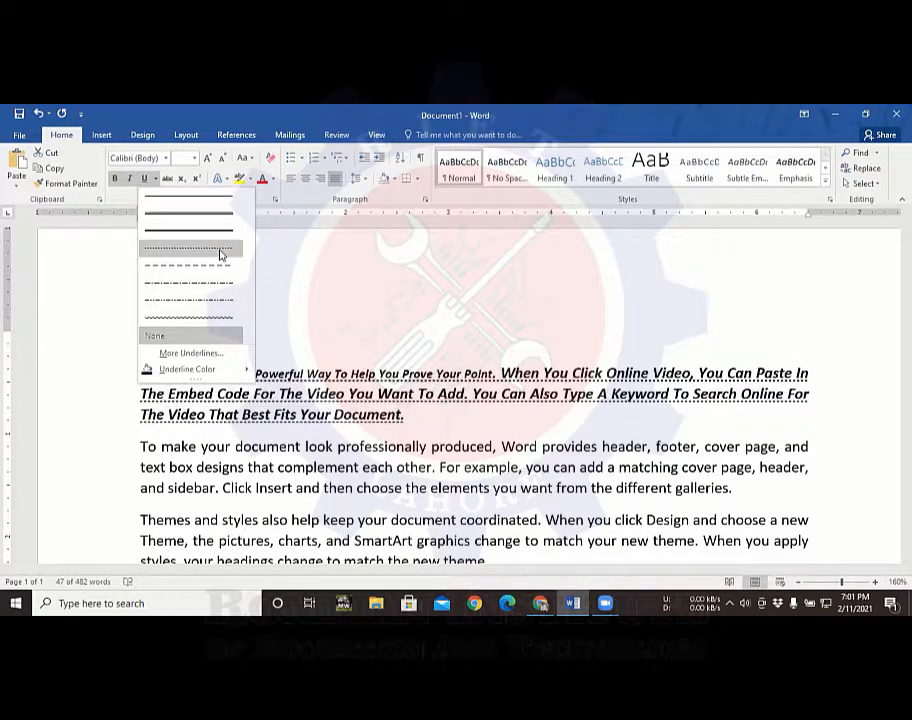
{"action": "left_click", "coordinate": [421, 308]}
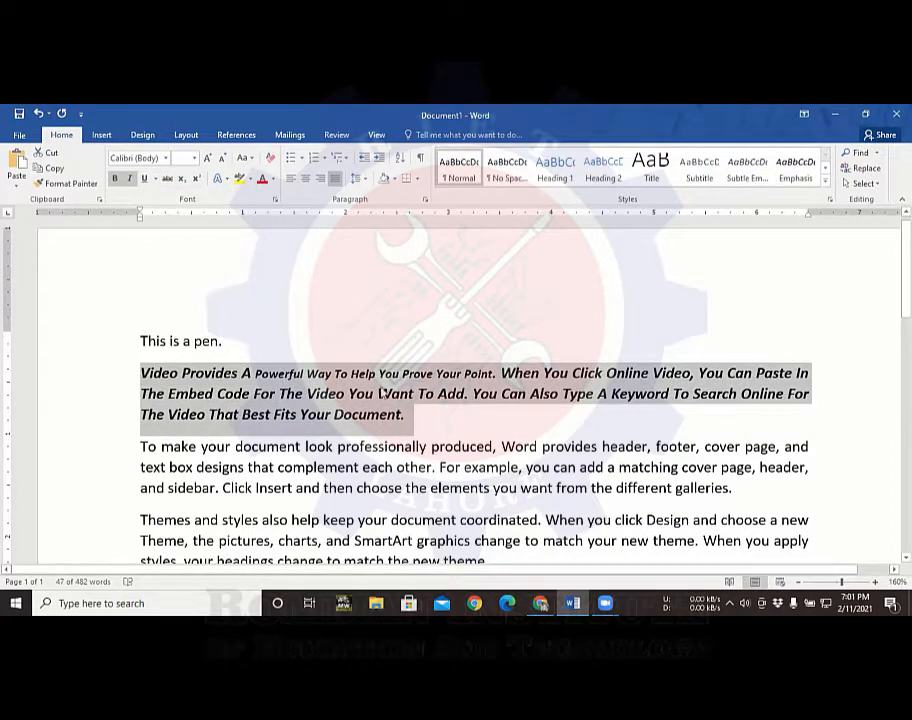
- Try underlining only the phrase "To Help You Prove Your Point" in the bold italic paragraph
{"action": "left_click_drag", "start_coordinate": [334, 374], "coordinate": [489, 376]}
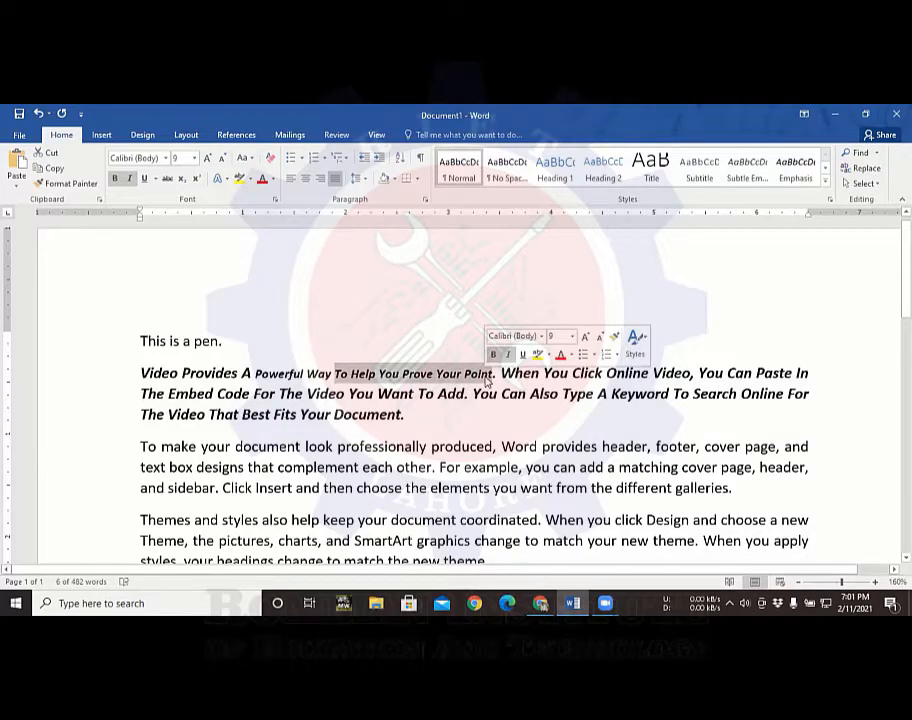
{"action": "key", "text": "ctrl+u"}
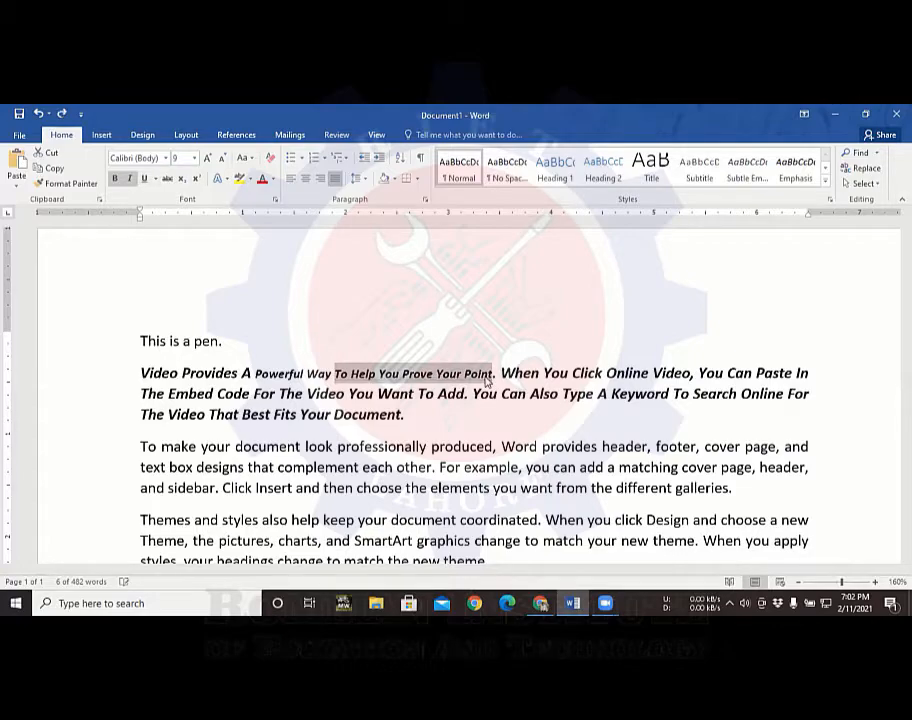
{"action": "left_click", "coordinate": [144, 178]}
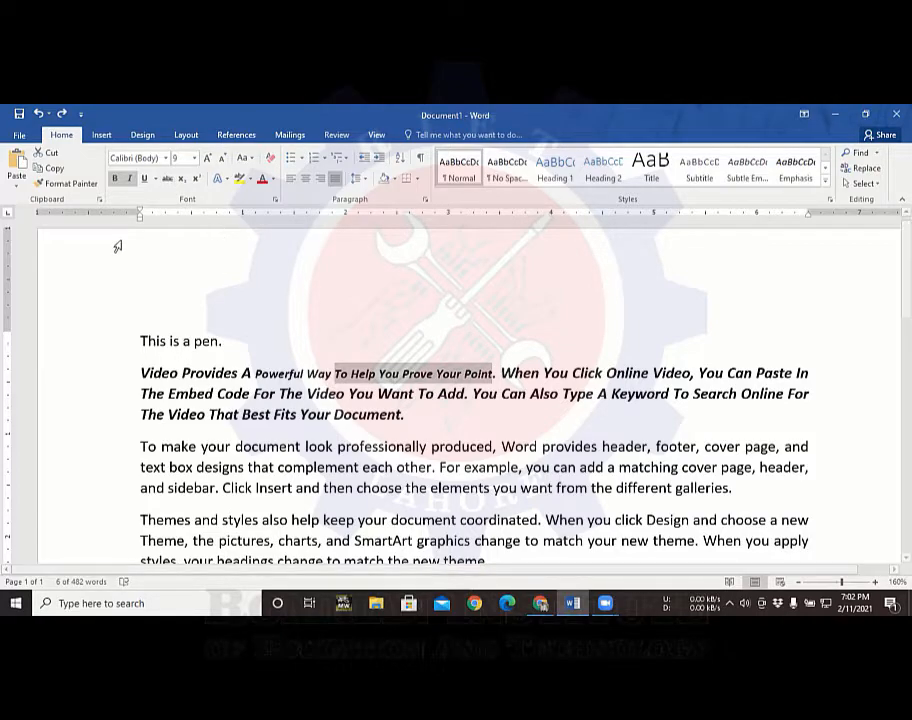
- Strike through the phrase "To Help You Prove Your Point", examine it at 500% zoom, and undo the strikethrough
{"action": "left_click", "coordinate": [168, 180]}
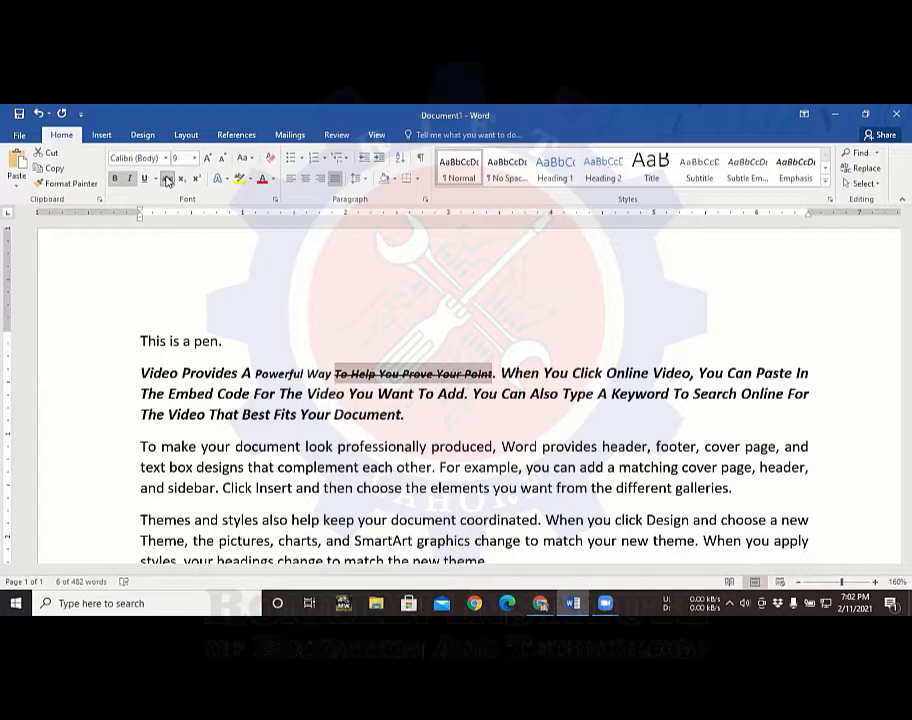
{"action": "left_click", "coordinate": [472, 378]}
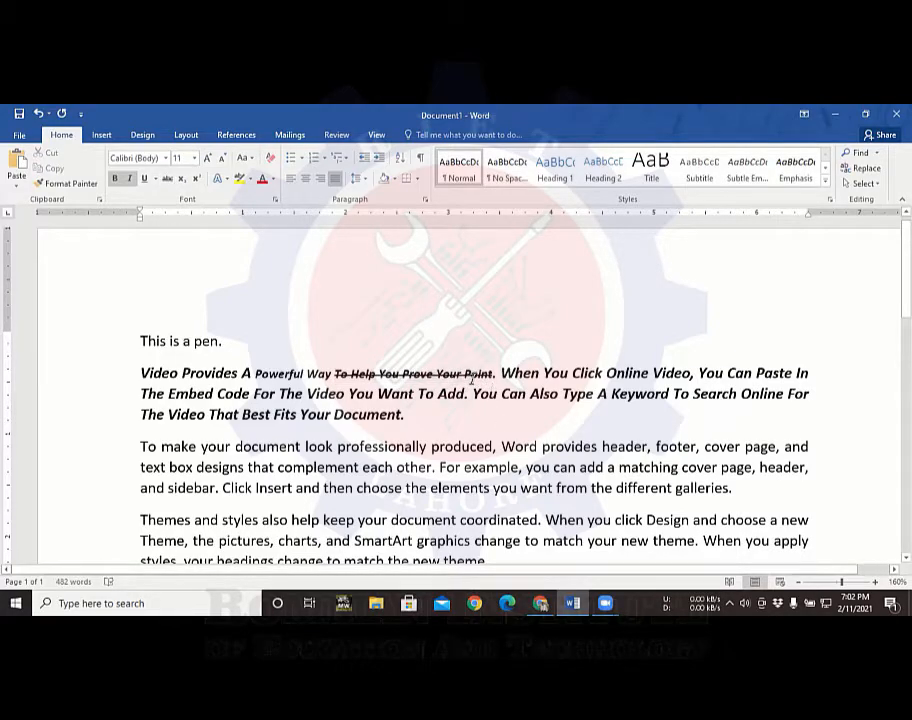
{"action": "scroll", "coordinate": [472, 378], "scroll_direction": "up", "scroll_amount": 20}
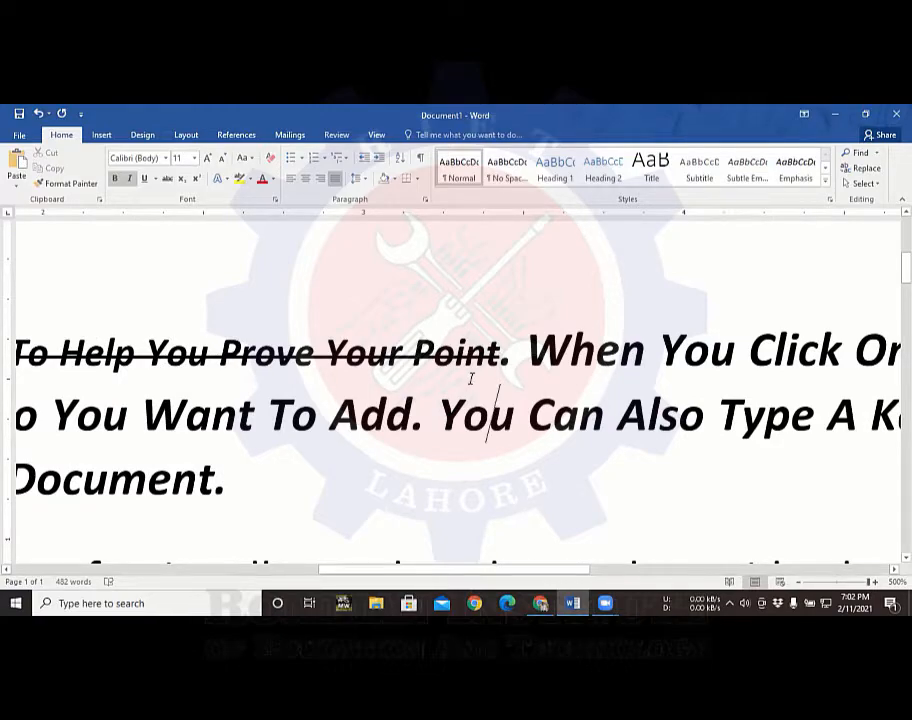
{"action": "key", "text": "ctrl+z"}
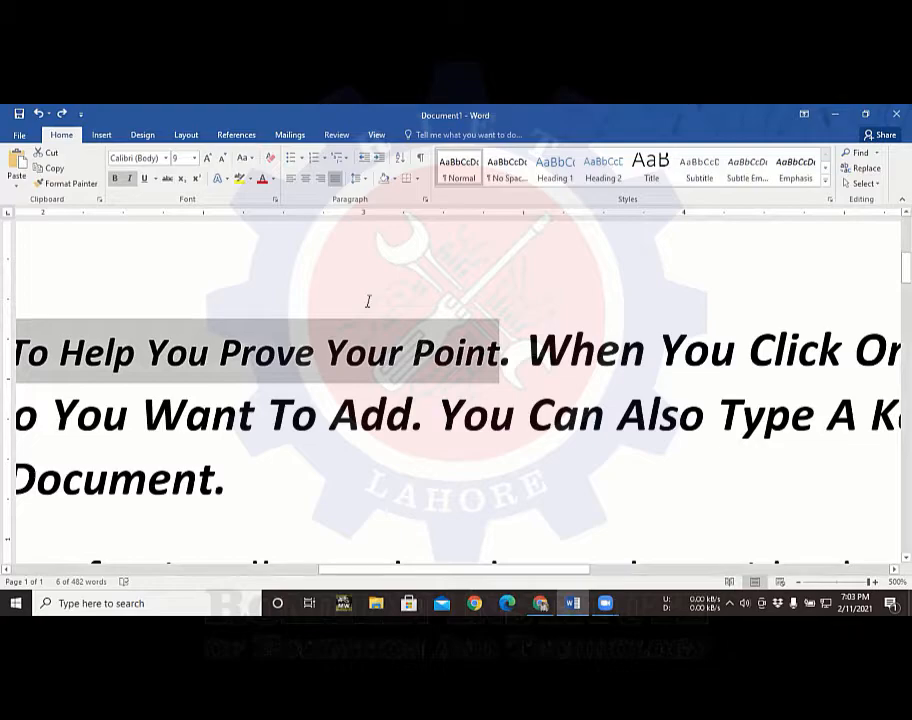
- Insert the sample prices 2000 and 1000 between "Point." and "When" in the bold italic paragraph
{"action": "key", "text": "Right"}
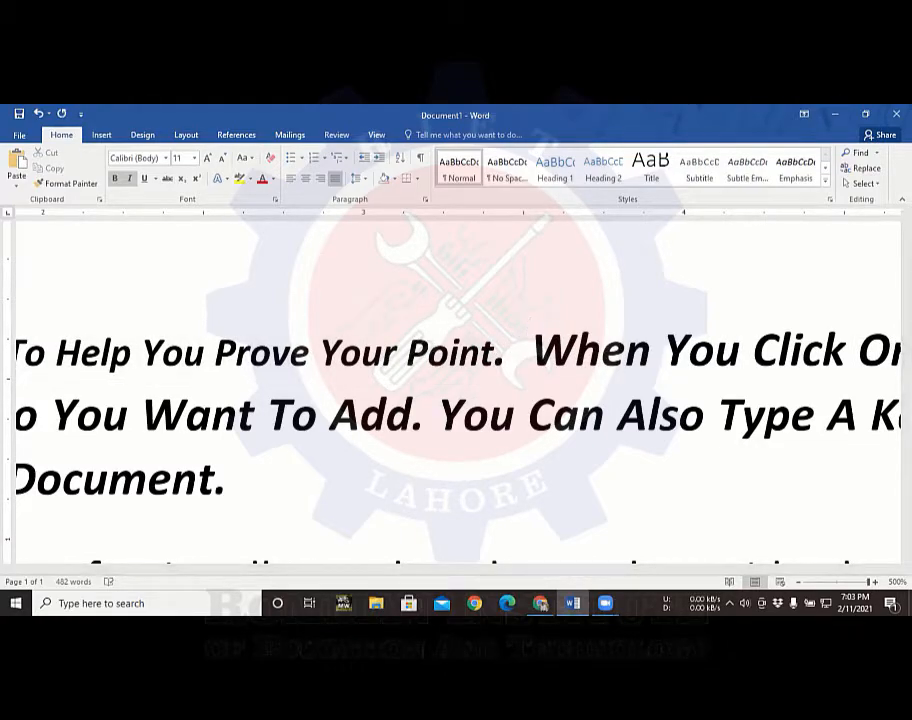
{"action": "type", "text": "2000"}
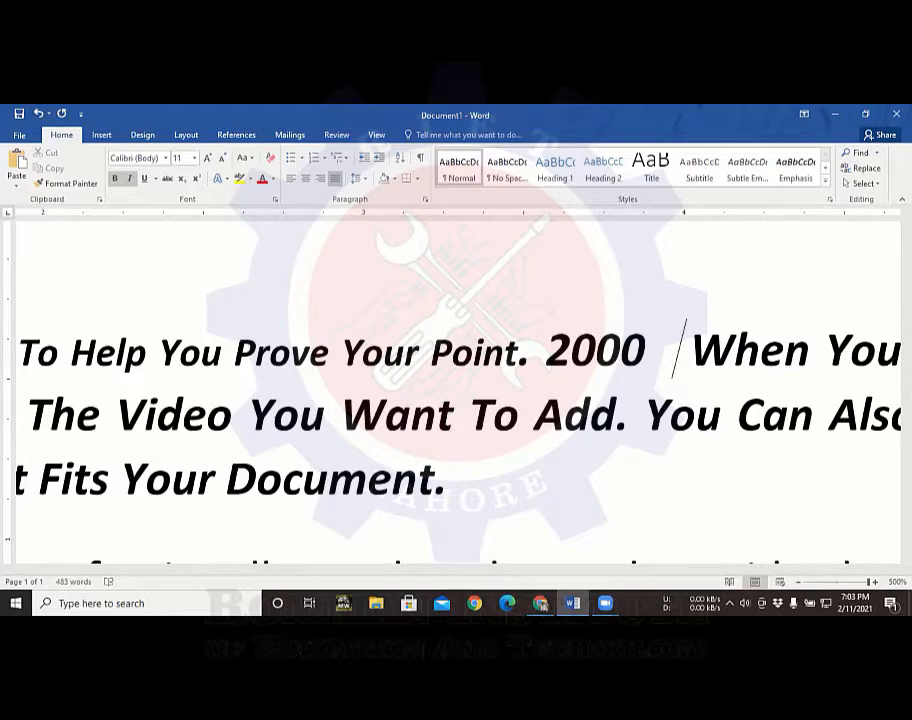
{"action": "type", "text": "100"}
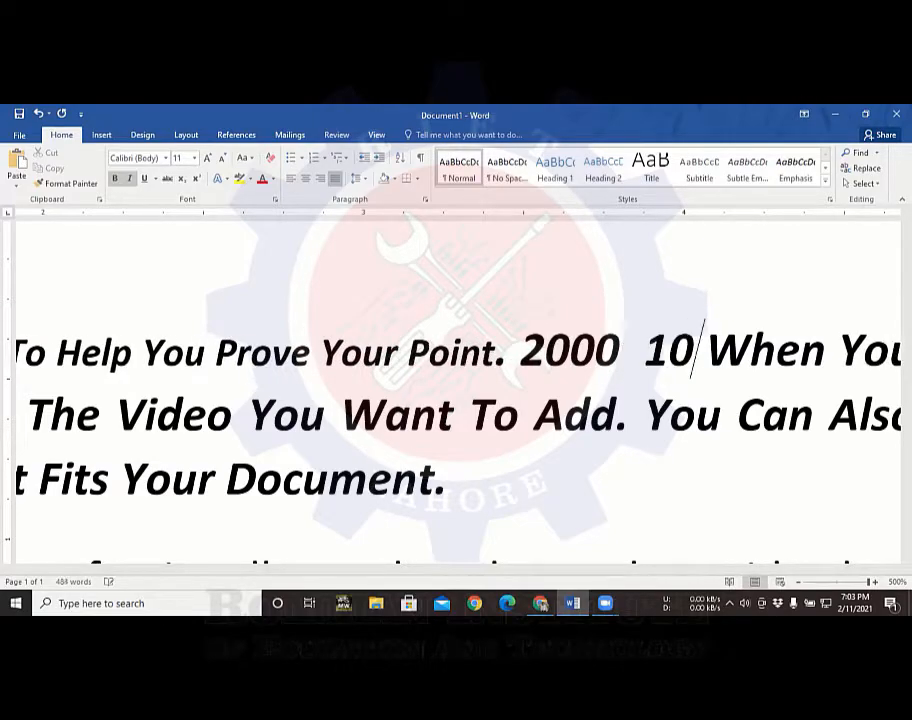
{"action": "type", "text": "0"}
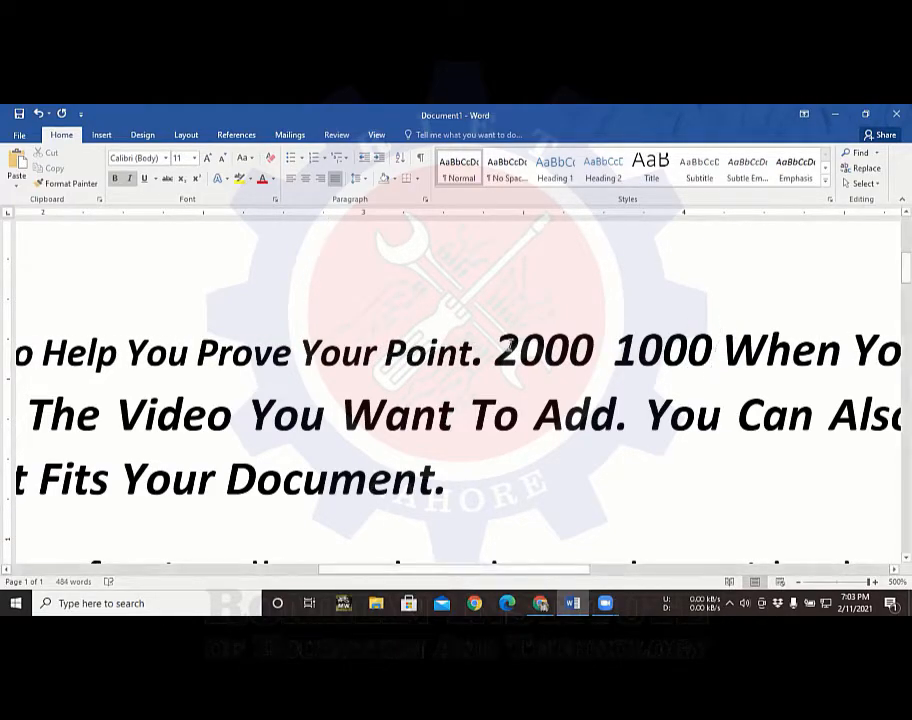
- Apply strikethrough to the number 2000 and remove it again
{"action": "left_click_drag", "start_coordinate": [594, 350], "coordinate": [495, 347]}
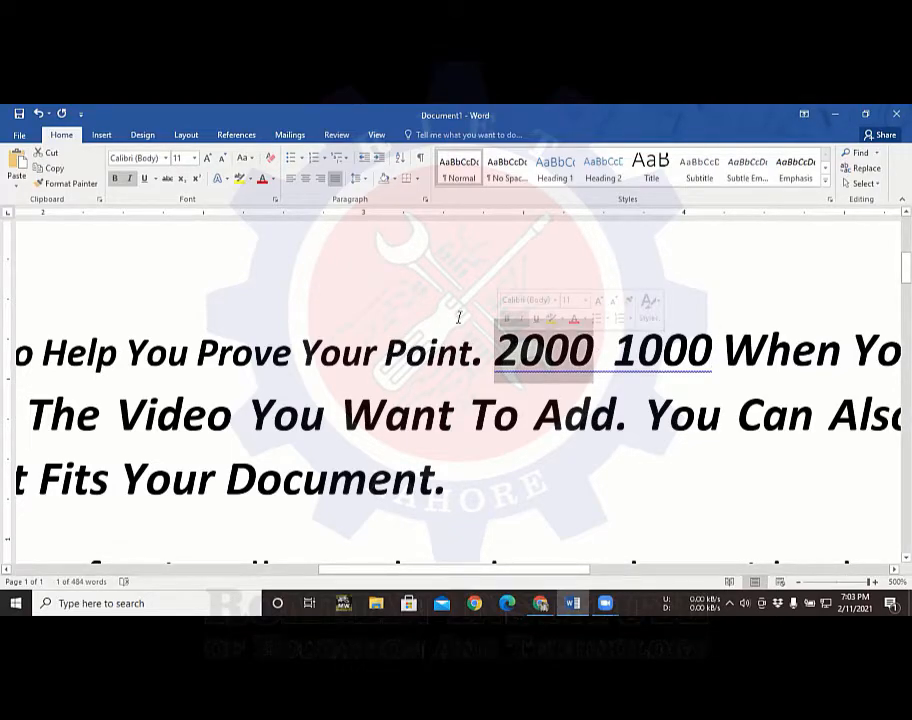
{"action": "left_click", "coordinate": [168, 181]}
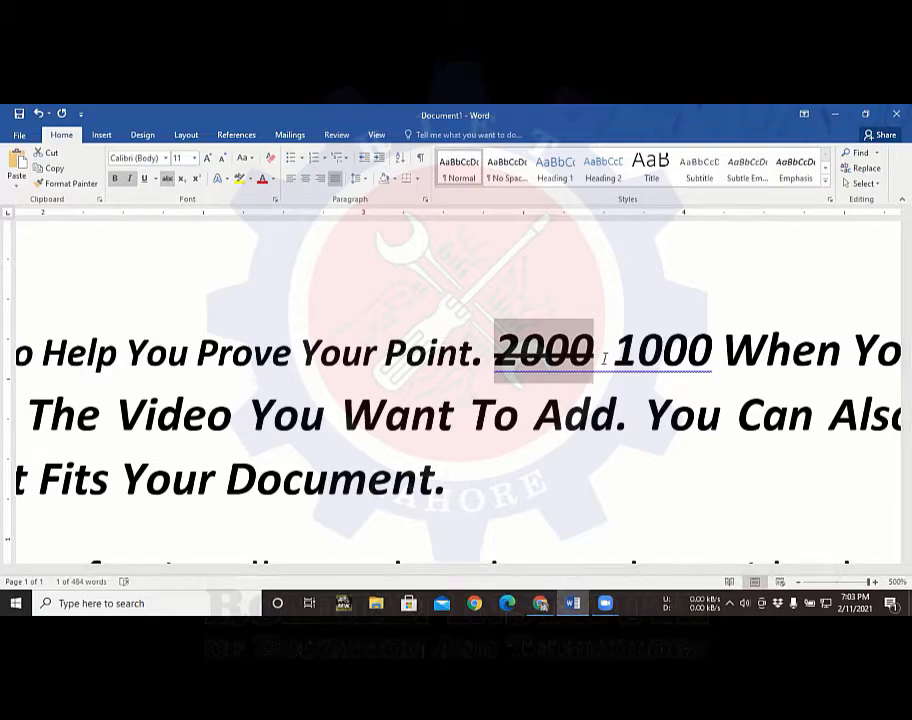
{"action": "left_click", "coordinate": [167, 180]}
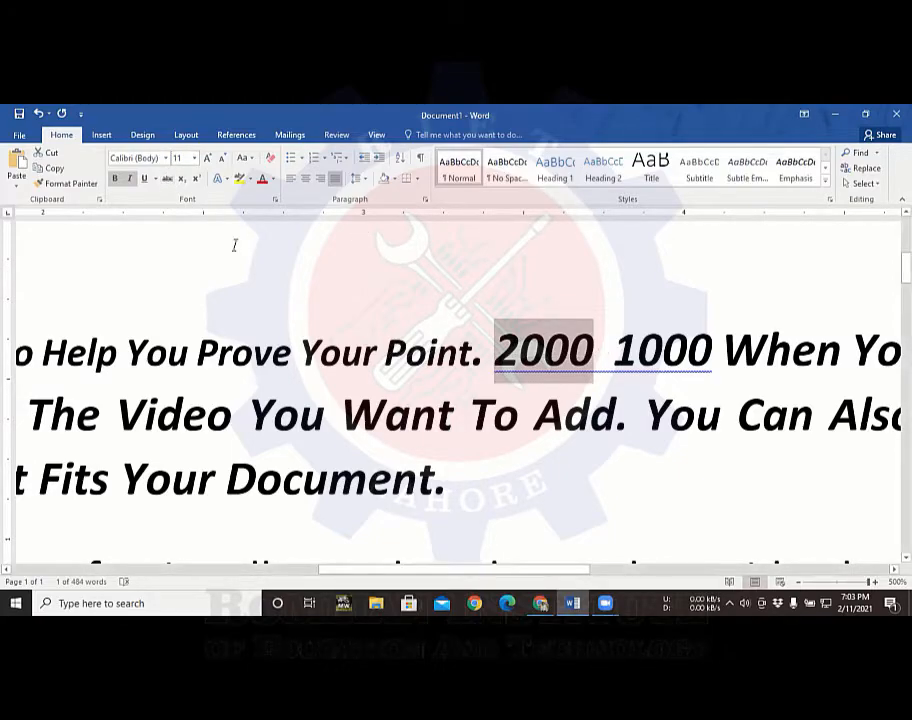
- Insert "H2" with a capital H directly after "Point.", before the number 2000
{"action": "left_click", "coordinate": [478, 357]}
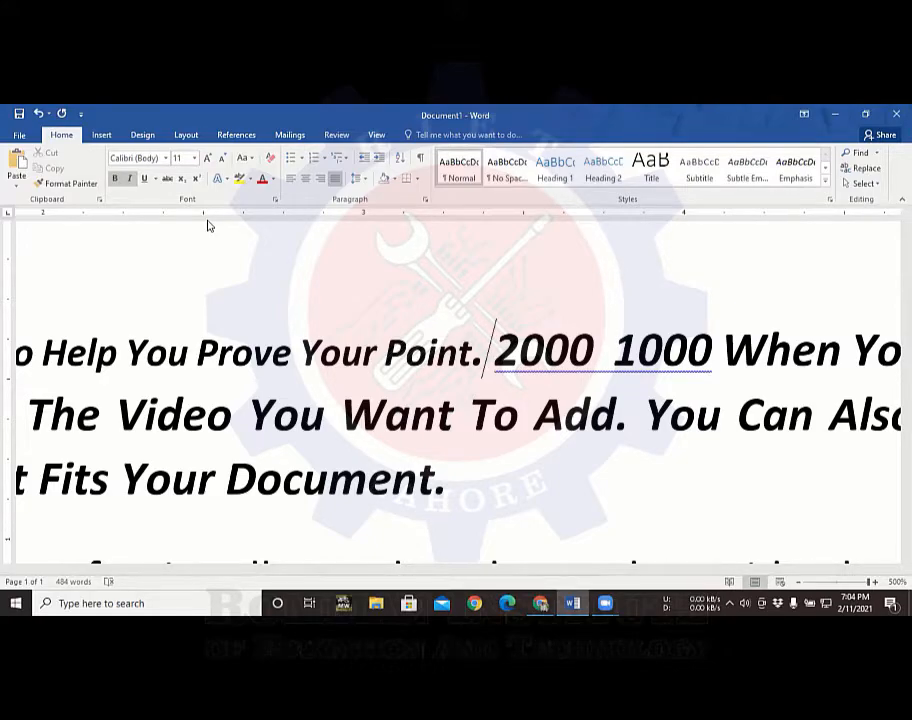
{"action": "type", "text": "h2"}
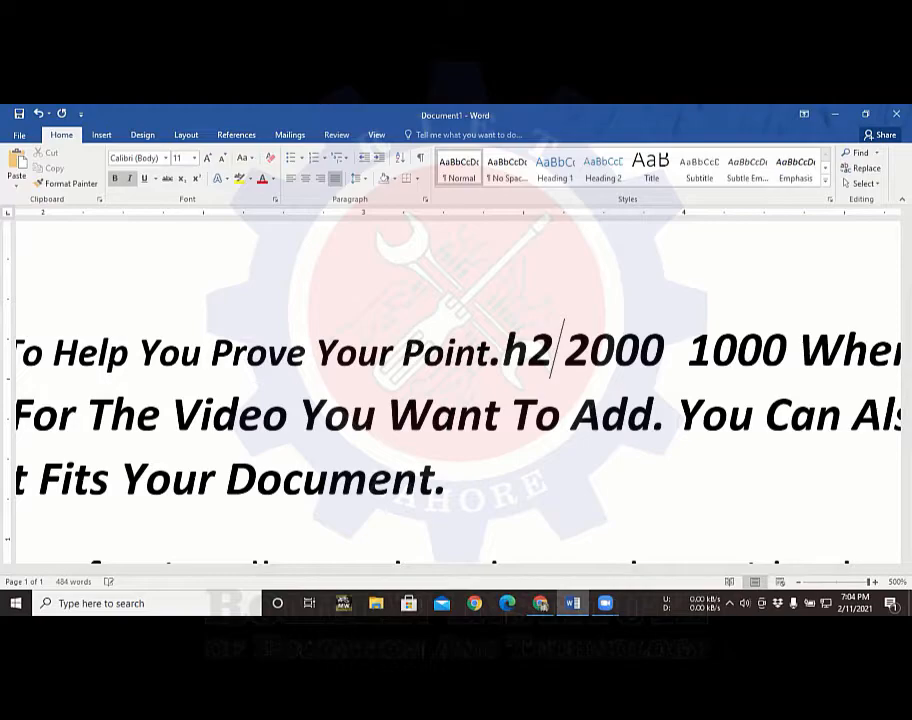
{"action": "key", "text": "BackSpace"}
{"action": "key", "text": "BackSpace"}
{"action": "type", "text": "H2"}
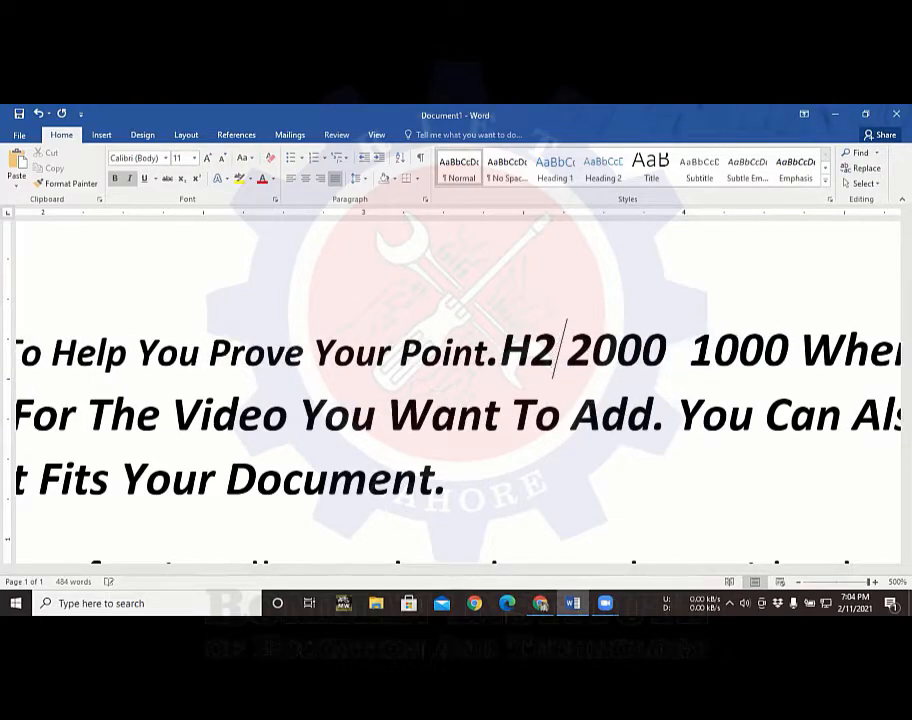
- Add a capital O directly after "H2" to complete the formula H2O
{"action": "type", "text": "O"}
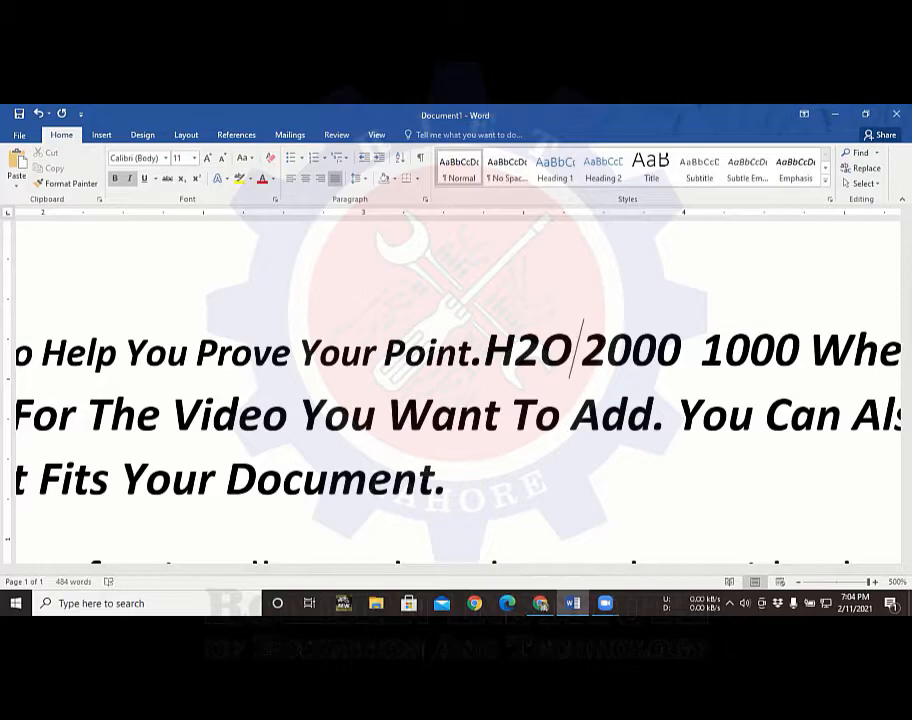
{"action": "key", "text": "Left"}
{"action": "key", "text": "Left"}
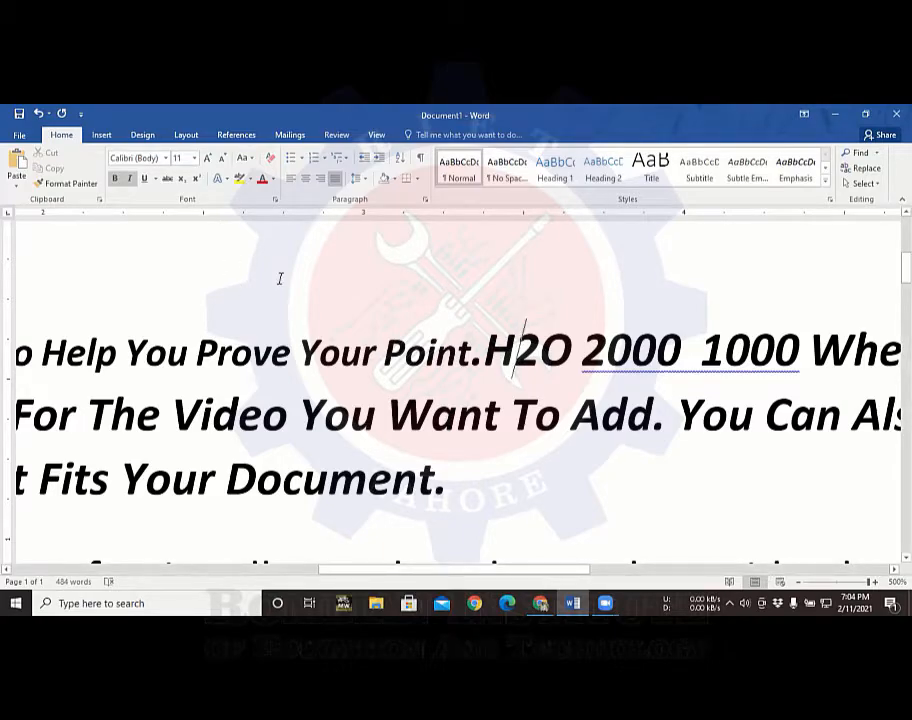
{"action": "key", "text": "Down"}
{"action": "key", "text": "Down"}
{"action": "key", "text": "Down"}
{"action": "key", "text": "Down"}
{"action": "key", "text": "Down"}
{"action": "key", "text": "Down"}
{"action": "key", "text": "Up"}
{"action": "key", "text": "Up"}
{"action": "key", "text": "Up"}
{"action": "key", "text": "Up"}
{"action": "key", "text": "Up"}
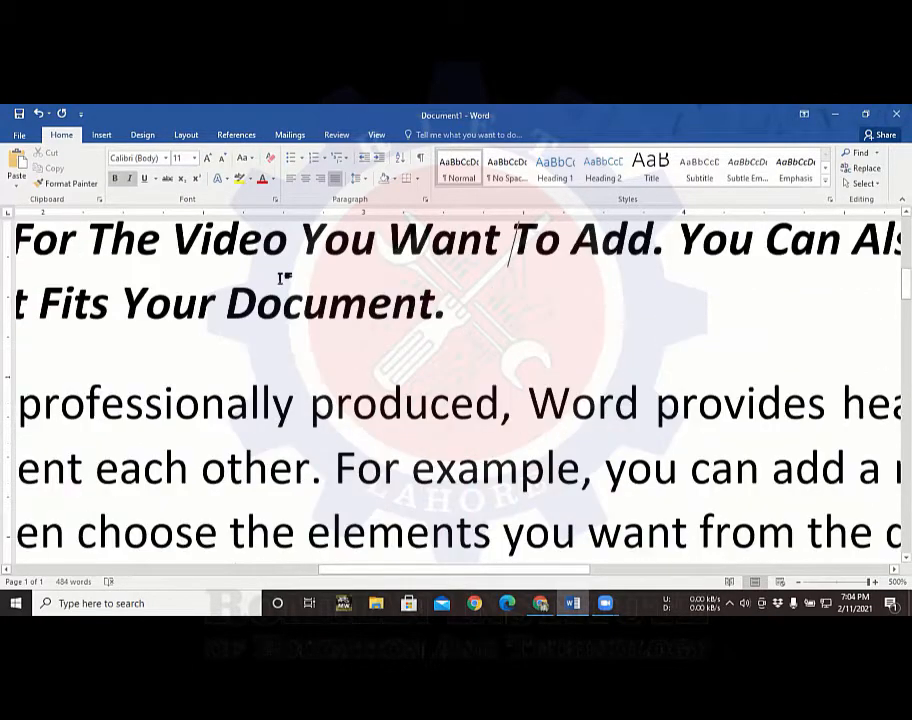
{"action": "key", "text": "Up"}
- Replace "H2O" after "Point." with the sample text "X2, X2"
{"action": "key", "text": "Right"}
{"action": "key", "text": "Right"}
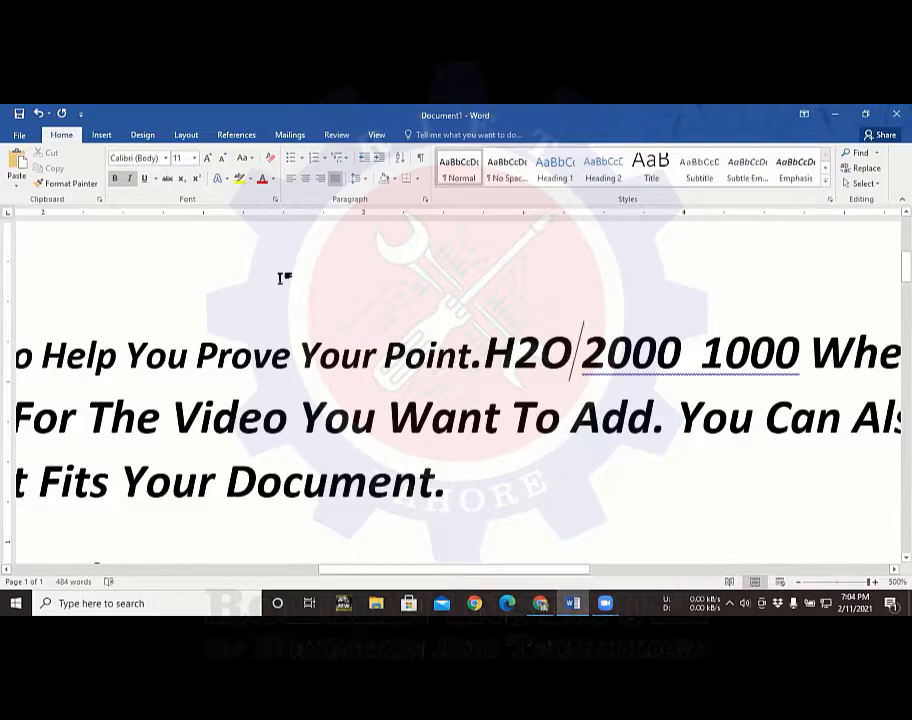
{"action": "key", "text": "BackSpace"}
{"action": "key", "text": "BackSpace"}
{"action": "key", "text": "BackSpace"}
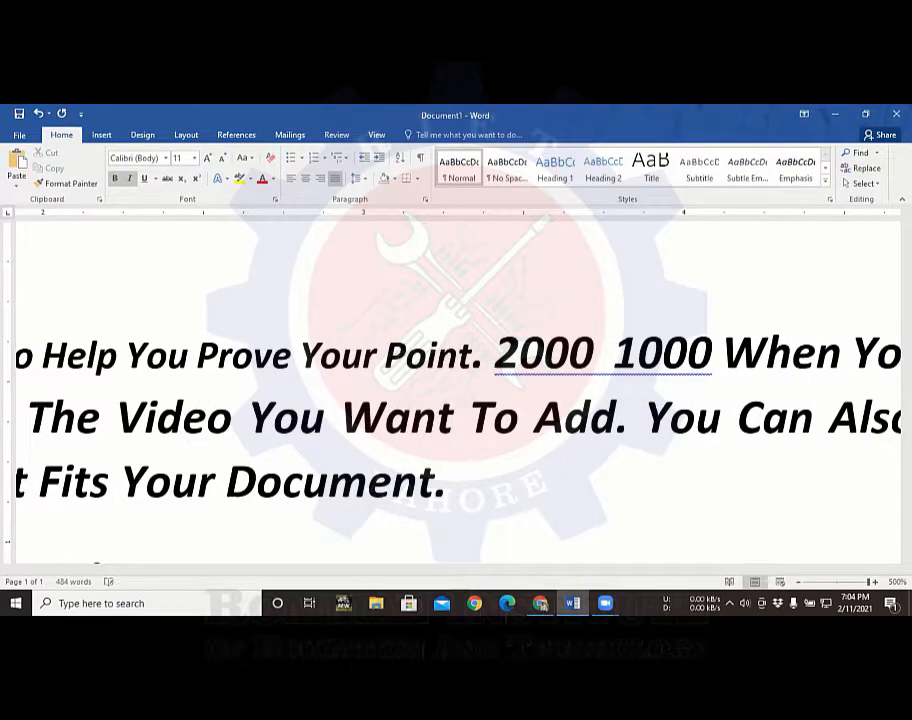
{"action": "type", "text": "X2"}
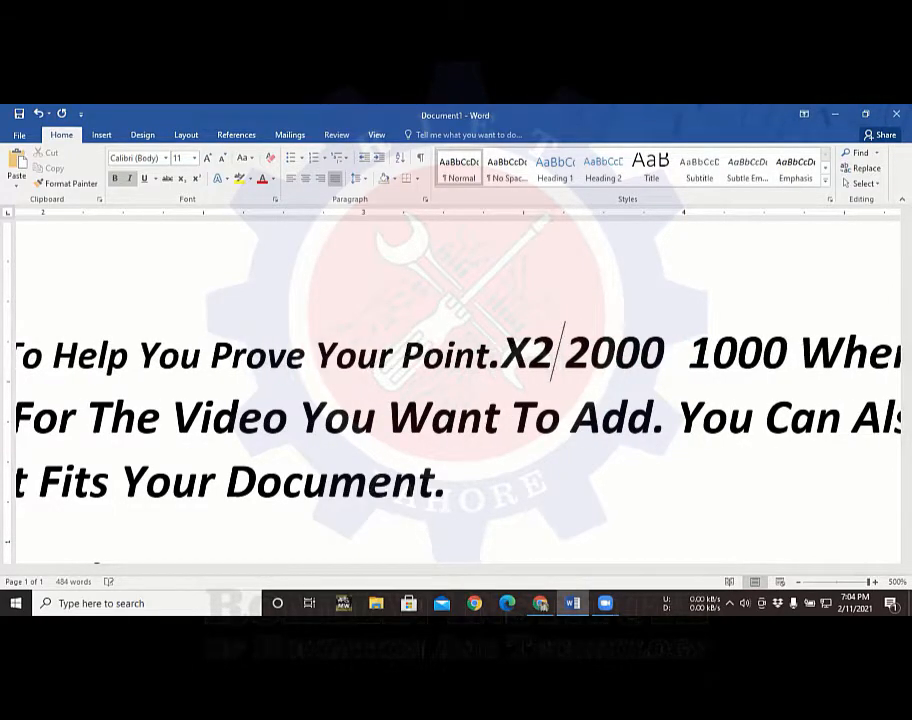
{"action": "type", "text": ", X"}
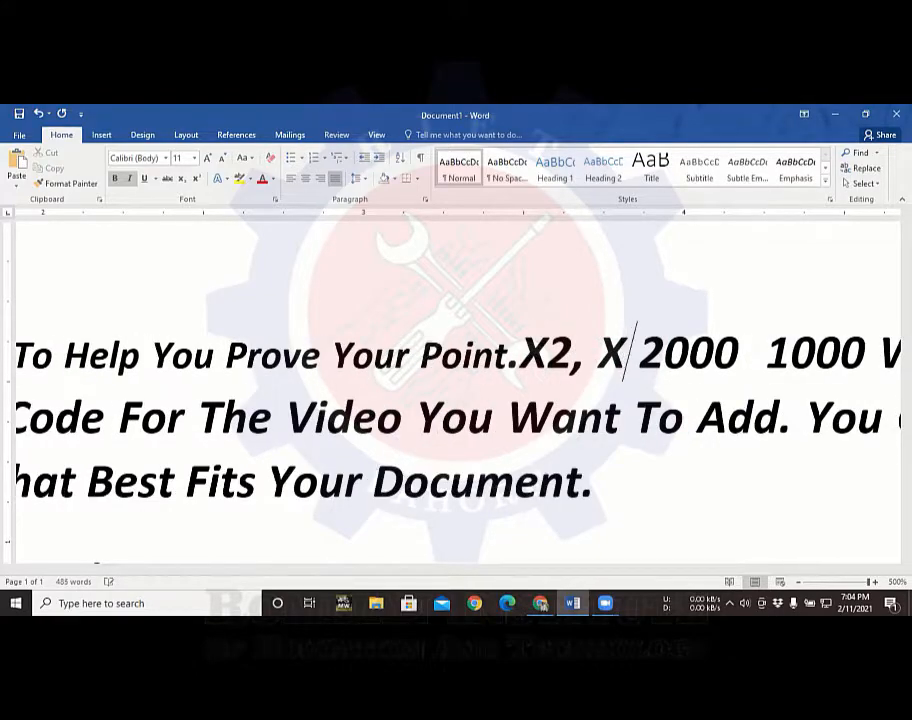
{"action": "type", "text": "2"}
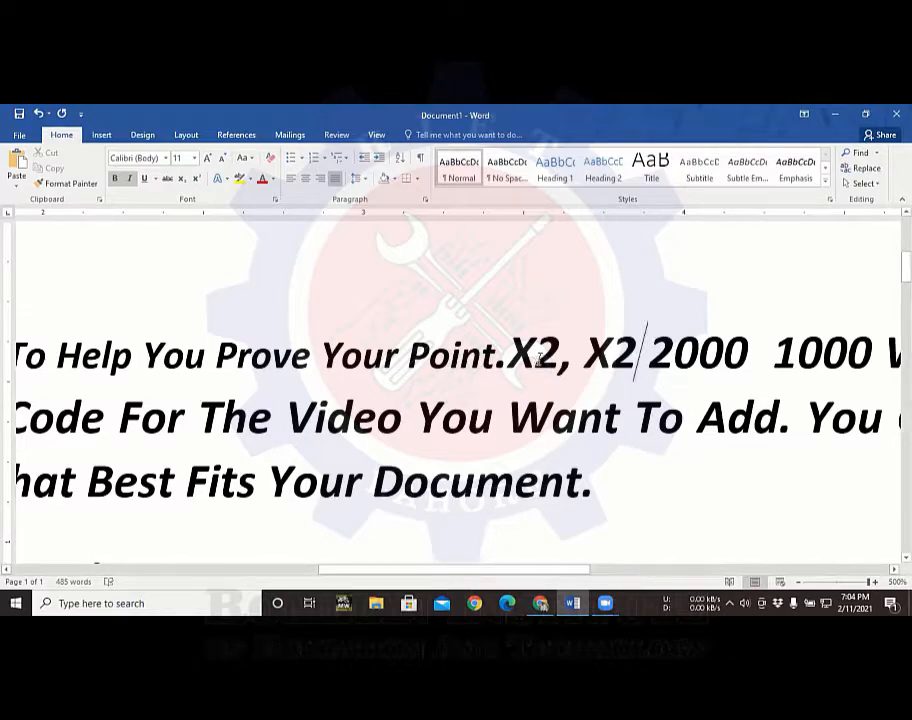
- Format the 2 in the first "X2" as subscript
{"action": "left_click_drag", "start_coordinate": [535, 358], "coordinate": [557, 366]}
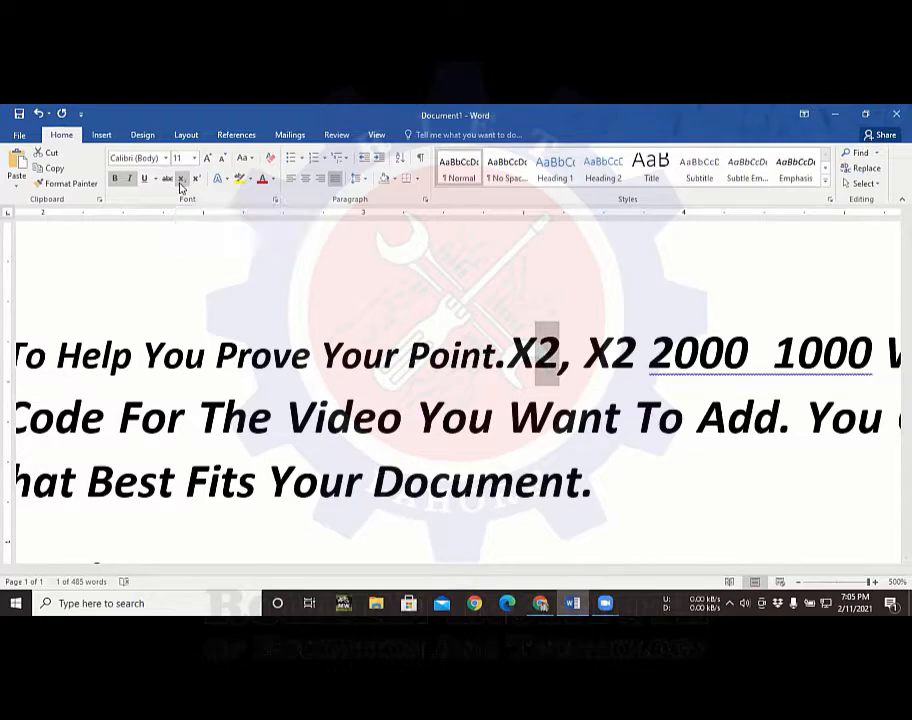
{"action": "left_click", "coordinate": [181, 186]}
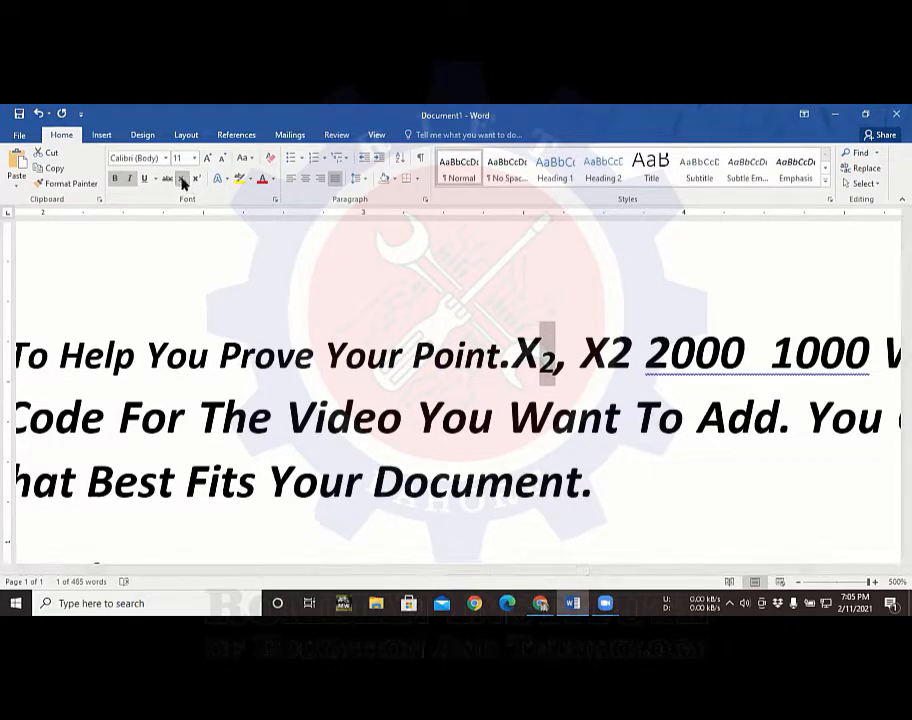
{"action": "left_click", "coordinate": [183, 184]}
{"action": "left_click", "coordinate": [183, 184]}
- Format the 2 in the second "X2" as superscript
{"action": "key", "text": "Right"}
{"action": "key", "text": "Right"}
{"action": "key", "text": "Right"}
{"action": "key", "text": "Right"}
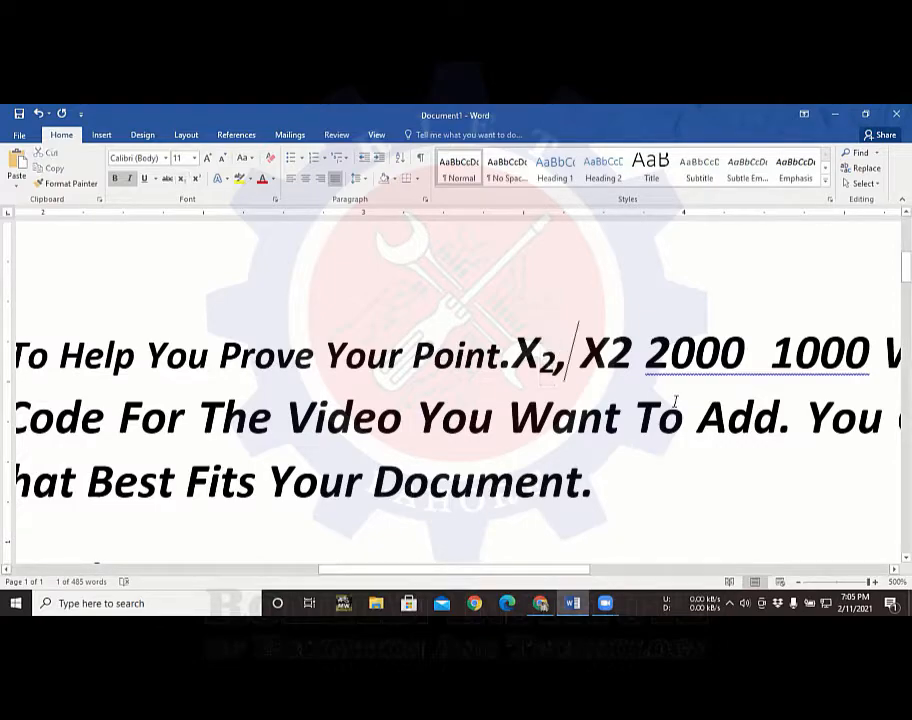
{"action": "key", "text": "shift+Right"}
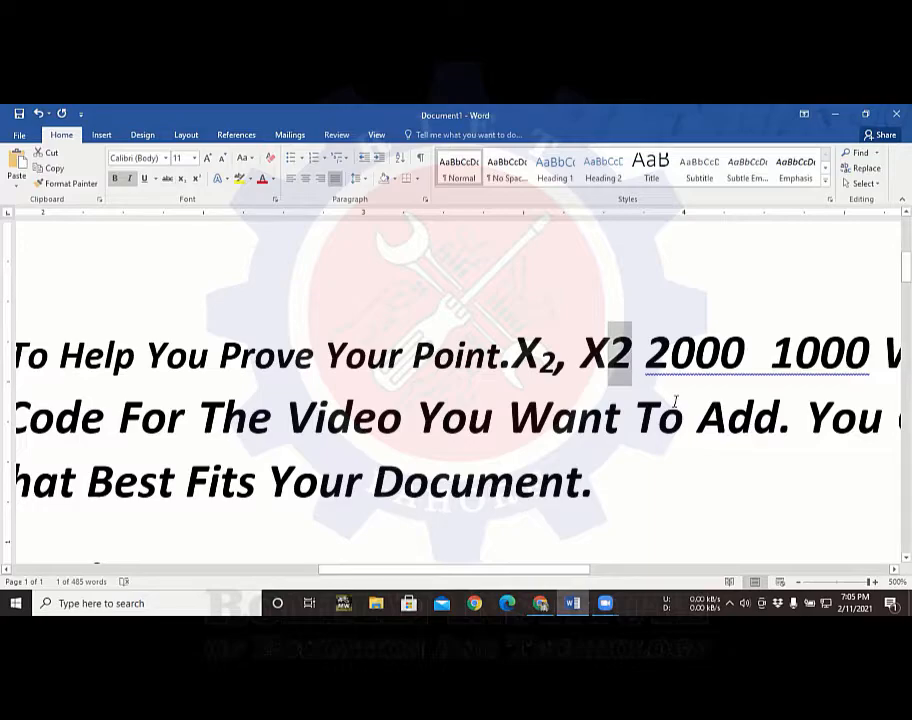
{"action": "key", "text": "ctrl+shift+equal"}
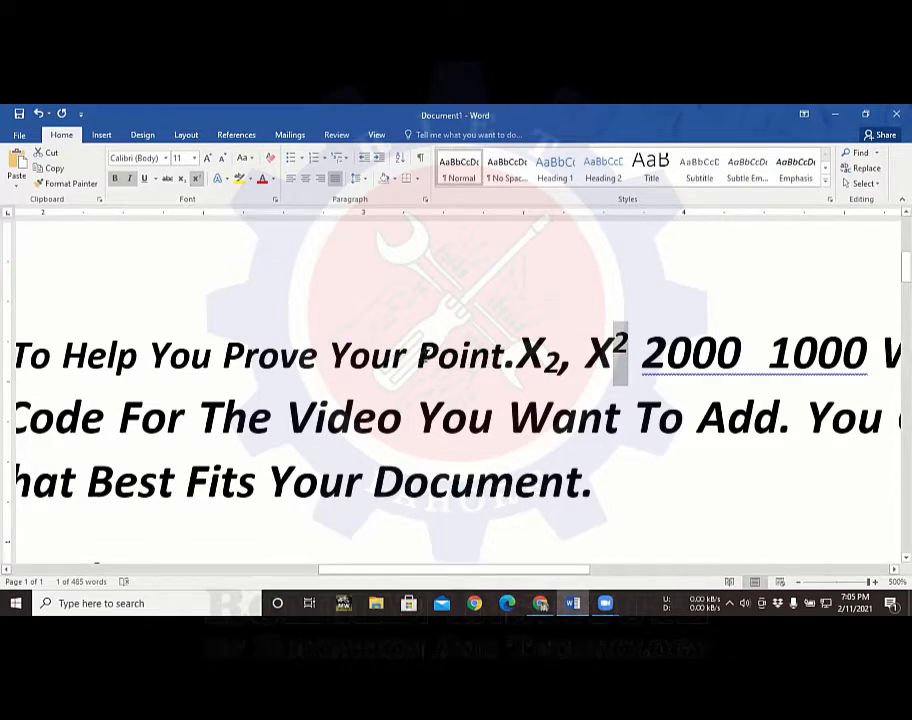
- Select the phrase "For The Video" and preview the text effect presets and outline options on it without applying any
{"action": "double_click", "coordinate": [322, 352]}
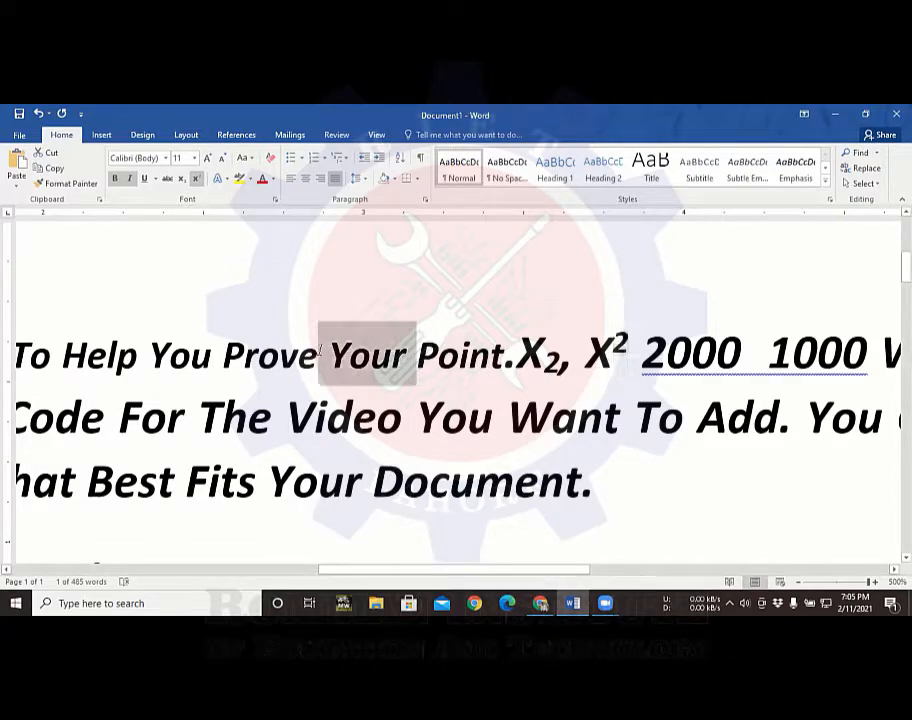
{"action": "left_click", "coordinate": [368, 378]}
{"action": "left_click_drag", "start_coordinate": [405, 428], "coordinate": [168, 420]}
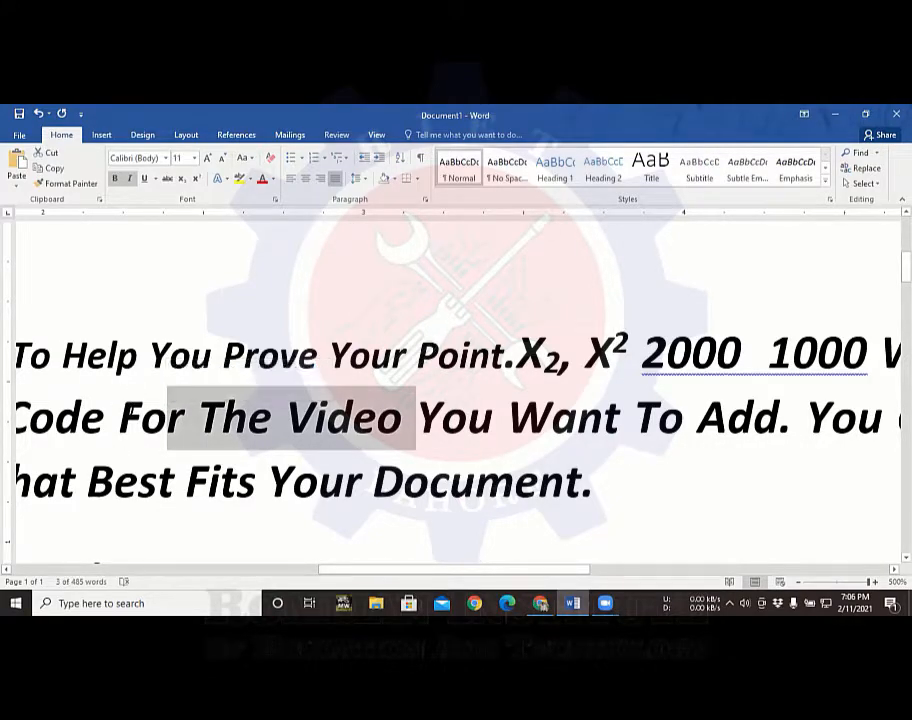
{"action": "key", "text": "shift+Left"}
{"action": "key", "text": "shift+Left"}
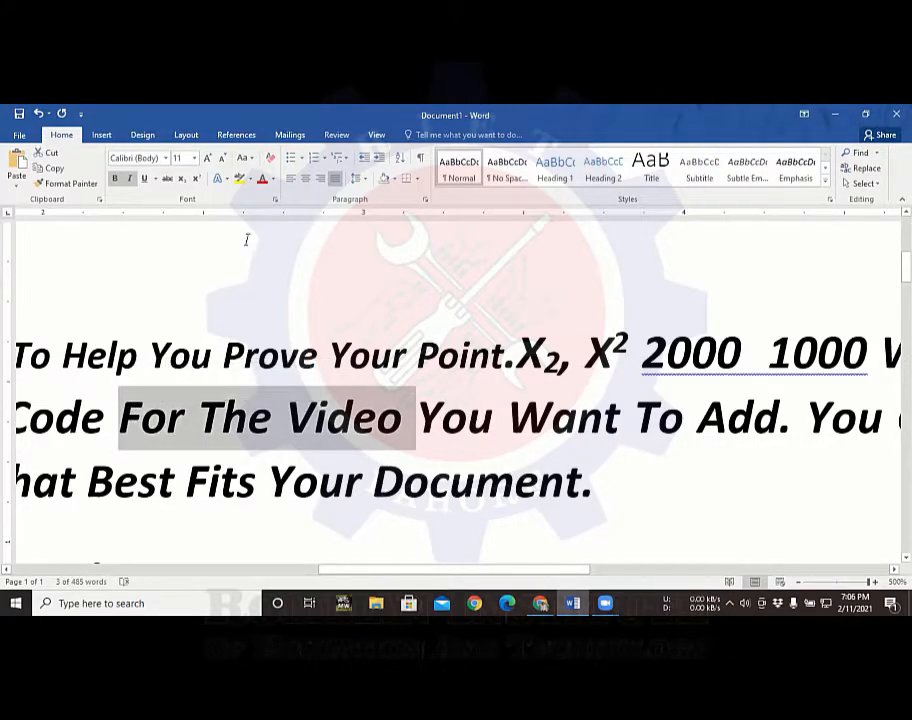
{"action": "left_click", "coordinate": [229, 181]}
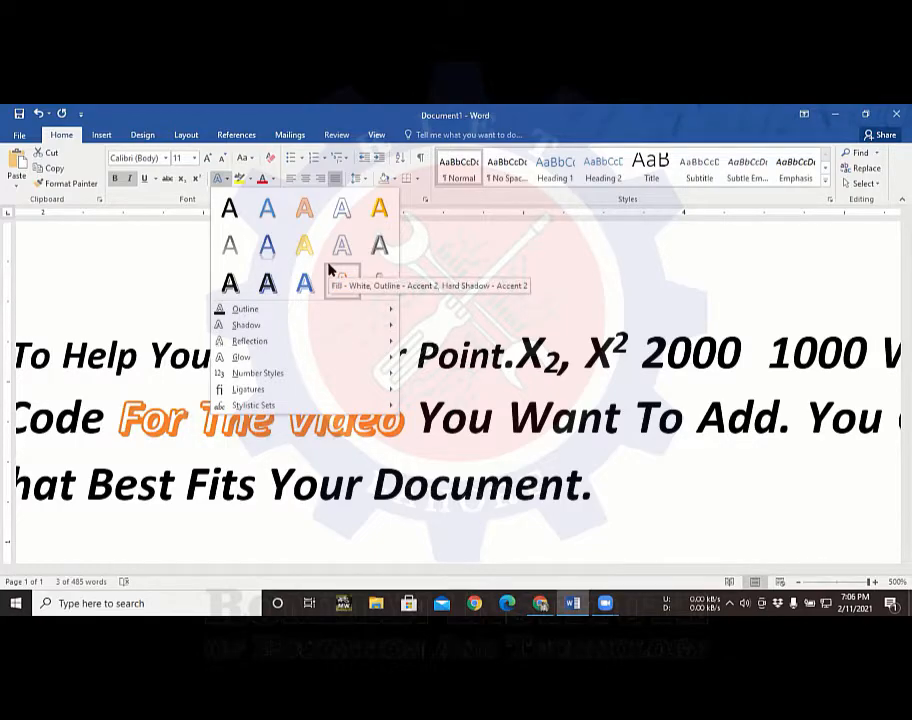
{"action": "mouse_move", "coordinate": [307, 311]}
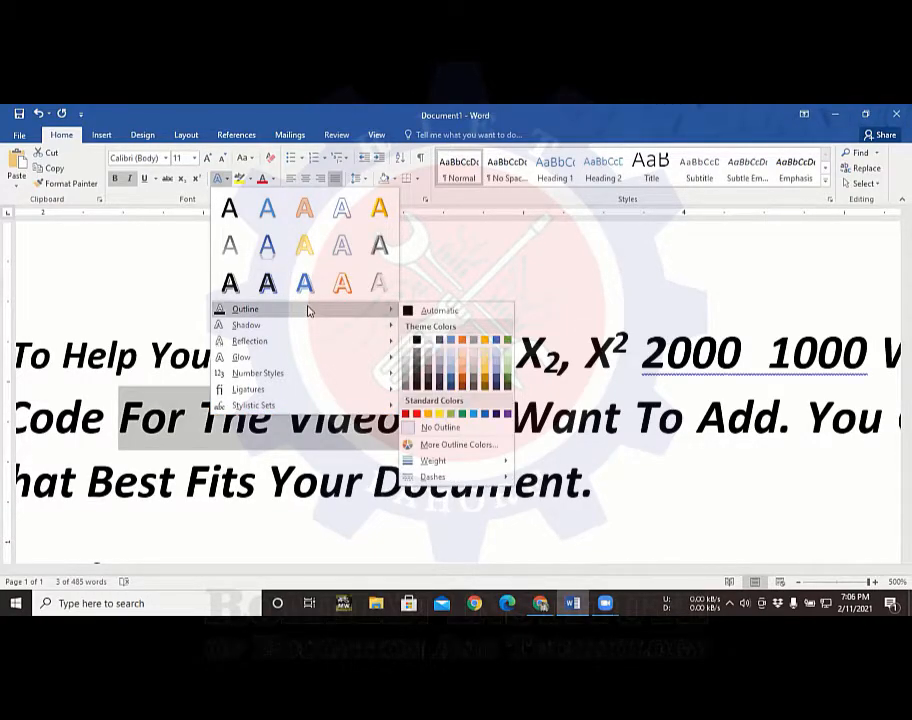
{"action": "left_click", "coordinate": [258, 443]}
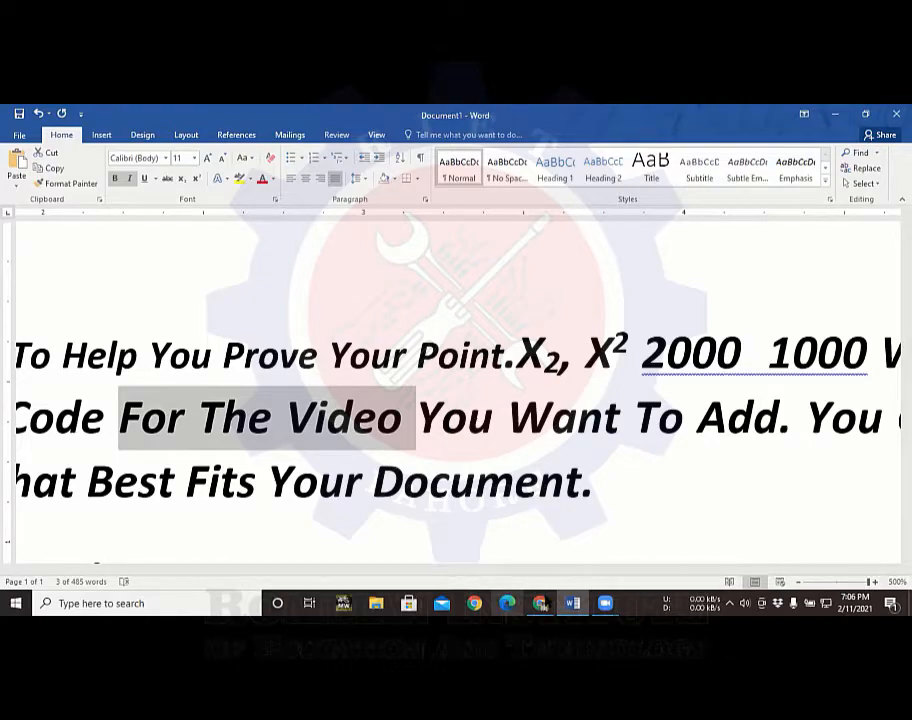
- Switch to Chrome, search Google Images in a new tab for "different outline and fill", and examine the outlined and filled jar example
{"action": "key", "text": "alt+Tab"}
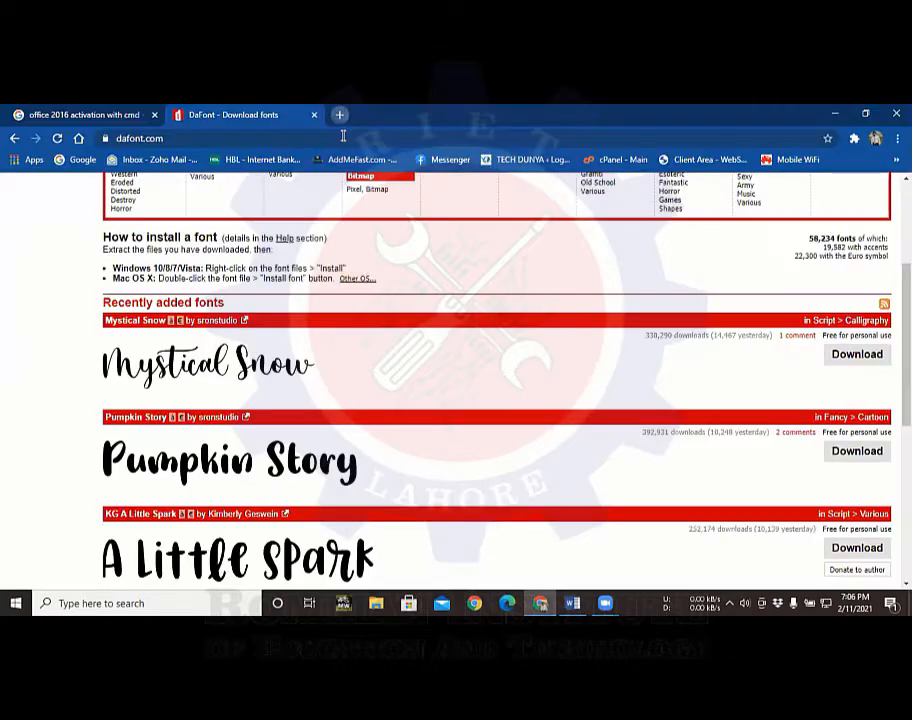
{"action": "left_click", "coordinate": [341, 114]}
{"action": "type", "text": "DIFF"}
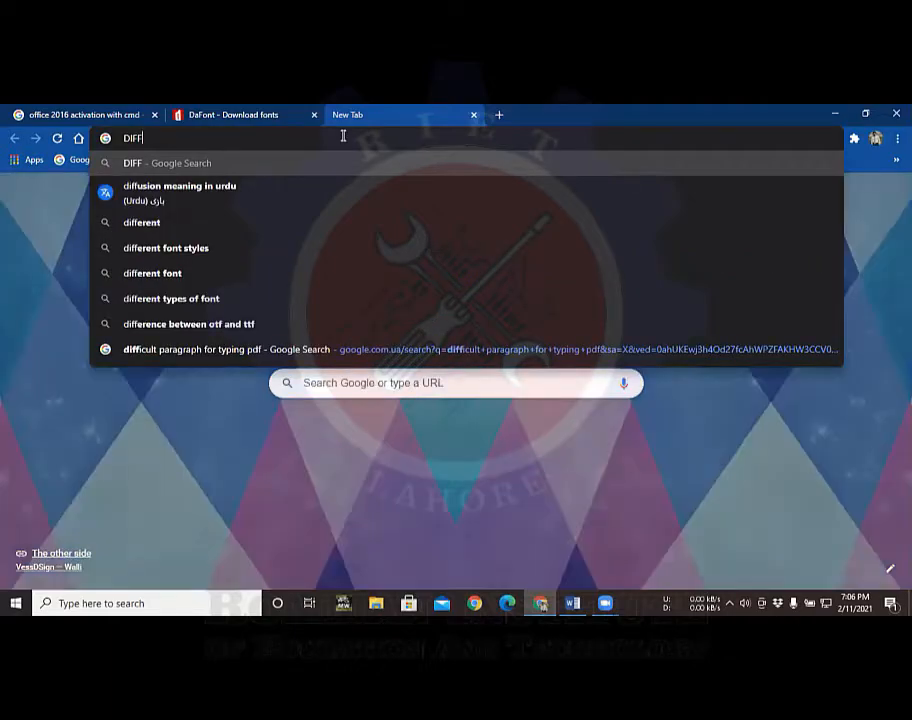
{"action": "key", "text": "BackSpace"}
{"action": "key", "text": "BackSpace"}
{"action": "key", "text": "BackSpace"}
{"action": "key", "text": "BackSpace"}
{"action": "type", "text": "diffe"}
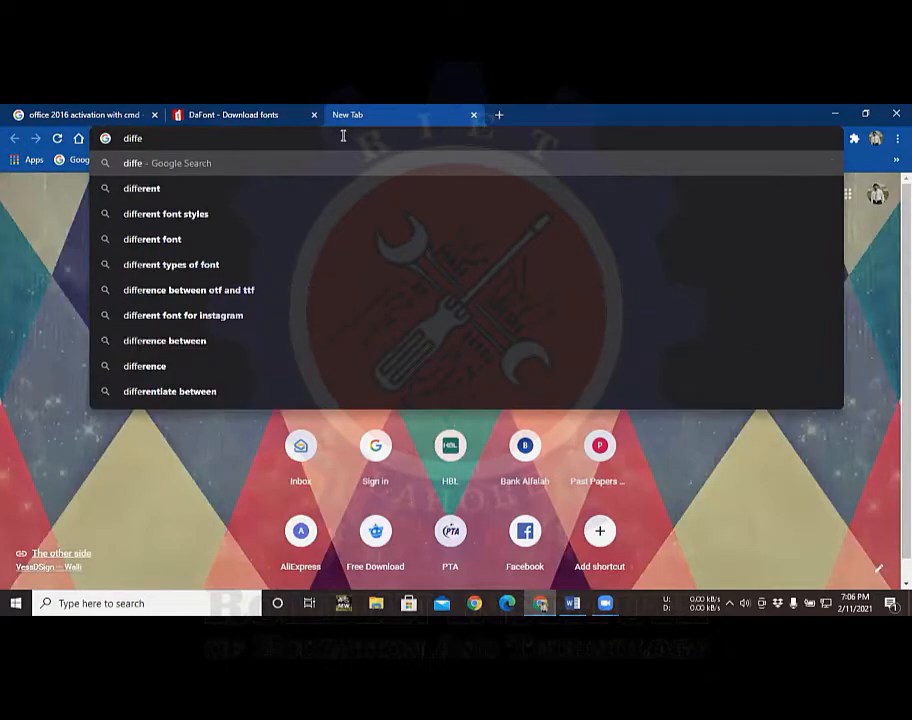
{"action": "type", "text": "r"}
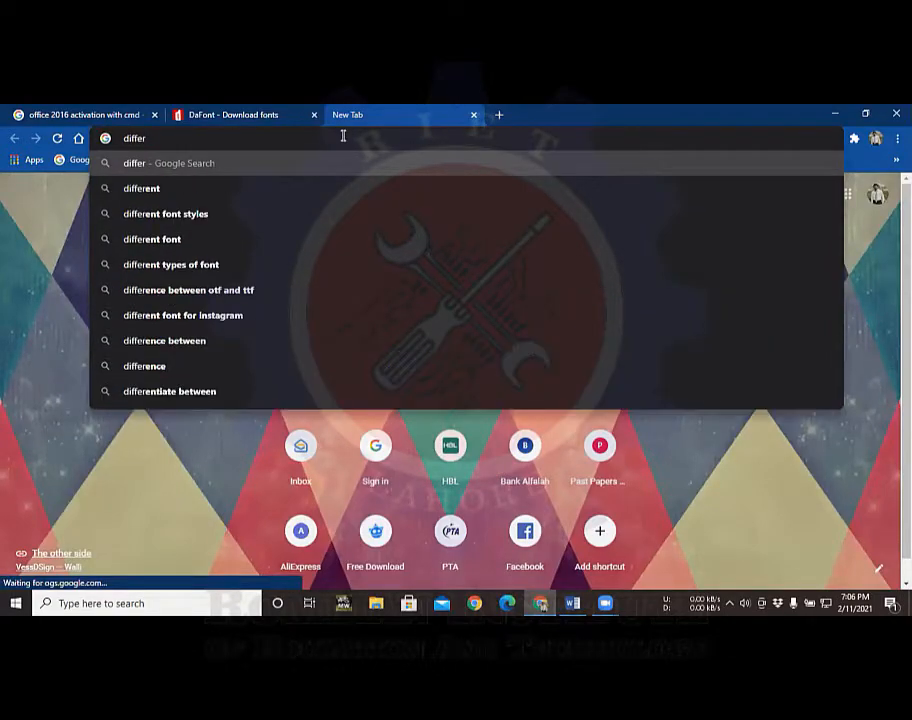
{"action": "type", "text": "ent outl"}
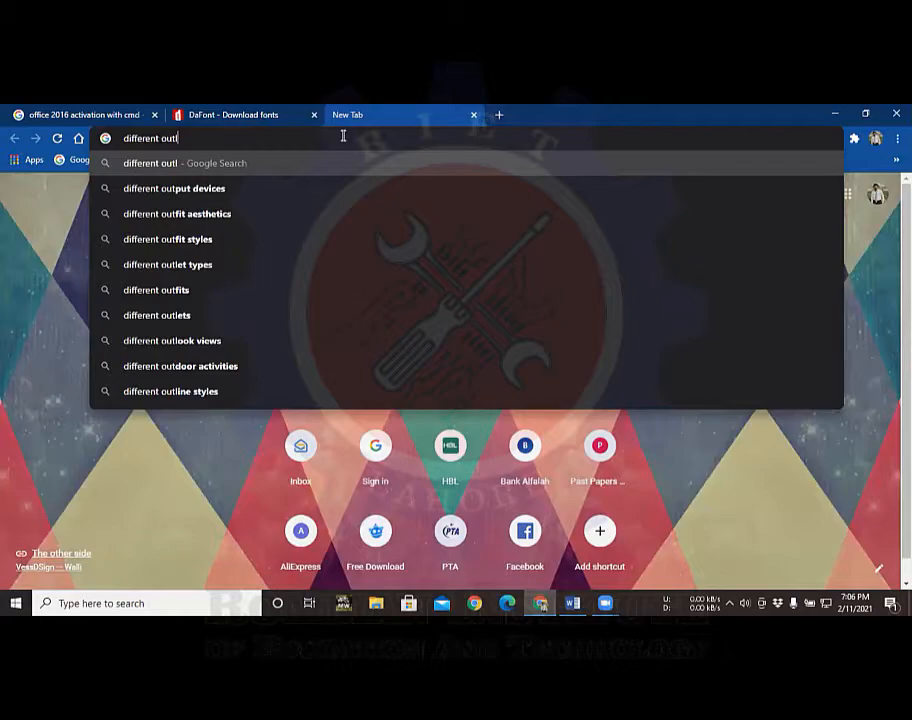
{"action": "type", "text": "ine and"}
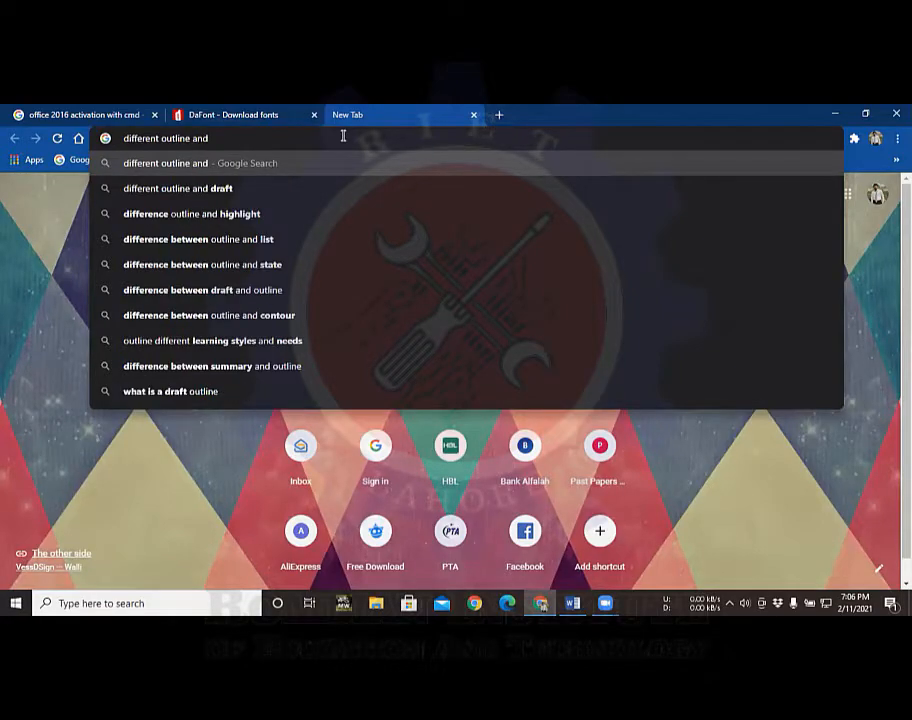
{"action": "type", "text": " f"}
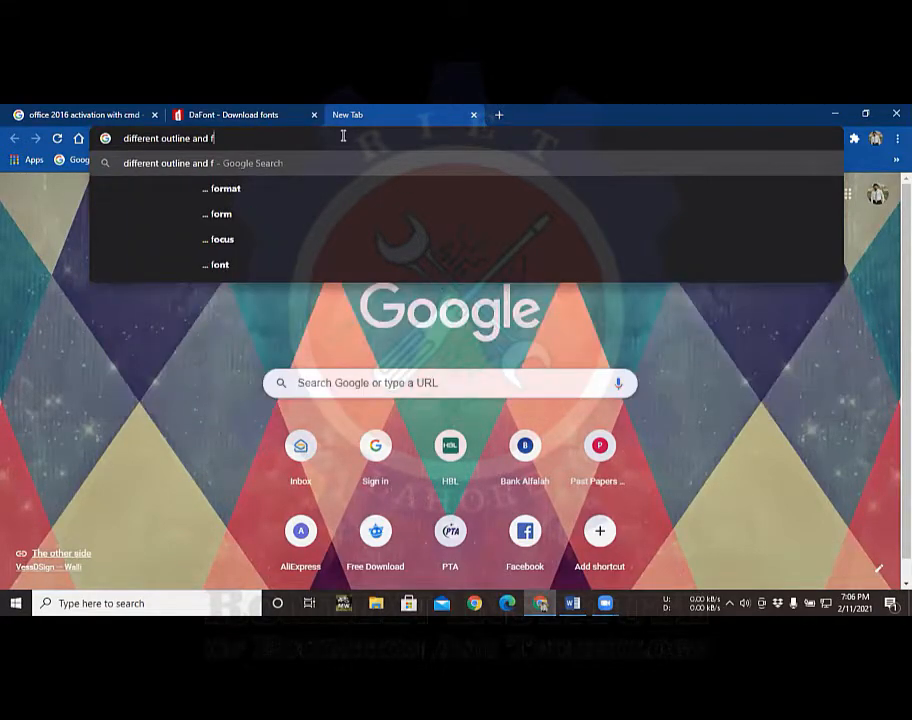
{"action": "type", "text": "ill"}
{"action": "key", "text": "Return"}
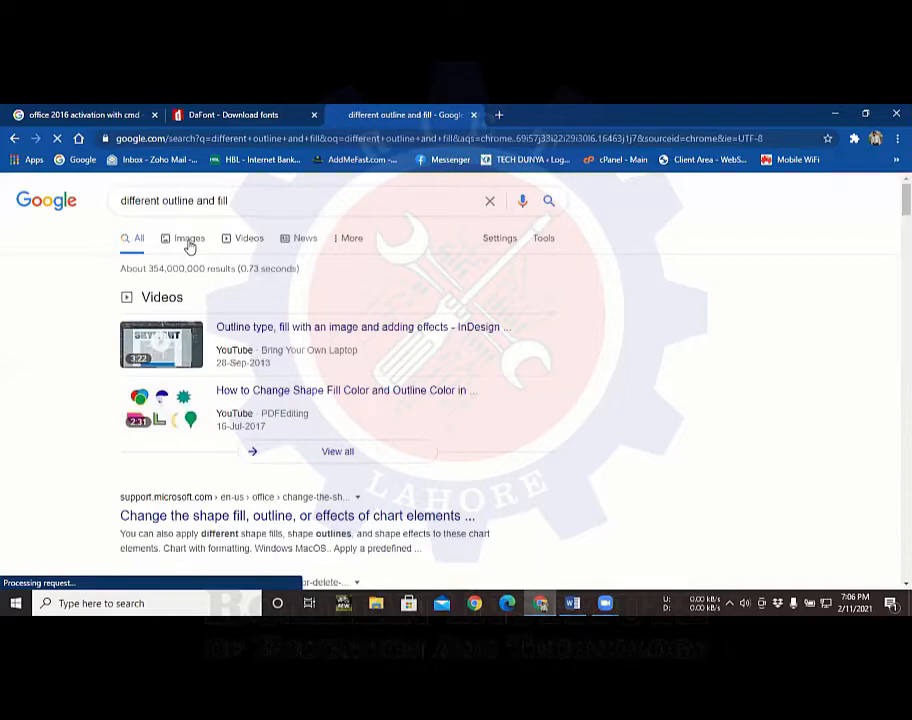
{"action": "left_click", "coordinate": [190, 246]}
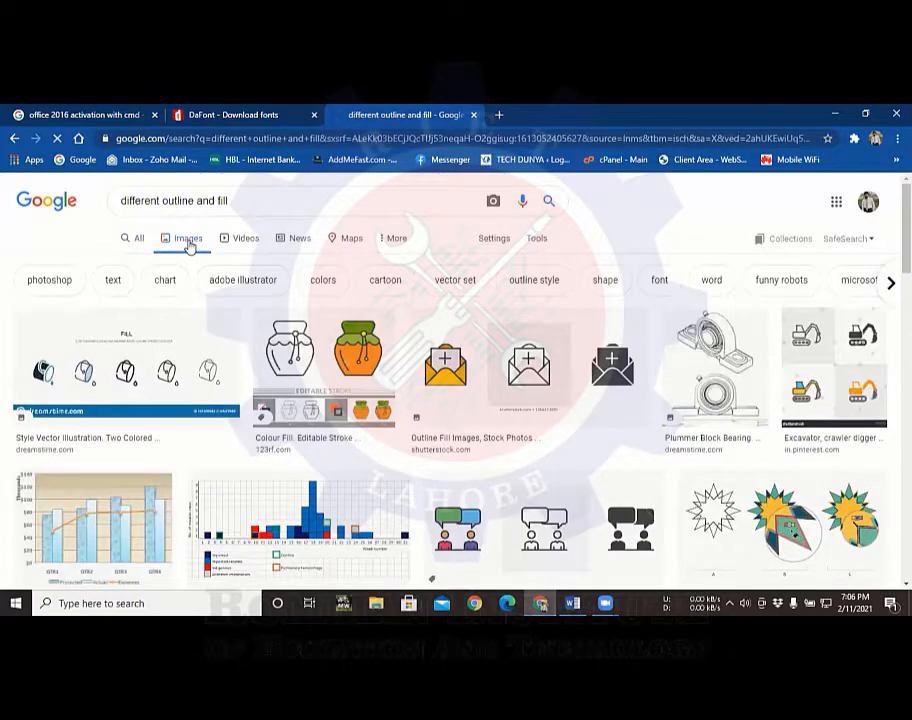
{"action": "left_click", "coordinate": [303, 352]}
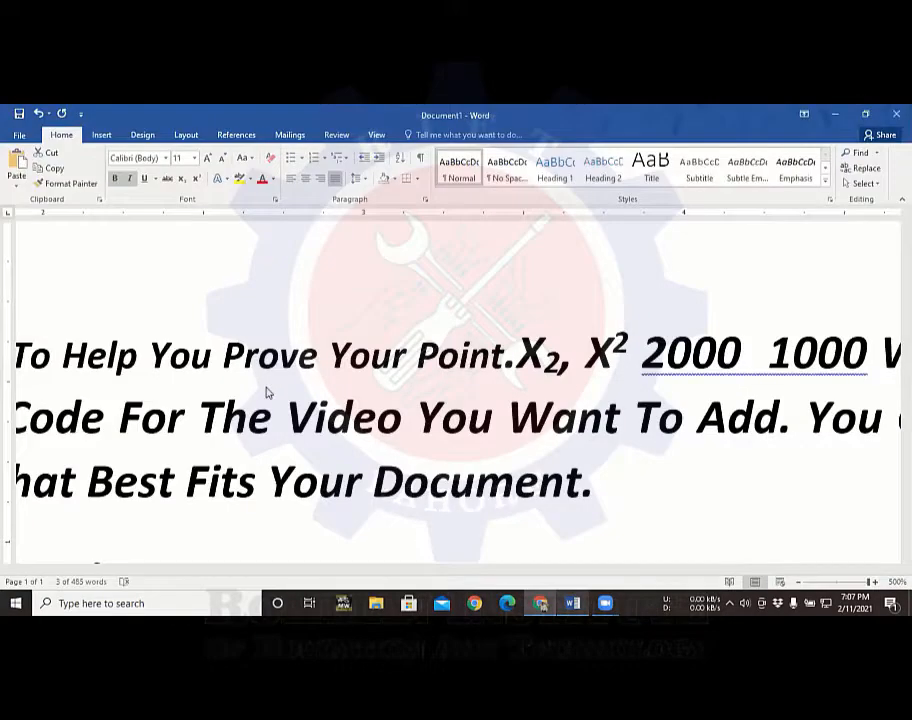
- Select the phrase "For The Video" and examine the outline colour, weight and dash options among its text effects
{"action": "left_click_drag", "start_coordinate": [120, 418], "coordinate": [414, 418]}
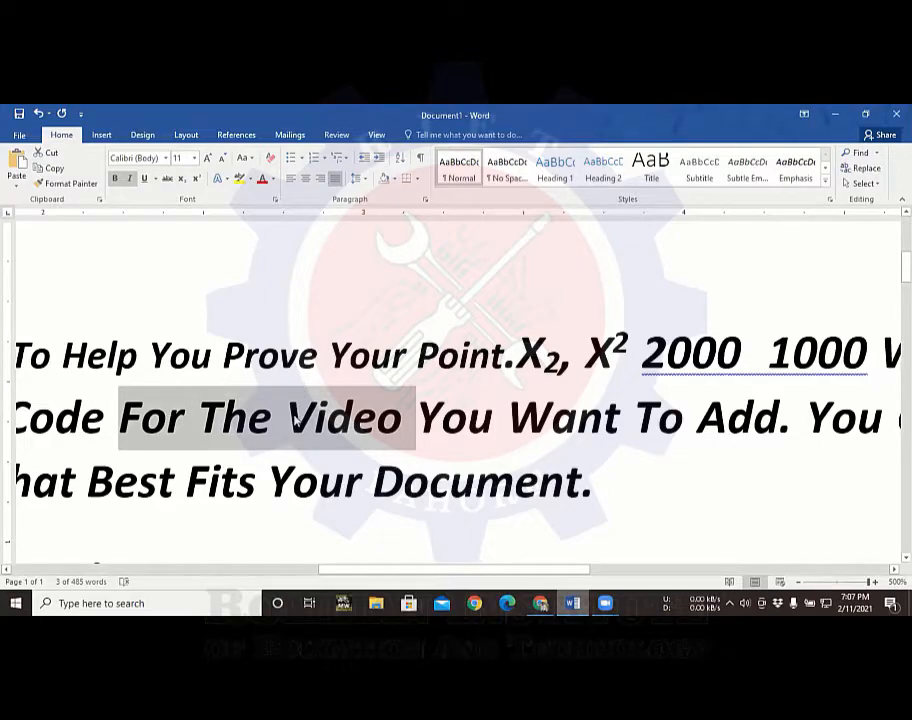
{"action": "left_click", "coordinate": [219, 179]}
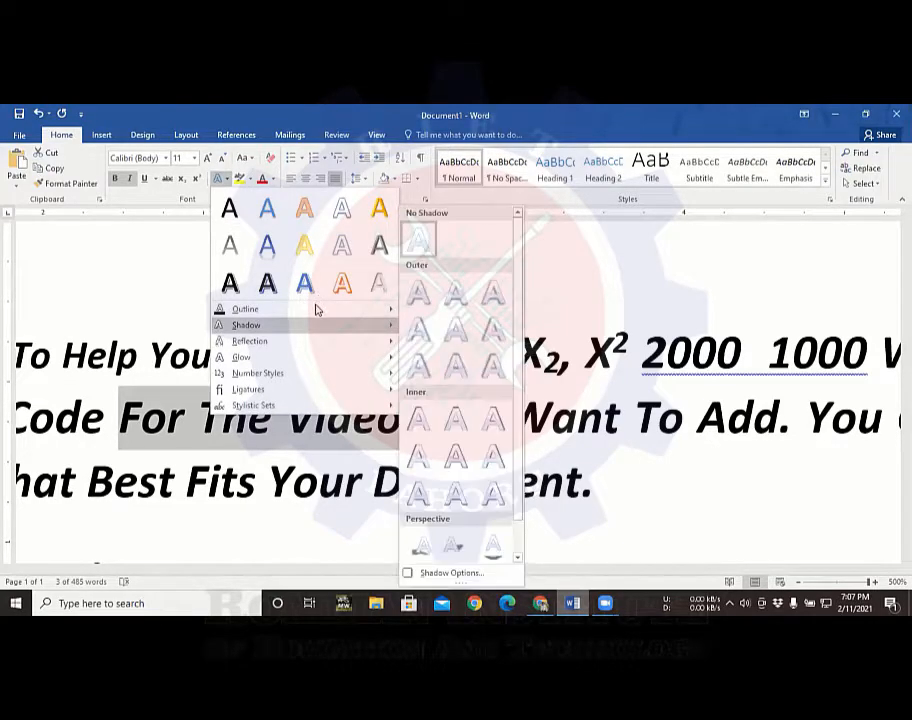
{"action": "mouse_move", "coordinate": [316, 310]}
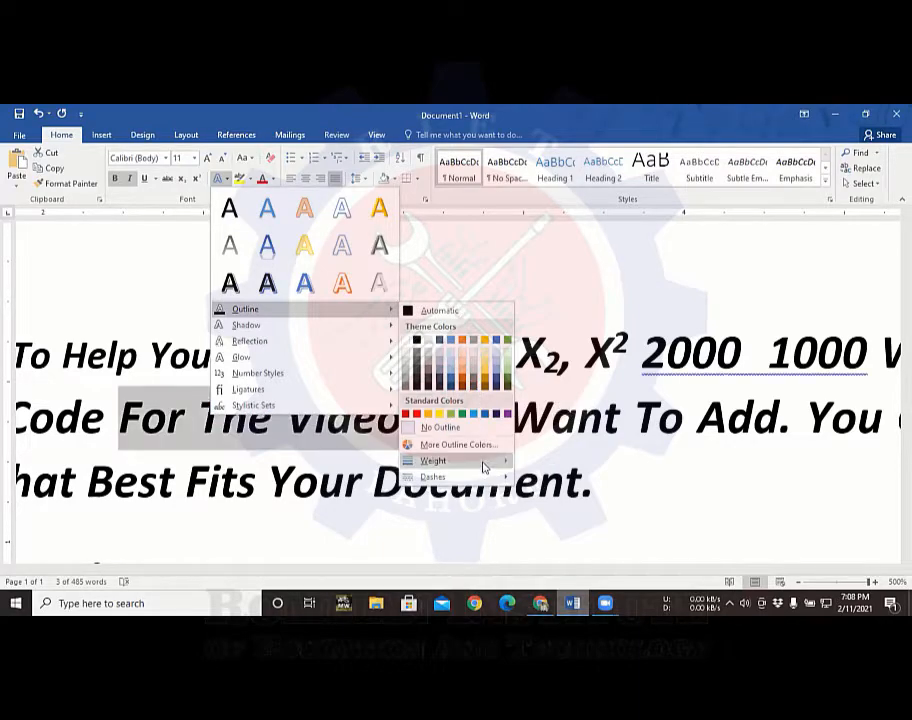
{"action": "mouse_move", "coordinate": [483, 463]}
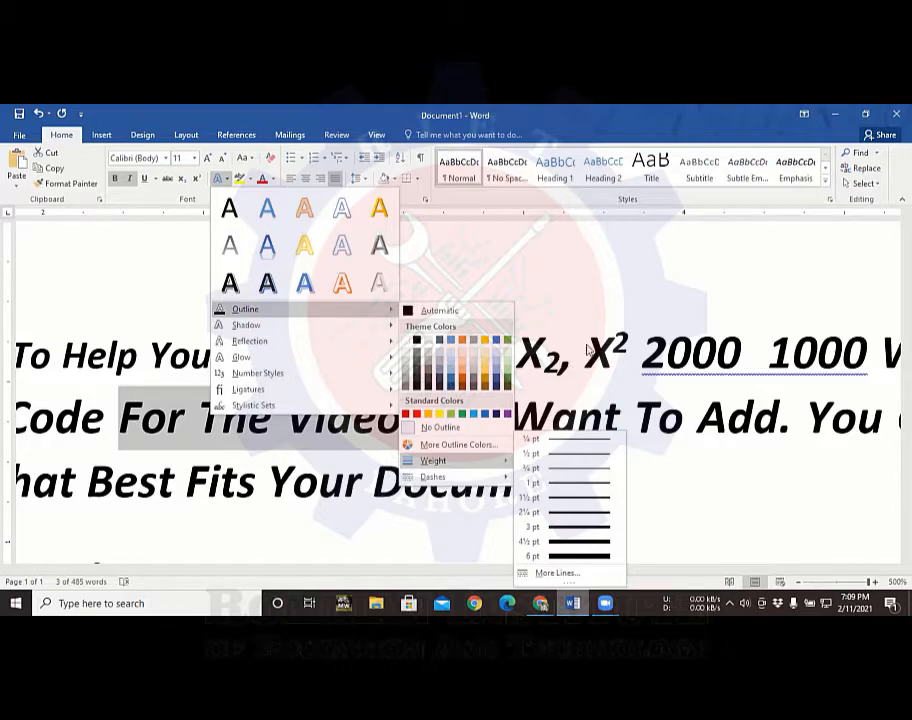
{"action": "mouse_move", "coordinate": [457, 481]}
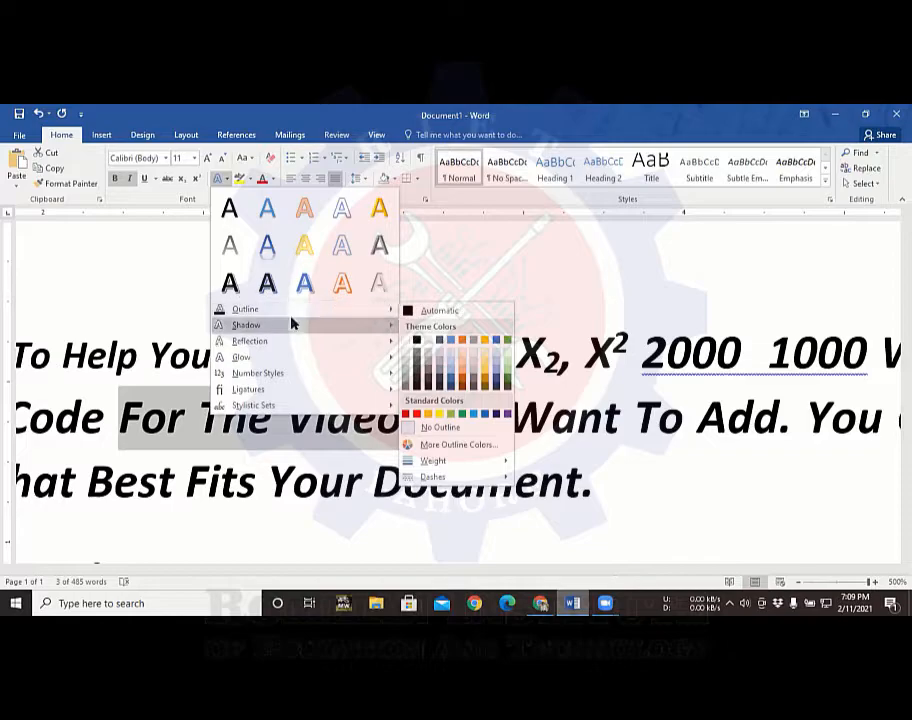
{"action": "mouse_move", "coordinate": [292, 323]}
{"action": "mouse_move", "coordinate": [395, 309]}
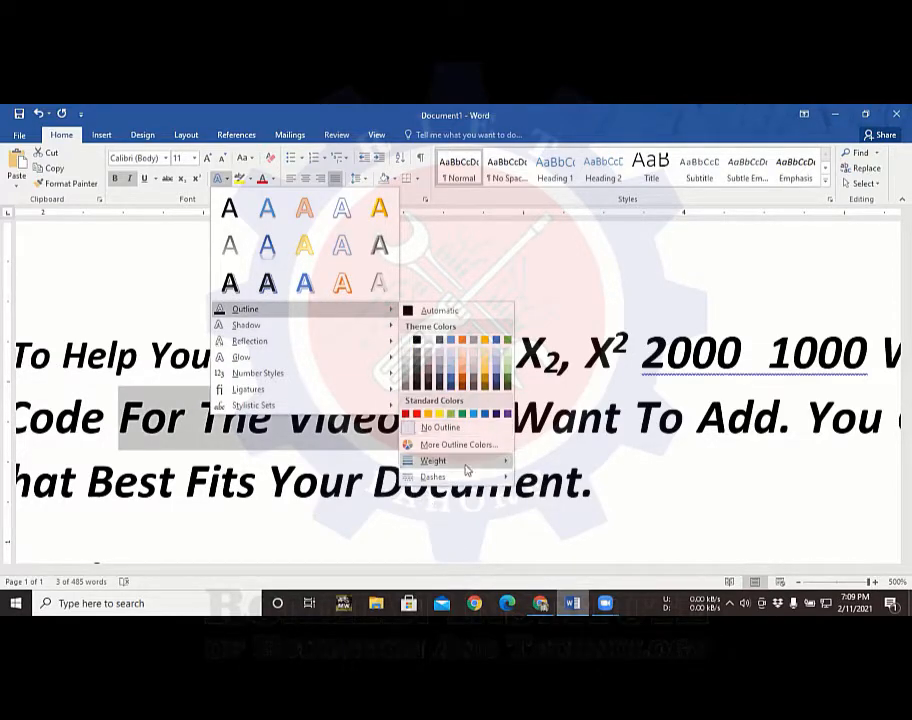
- Show the detailed text fill and text outline settings and give "For The Video" a solid line outline
{"action": "left_click", "coordinate": [857, 205]}
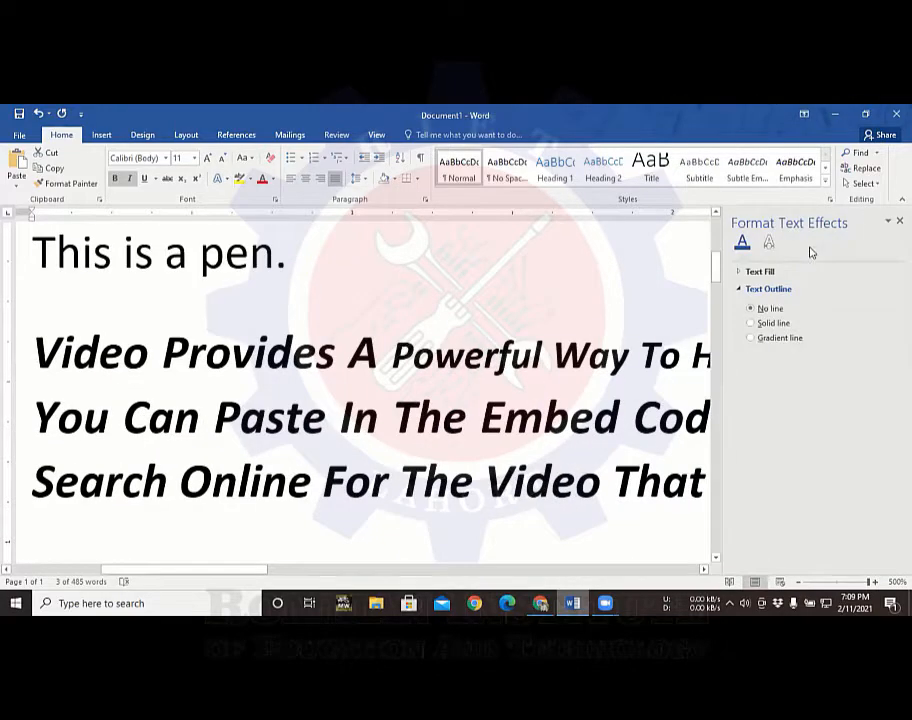
{"action": "left_click", "coordinate": [740, 289]}
{"action": "left_click", "coordinate": [742, 273]}
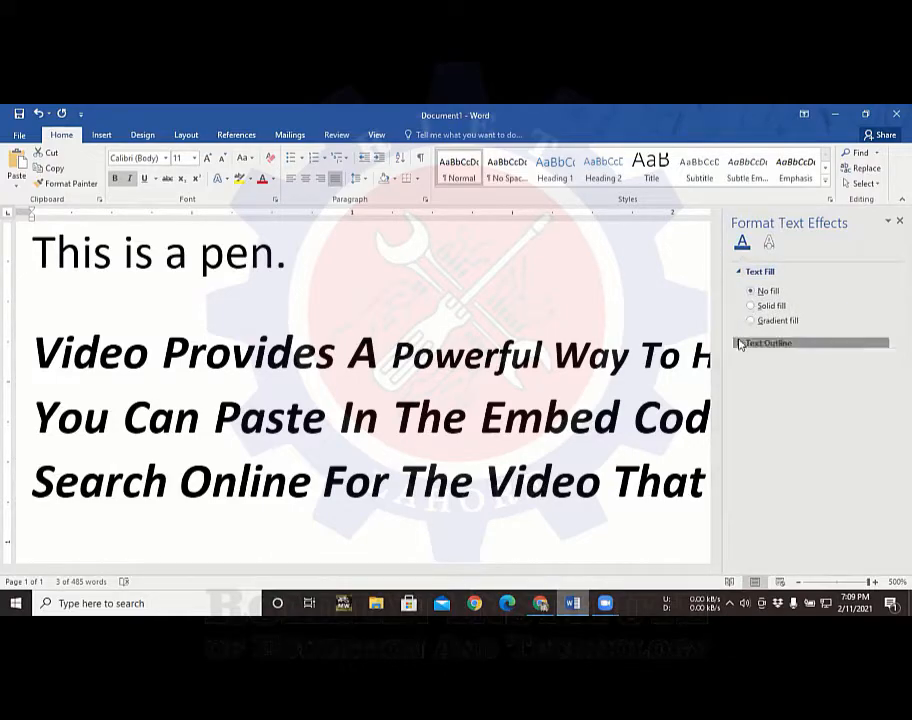
{"action": "left_click", "coordinate": [741, 342]}
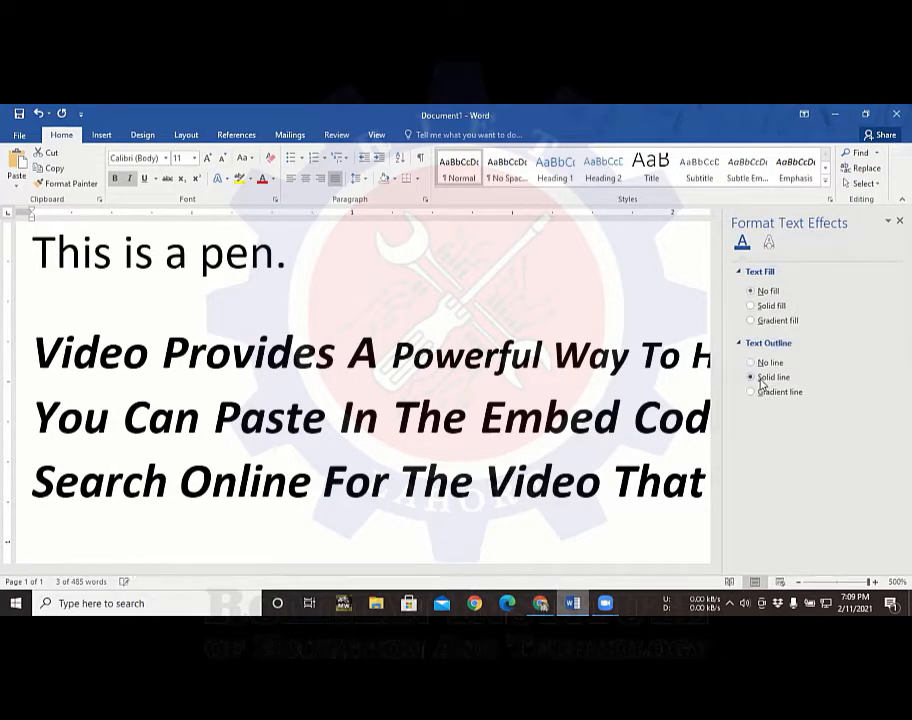
{"action": "left_click", "coordinate": [760, 378]}
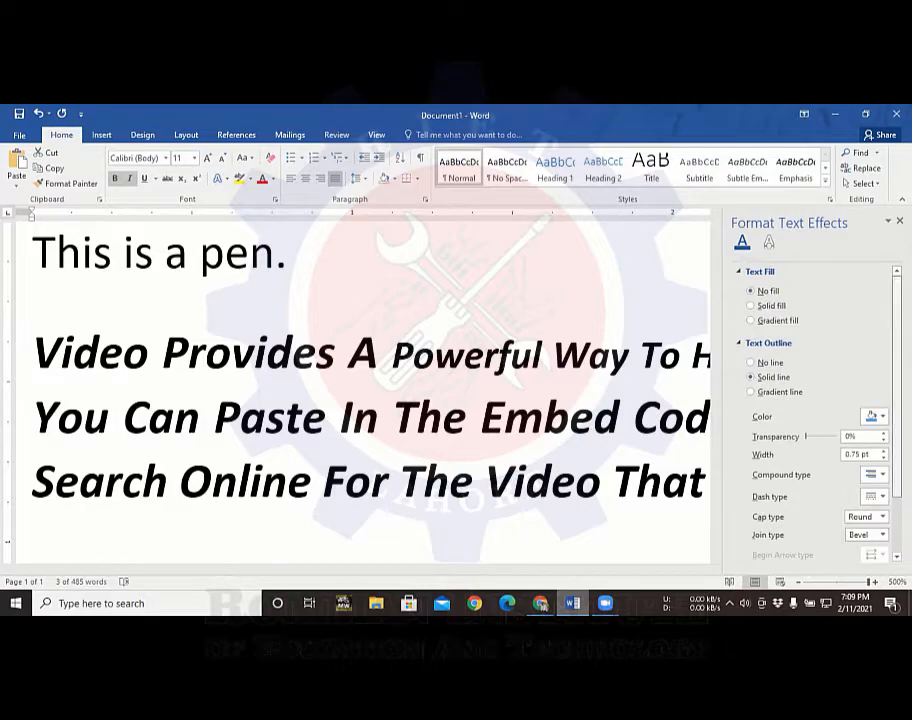
{"action": "scroll", "coordinate": [800, 420], "scroll_direction": "down", "scroll_amount": 2}
- Format "Can Paste" in the second line with no text fill and a solid black outline
{"action": "left_click", "coordinate": [326, 428]}
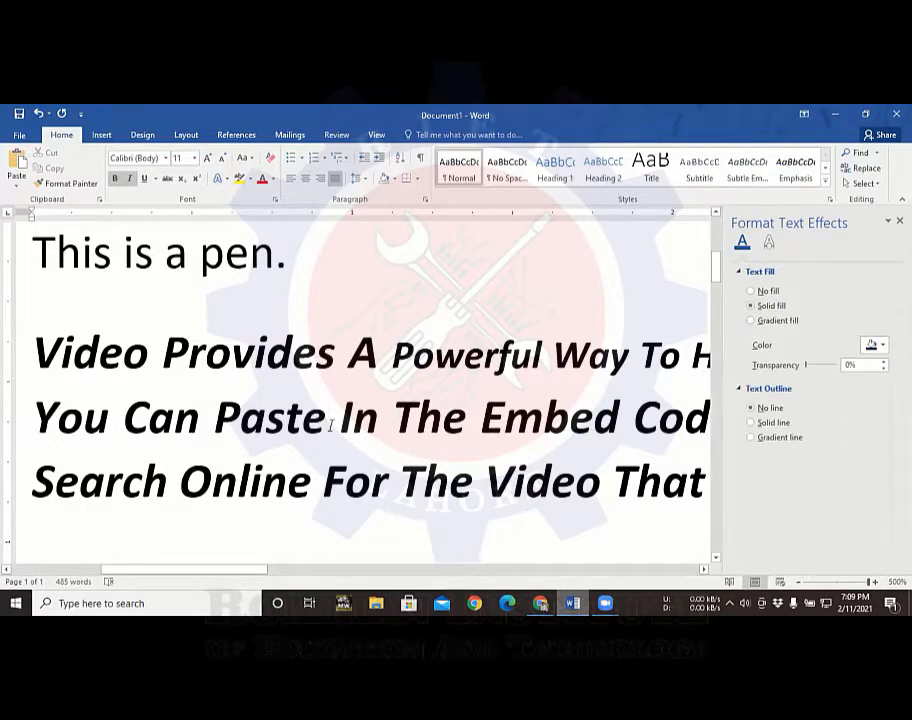
{"action": "left_click_drag", "start_coordinate": [333, 418], "coordinate": [127, 418]}
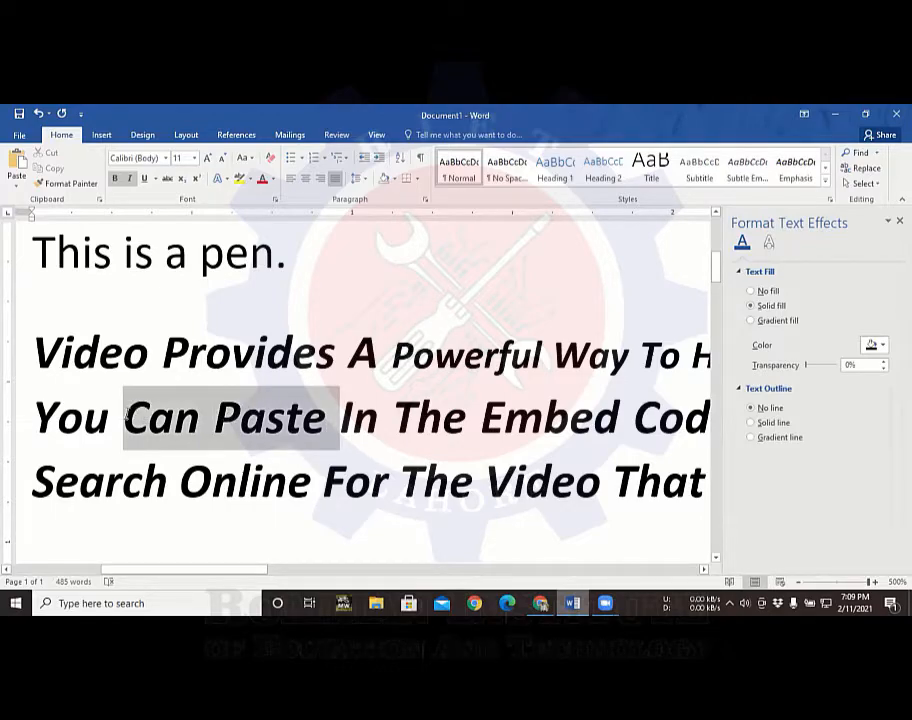
{"action": "left_click", "coordinate": [752, 292]}
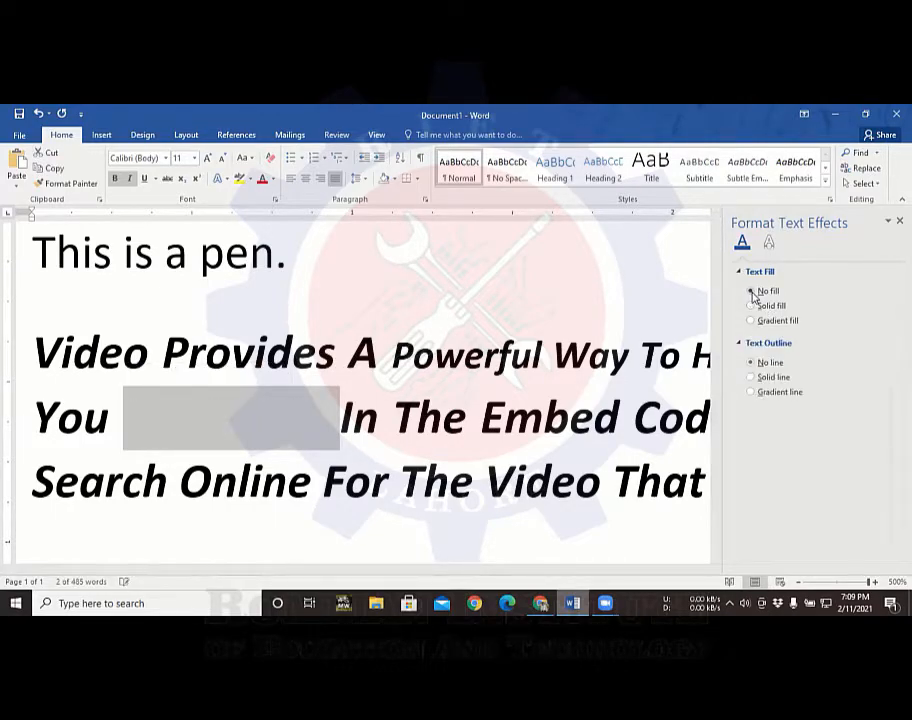
{"action": "left_click", "coordinate": [751, 377]}
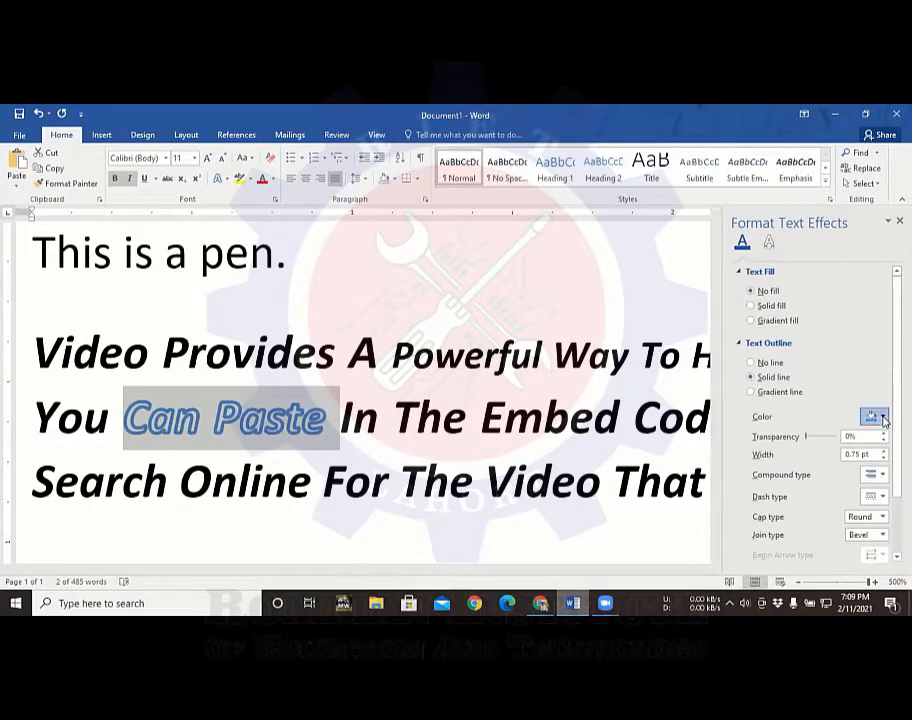
{"action": "left_click", "coordinate": [882, 417]}
{"action": "left_click", "coordinate": [810, 450]}
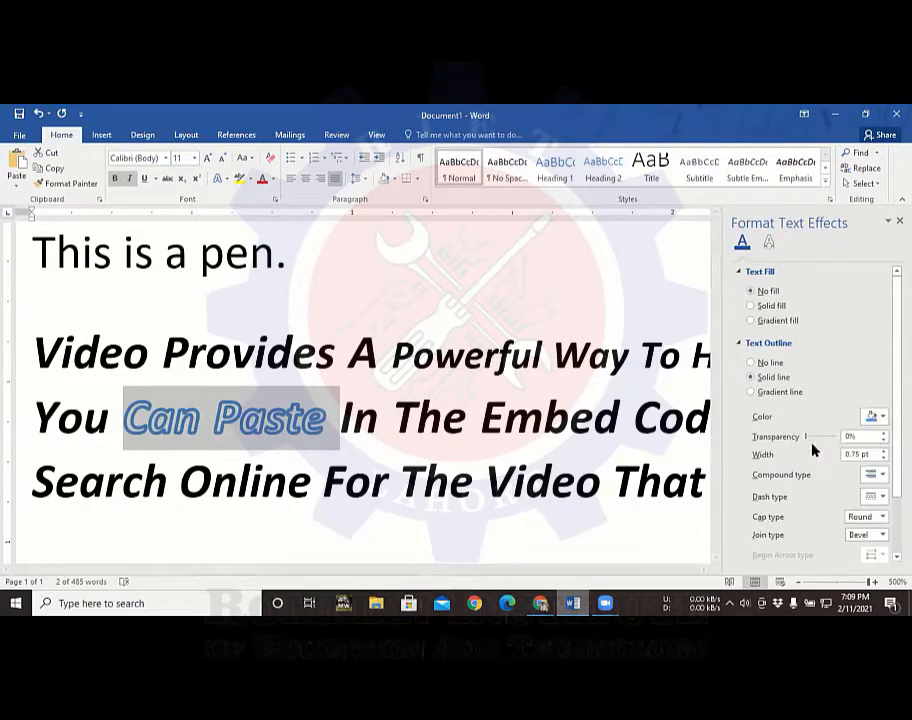
- Try thicker outline widths up to 1.5 pt on "Can Paste" and set the outline width to 0.25 pt
{"action": "scroll", "coordinate": [815, 420], "scroll_direction": "down", "scroll_amount": 1}
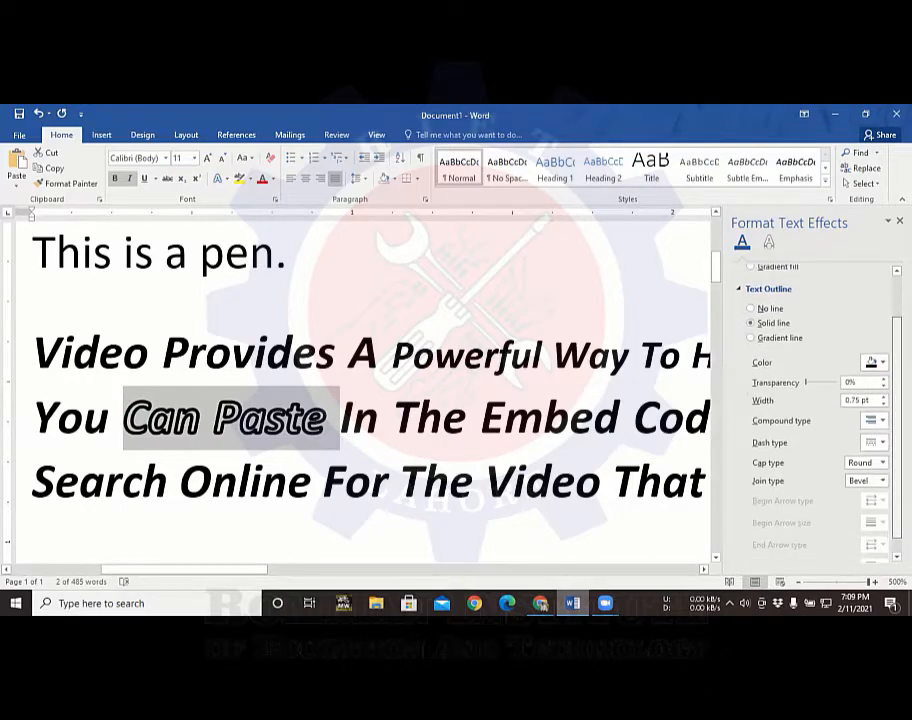
{"action": "left_click", "coordinate": [884, 397]}
{"action": "left_click", "coordinate": [884, 397]}
{"action": "left_click", "coordinate": [884, 397]}
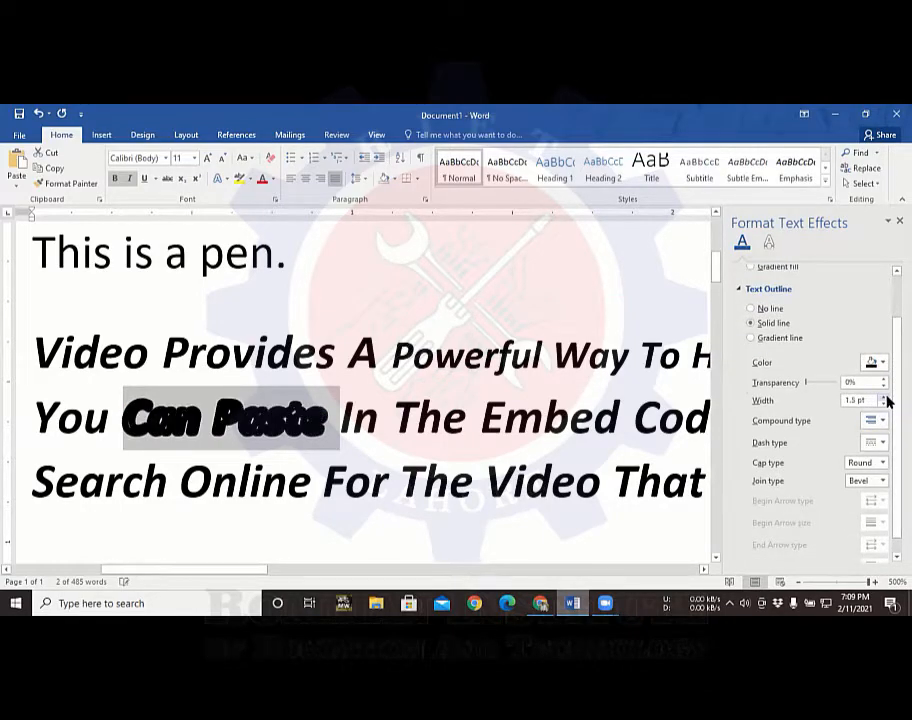
{"action": "left_click", "coordinate": [884, 404]}
{"action": "left_click", "coordinate": [884, 404]}
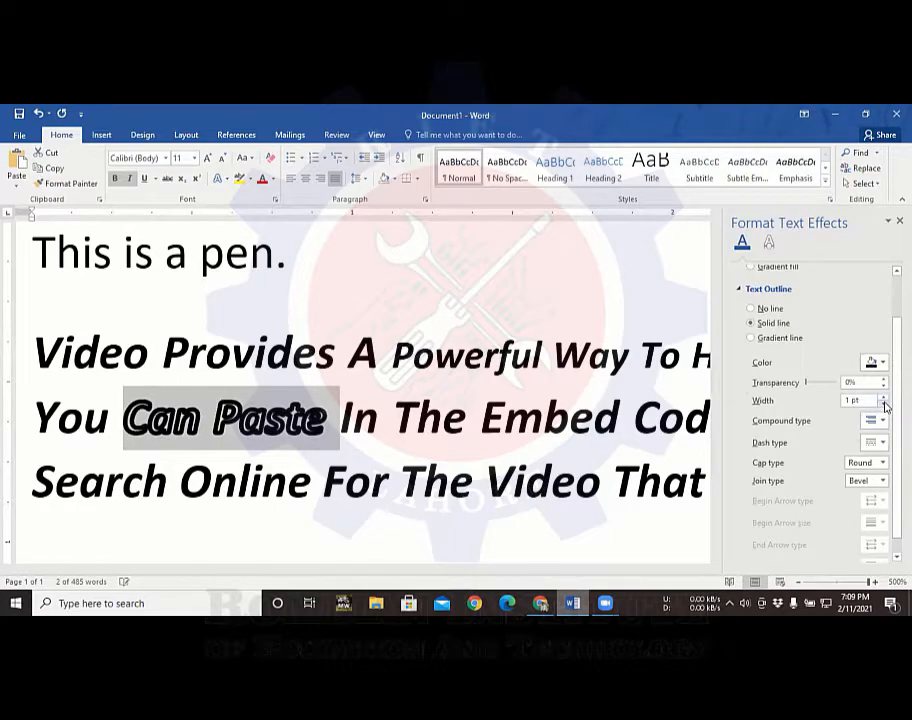
{"action": "left_click", "coordinate": [884, 404]}
{"action": "left_click", "coordinate": [884, 404]}
{"action": "left_click", "coordinate": [884, 404]}
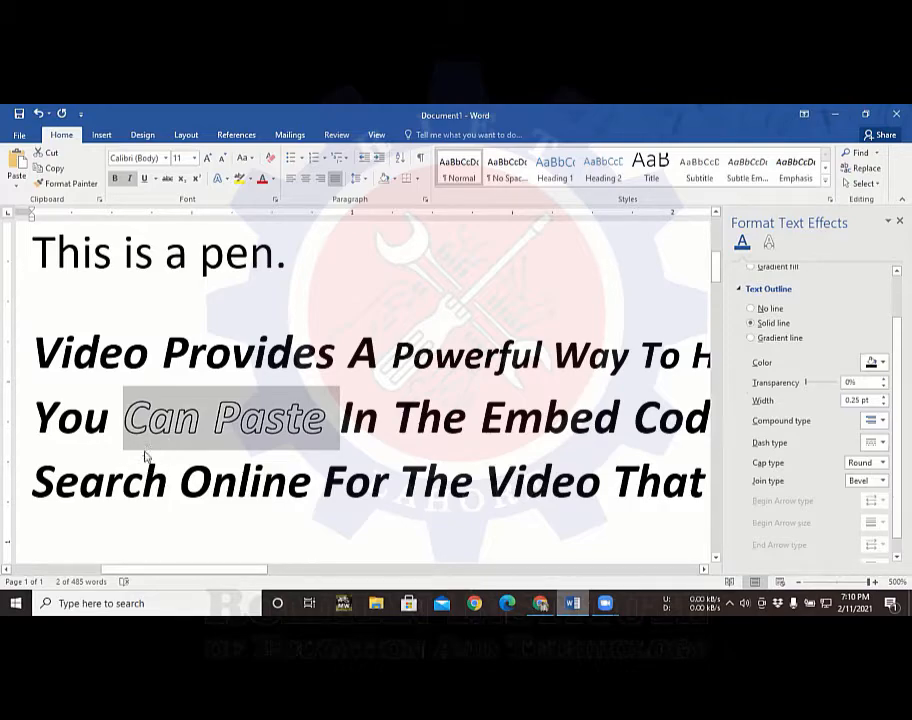
- Increase the font size of "Can Paste" to 24
{"action": "key", "text": "ctrl+shift+period"}
{"action": "key", "text": "ctrl+shift+period"}
{"action": "key", "text": "ctrl+shift+period"}
{"action": "key", "text": "ctrl+shift+period"}
{"action": "key", "text": "ctrl+shift+period"}
{"action": "key", "text": "ctrl+shift+period"}
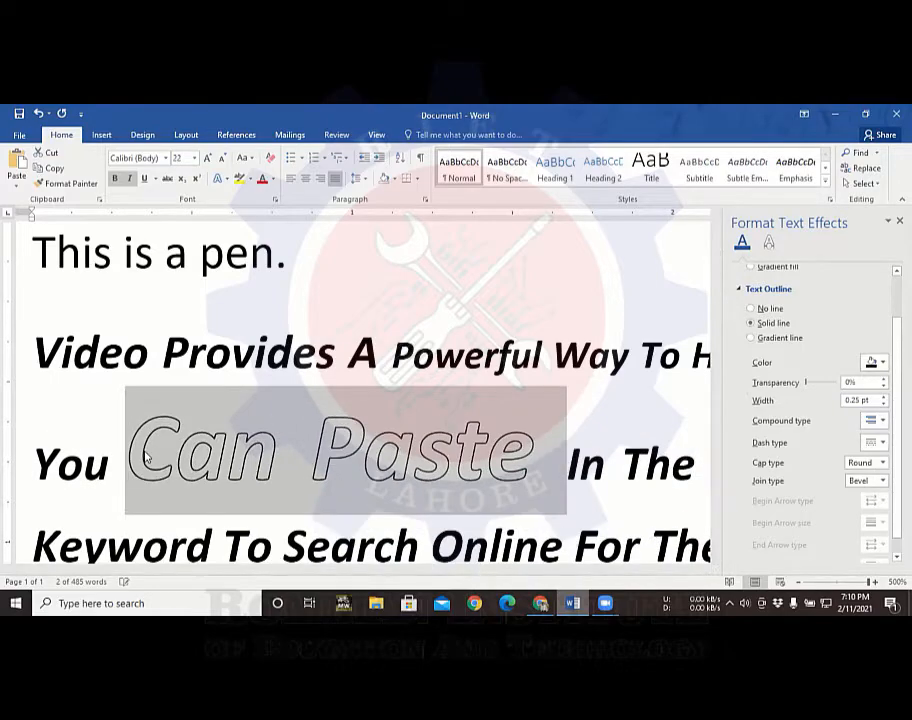
{"action": "key", "text": "ctrl+shift+period"}
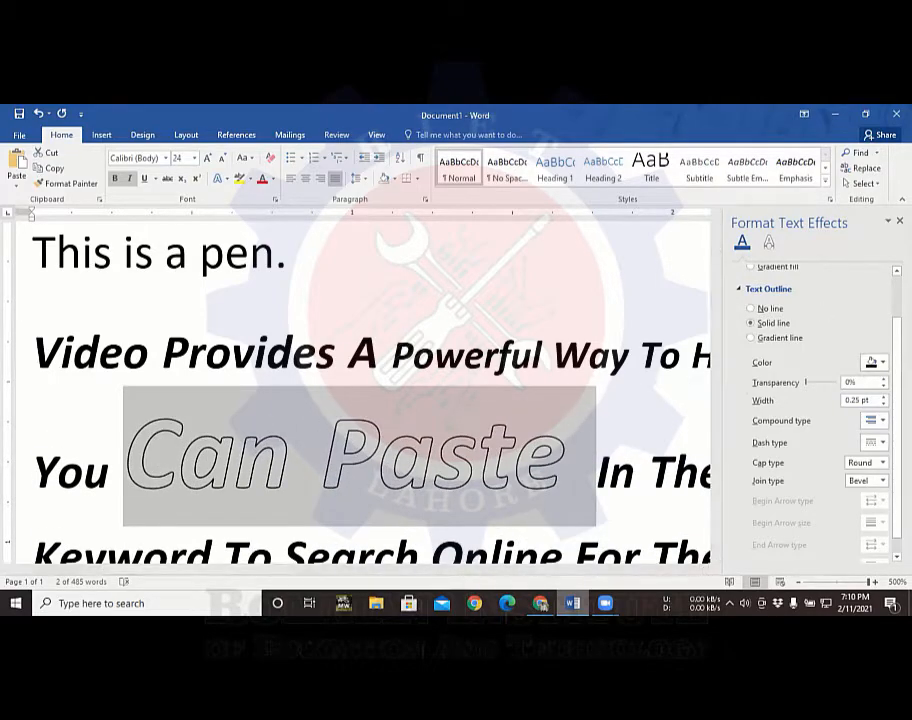
- Try the Double compound type on the "Can Paste" text outline
{"action": "left_click", "coordinate": [874, 420]}
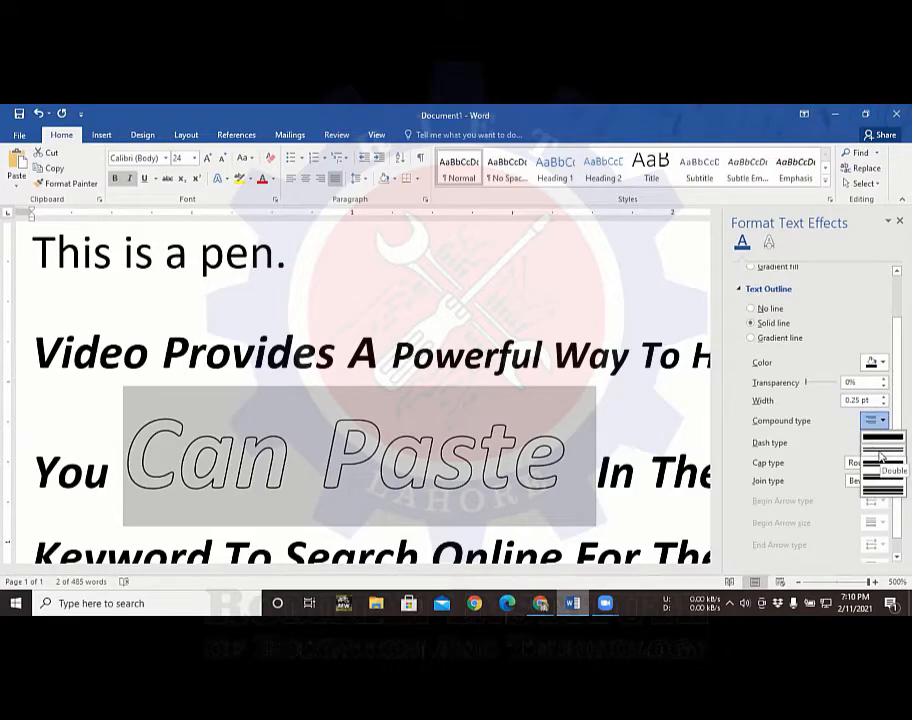
{"action": "left_click", "coordinate": [880, 457]}
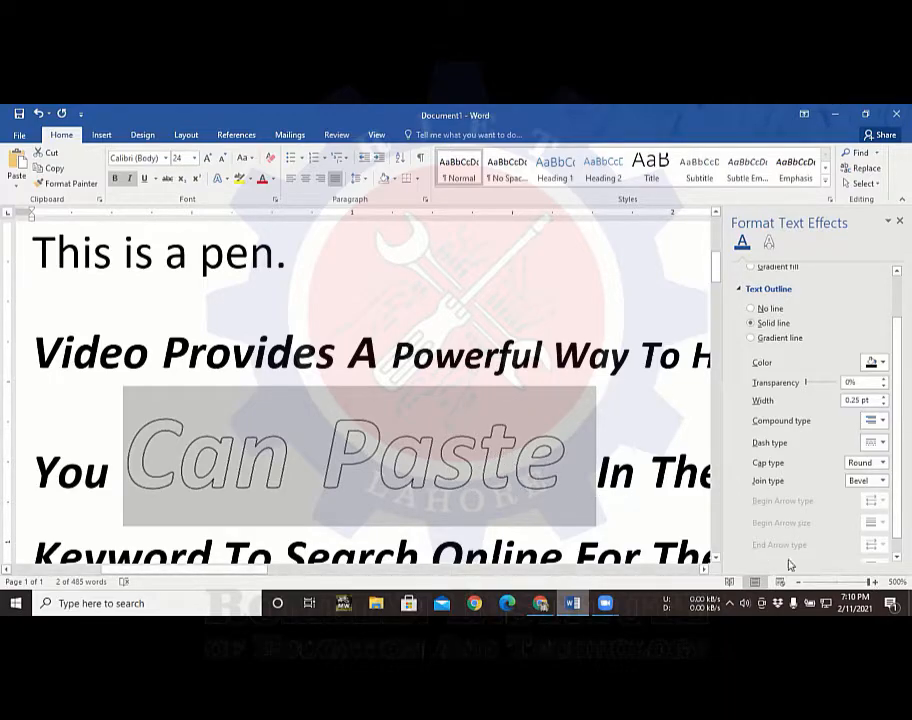
{"action": "left_click_drag", "start_coordinate": [868, 584], "coordinate": [856, 584]}
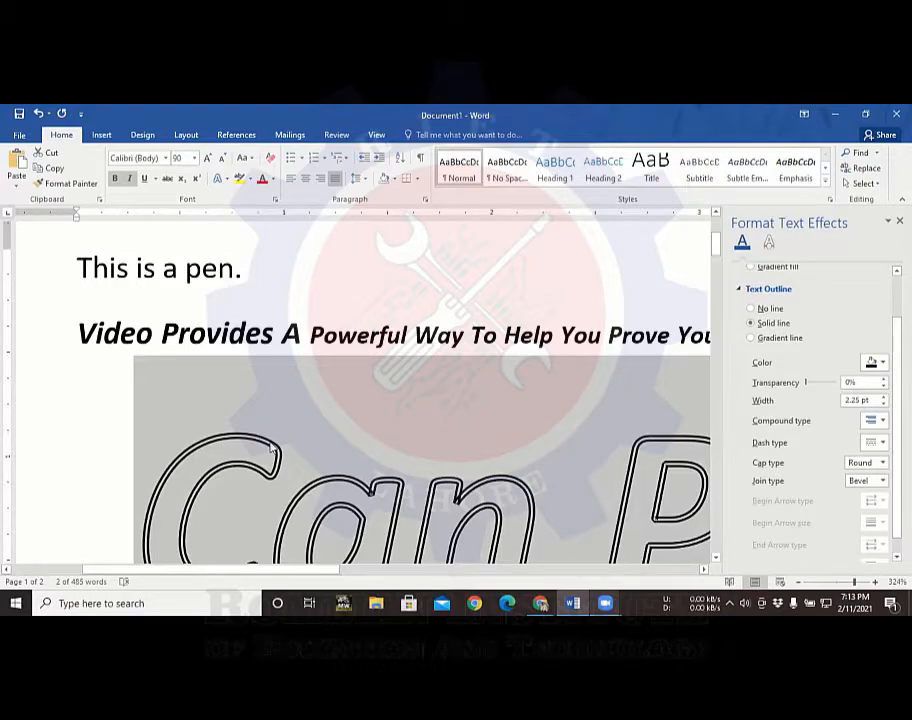
- Try the thick-thin, Thin Thick and triple compound types on the "Can Paste" outline and return it to a simple single line
{"action": "left_click", "coordinate": [875, 422]}
{"action": "left_click", "coordinate": [882, 464]}
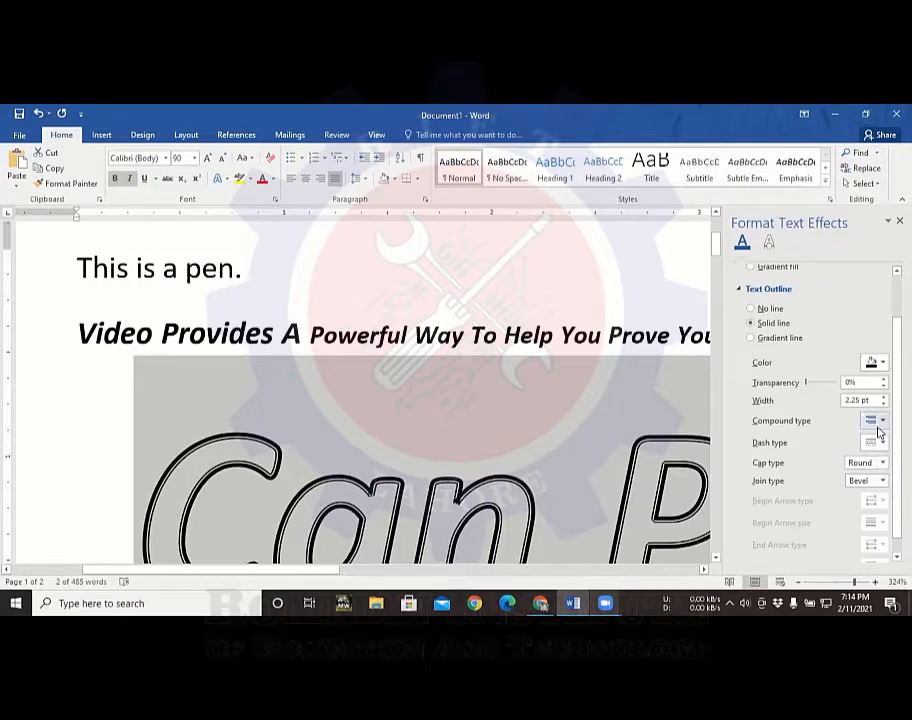
{"action": "left_click", "coordinate": [876, 421]}
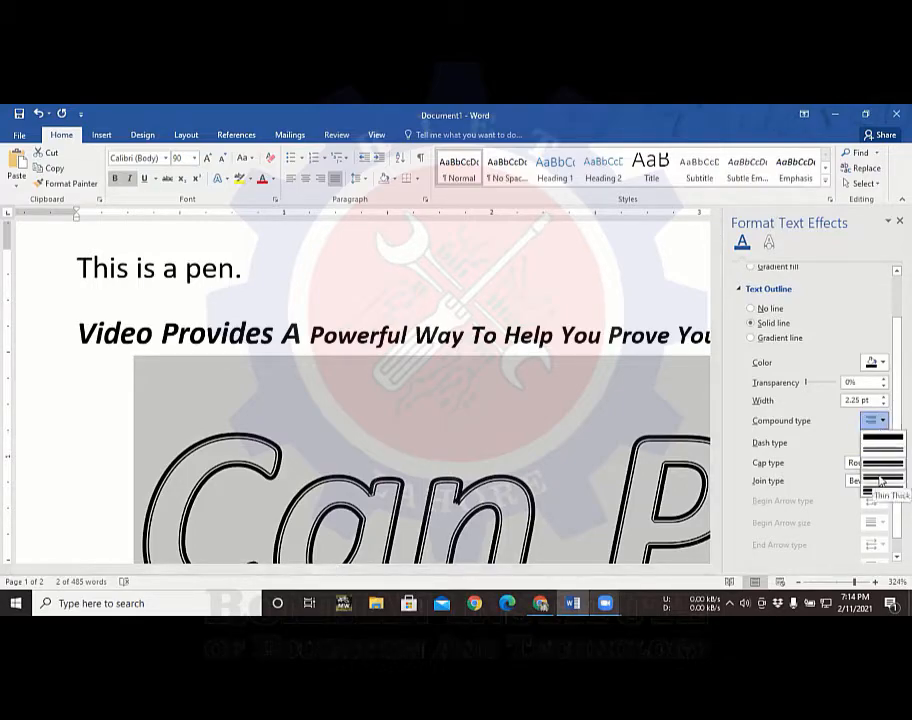
{"action": "left_click", "coordinate": [880, 484]}
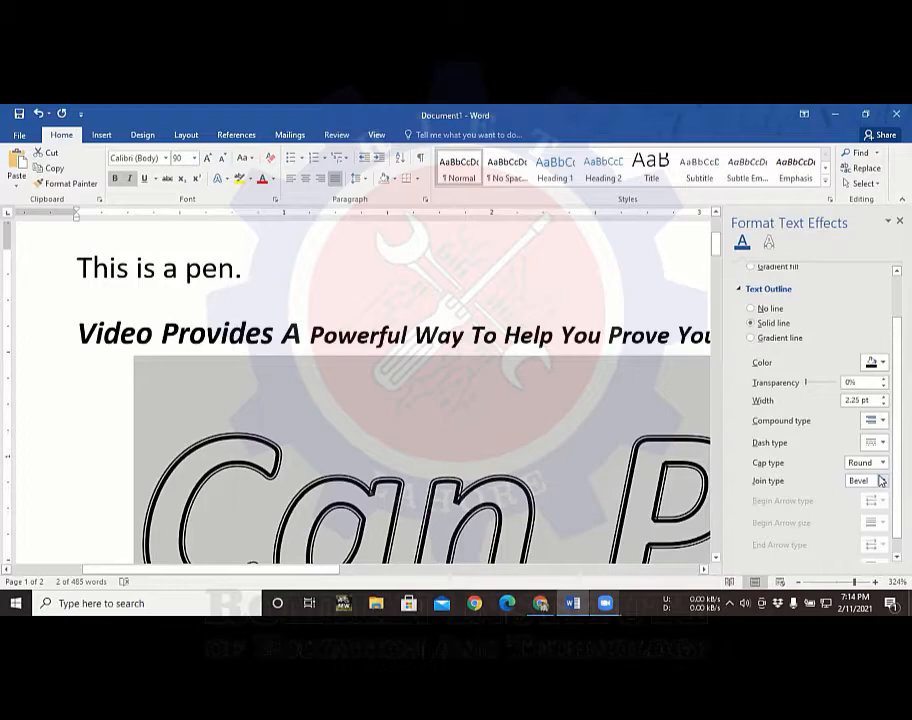
{"action": "left_click", "coordinate": [877, 421]}
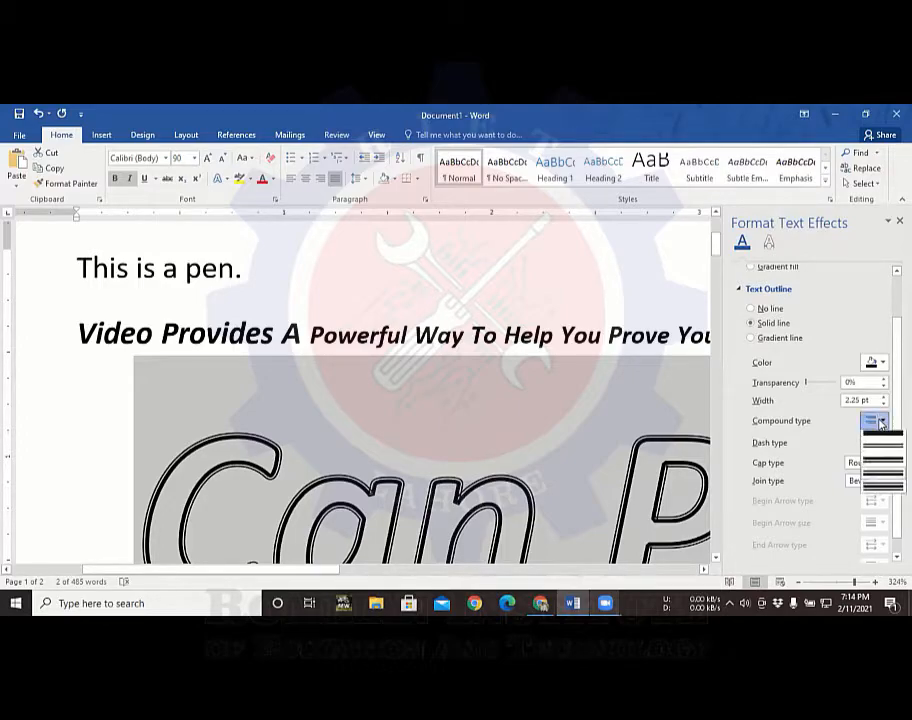
{"action": "left_click", "coordinate": [882, 494]}
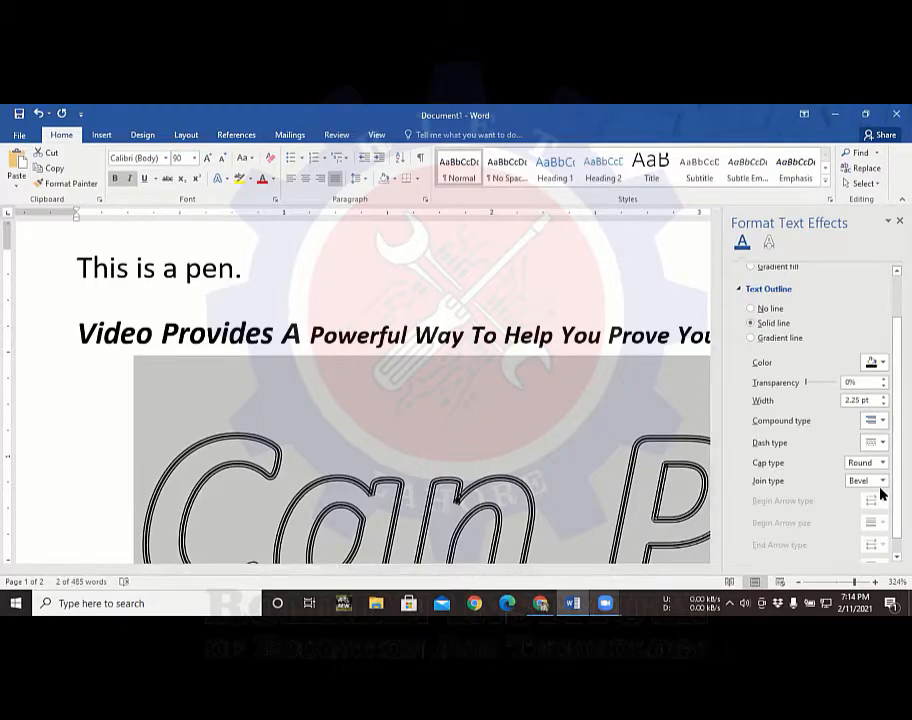
{"action": "left_click", "coordinate": [877, 421]}
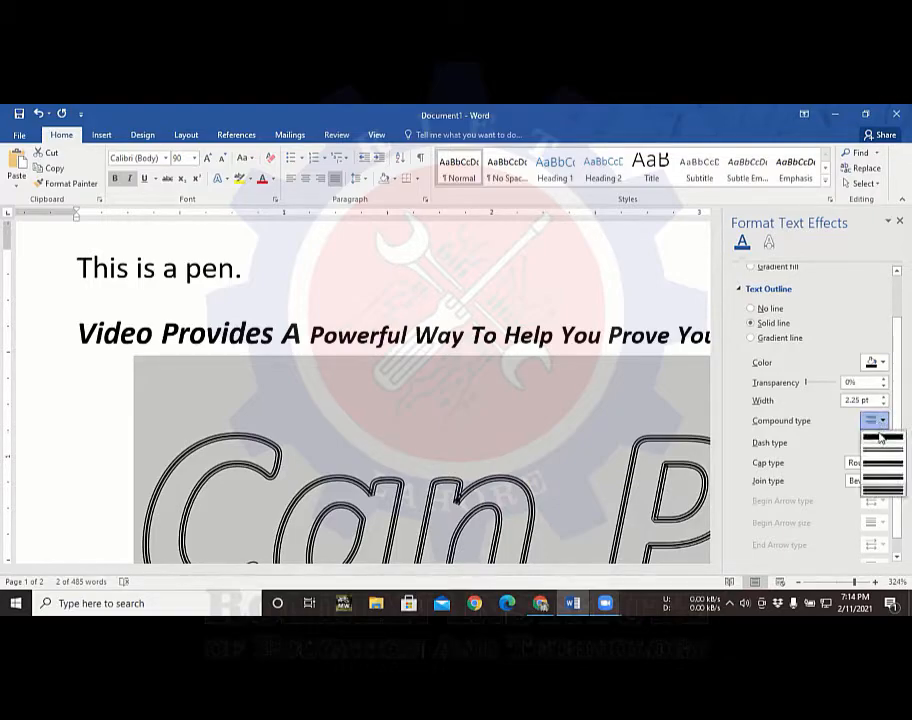
{"action": "left_click", "coordinate": [880, 440]}
- Return the "Can Paste" outline to a simple single line and try the Round Dot, Square Dot and Dash dash types
{"action": "left_click", "coordinate": [880, 441]}
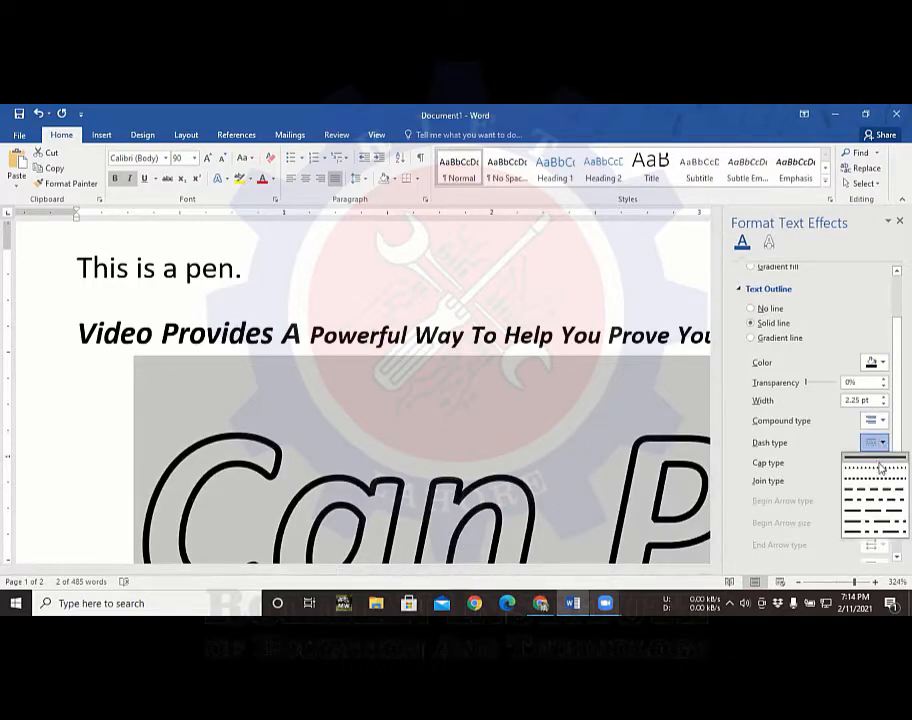
{"action": "left_click", "coordinate": [881, 467]}
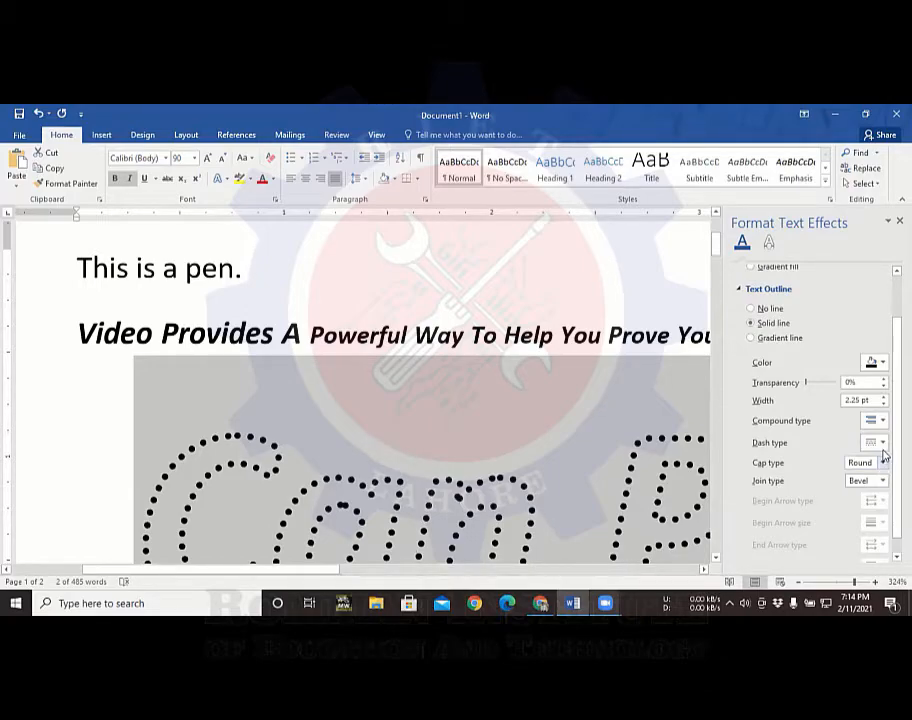
{"action": "left_click", "coordinate": [881, 442]}
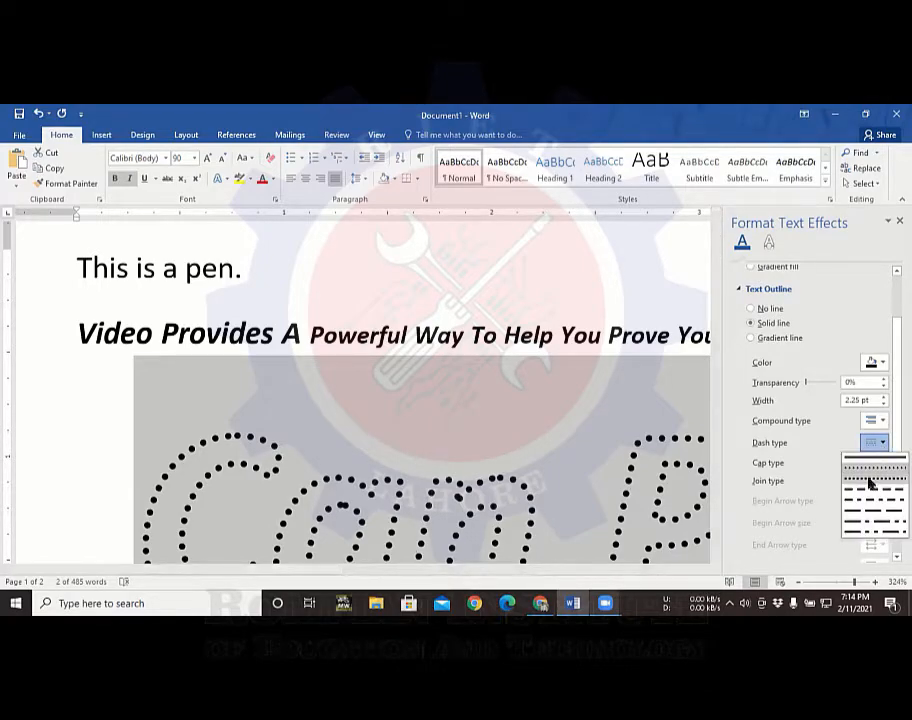
{"action": "left_click", "coordinate": [871, 483]}
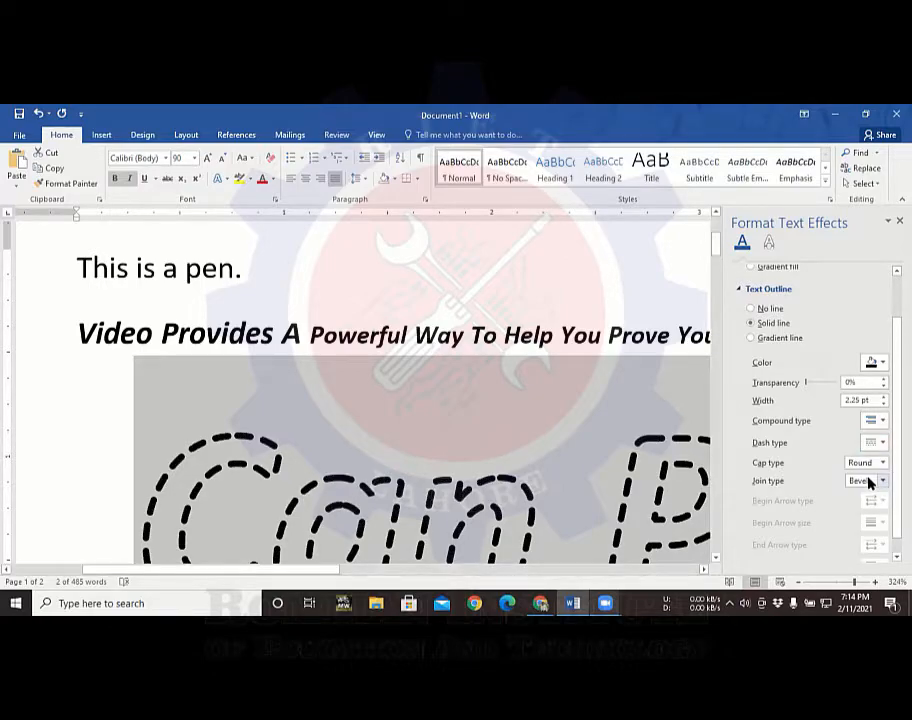
{"action": "left_click", "coordinate": [879, 442]}
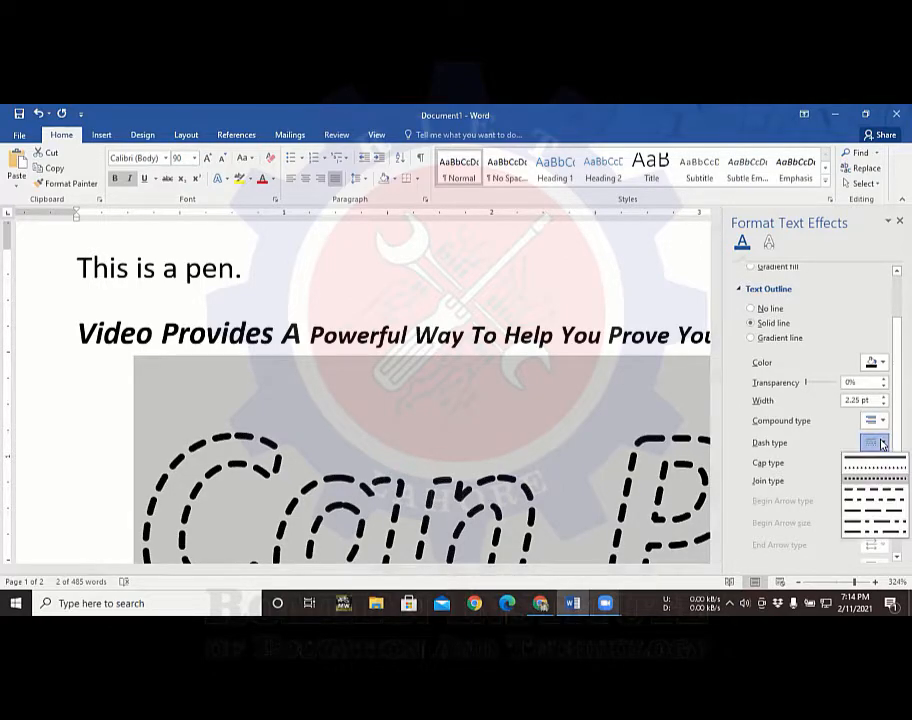
{"action": "left_click", "coordinate": [873, 493]}
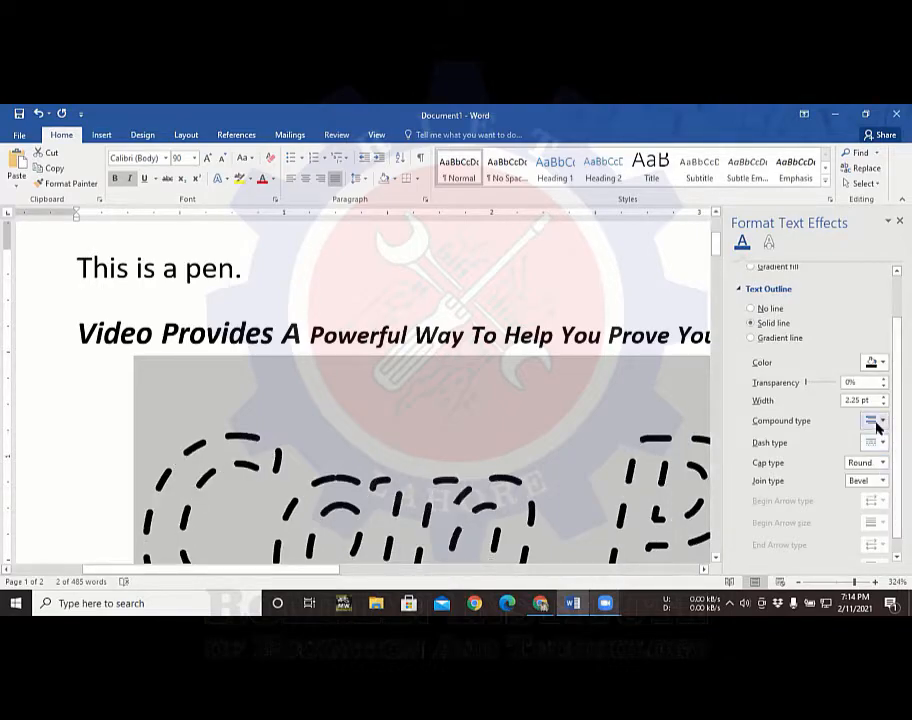
- Try the Dash Dot, Long Dash, Long Dash Dot and Long Dash Dot Dot types on the "Can Paste" outline
{"action": "left_click", "coordinate": [878, 443]}
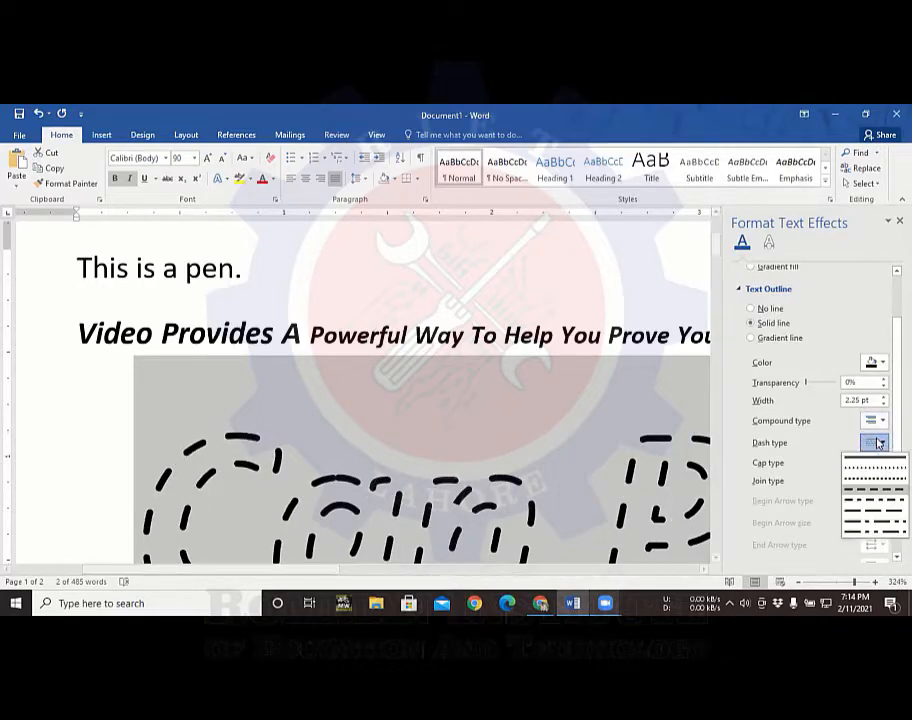
{"action": "left_click", "coordinate": [877, 505]}
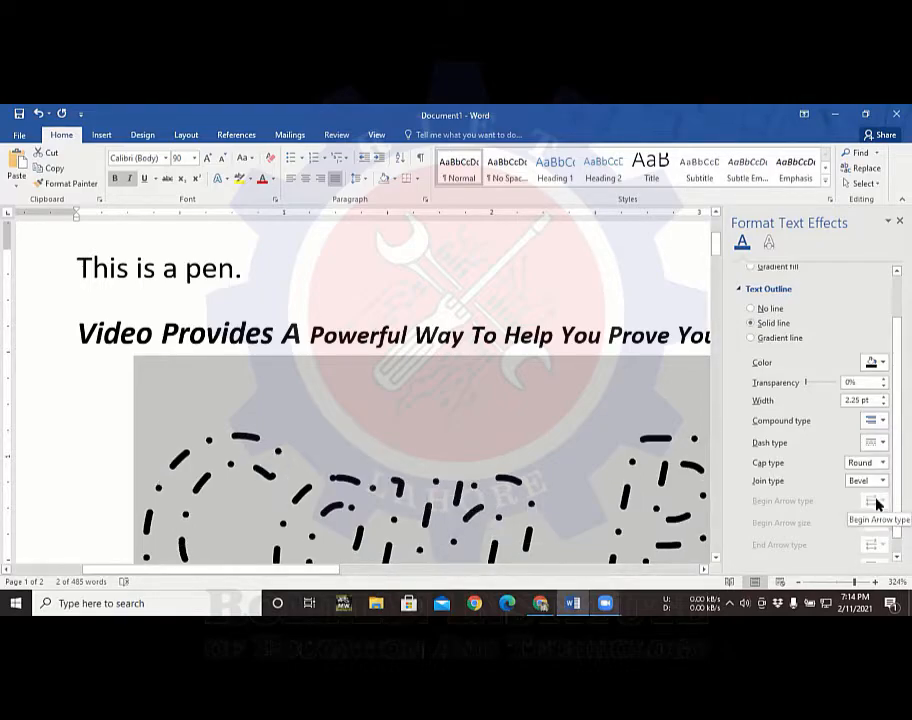
{"action": "left_click", "coordinate": [878, 443]}
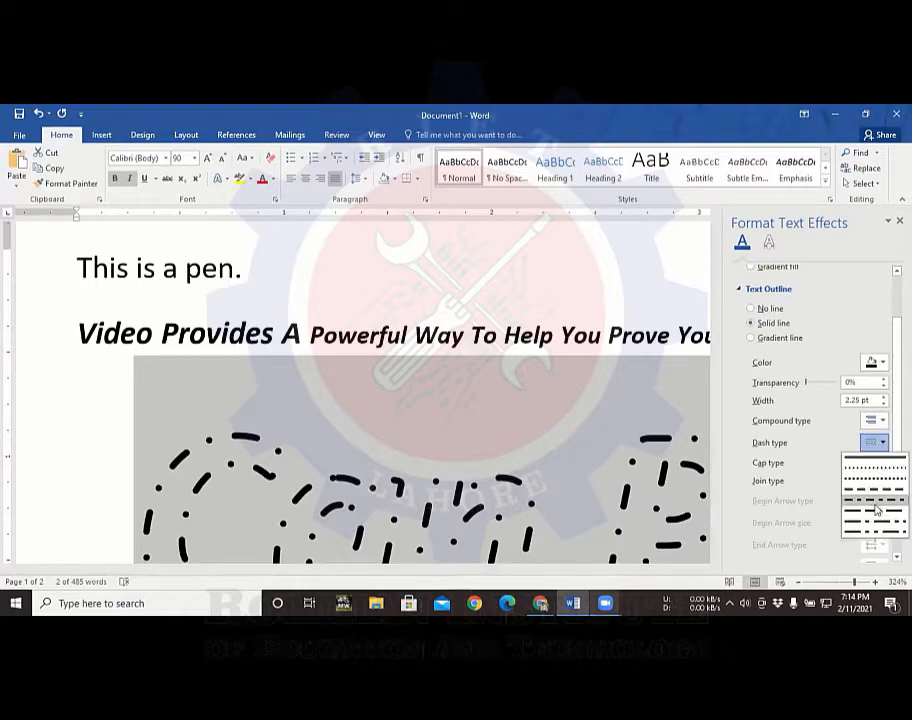
{"action": "left_click", "coordinate": [876, 511]}
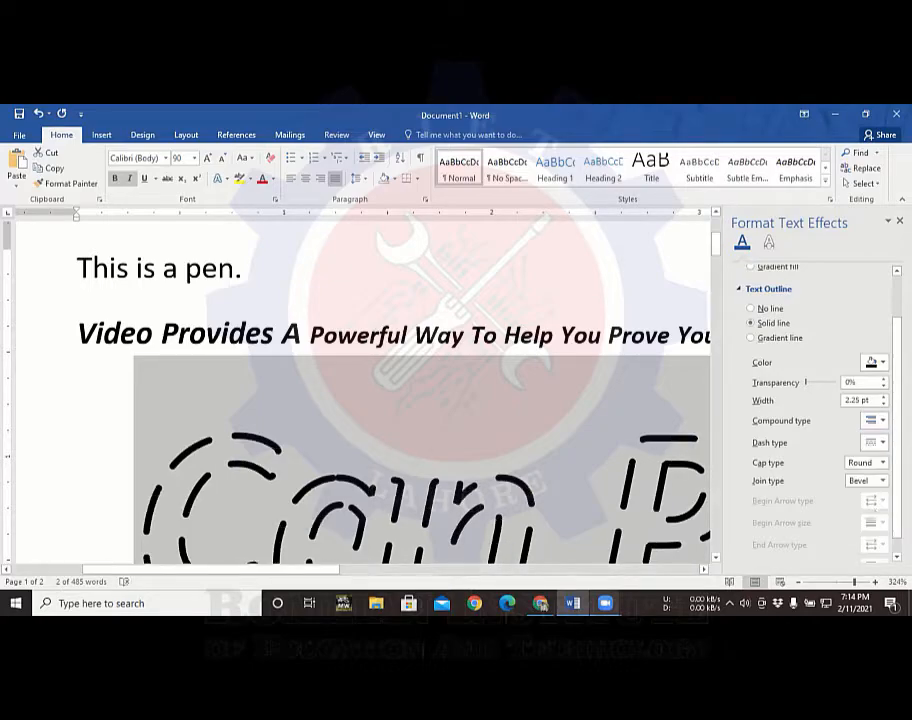
{"action": "left_click", "coordinate": [877, 442]}
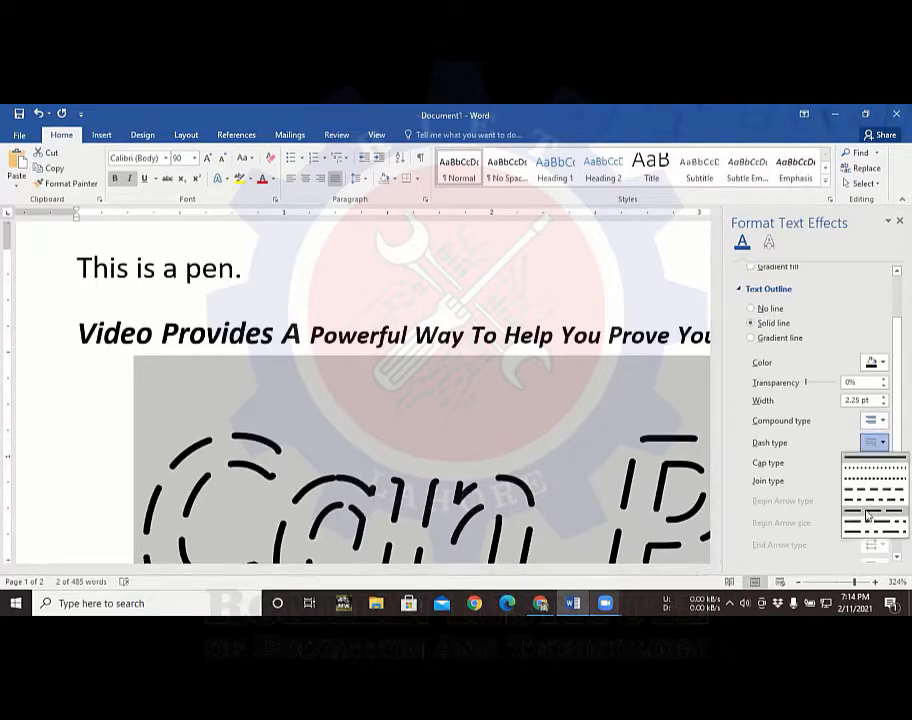
{"action": "left_click", "coordinate": [866, 519]}
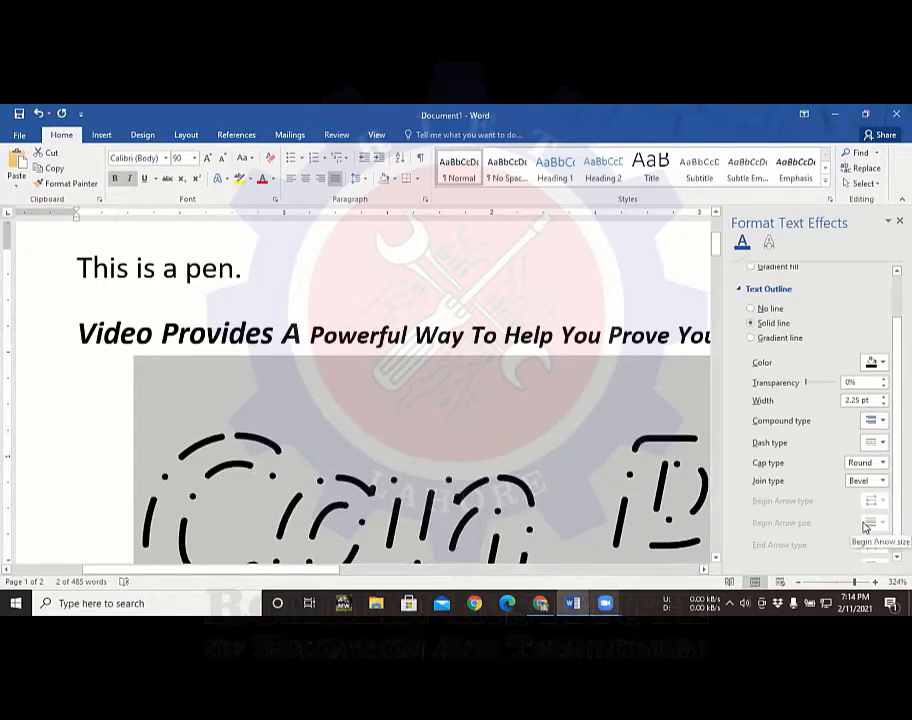
{"action": "left_click", "coordinate": [878, 442]}
{"action": "left_click", "coordinate": [866, 532]}
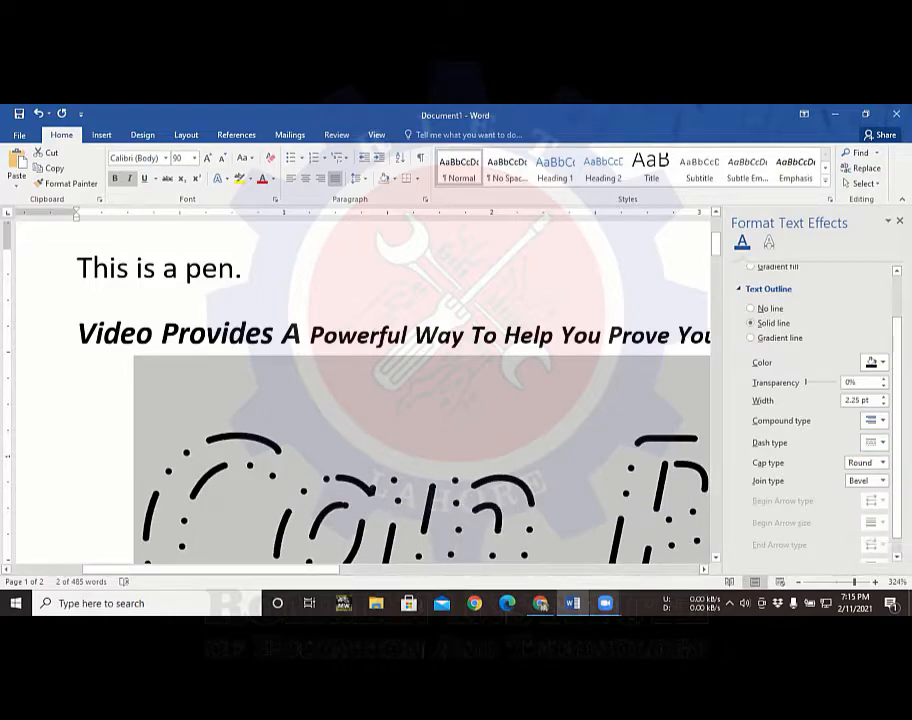
- Remove the text outline from "Can Paste" and give the text a solid fill
{"action": "scroll", "coordinate": [866, 535], "scroll_direction": "down", "scroll_amount": 1}
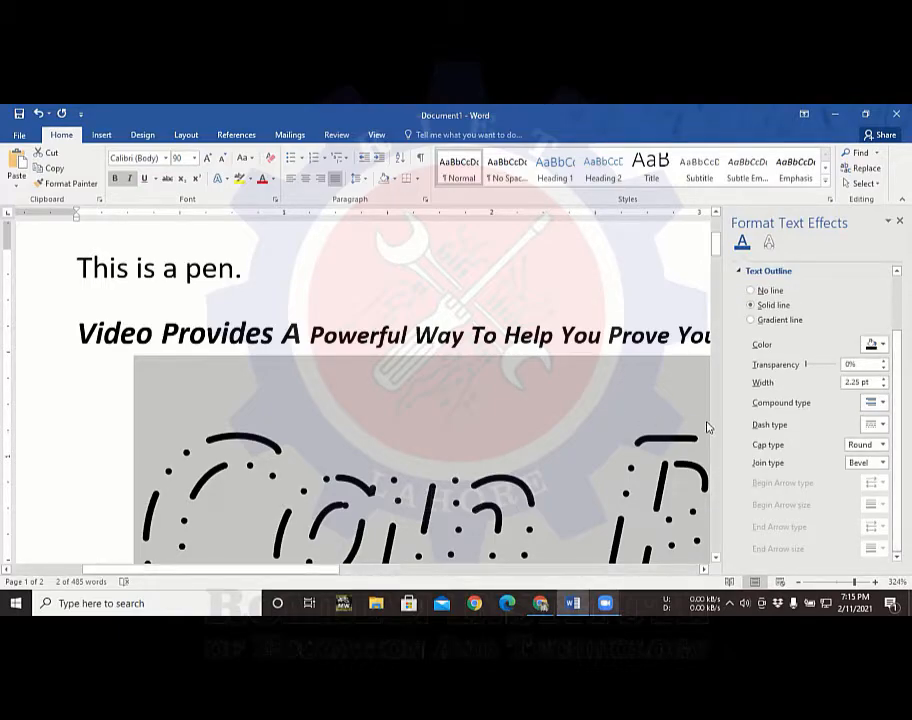
{"action": "left_click", "coordinate": [752, 290]}
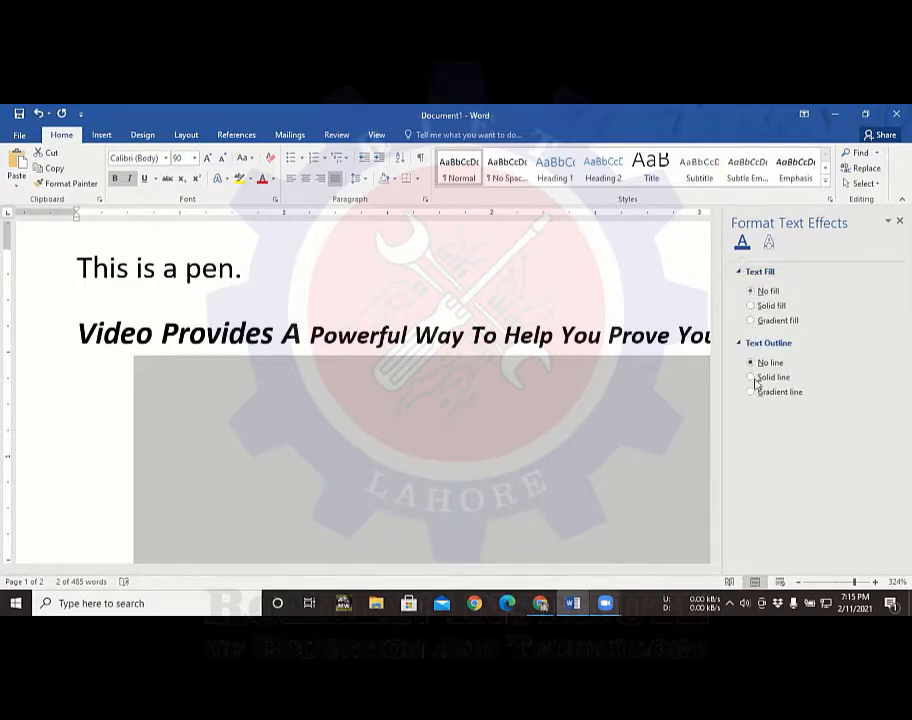
{"action": "left_click", "coordinate": [757, 307]}
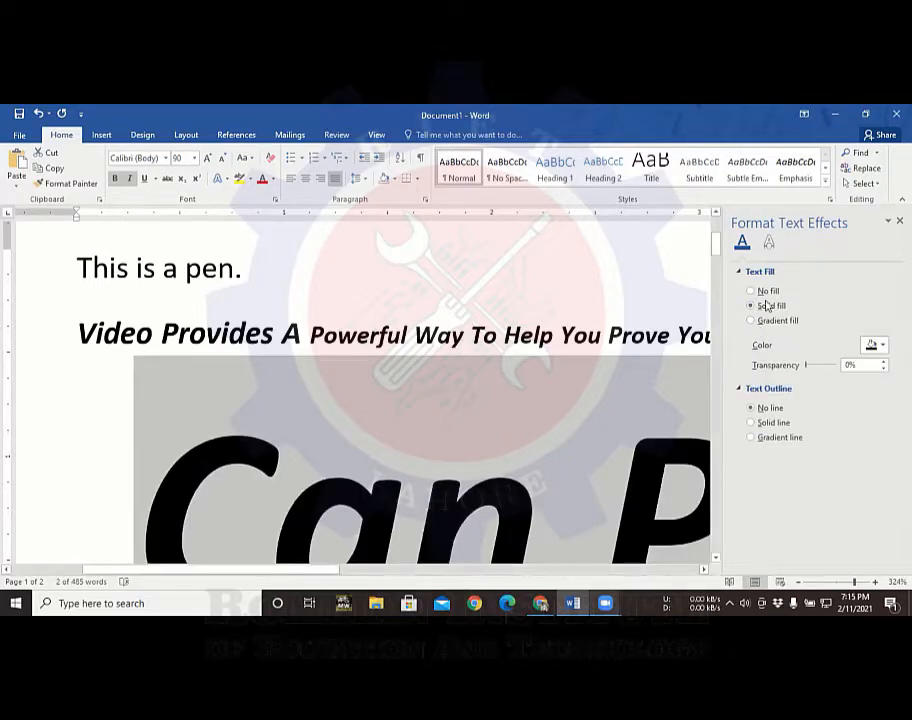
- Set the solid fill color of "Can Paste" to the standard blue
{"action": "left_click", "coordinate": [798, 582]}
{"action": "left_click", "coordinate": [798, 584]}
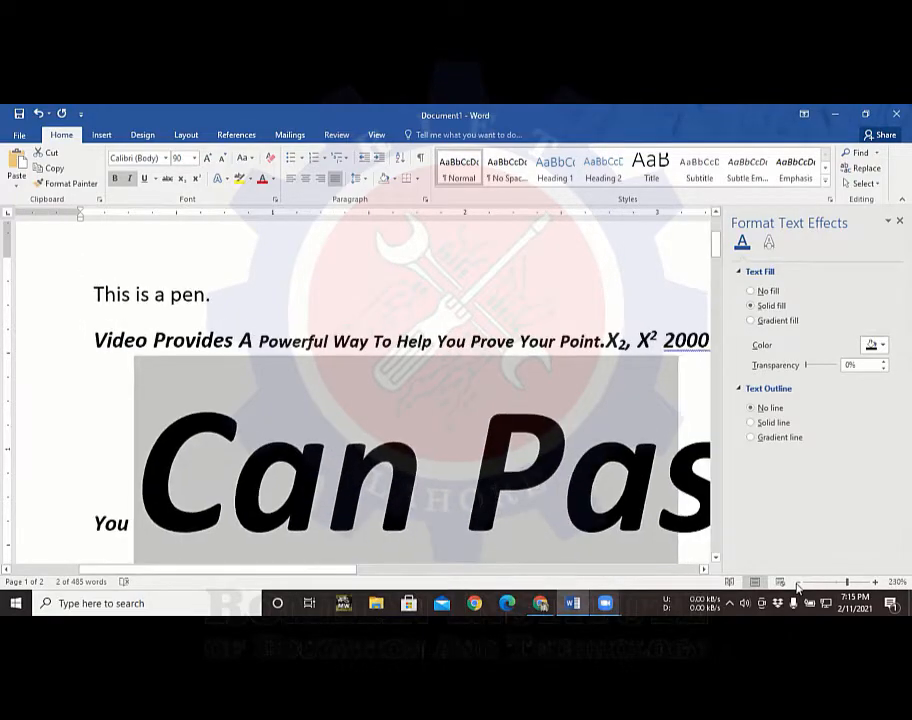
{"action": "left_click", "coordinate": [798, 584]}
{"action": "left_click", "coordinate": [798, 584]}
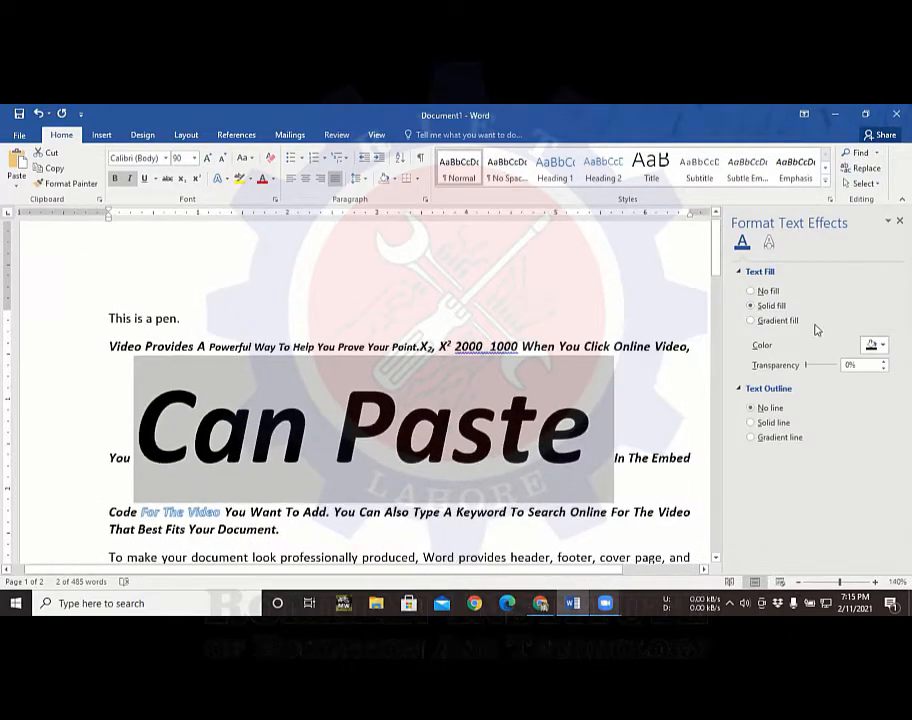
{"action": "left_click", "coordinate": [873, 345]}
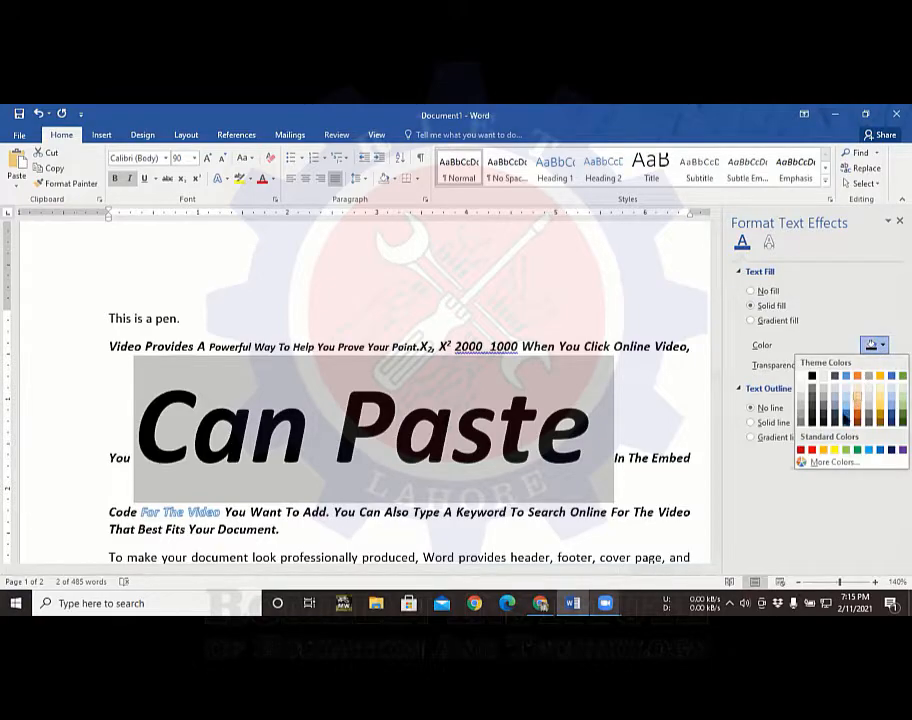
{"action": "left_click", "coordinate": [879, 451]}
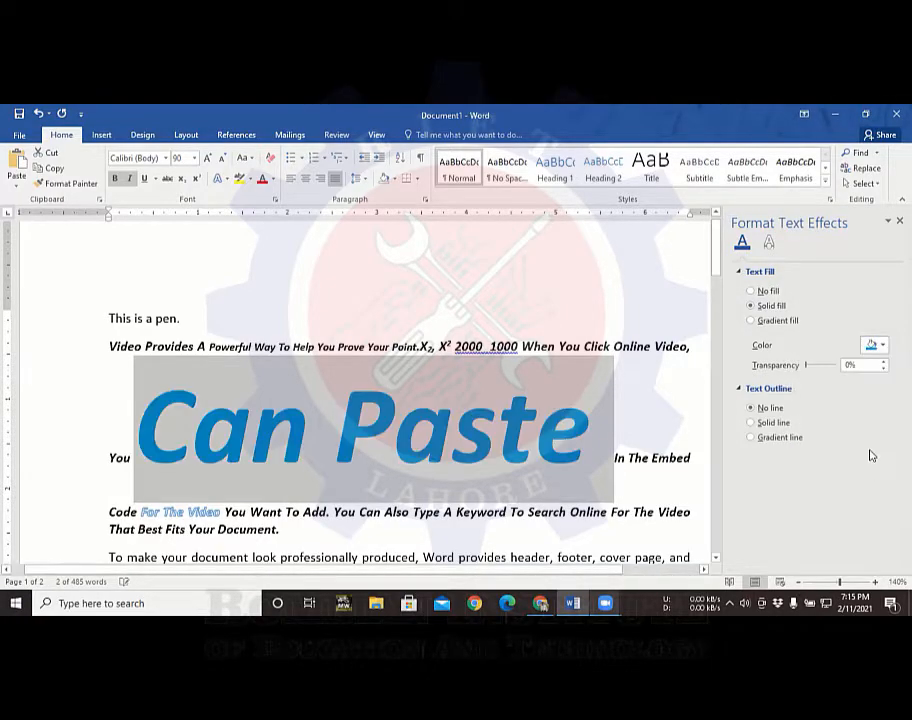
- Apply a gradient fill to "Can Paste" and place its two middle gradient stops at 39% and 76%
{"action": "left_click", "coordinate": [771, 326]}
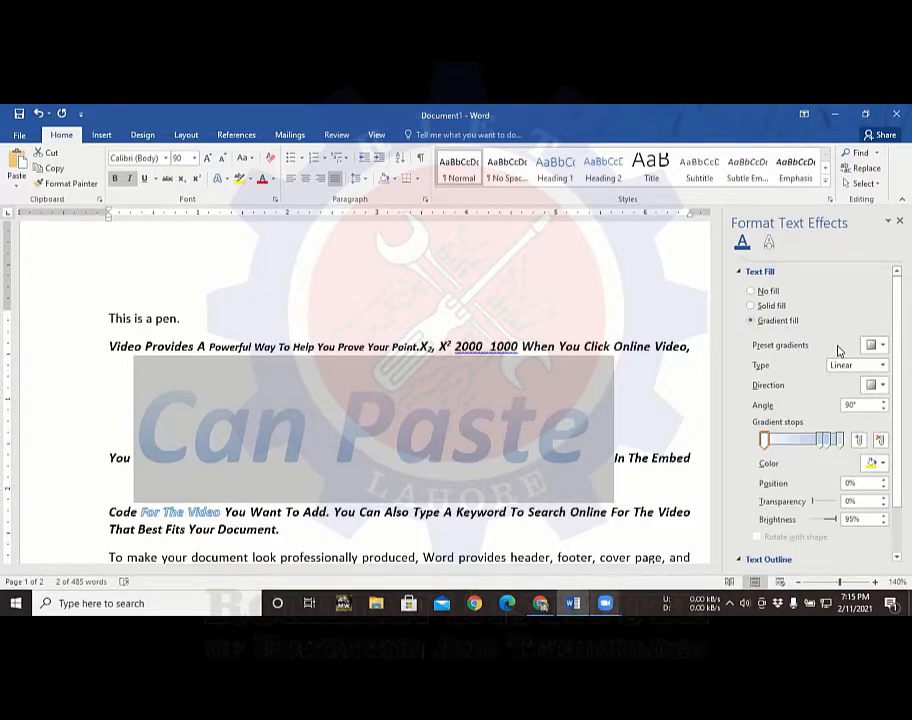
{"action": "left_click", "coordinate": [818, 440]}
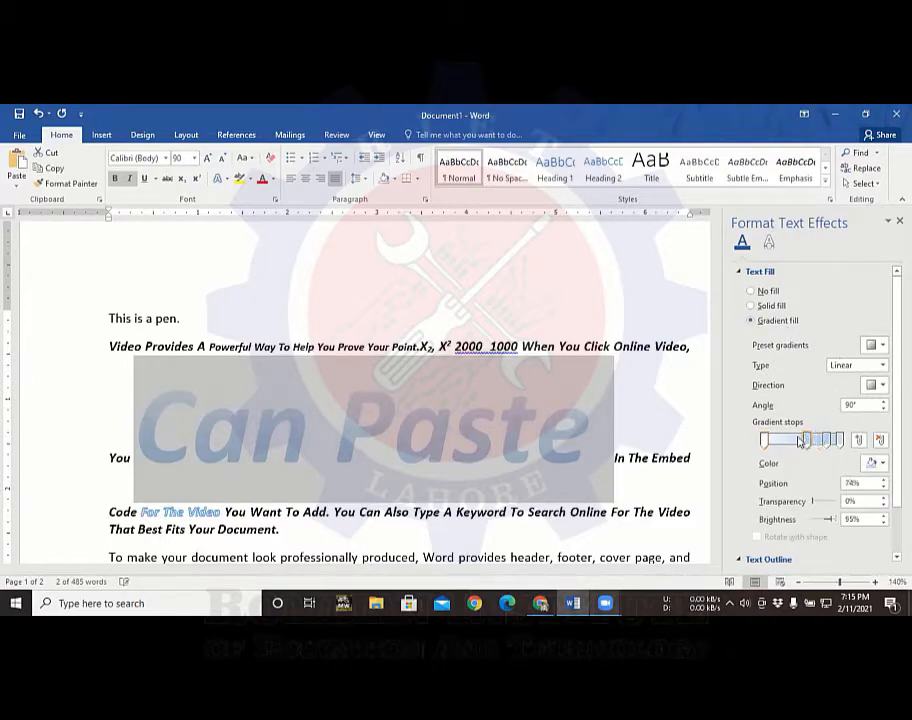
{"action": "left_click_drag", "start_coordinate": [800, 441], "coordinate": [820, 446]}
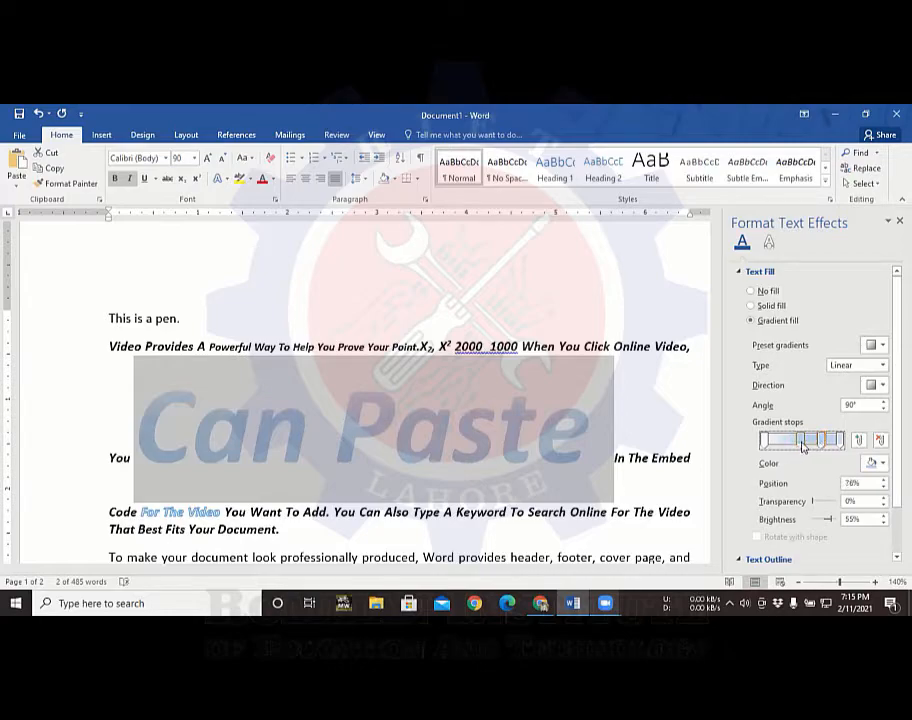
- Color the first gradient stop of the text fill black and the stop at 39% yellow
{"action": "left_click", "coordinate": [766, 442]}
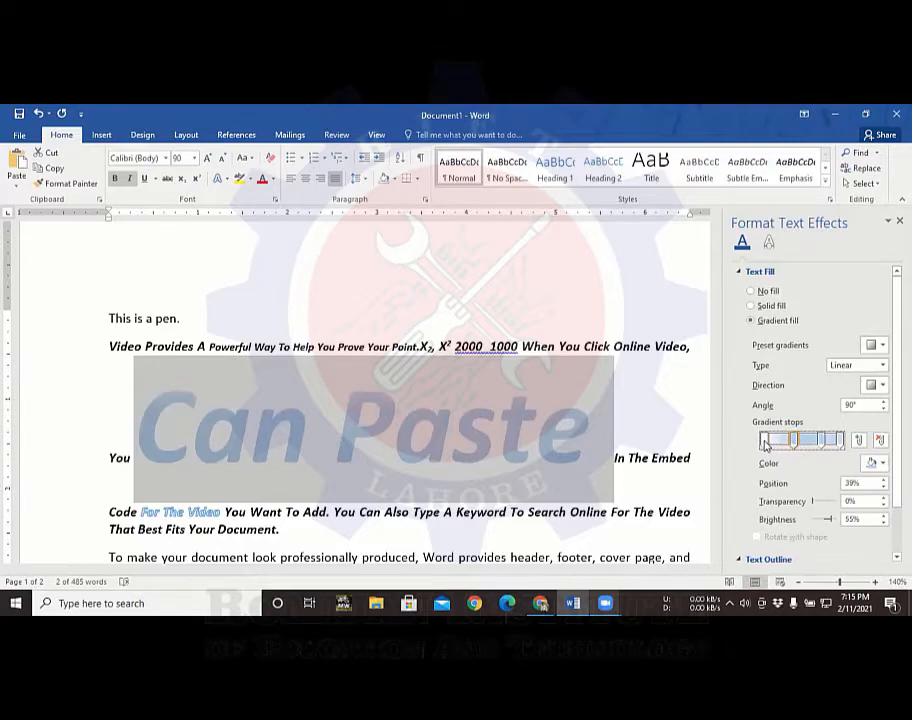
{"action": "left_click", "coordinate": [872, 463]}
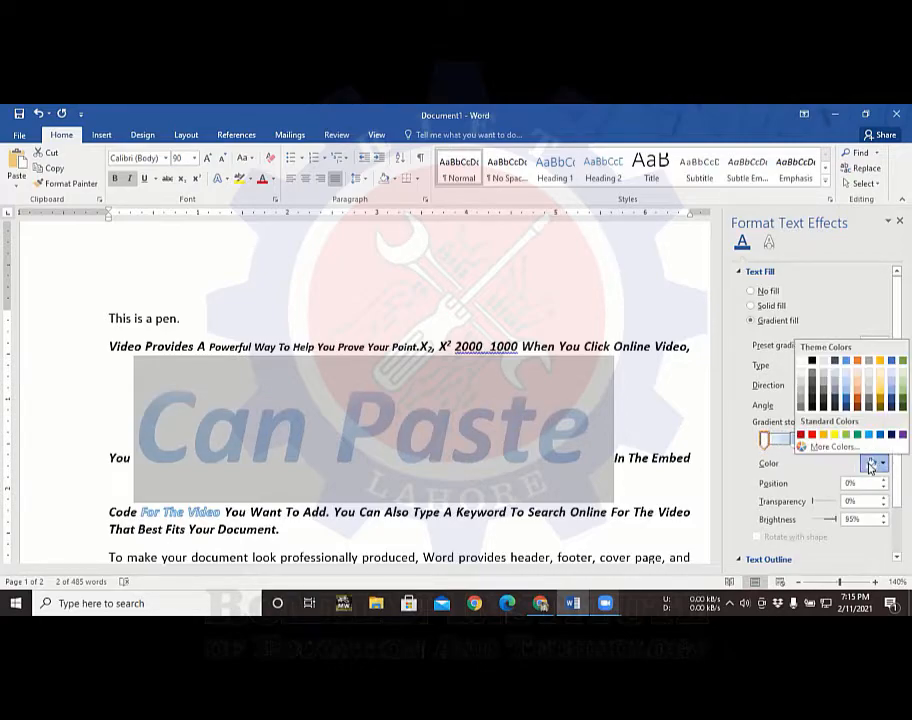
{"action": "left_click", "coordinate": [812, 361]}
{"action": "left_click", "coordinate": [795, 441]}
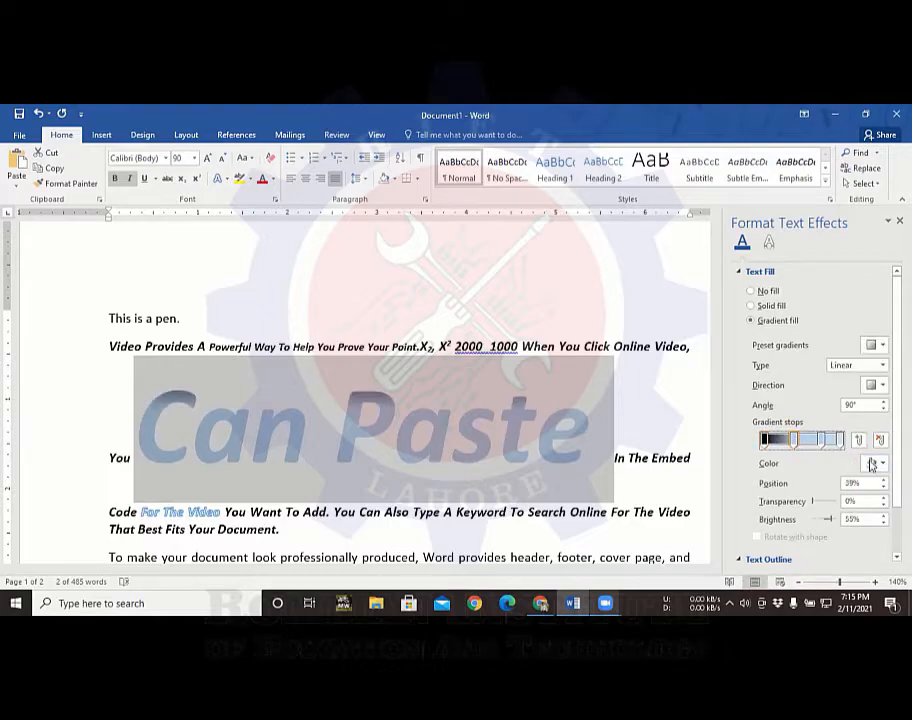
{"action": "left_click", "coordinate": [873, 463]}
{"action": "left_click", "coordinate": [834, 435]}
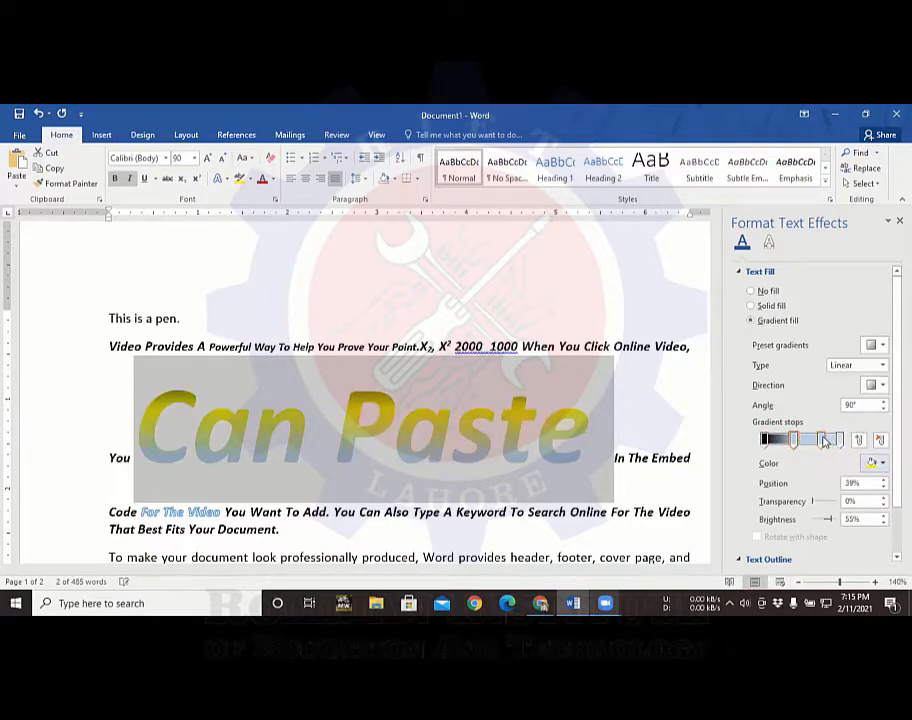
- Color the gradient stop at 76% red and the last stop at 100% light blue
{"action": "left_click", "coordinate": [822, 440]}
{"action": "left_click", "coordinate": [880, 465]}
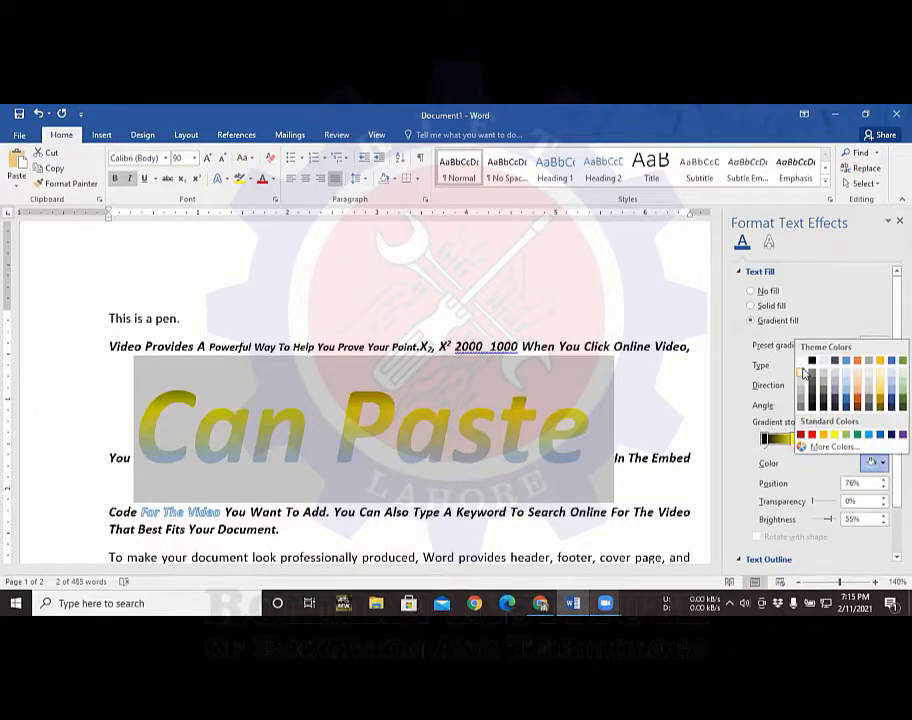
{"action": "left_click", "coordinate": [814, 436]}
{"action": "left_click", "coordinate": [839, 441]}
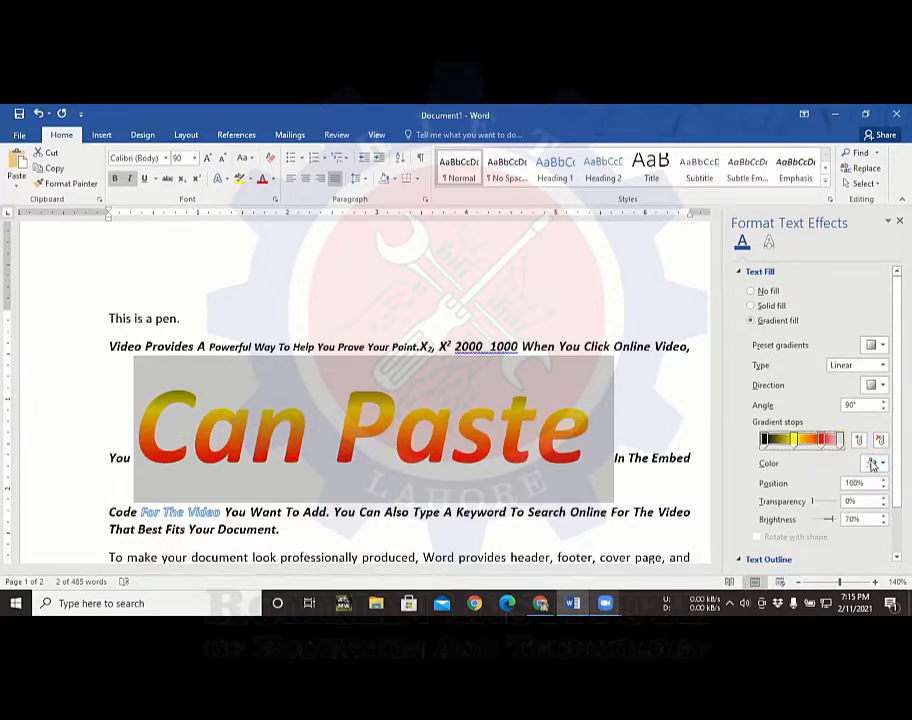
{"action": "left_click", "coordinate": [872, 465]}
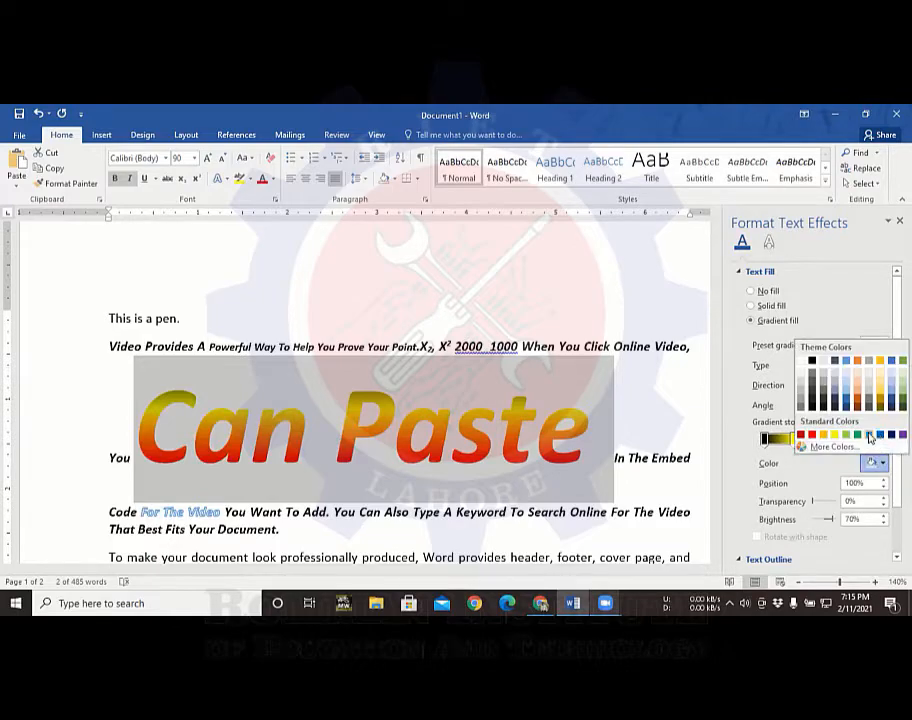
{"action": "left_click", "coordinate": [869, 433]}
- Move the red gradient stop to 59% and the yellow gradient stop to 27%
{"action": "left_click", "coordinate": [814, 442]}
{"action": "left_click", "coordinate": [788, 440]}
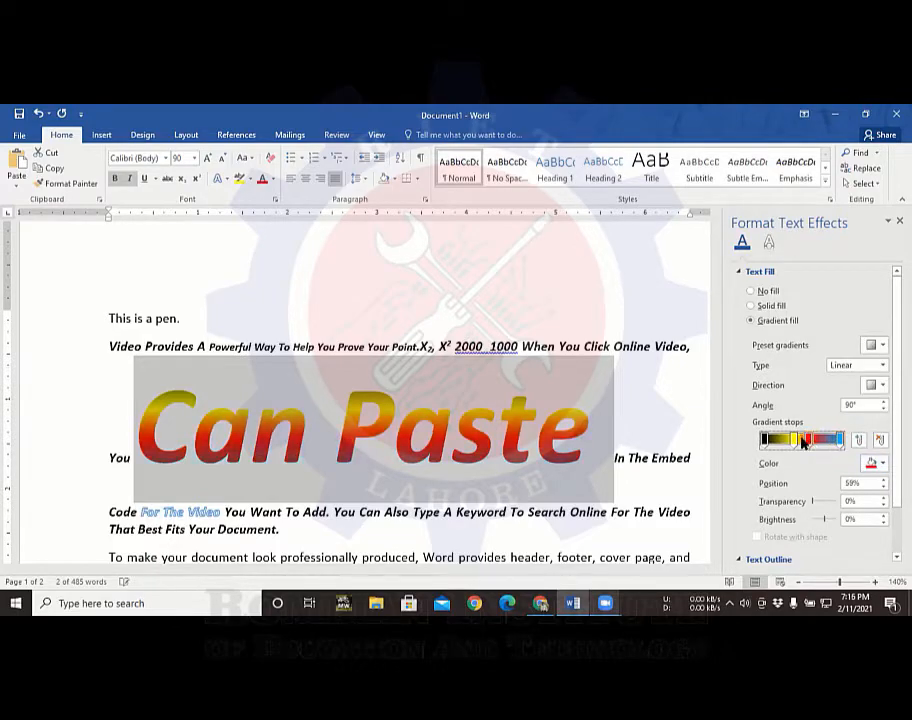
{"action": "left_click_drag", "start_coordinate": [787, 440], "coordinate": [784, 440]}
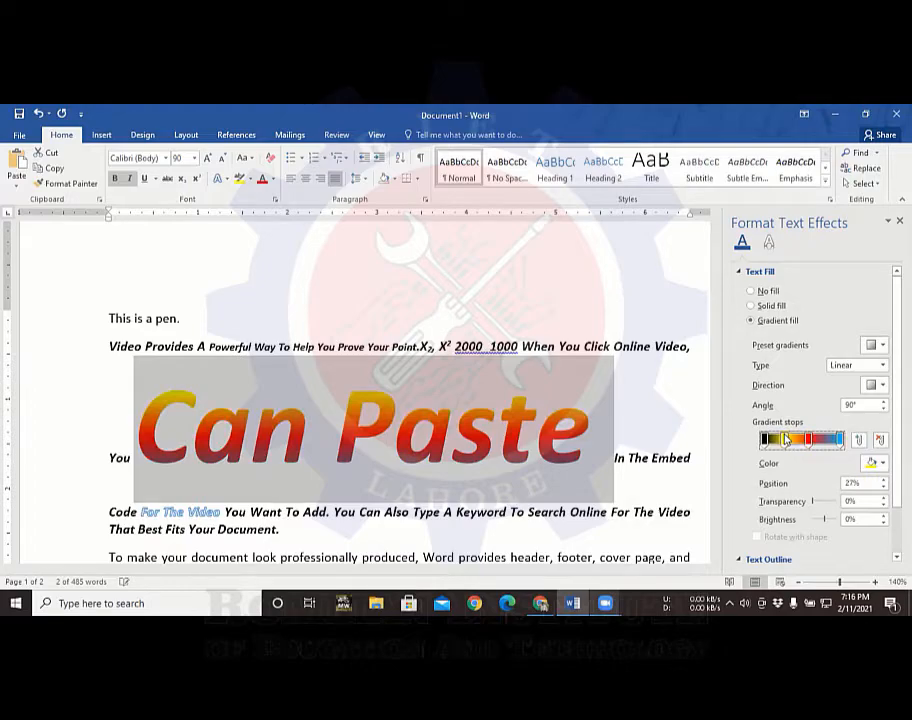
- Shift the light blue gradient stop slightly inward and remove the extra purple stop at 75%
{"action": "left_click", "coordinate": [838, 441]}
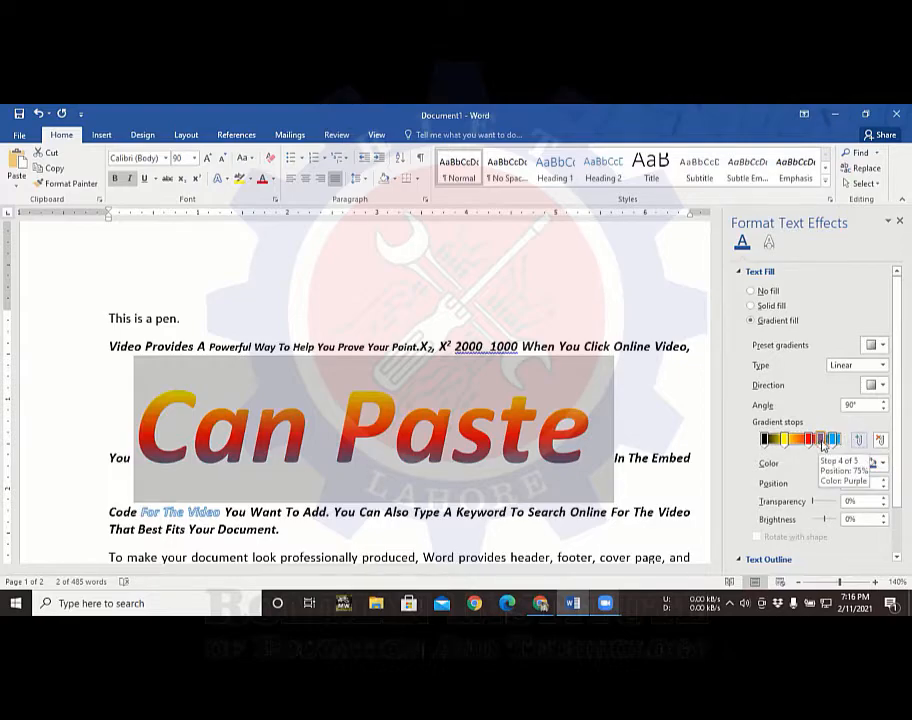
{"action": "left_click", "coordinate": [822, 441]}
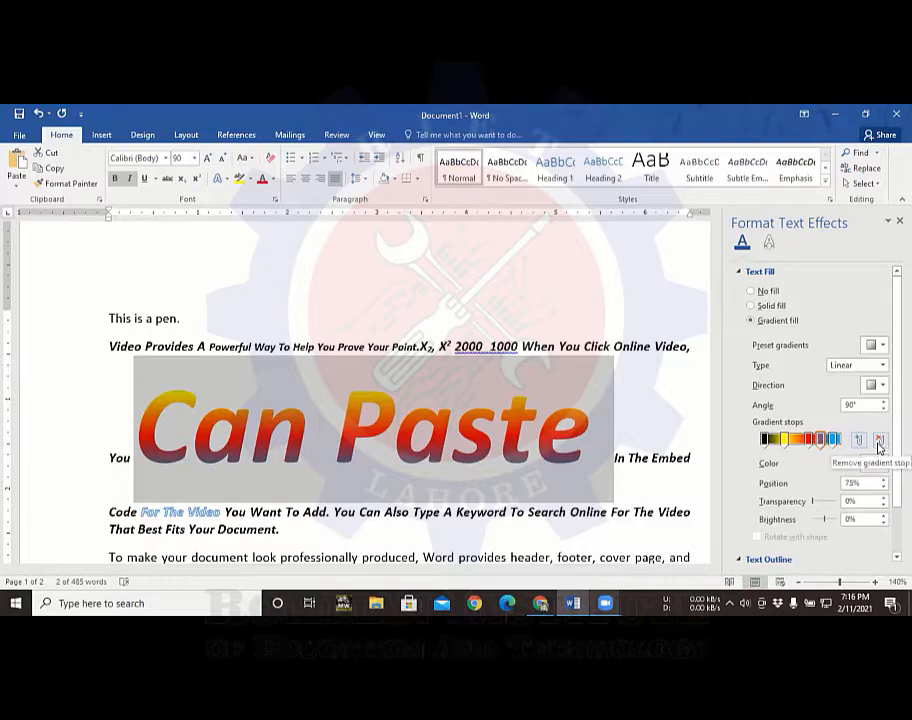
{"action": "left_click", "coordinate": [879, 441]}
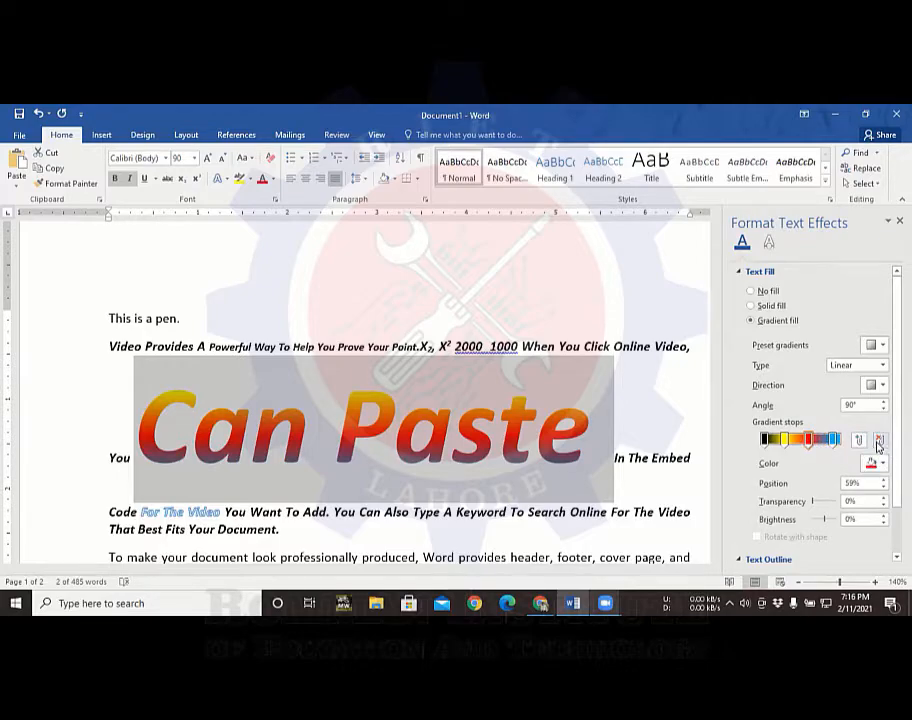
- Move the black gradient stop of the text fill to 2% and look through the preset gradients
{"action": "left_click", "coordinate": [767, 441]}
{"action": "left_click_drag", "start_coordinate": [767, 441], "coordinate": [769, 441]}
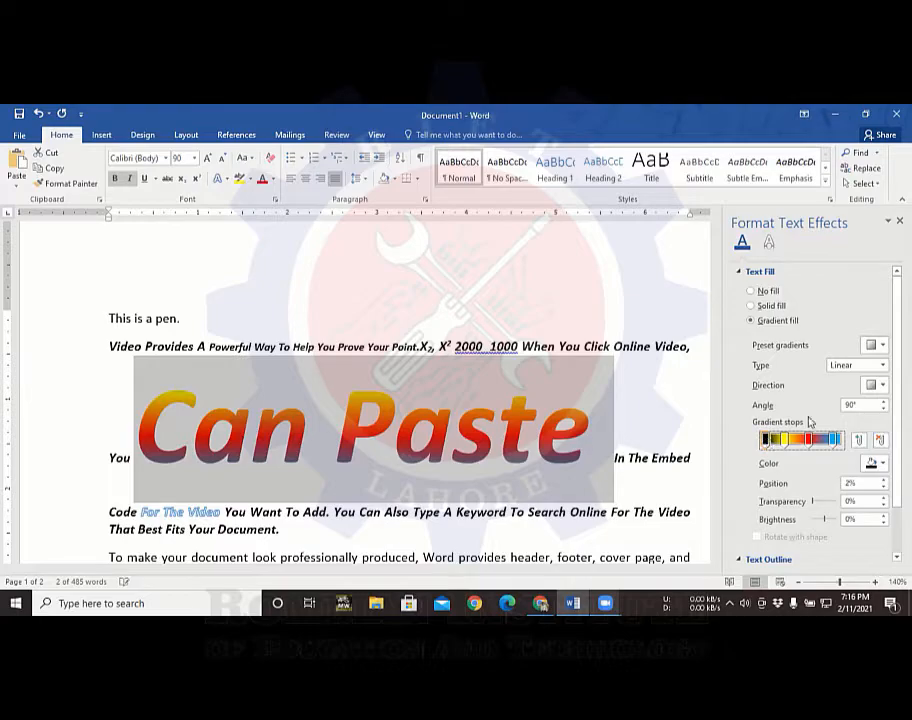
{"action": "left_click", "coordinate": [876, 345]}
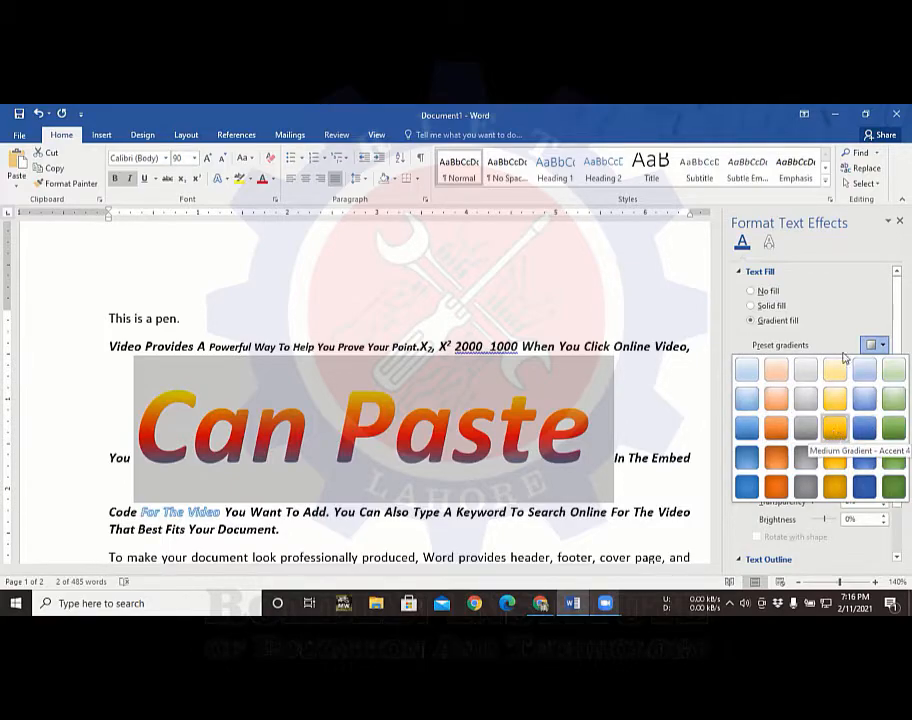
{"action": "left_click", "coordinate": [781, 349]}
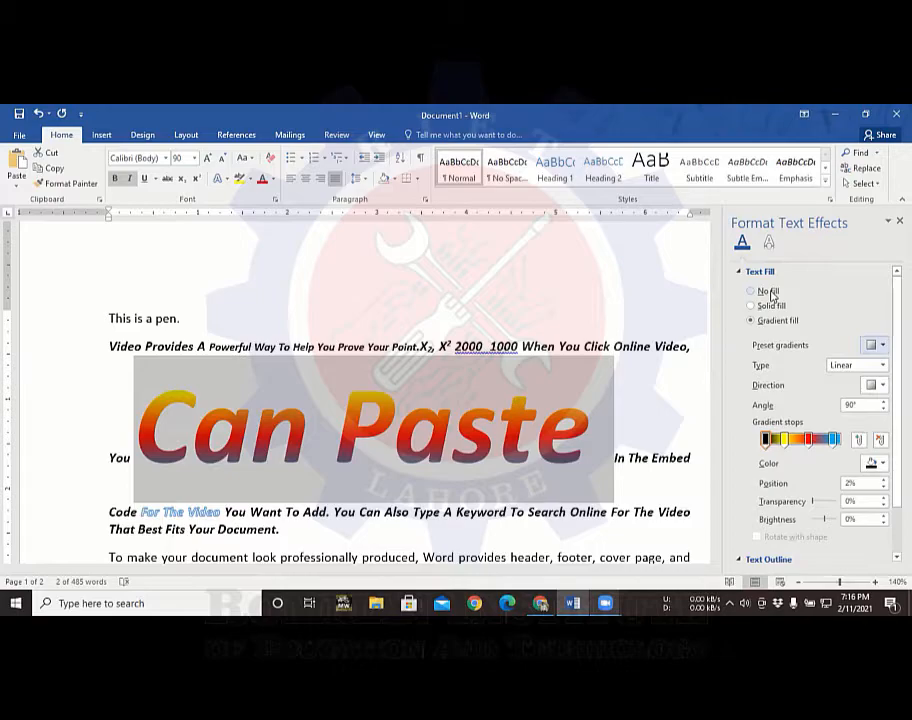
- Change the gradient type of "Can Paste" to Radial with its direction set from the center
{"action": "left_click", "coordinate": [874, 366]}
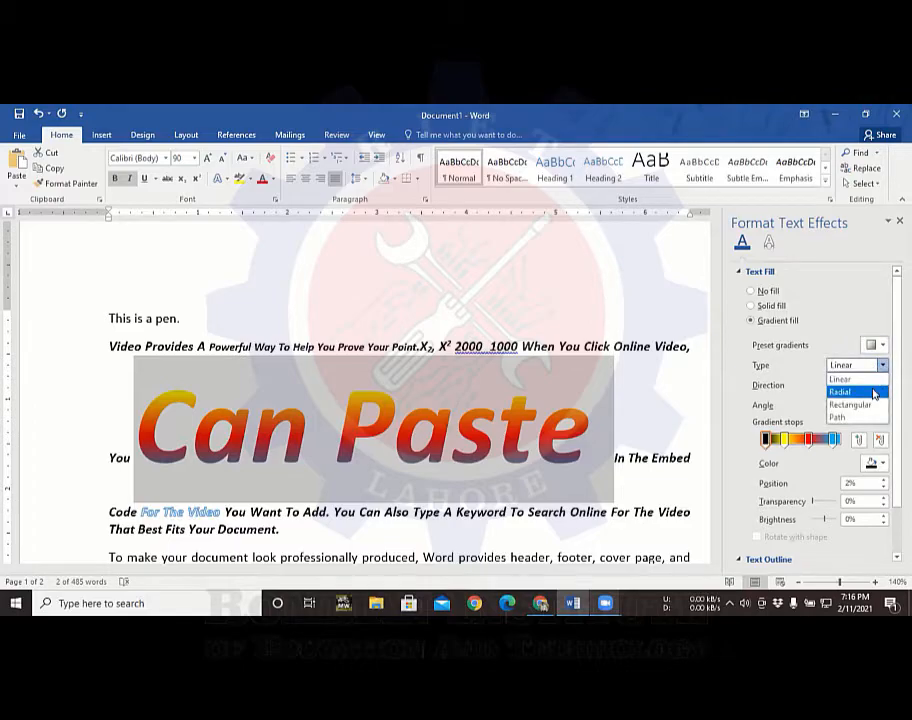
{"action": "left_click", "coordinate": [873, 393]}
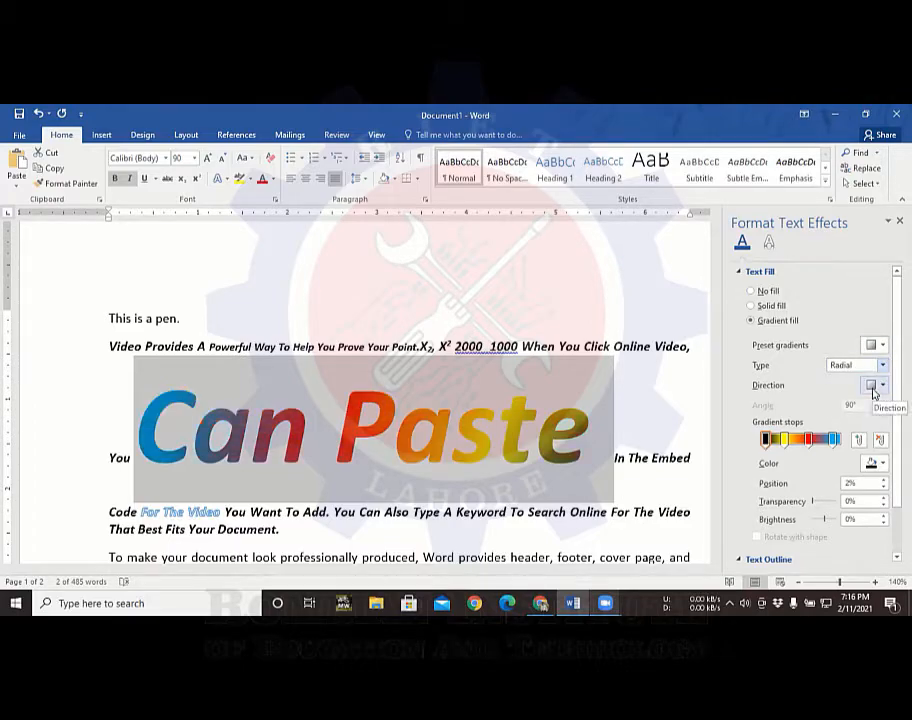
{"action": "left_click", "coordinate": [881, 386]}
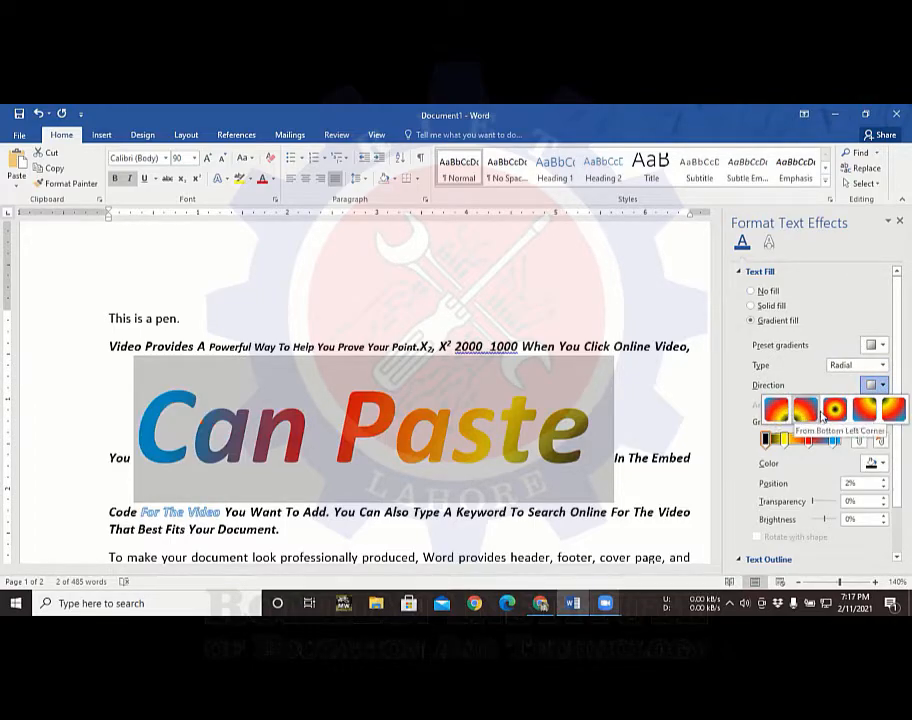
{"action": "left_click", "coordinate": [820, 413]}
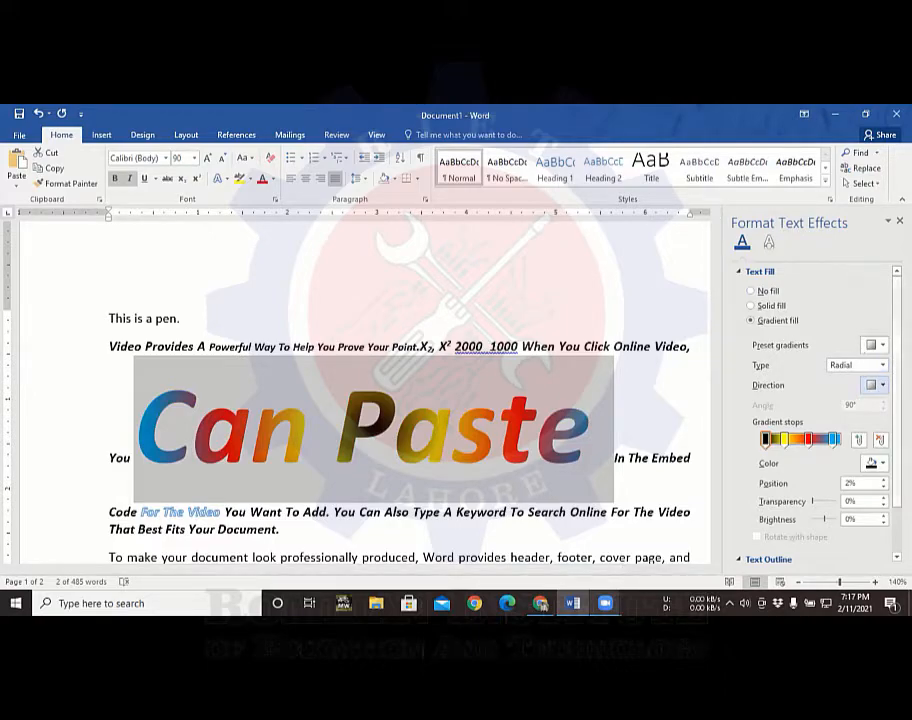
- Cycle the radial gradient's direction through the top-left, top-right and bottom-left corners, ending from the center
{"action": "left_click", "coordinate": [877, 385]}
{"action": "left_click", "coordinate": [893, 410]}
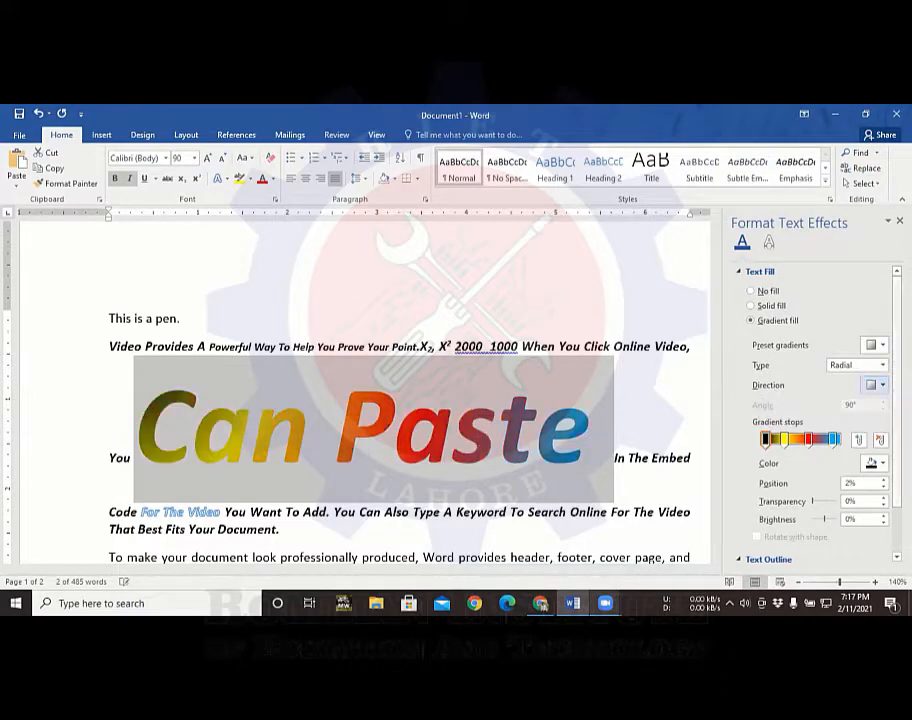
{"action": "left_click", "coordinate": [876, 385]}
{"action": "left_click", "coordinate": [869, 400]}
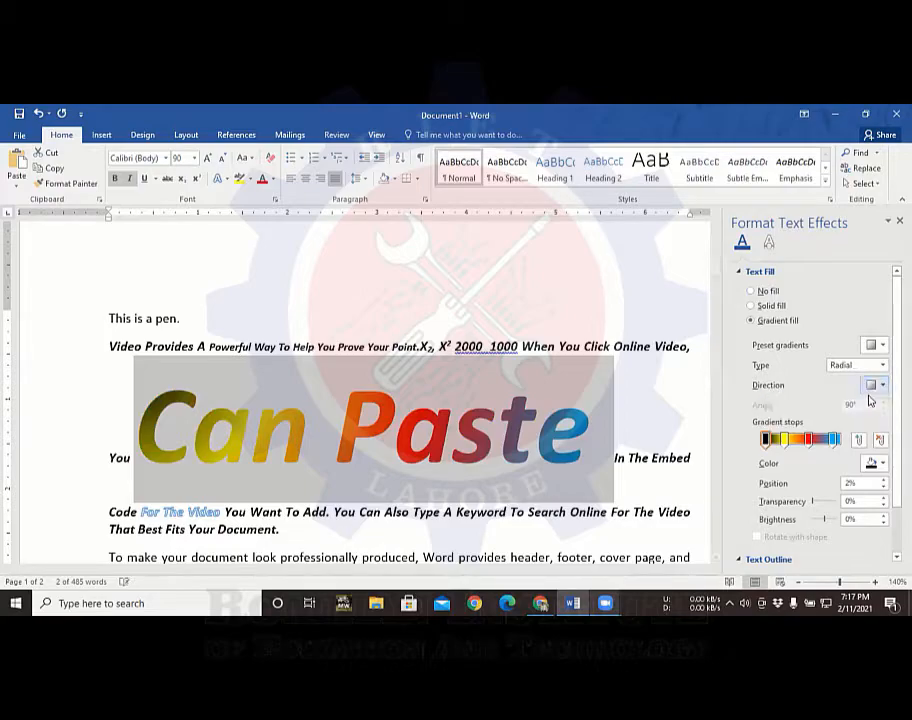
{"action": "left_click", "coordinate": [877, 385]}
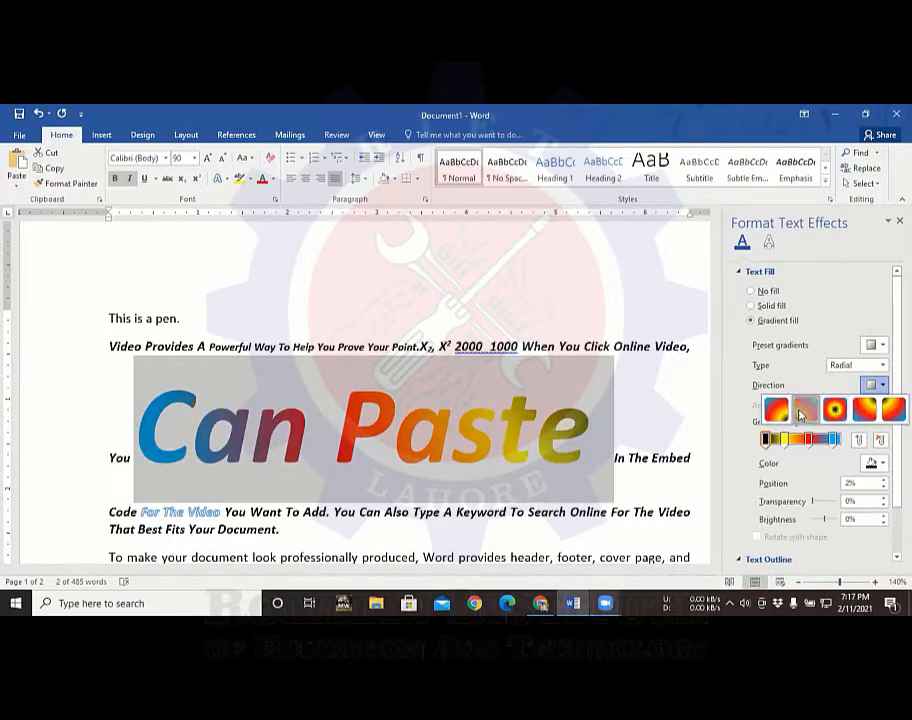
{"action": "left_click", "coordinate": [800, 410]}
{"action": "left_click", "coordinate": [877, 385]}
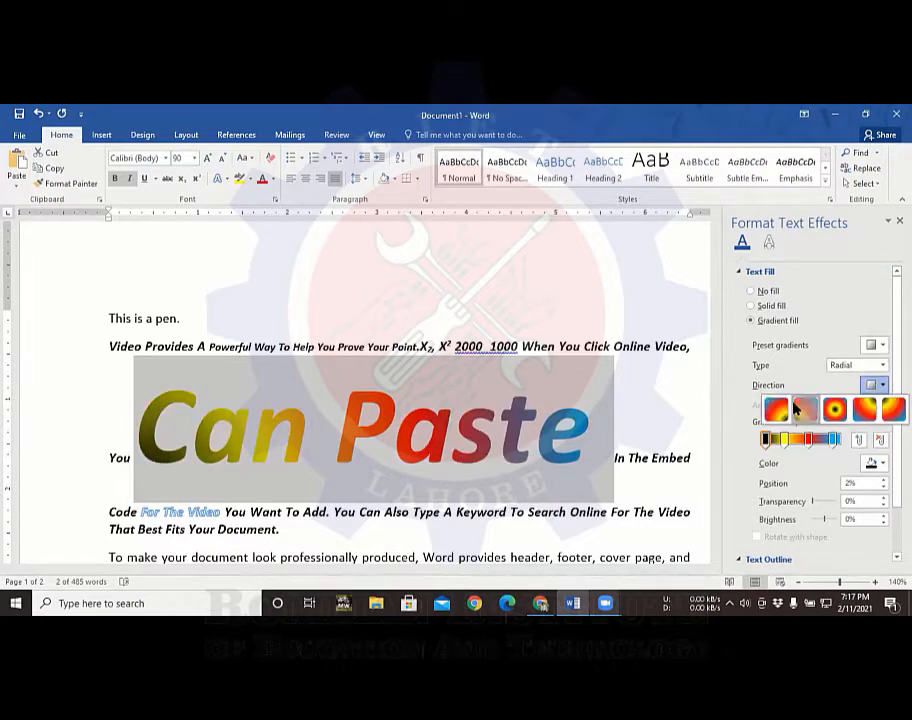
{"action": "left_click", "coordinate": [796, 410]}
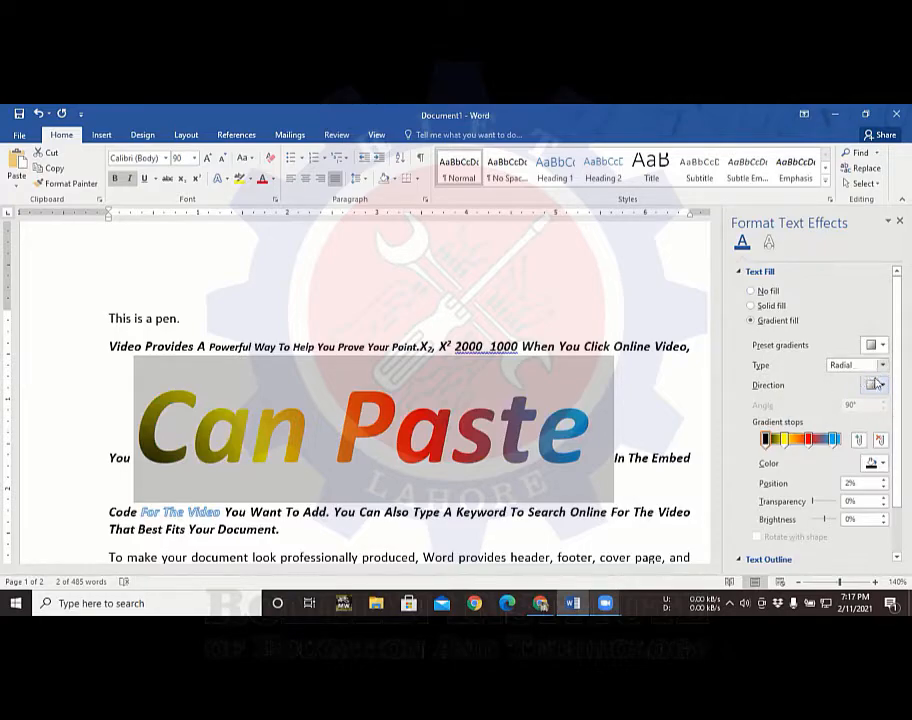
{"action": "left_click", "coordinate": [877, 387]}
{"action": "left_click", "coordinate": [839, 409]}
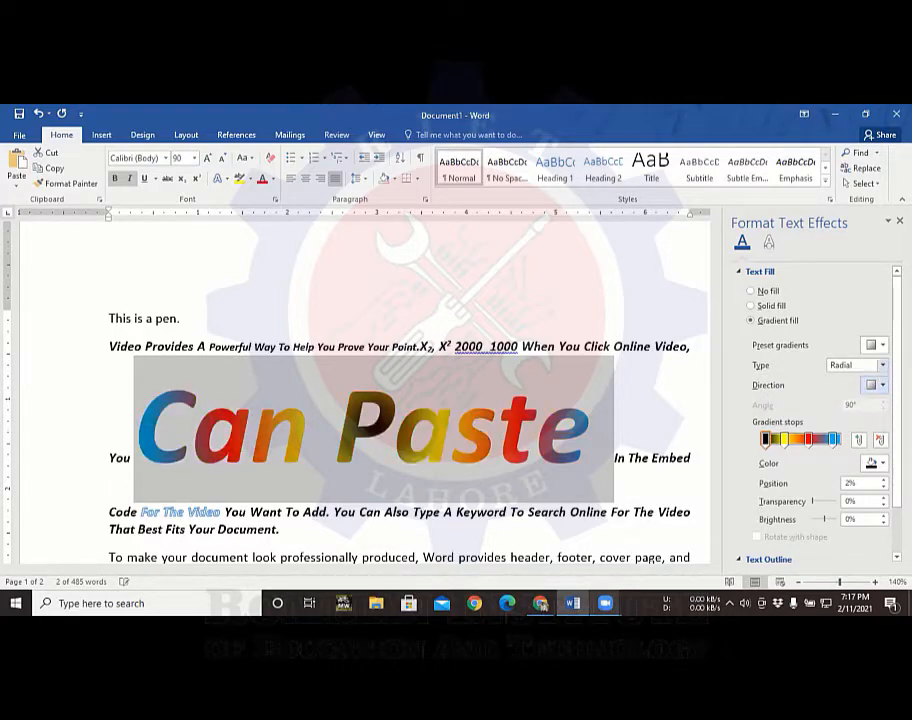
- Try a Rectangular gradient from the center on the text fill, followed by the Path type
{"action": "left_click", "coordinate": [883, 365]}
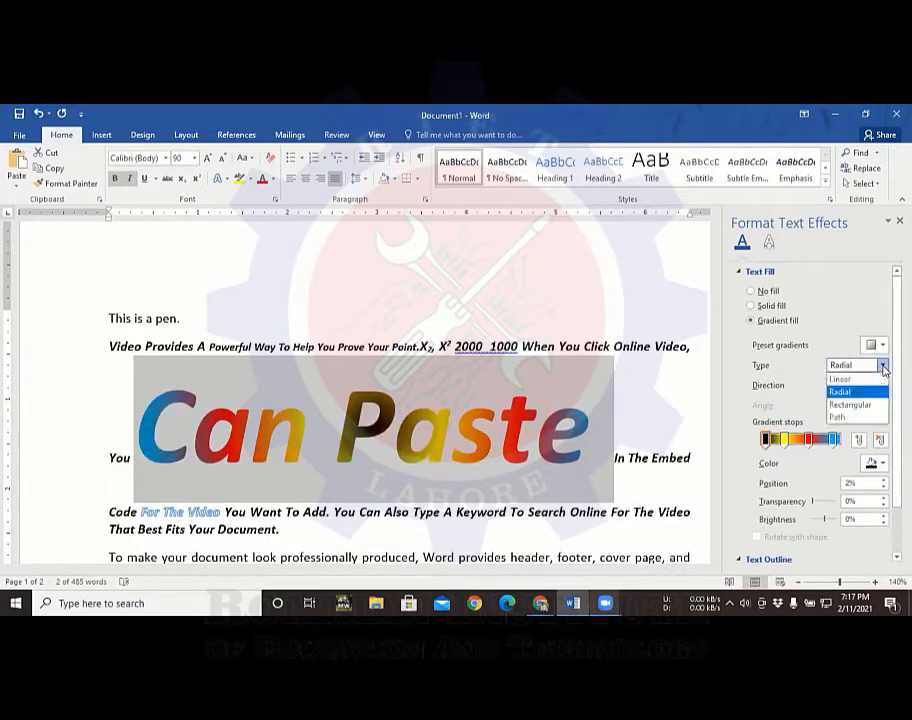
{"action": "left_click", "coordinate": [850, 405]}
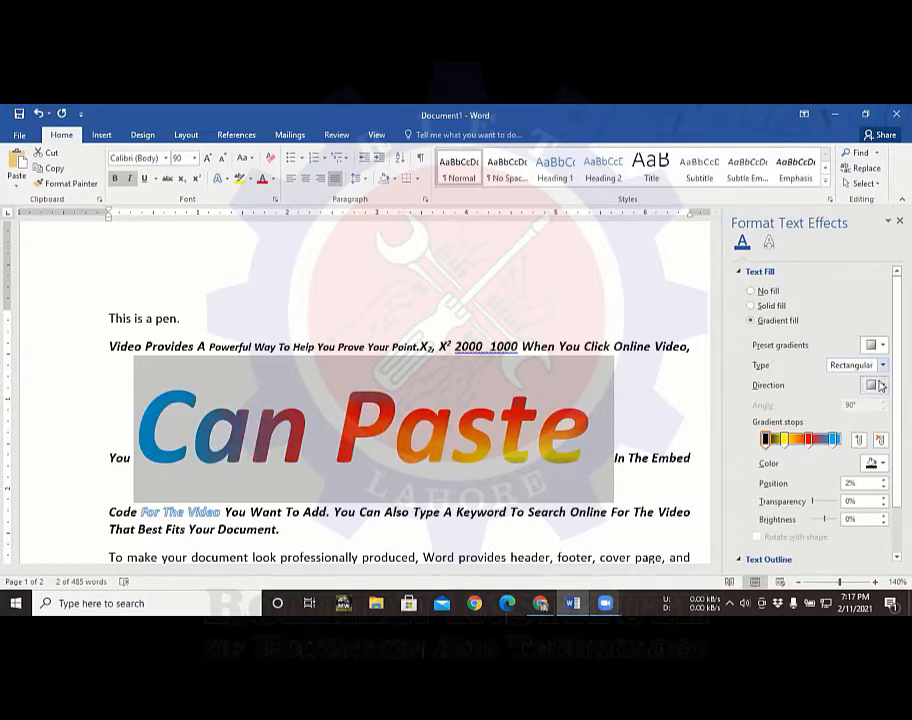
{"action": "left_click", "coordinate": [877, 386]}
{"action": "left_click", "coordinate": [836, 408]}
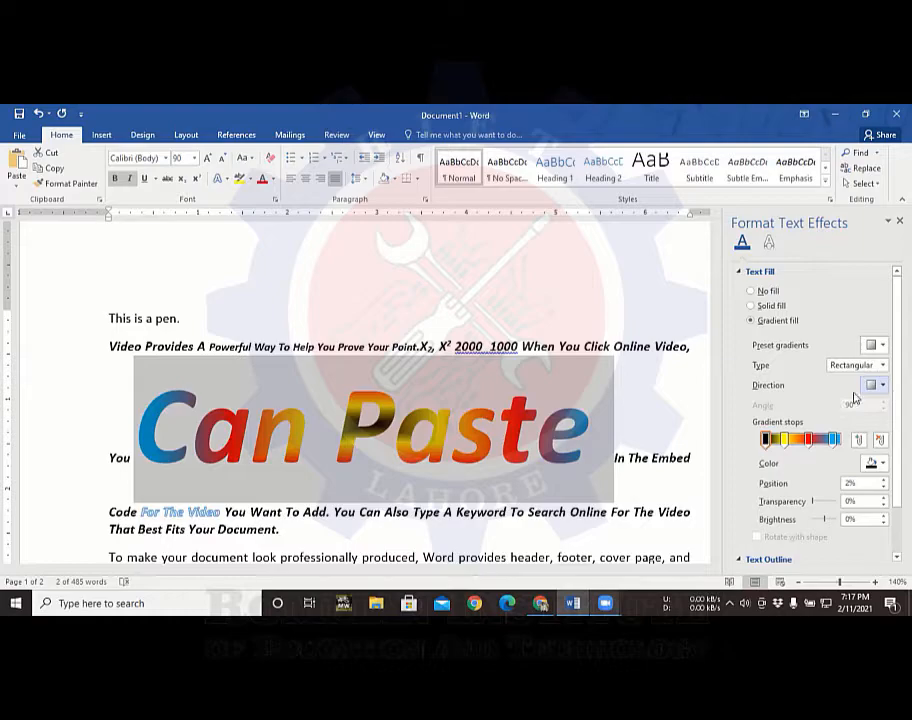
{"action": "left_click", "coordinate": [878, 367]}
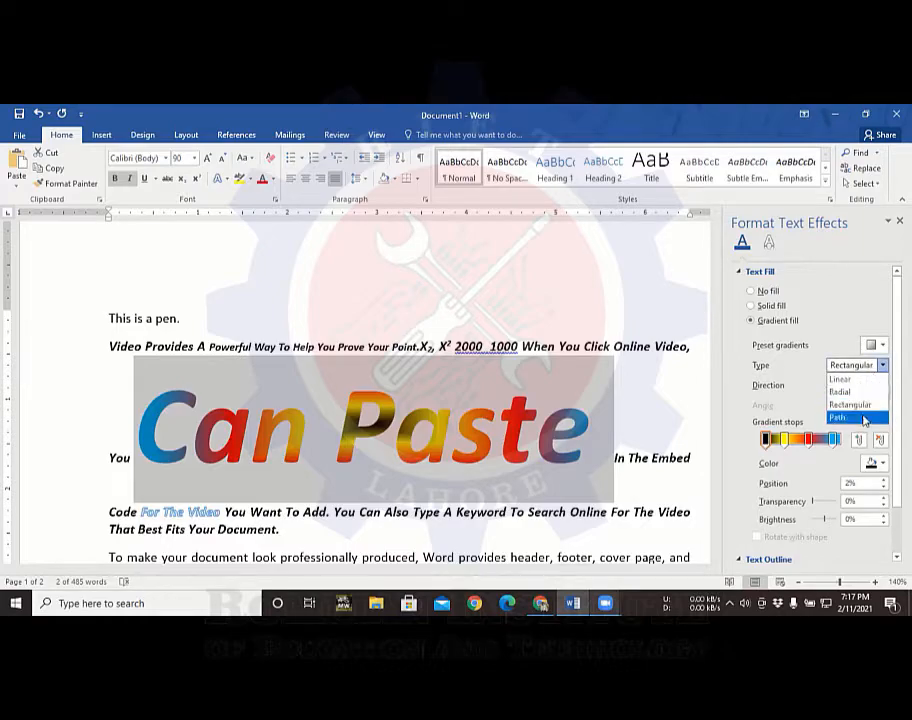
{"action": "left_click", "coordinate": [864, 418]}
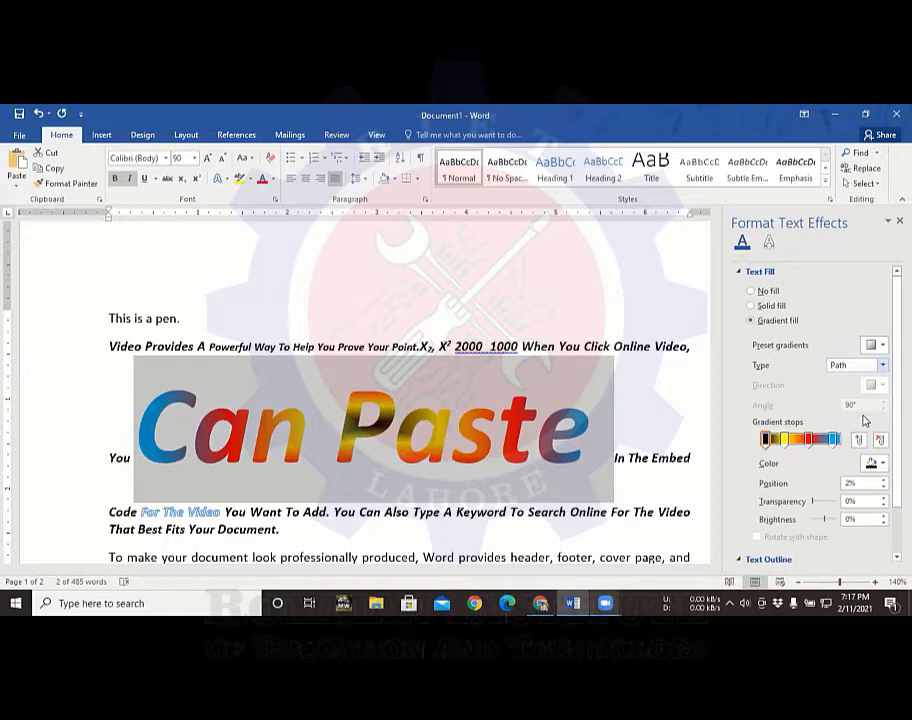
- Change the gradient type back to Radial and set its direction from the top-right corner
{"action": "left_click", "coordinate": [881, 367]}
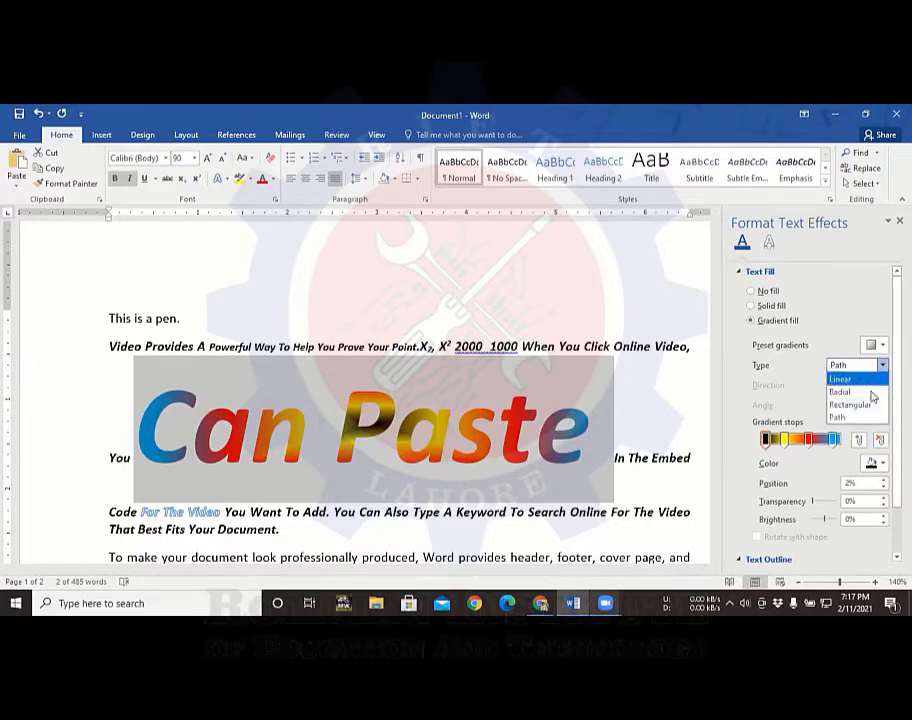
{"action": "left_click", "coordinate": [860, 391]}
{"action": "scroll", "coordinate": [879, 378], "scroll_direction": "down", "scroll_amount": 1}
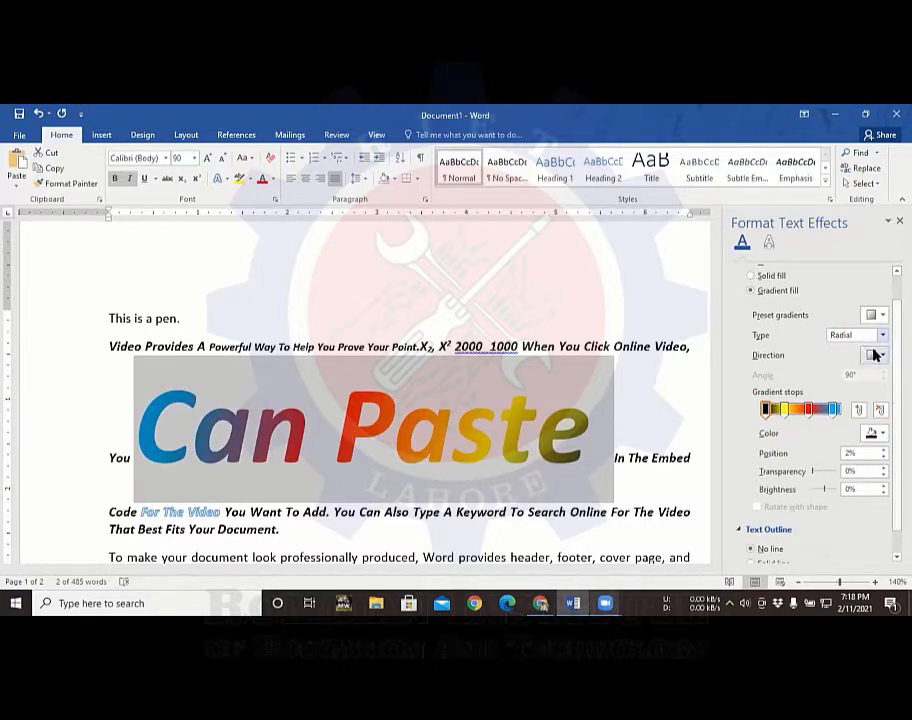
{"action": "left_click", "coordinate": [876, 355]}
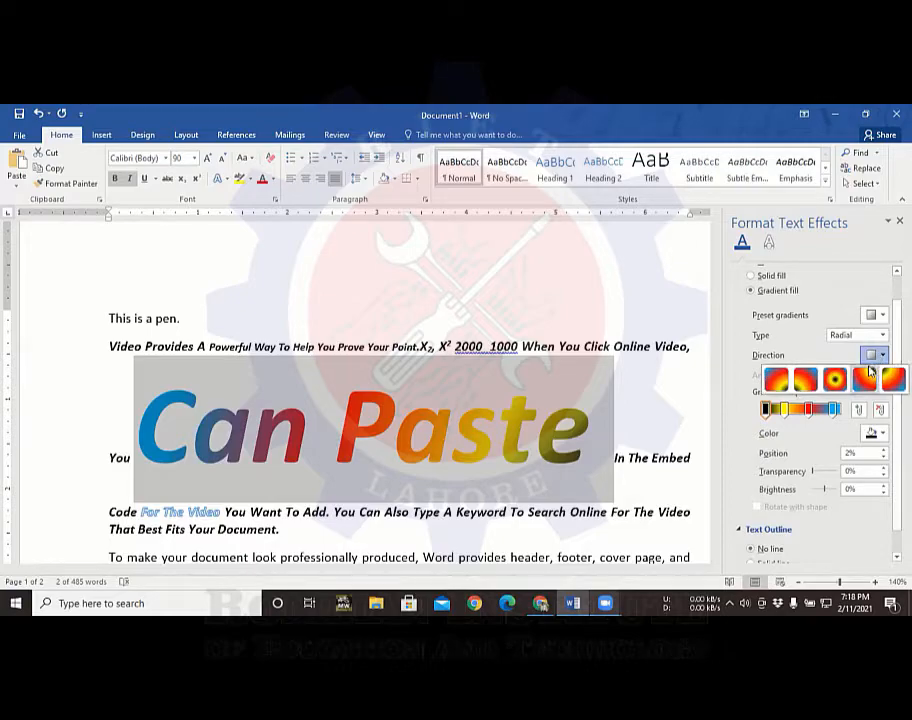
{"action": "left_click", "coordinate": [869, 373]}
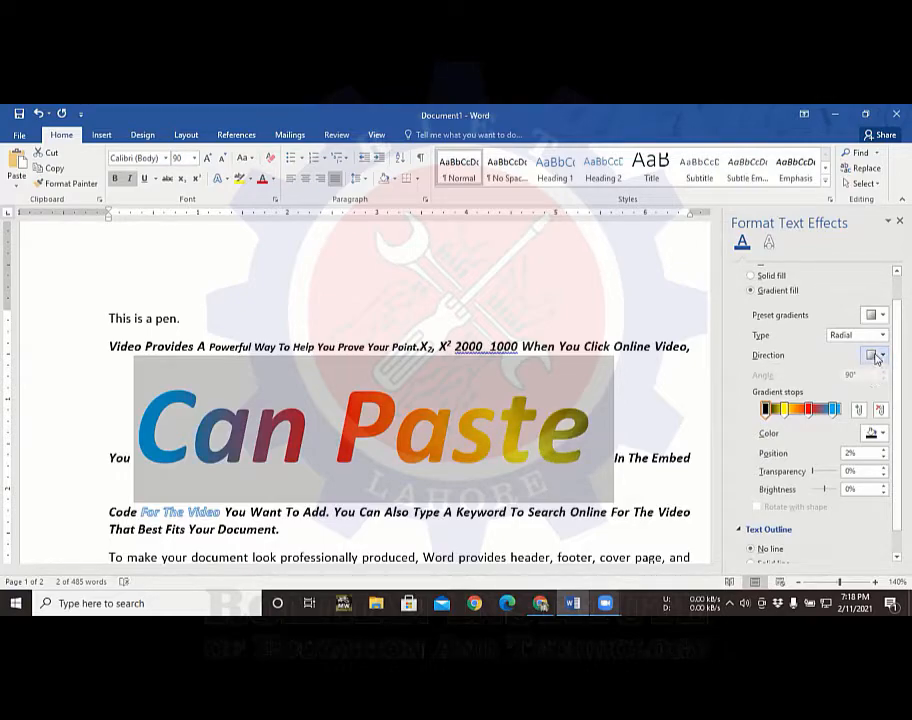
- Change the gradient type to Rectangular and set its direction from the top-left corner
{"action": "left_click", "coordinate": [873, 336]}
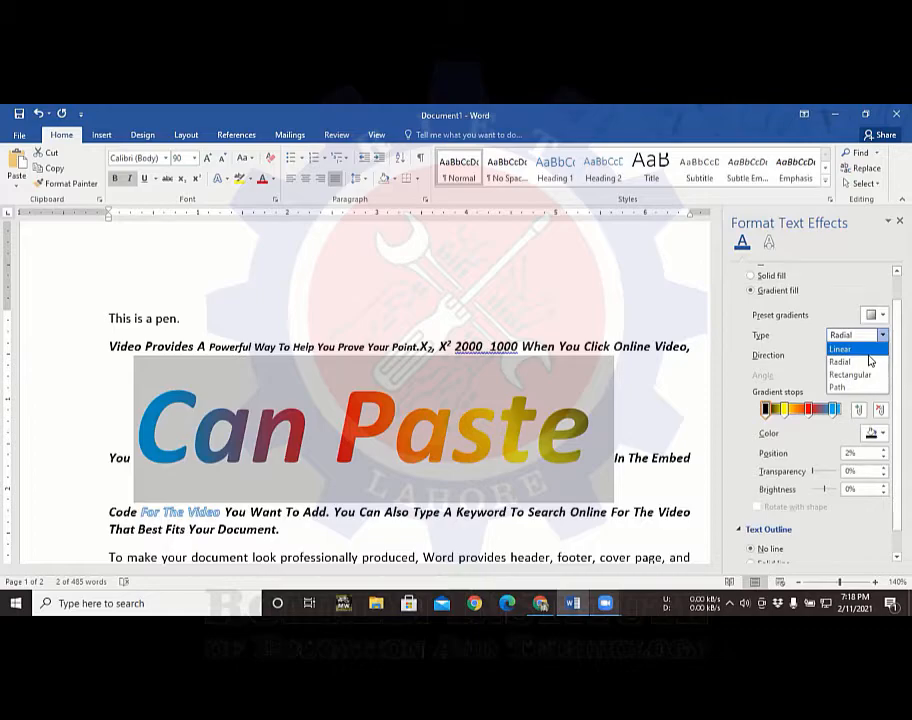
{"action": "left_click", "coordinate": [869, 375]}
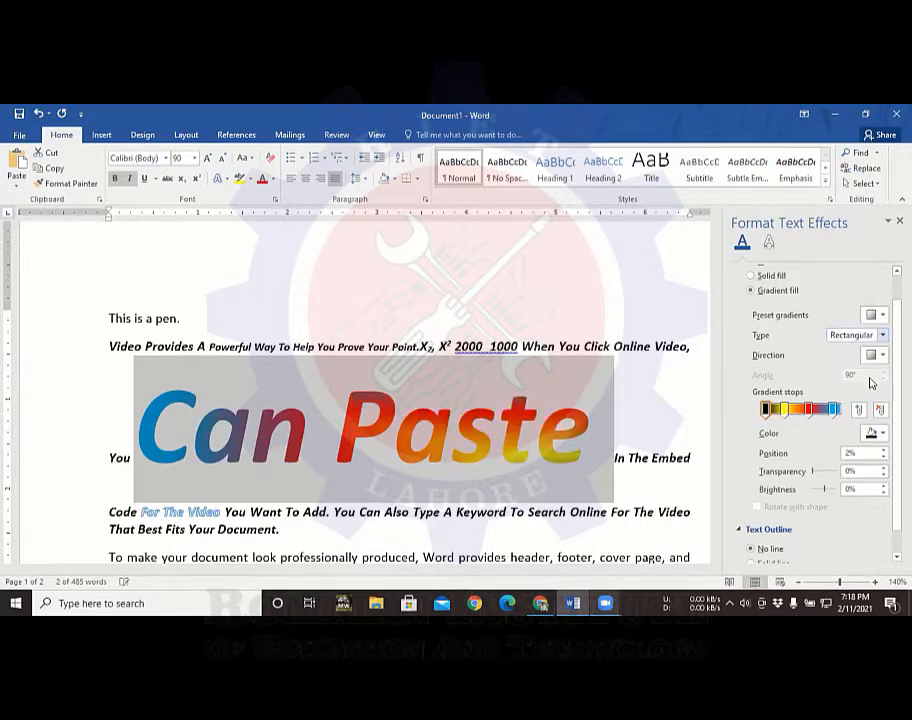
{"action": "left_click", "coordinate": [876, 356]}
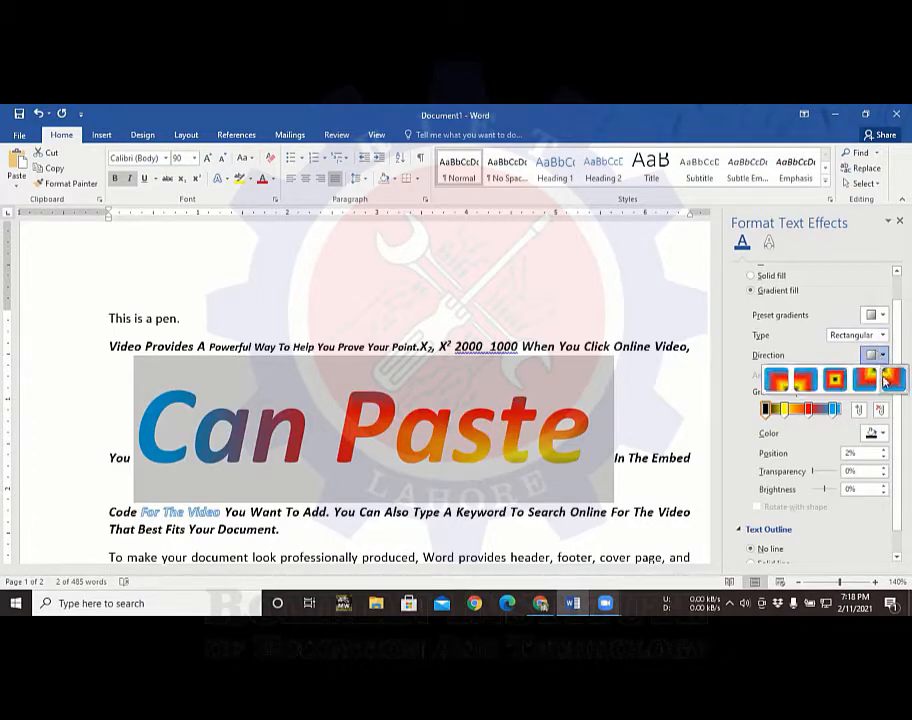
{"action": "left_click", "coordinate": [873, 378]}
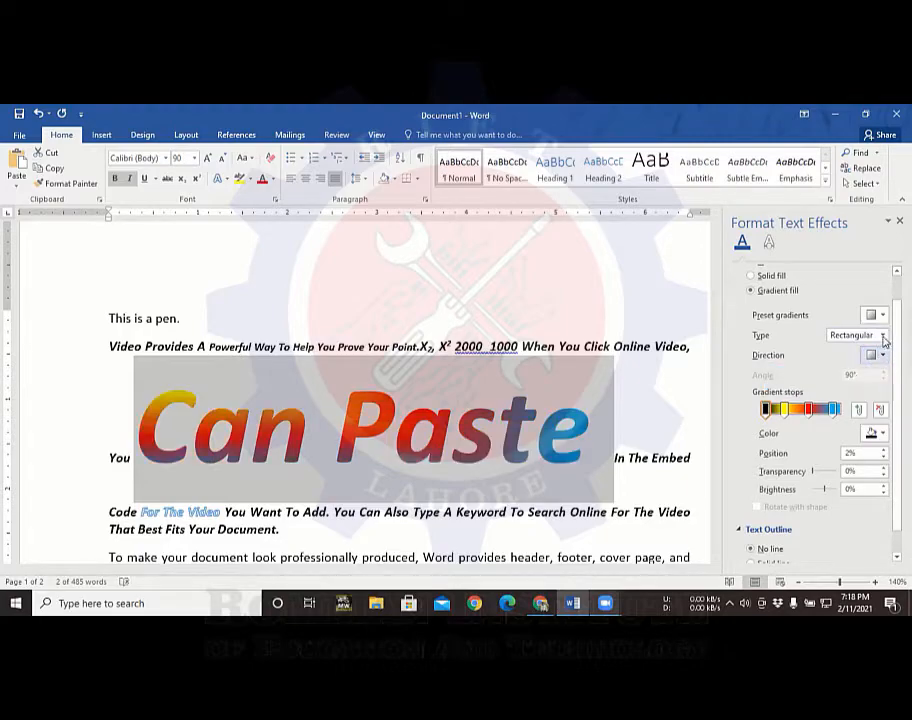
- Change the gradient type to Linear and set its direction straight down at 90°
{"action": "left_click", "coordinate": [882, 335]}
{"action": "left_click", "coordinate": [876, 349]}
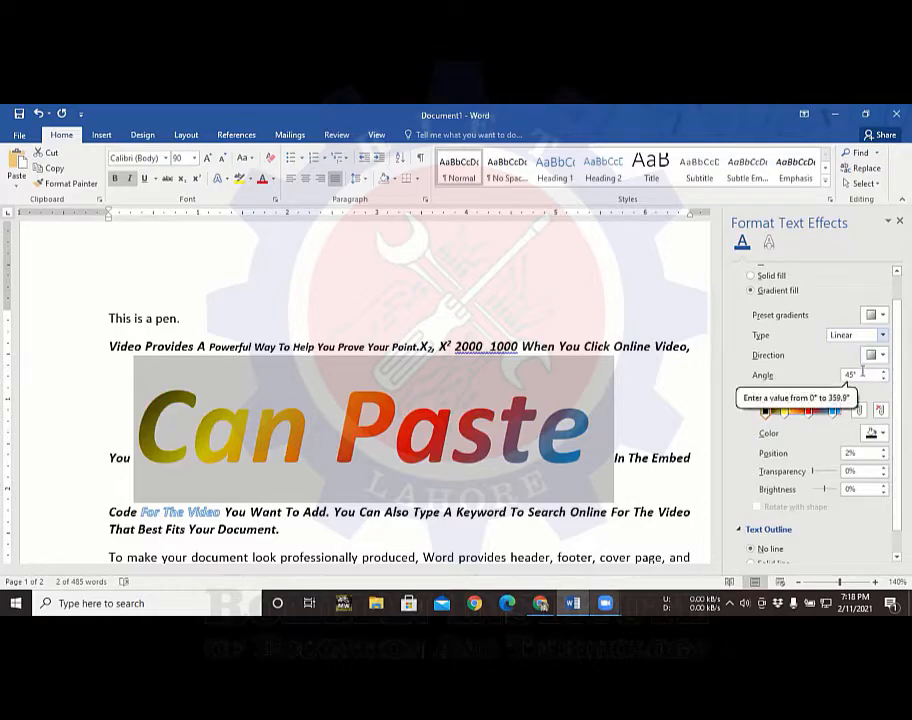
{"action": "left_click", "coordinate": [883, 355]}
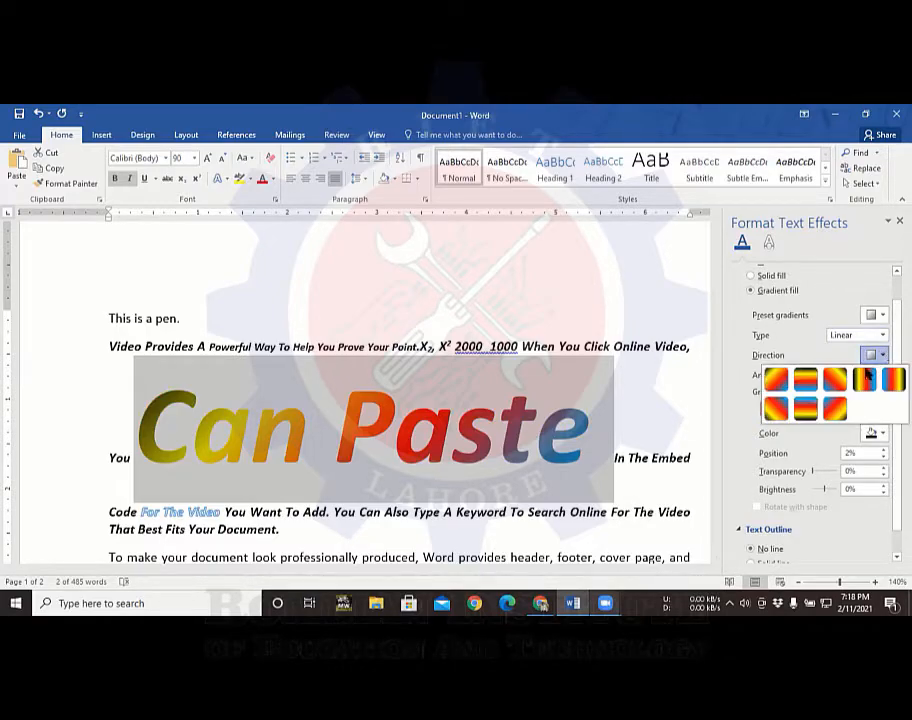
{"action": "left_click", "coordinate": [781, 411]}
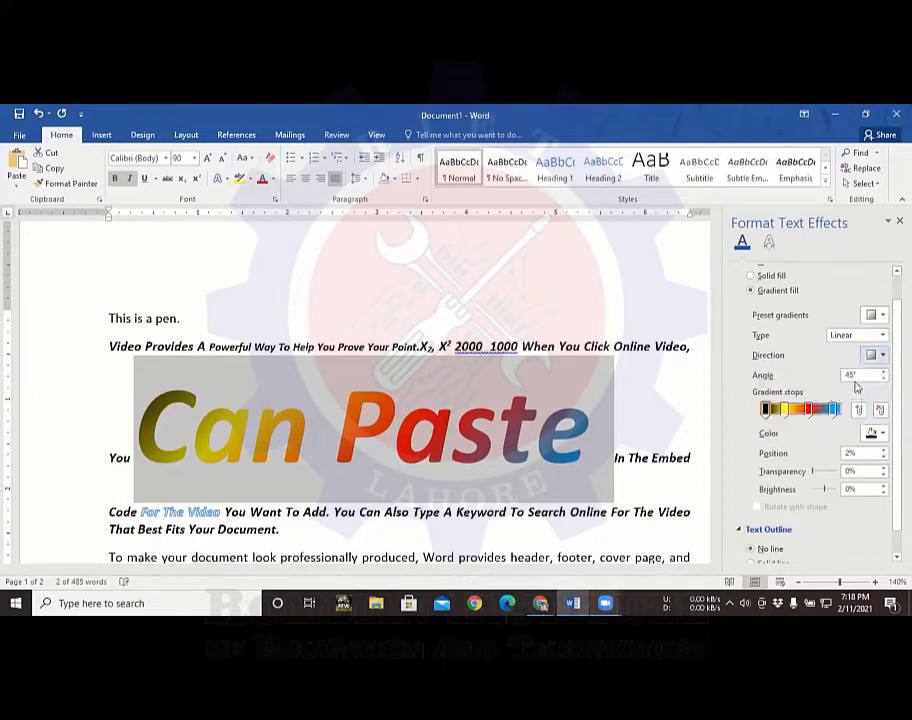
{"action": "left_click", "coordinate": [883, 355]}
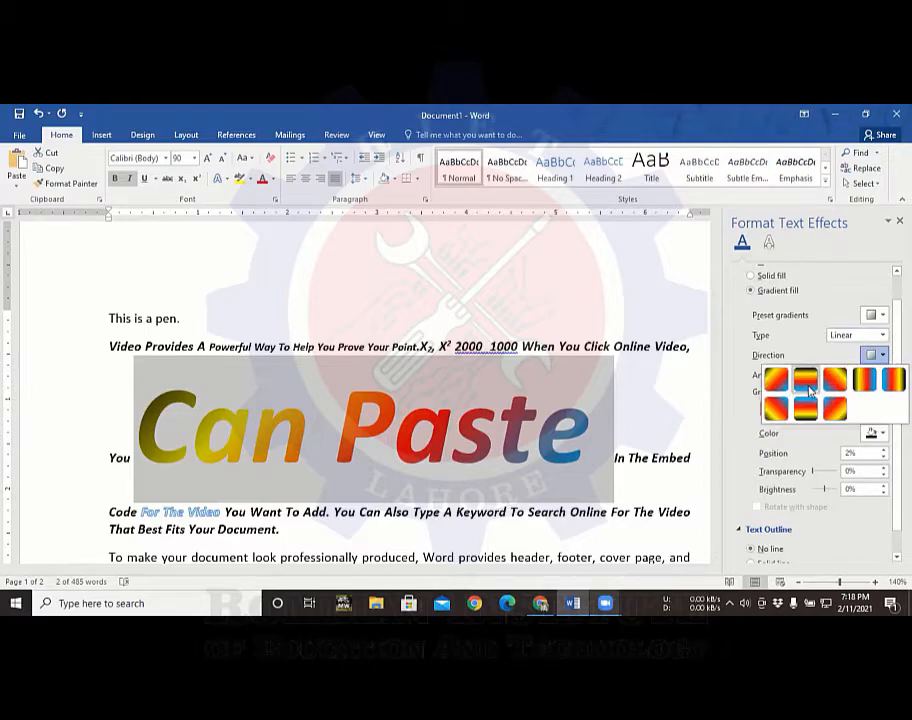
{"action": "left_click", "coordinate": [806, 378]}
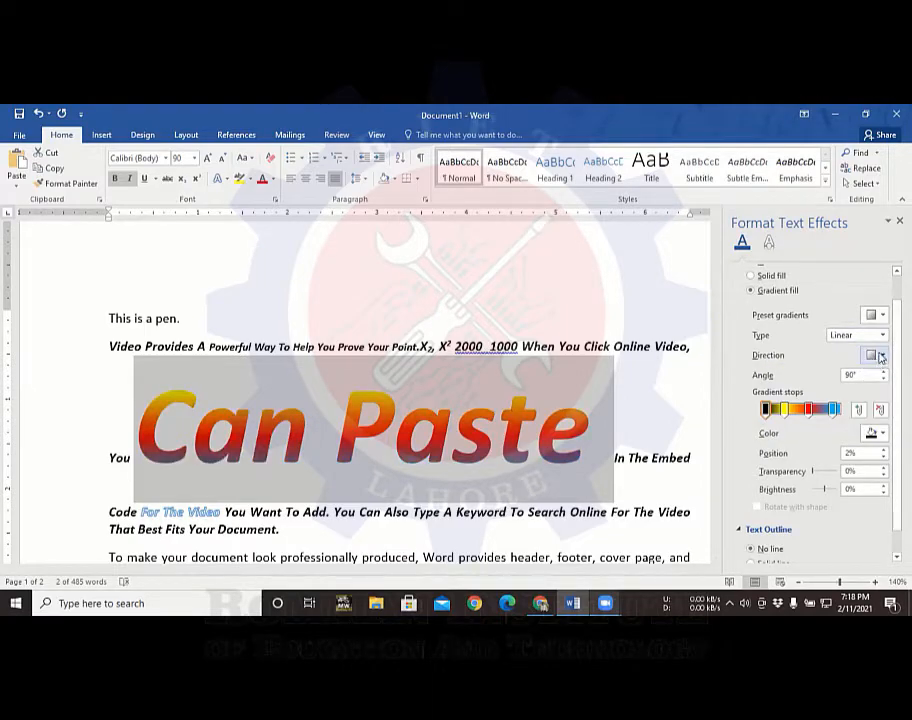
- Cycle the linear gradient through the 135° diagonal and left-to-right directions, ending with right-to-left at 180°
{"action": "left_click", "coordinate": [876, 355]}
{"action": "left_click", "coordinate": [837, 384]}
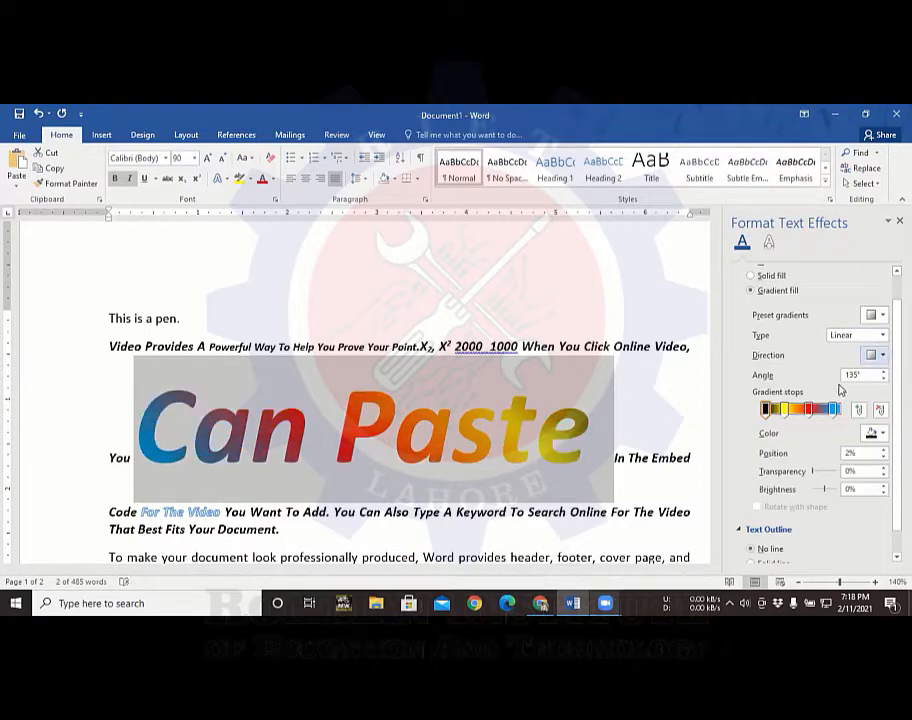
{"action": "left_click", "coordinate": [876, 355]}
{"action": "left_click", "coordinate": [866, 378]}
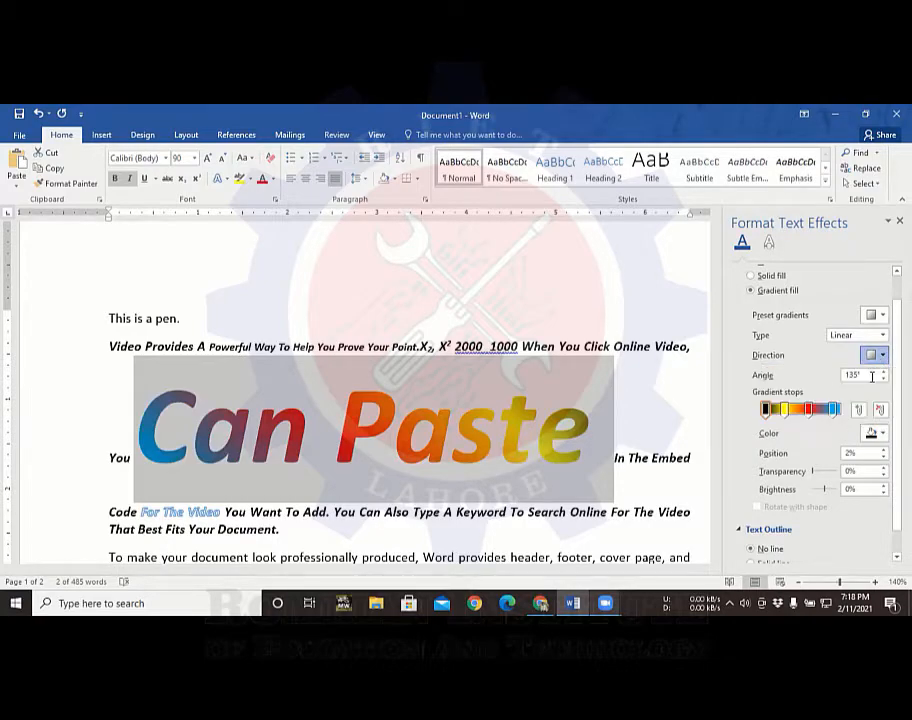
{"action": "left_click", "coordinate": [878, 355]}
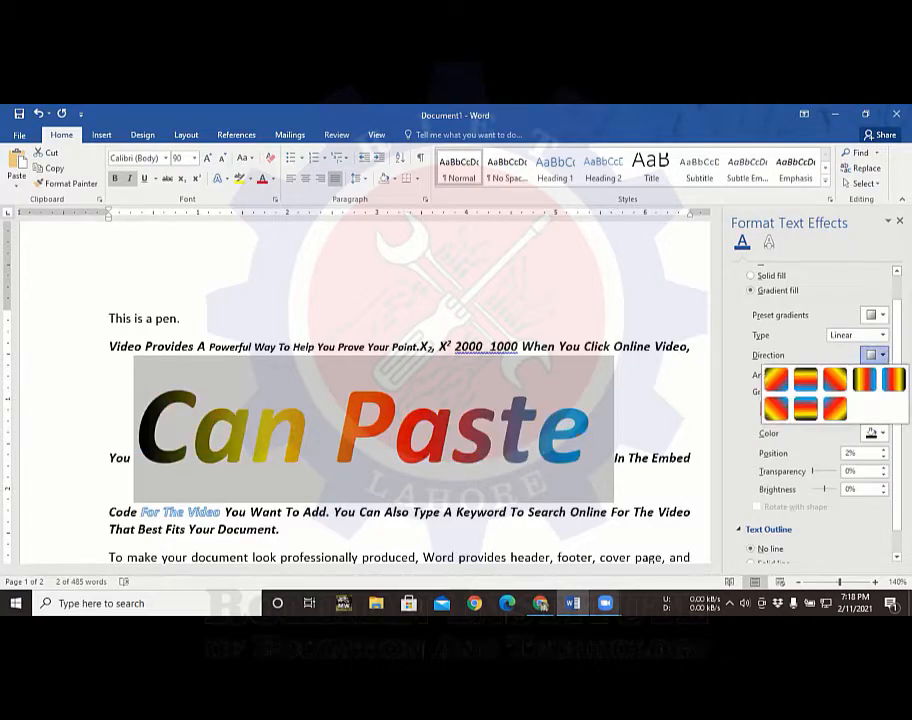
{"action": "left_click", "coordinate": [893, 378]}
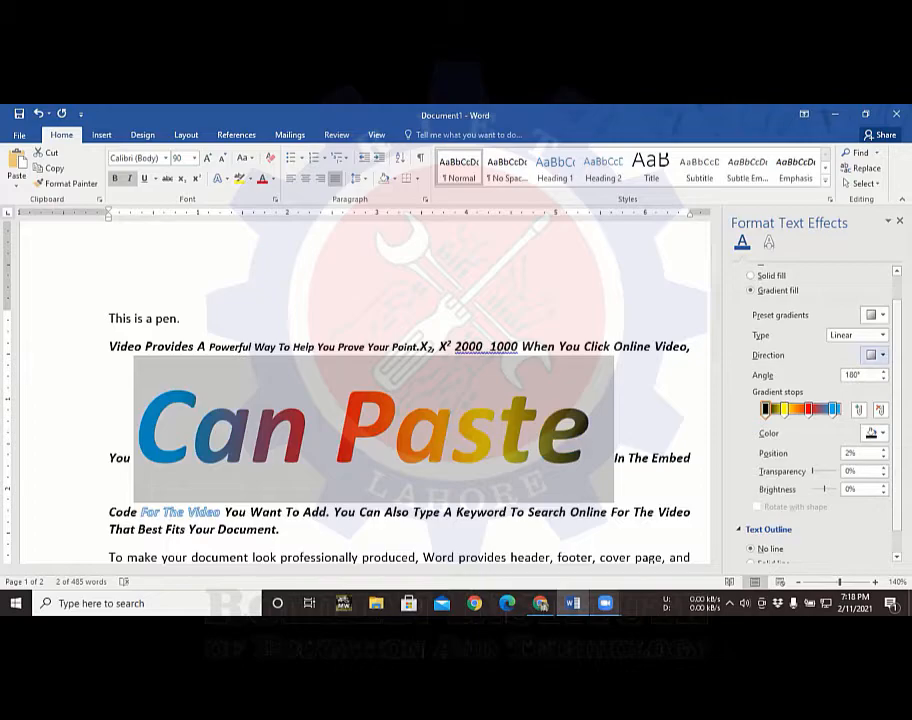
- Switch the linear gradient's direction to left-to-right at 0° and return it to right-to-left at 180°
{"action": "left_click", "coordinate": [878, 355]}
{"action": "left_click", "coordinate": [865, 377]}
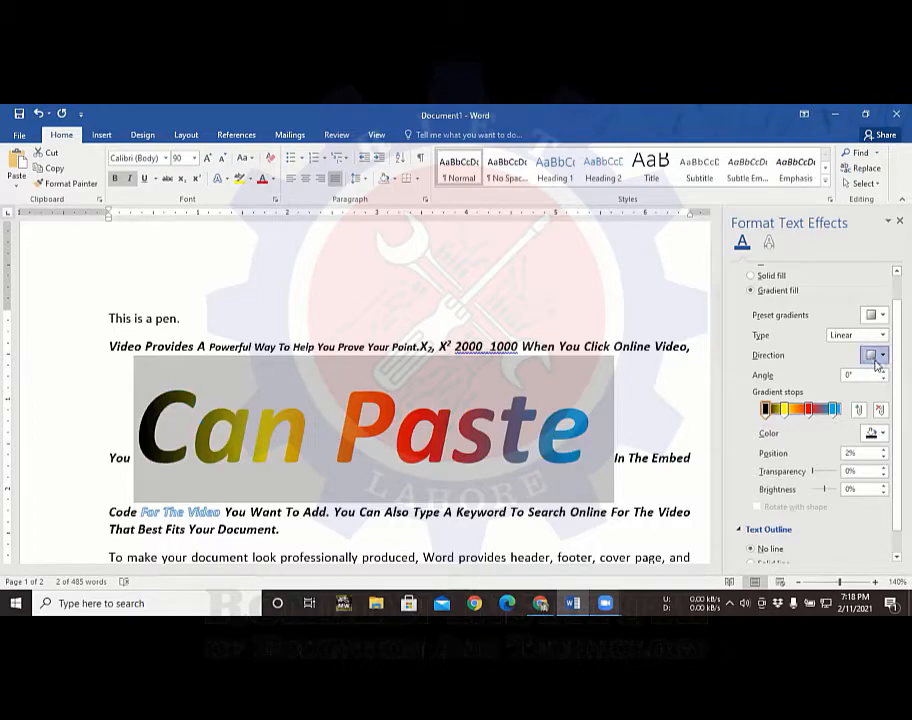
{"action": "left_click", "coordinate": [876, 357]}
{"action": "left_click", "coordinate": [779, 401]}
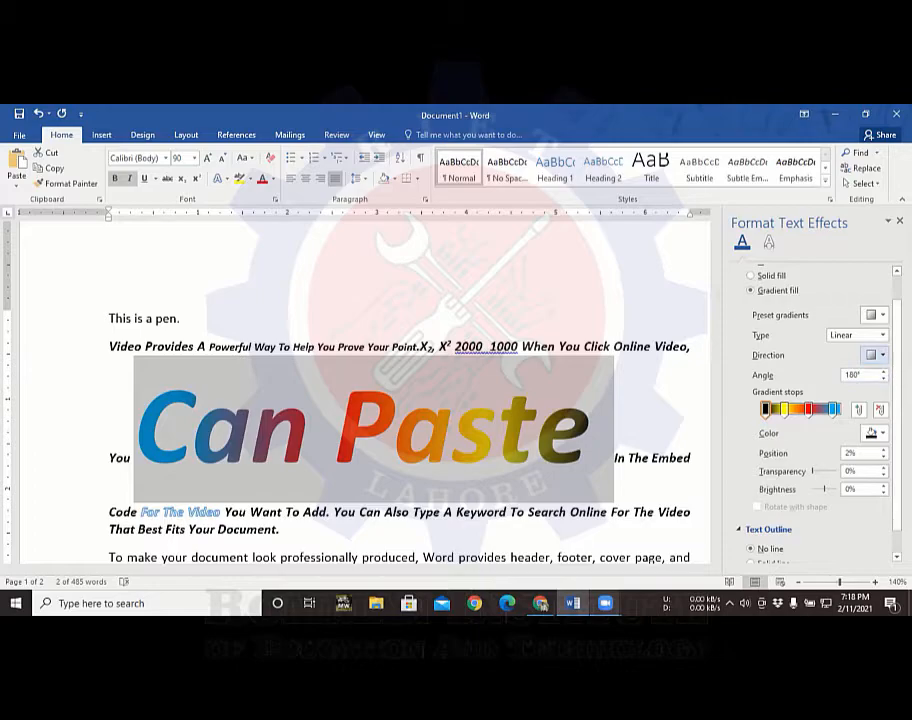
- Raise the black gradient stop's position to 34%, and bring the stop back to 6%
{"action": "scroll", "coordinate": [815, 400], "scroll_direction": "down", "scroll_amount": 1}
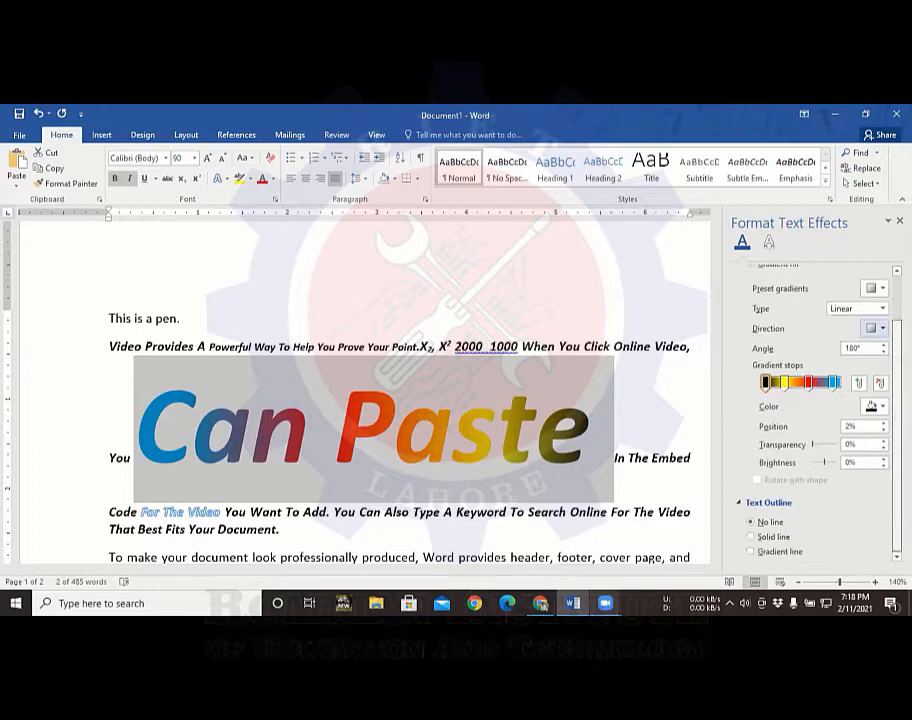
{"action": "left_click", "coordinate": [765, 383]}
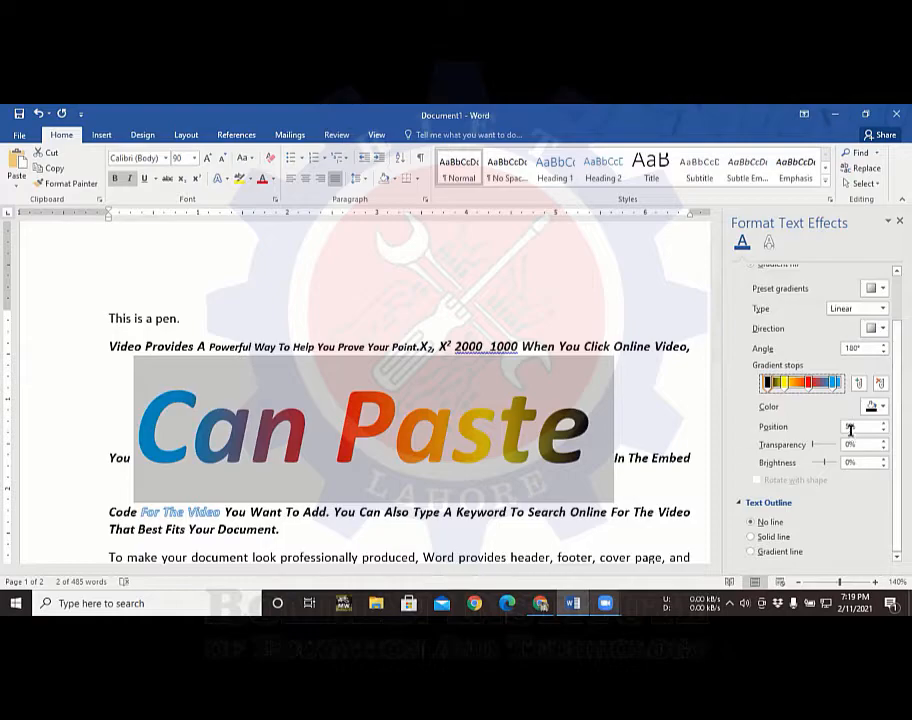
{"action": "left_click", "coordinate": [883, 424]}
{"action": "left_click", "coordinate": [883, 424]}
{"action": "left_click", "coordinate": [883, 424]}
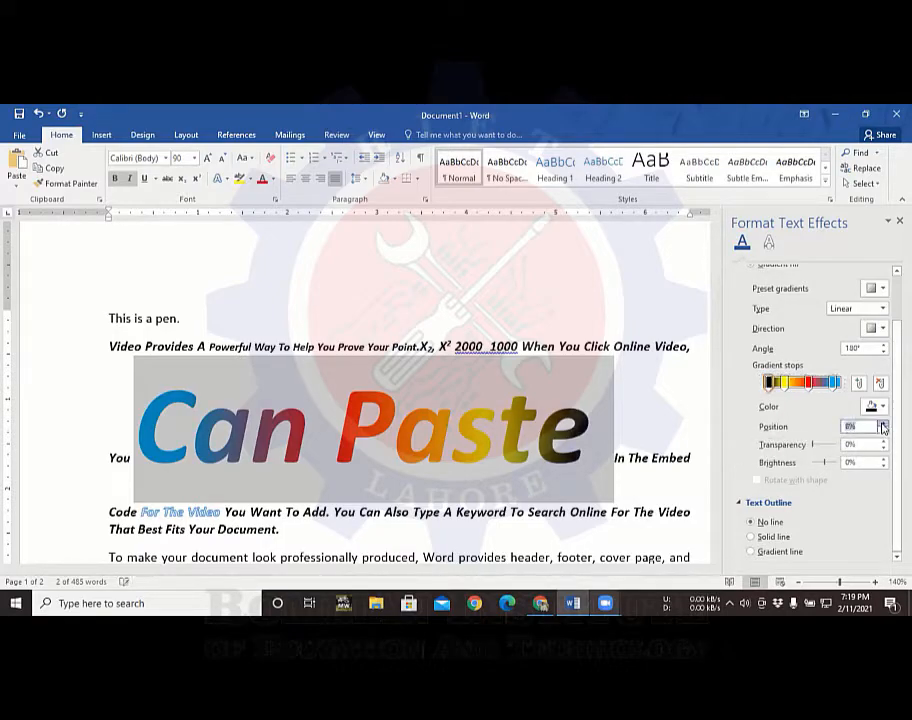
{"action": "left_click", "coordinate": [883, 424]}
{"action": "left_click", "coordinate": [883, 424]}
{"action": "left_click", "coordinate": [883, 424]}
{"action": "left_click", "coordinate": [883, 424]}
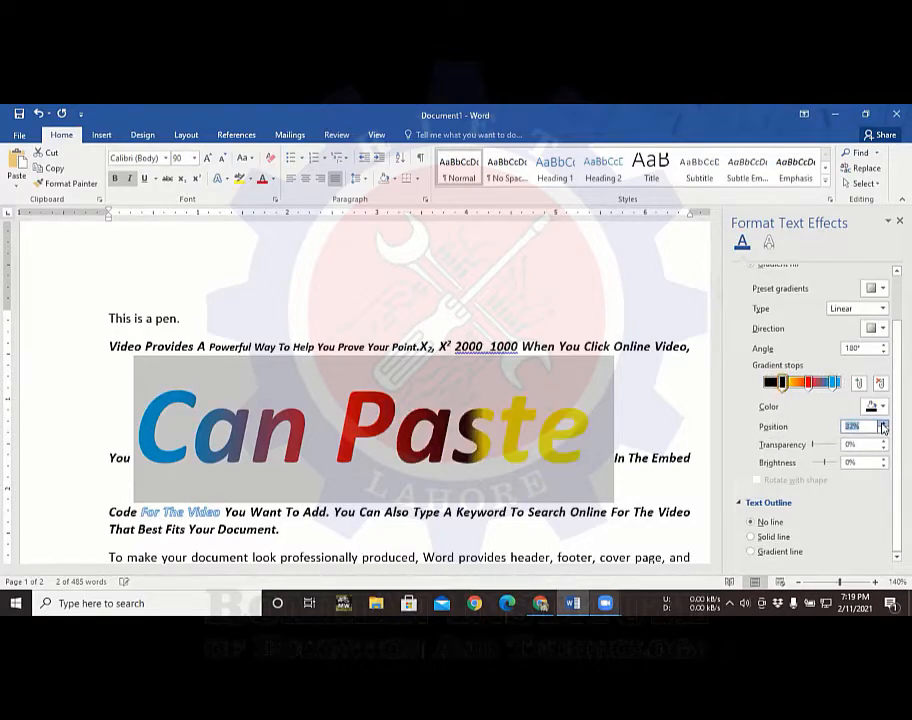
{"action": "left_click", "coordinate": [883, 425]}
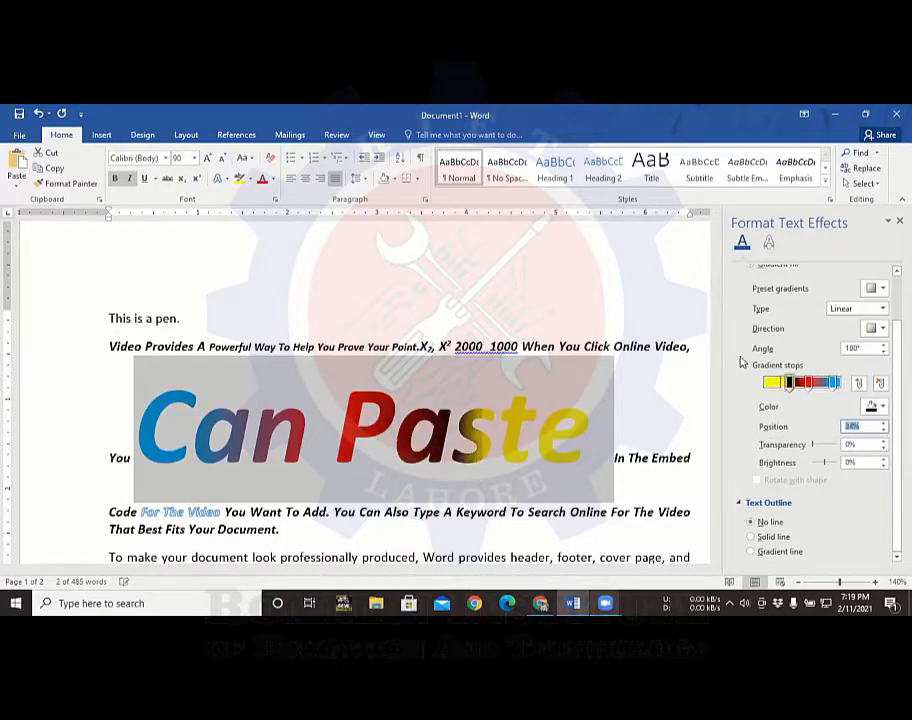
{"action": "left_click", "coordinate": [795, 384]}
{"action": "left_click_drag", "start_coordinate": [795, 384], "coordinate": [768, 384]}
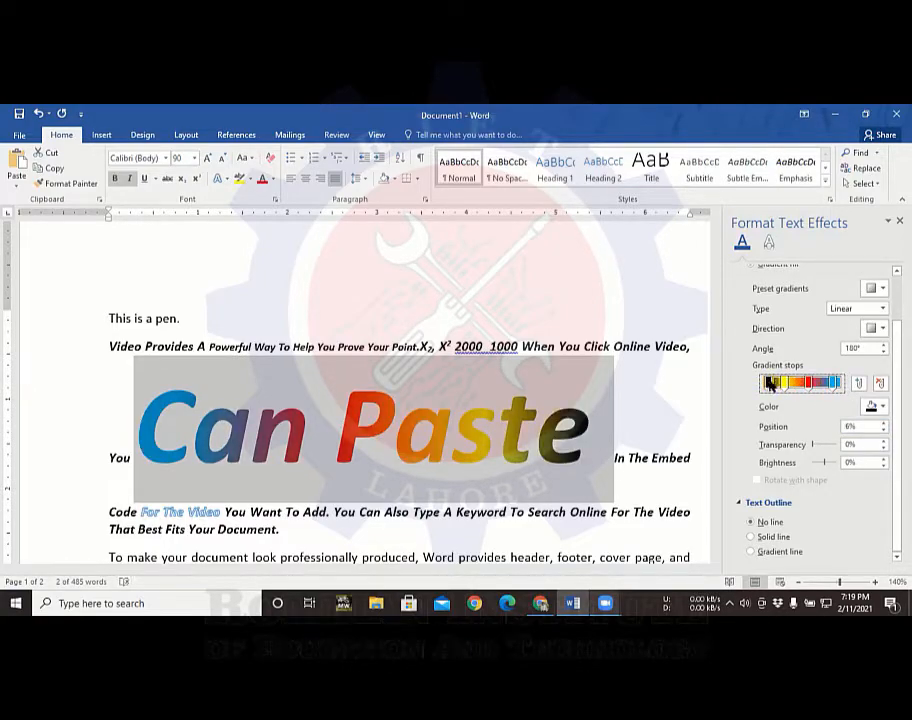
- Increase the black gradient stop's transparency gradually to 100%
{"action": "left_click", "coordinate": [883, 441]}
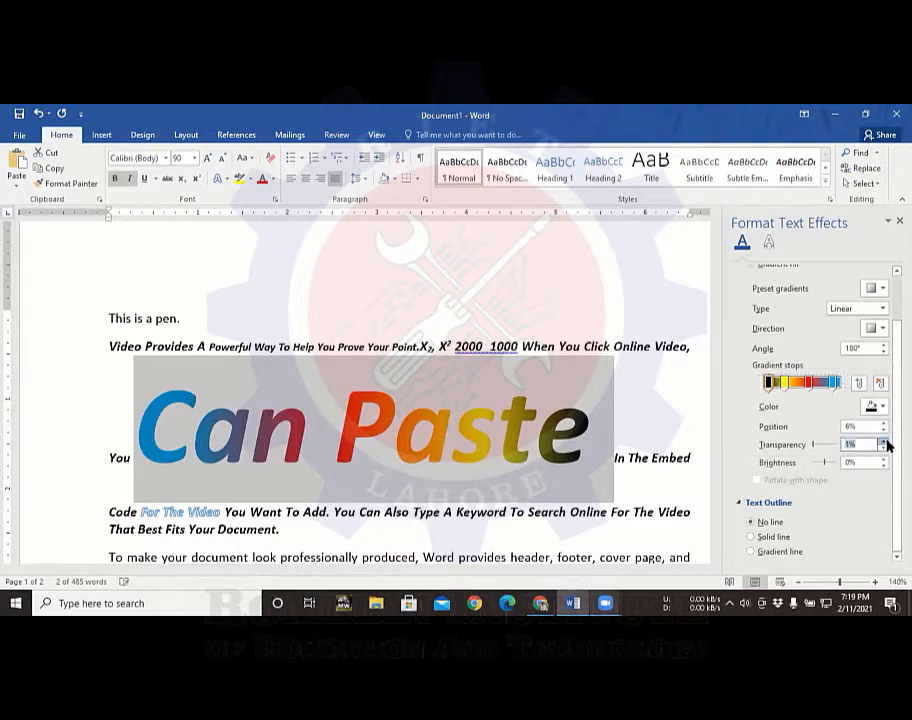
{"action": "left_click", "coordinate": [886, 446]}
{"action": "left_click", "coordinate": [886, 446]}
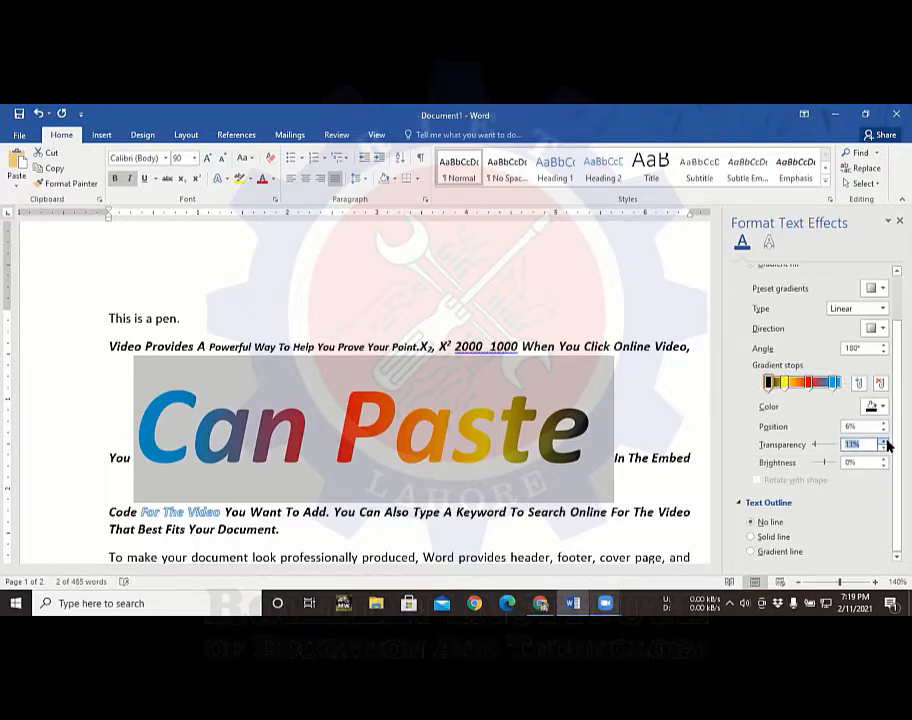
{"action": "left_click", "coordinate": [886, 446]}
{"action": "left_click", "coordinate": [886, 446]}
{"action": "left_click", "coordinate": [886, 446]}
{"action": "left_click", "coordinate": [886, 446]}
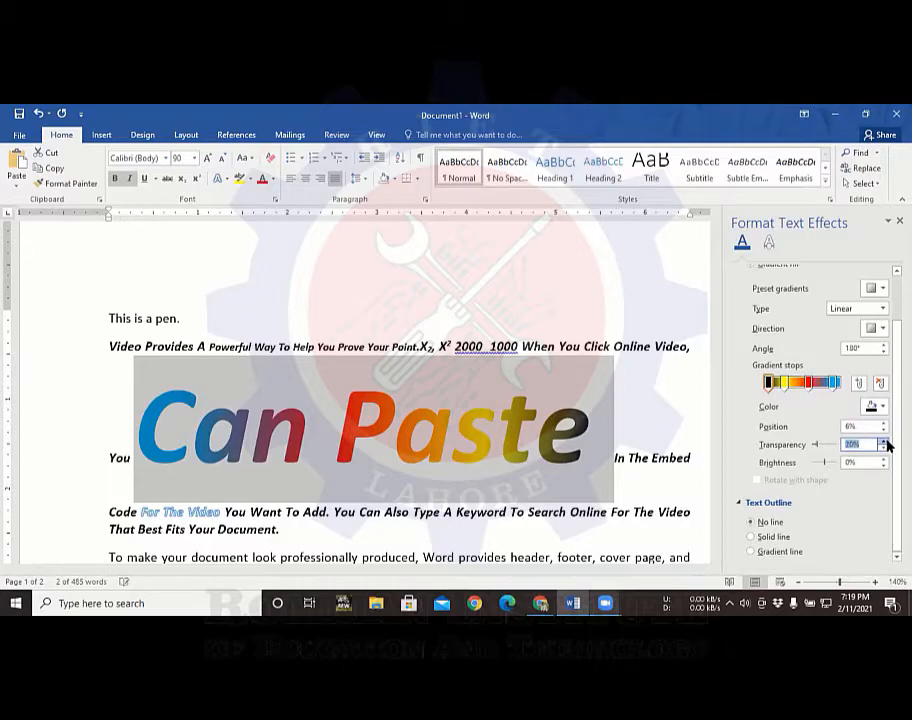
{"action": "left_click", "coordinate": [886, 442]}
{"action": "left_click", "coordinate": [886, 442]}
{"action": "left_click", "coordinate": [886, 442]}
{"action": "left_click", "coordinate": [886, 442]}
{"action": "left_click", "coordinate": [886, 442]}
{"action": "left_click", "coordinate": [886, 442]}
{"action": "left_click", "coordinate": [886, 442]}
{"action": "left_click", "coordinate": [886, 442]}
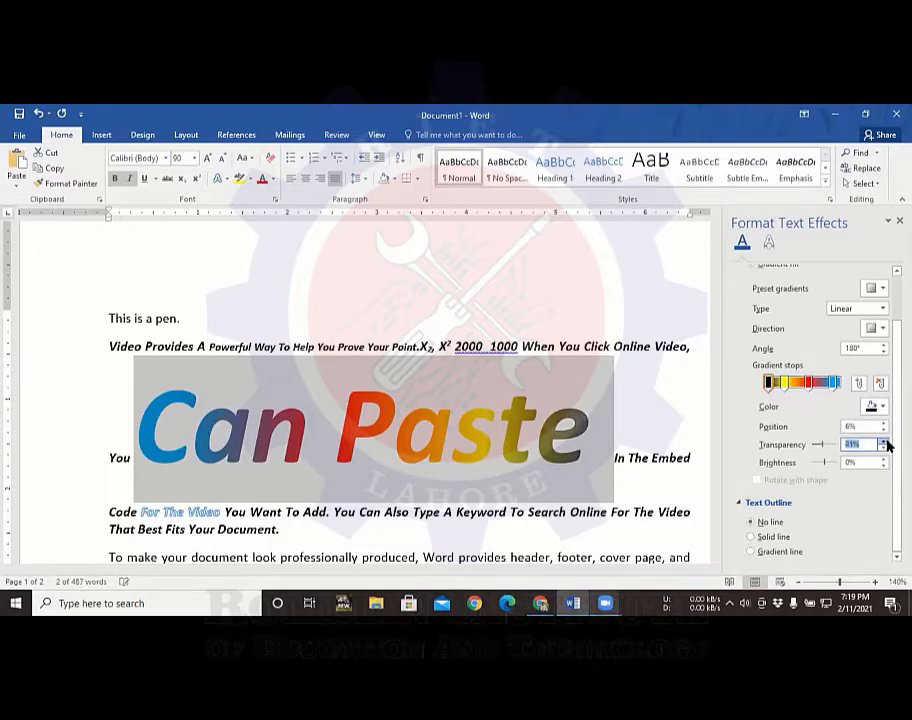
{"action": "left_click", "coordinate": [886, 442]}
{"action": "left_click", "coordinate": [886, 442]}
{"action": "left_click", "coordinate": [886, 442]}
{"action": "left_click", "coordinate": [886, 442]}
{"action": "left_click", "coordinate": [886, 442]}
{"action": "left_click", "coordinate": [886, 442]}
{"action": "left_click", "coordinate": [886, 442]}
{"action": "left_click", "coordinate": [886, 442]}
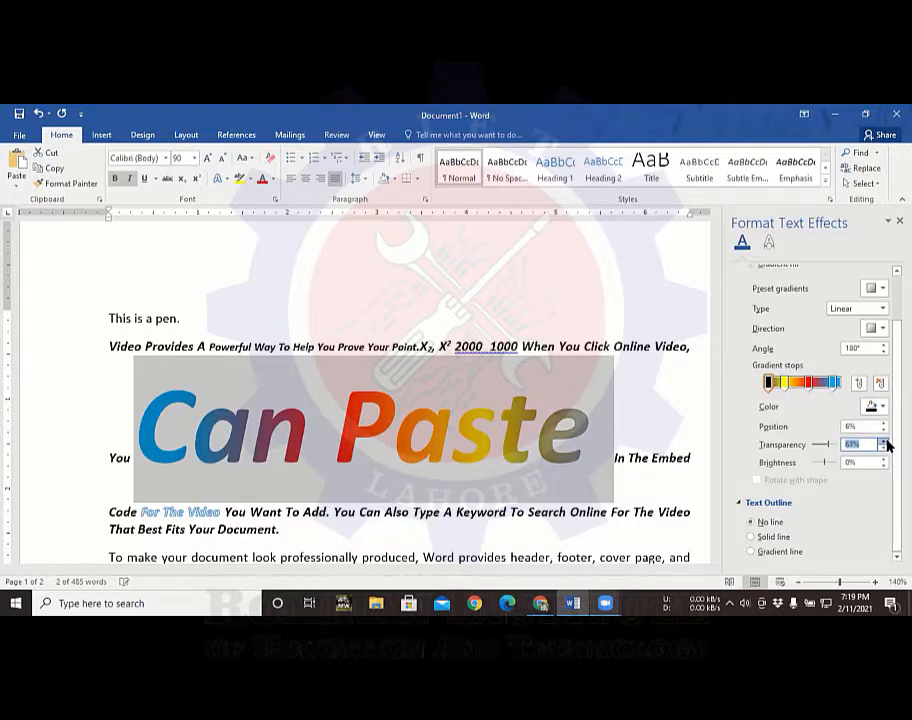
{"action": "left_click", "coordinate": [886, 442]}
{"action": "left_click", "coordinate": [886, 442]}
{"action": "left_click", "coordinate": [886, 442]}
{"action": "left_click", "coordinate": [886, 442]}
{"action": "left_click", "coordinate": [886, 442]}
{"action": "left_click", "coordinate": [886, 442]}
{"action": "left_click", "coordinate": [886, 442]}
{"action": "left_click", "coordinate": [886, 442]}
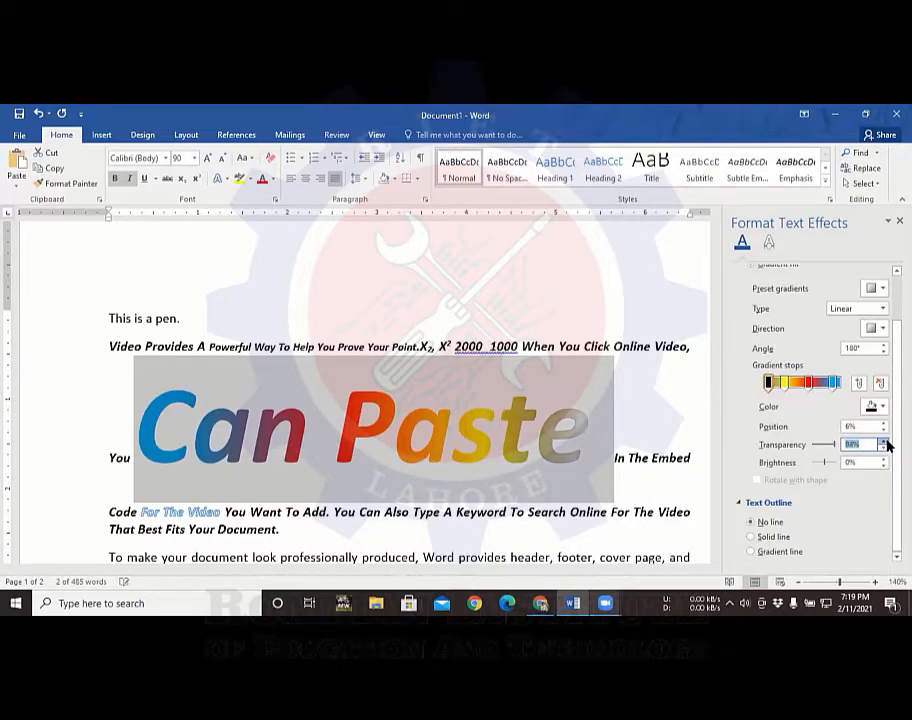
{"action": "left_click", "coordinate": [886, 442]}
{"action": "left_click", "coordinate": [886, 442]}
{"action": "left_click", "coordinate": [886, 442]}
{"action": "left_click", "coordinate": [886, 442]}
{"action": "left_click", "coordinate": [886, 442]}
{"action": "left_click", "coordinate": [886, 442]}
{"action": "left_click", "coordinate": [886, 442]}
{"action": "left_click", "coordinate": [886, 442]}
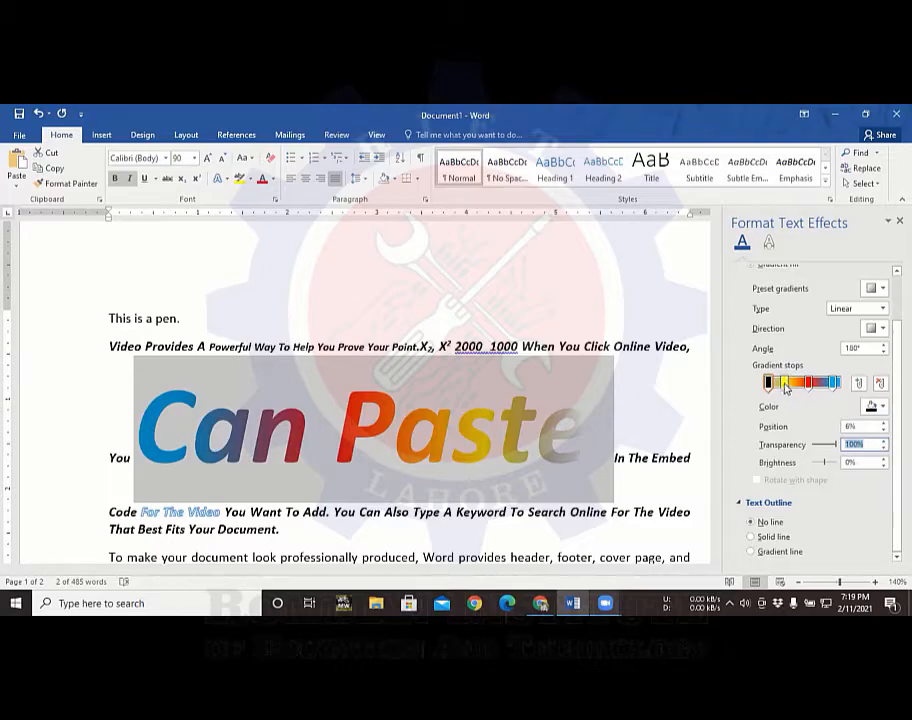
- Move the yellow gradient stop to position 43% and reset the black stop's transparency to 0%
{"action": "left_click_drag", "start_coordinate": [785, 384], "coordinate": [796, 386]}
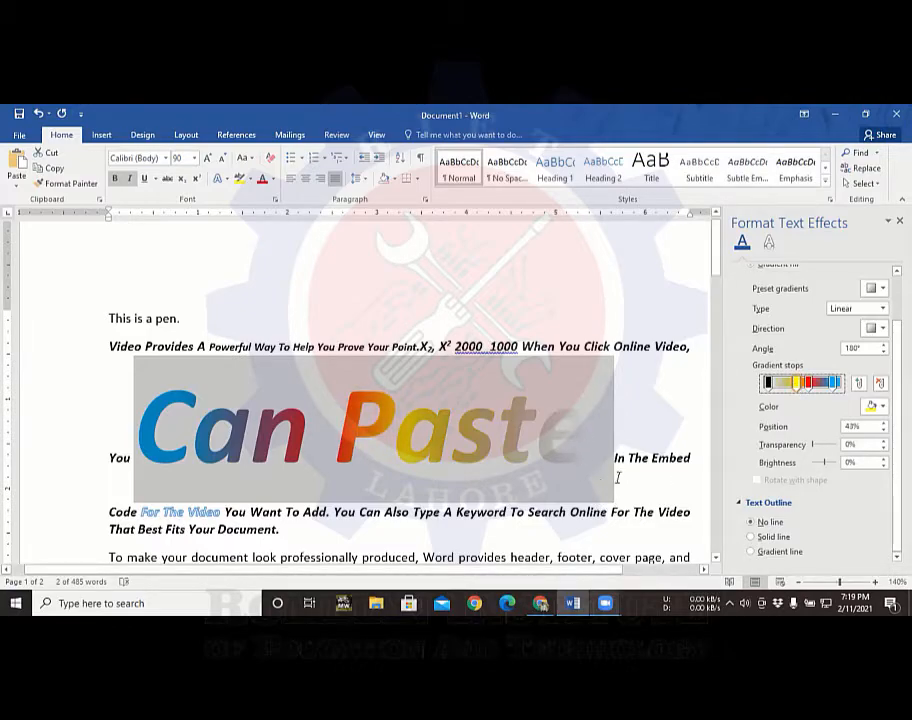
{"action": "left_click", "coordinate": [622, 479]}
{"action": "left_click_drag", "start_coordinate": [588, 432], "coordinate": [205, 380]}
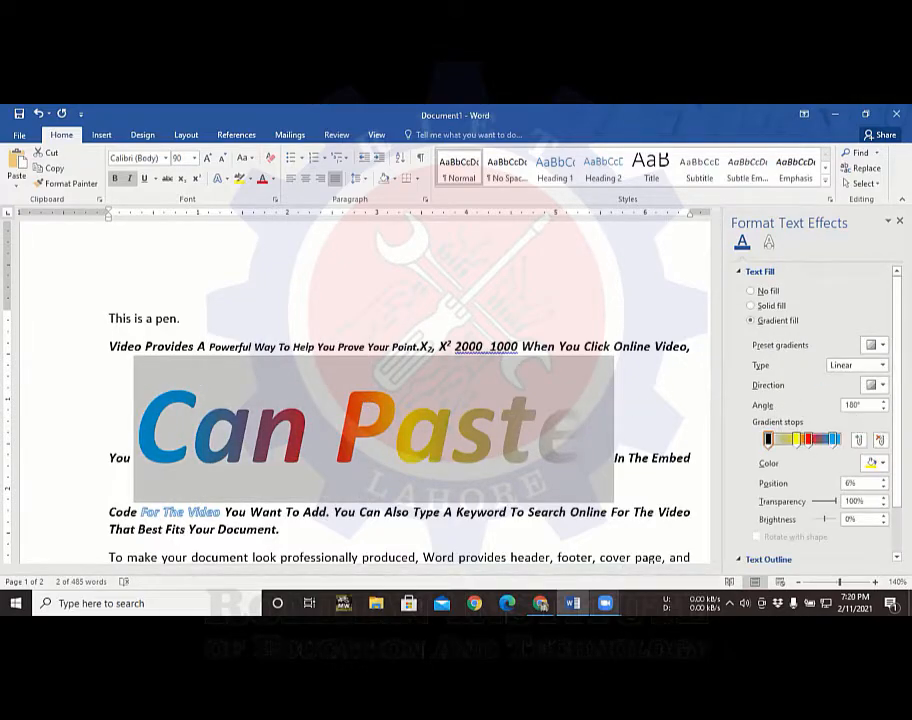
{"action": "scroll", "coordinate": [840, 450], "scroll_direction": "down", "scroll_amount": 2}
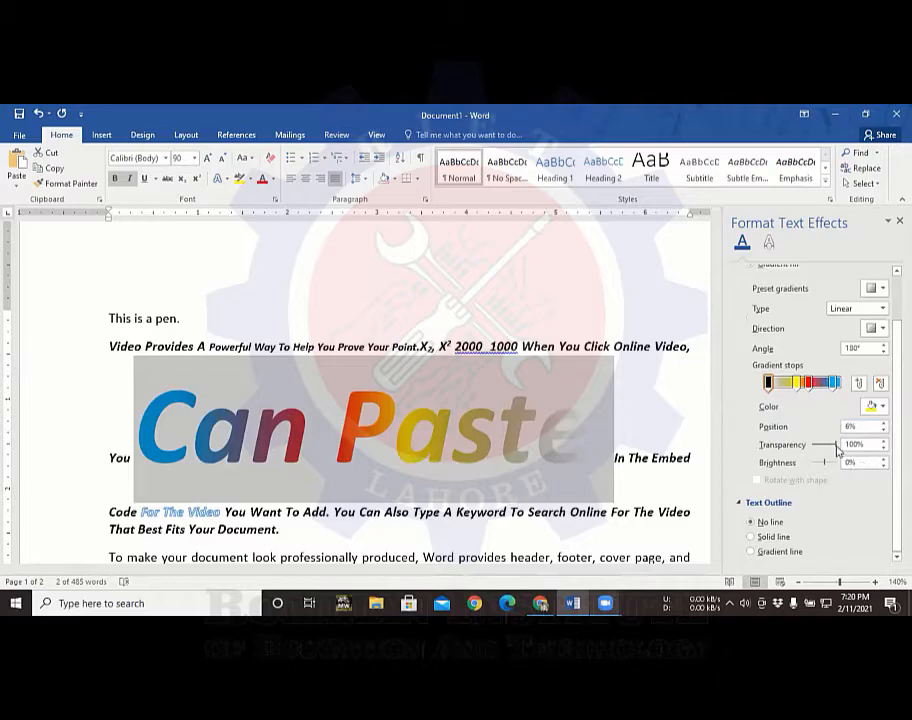
{"action": "left_click_drag", "start_coordinate": [836, 444], "coordinate": [800, 448]}
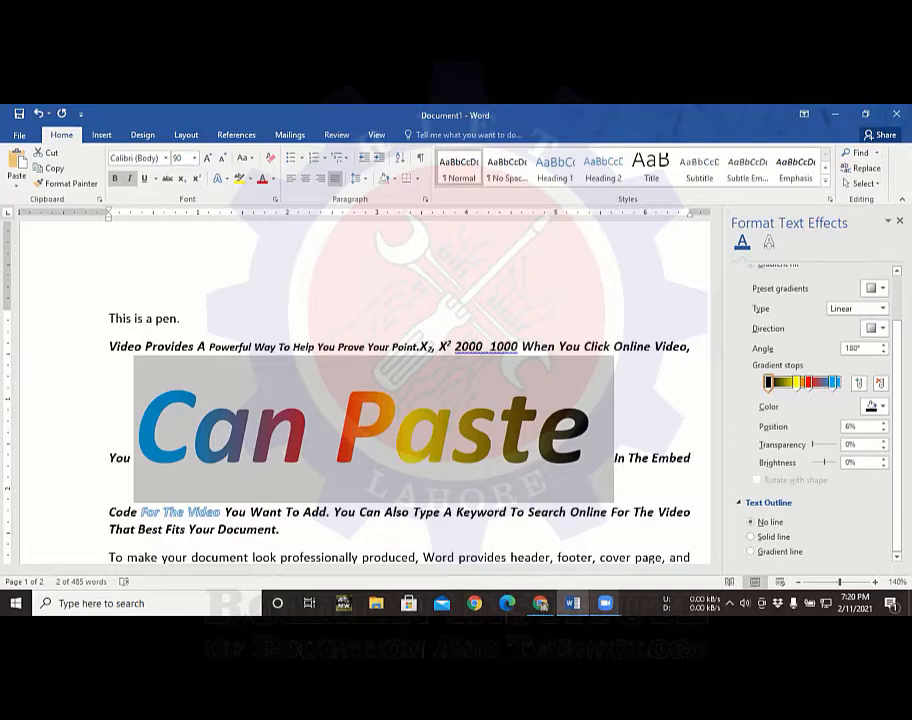
- Reopen the detailed text effect settings through the outline weight options and change the "Can Paste" text fill to a solid fill
{"action": "left_click", "coordinate": [899, 220]}
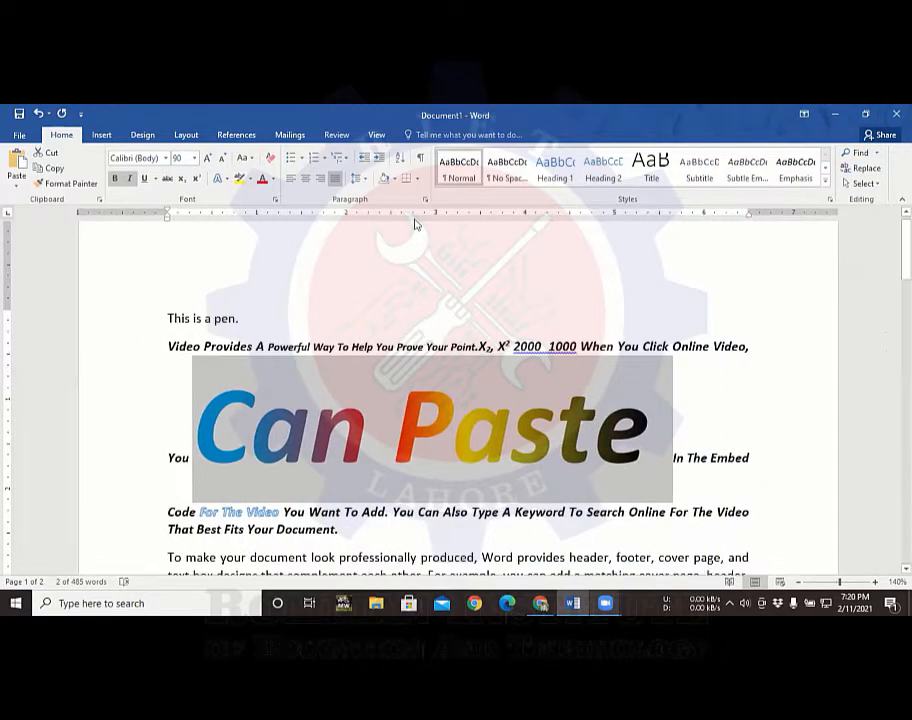
{"action": "left_click", "coordinate": [222, 180]}
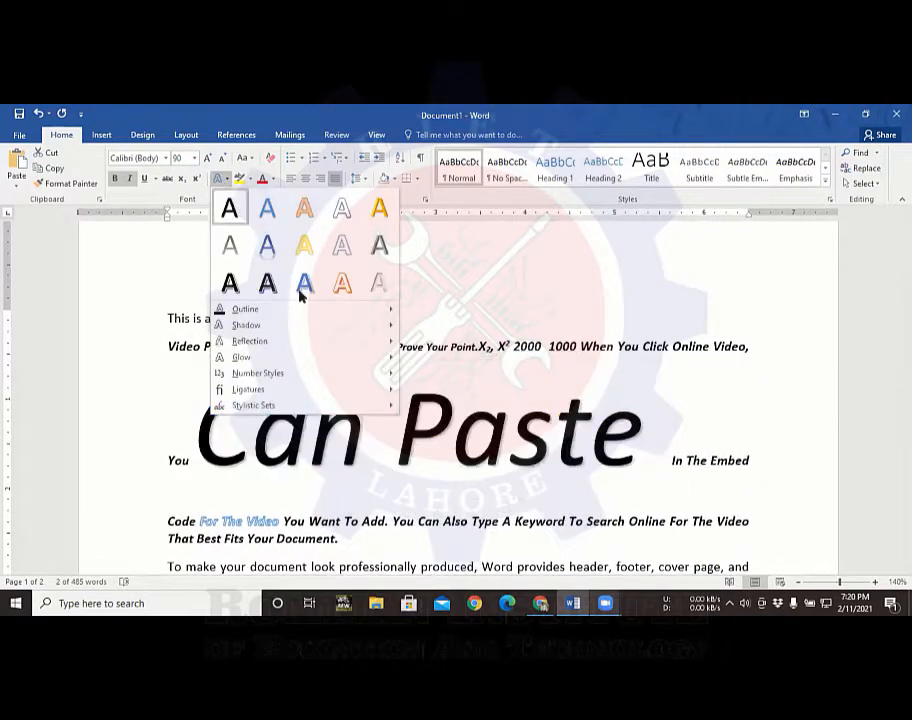
{"action": "mouse_move", "coordinate": [295, 307]}
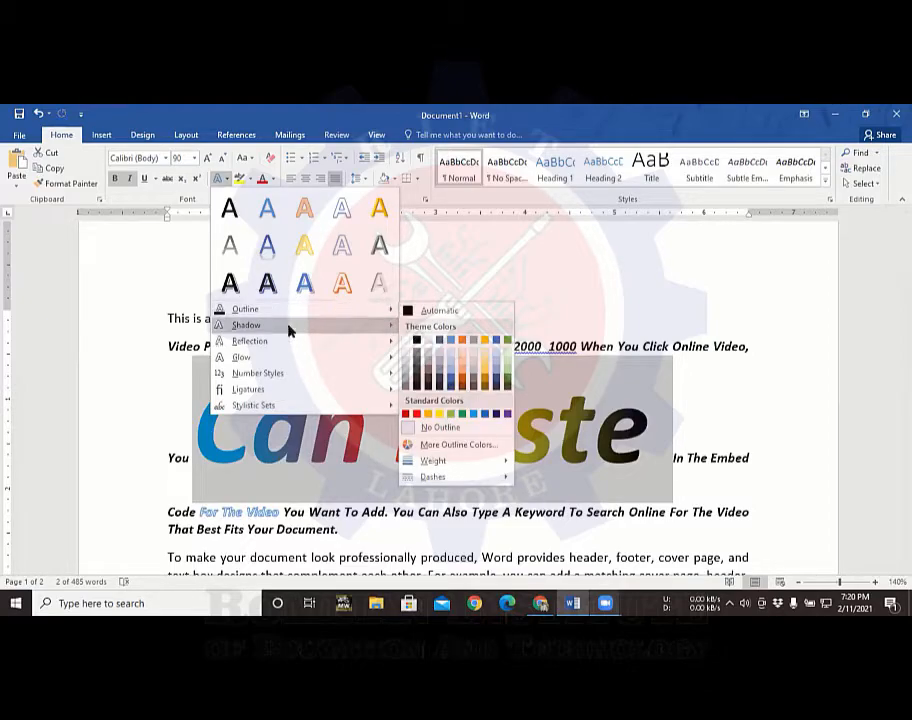
{"action": "mouse_move", "coordinate": [288, 331]}
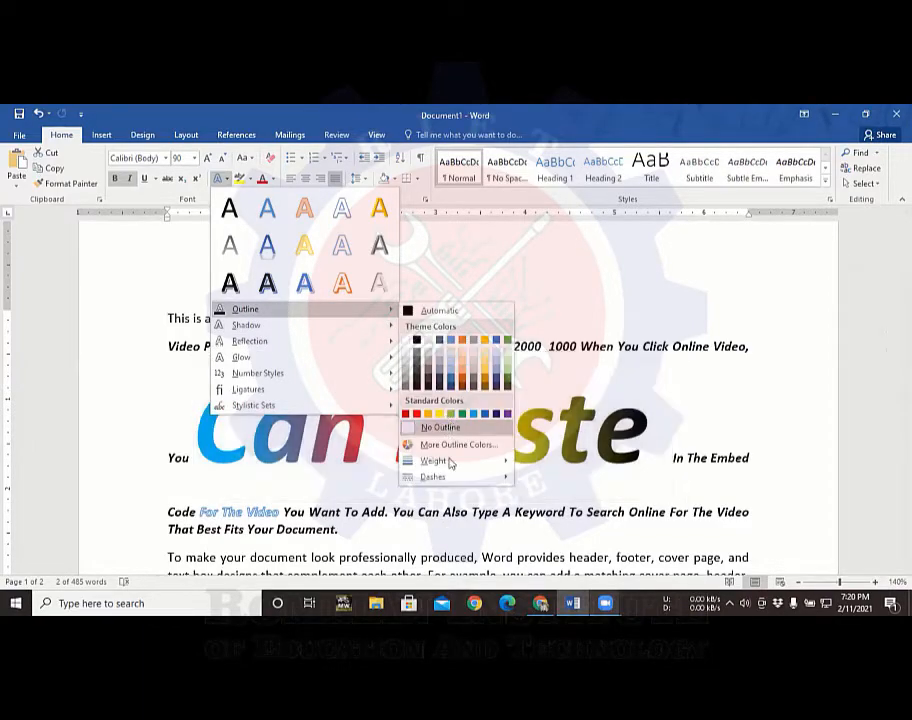
{"action": "mouse_move", "coordinate": [450, 461]}
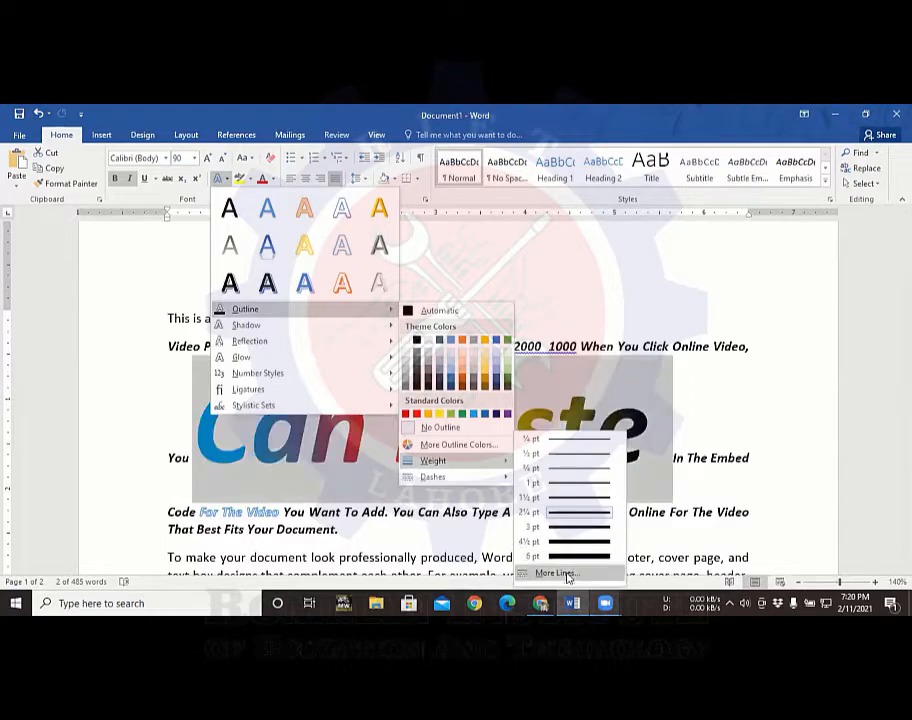
{"action": "left_click", "coordinate": [827, 276]}
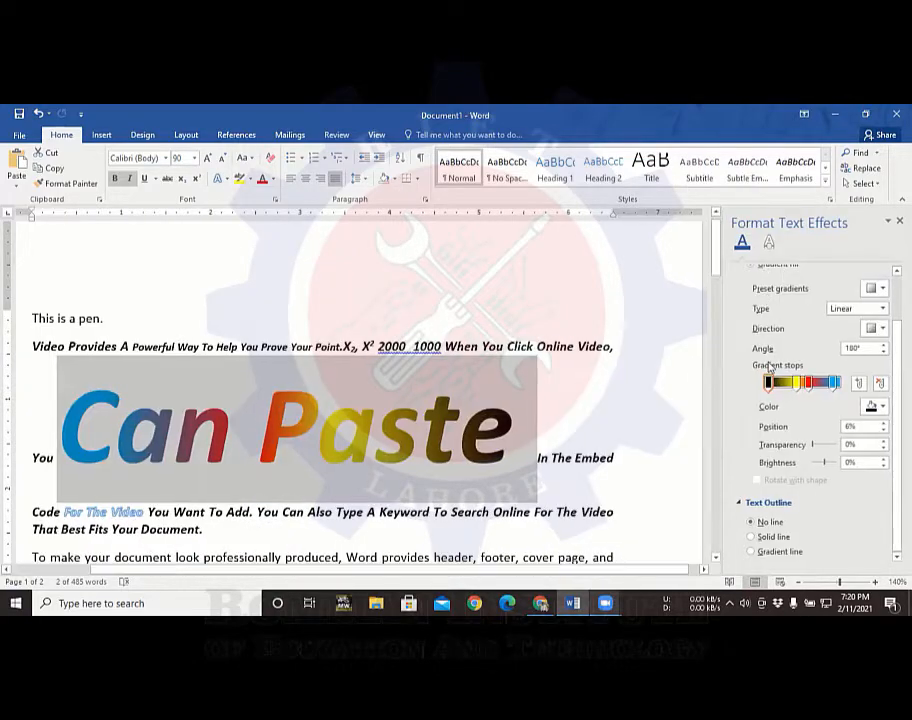
{"action": "scroll", "coordinate": [853, 271], "scroll_direction": "up", "scroll_amount": 1}
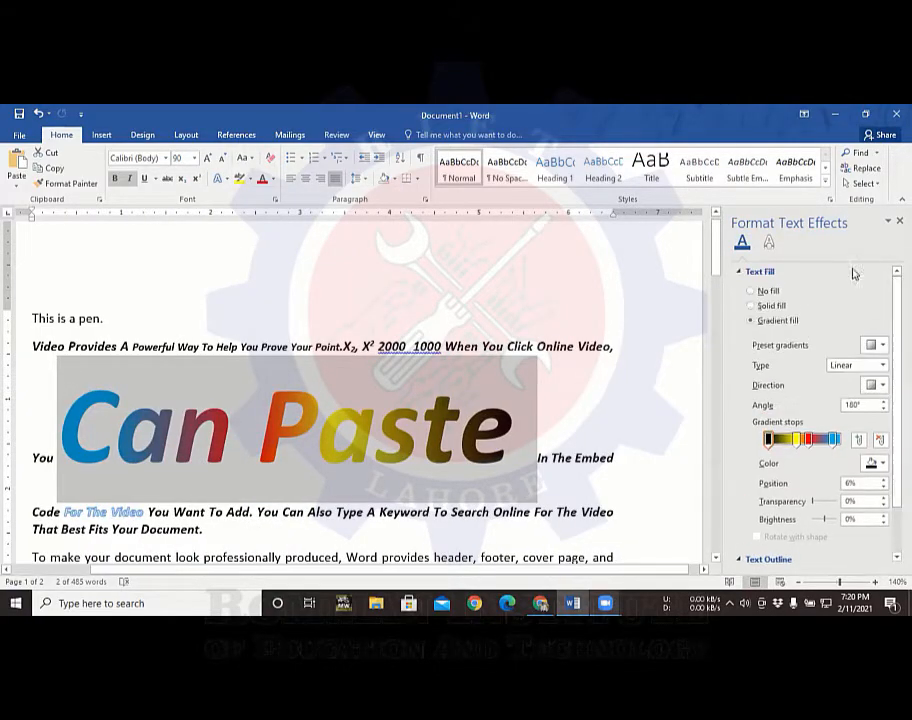
{"action": "left_click", "coordinate": [750, 304]}
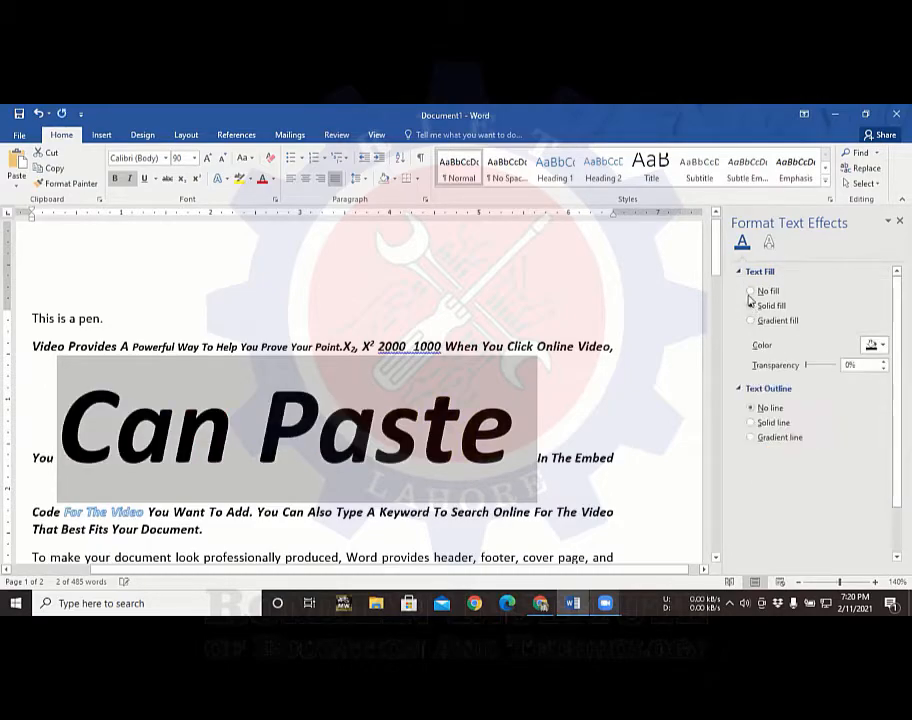
- Apply the perspective shadow preset that falls straight below the "Can Paste" text and set the shadow's transparency to 0%
{"action": "left_click", "coordinate": [741, 271]}
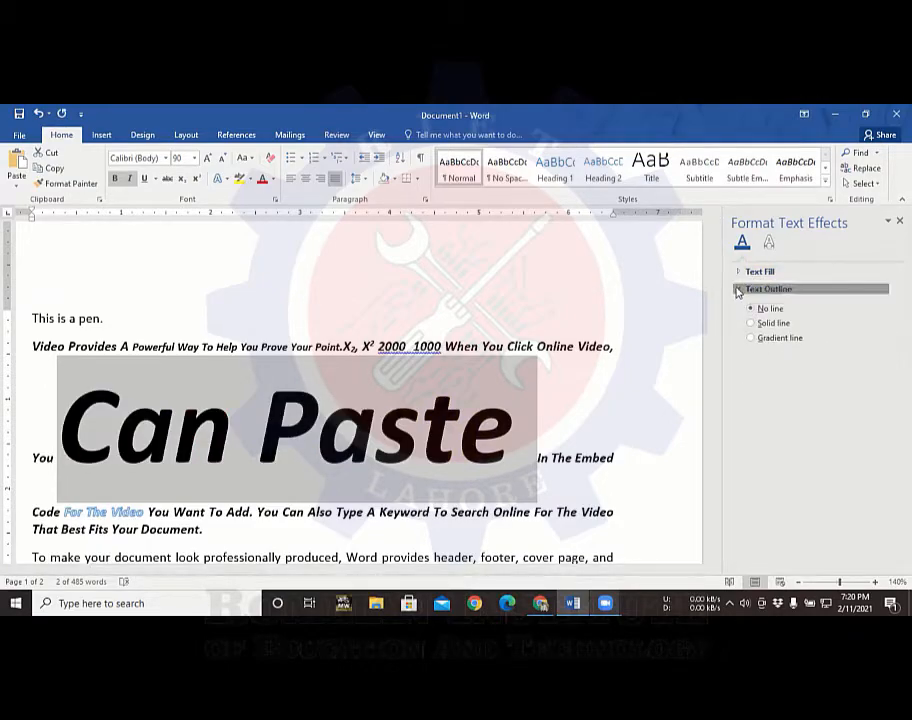
{"action": "left_click", "coordinate": [738, 289]}
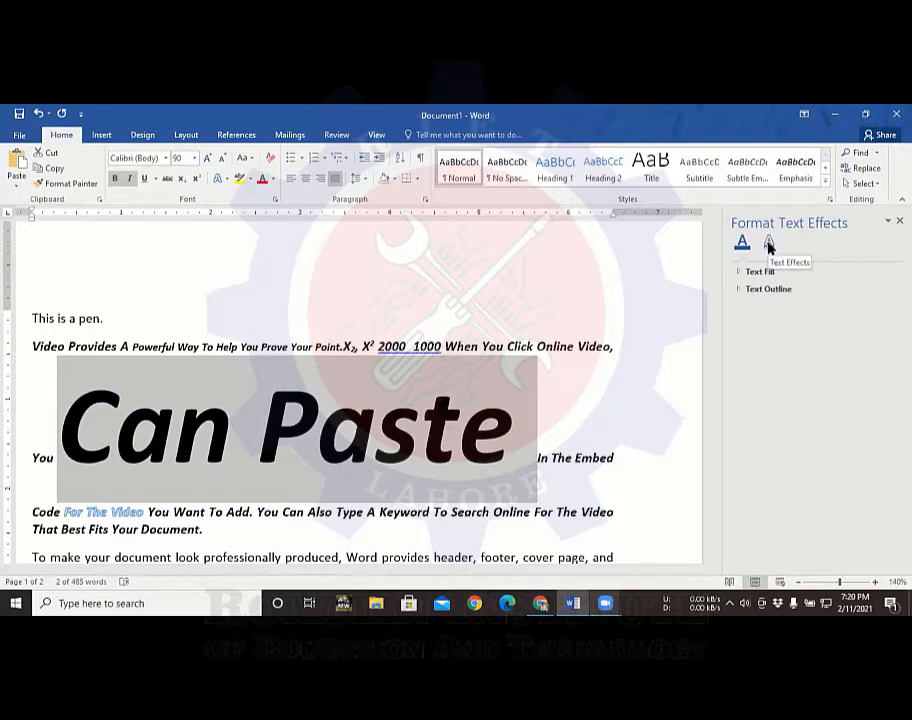
{"action": "left_click", "coordinate": [769, 245]}
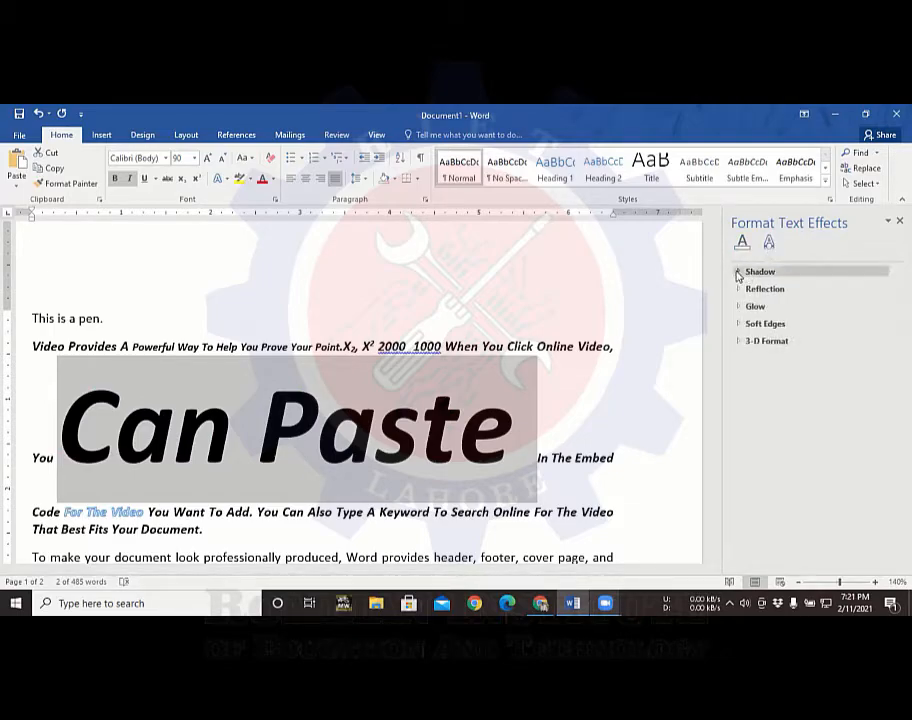
{"action": "left_click", "coordinate": [738, 272]}
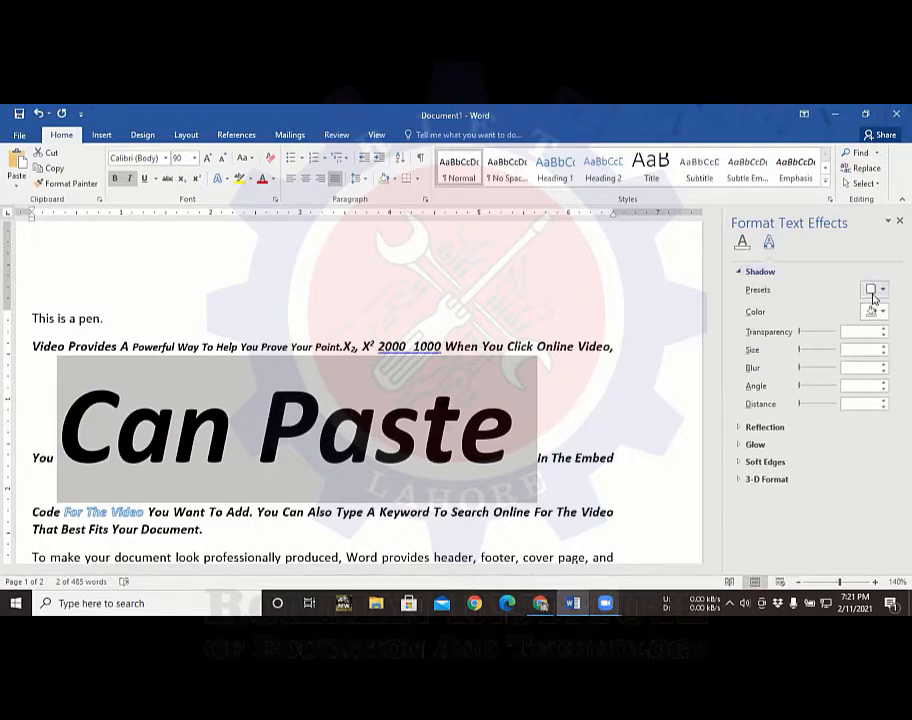
{"action": "left_click", "coordinate": [873, 290]}
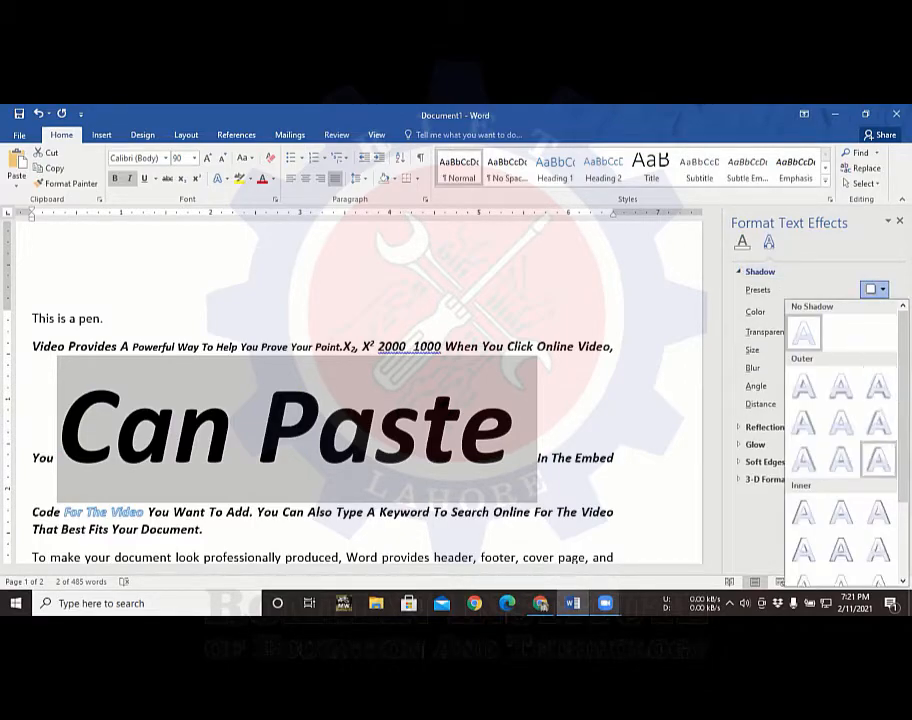
{"action": "scroll", "coordinate": [843, 440], "scroll_direction": "down", "scroll_amount": 3}
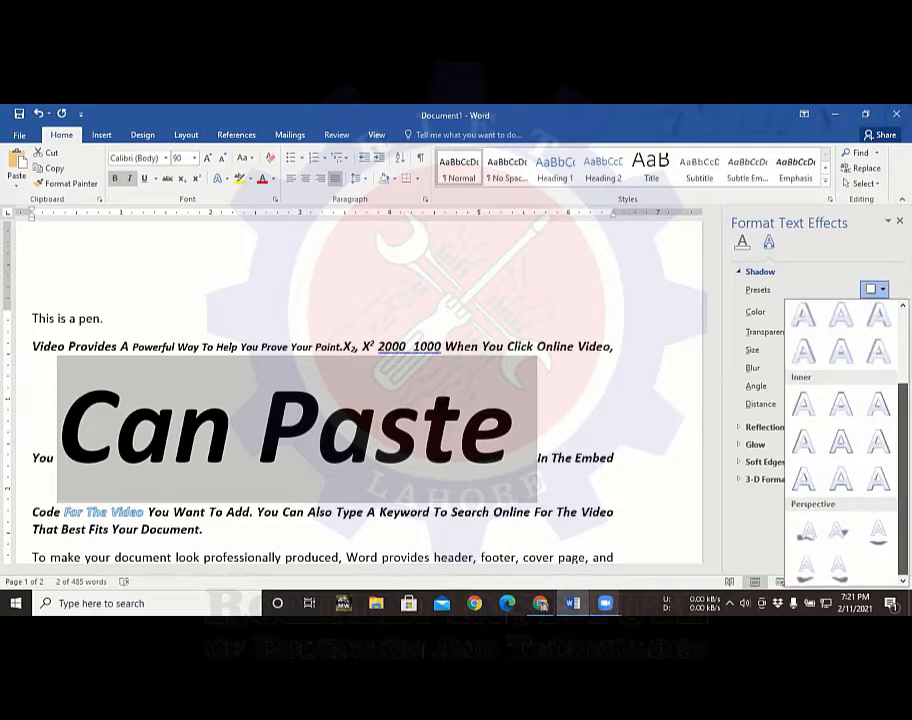
{"action": "left_click", "coordinate": [875, 538]}
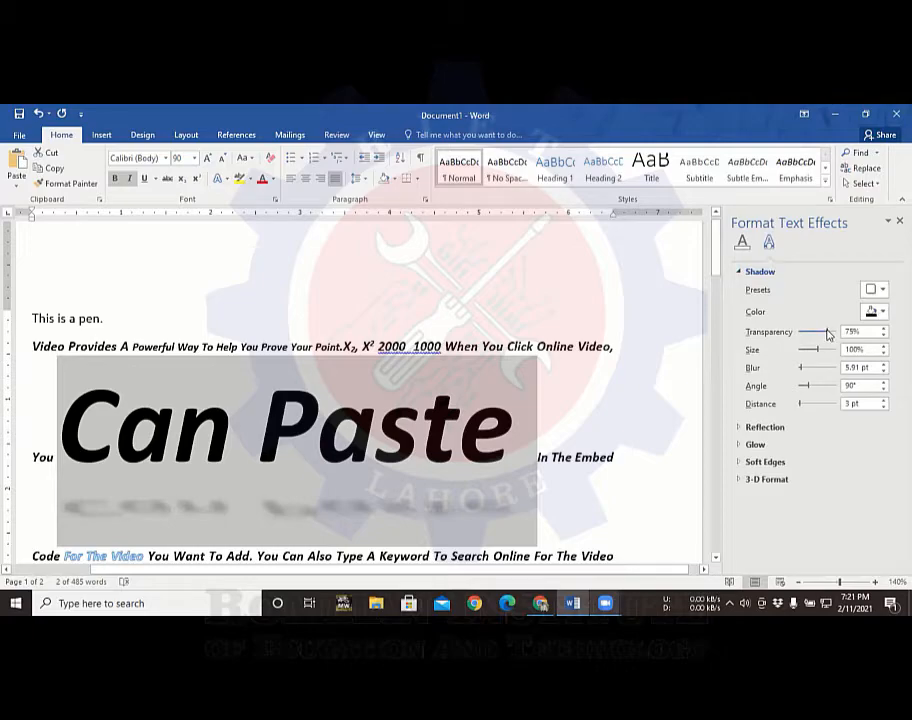
{"action": "left_click_drag", "start_coordinate": [826, 334], "coordinate": [779, 338]}
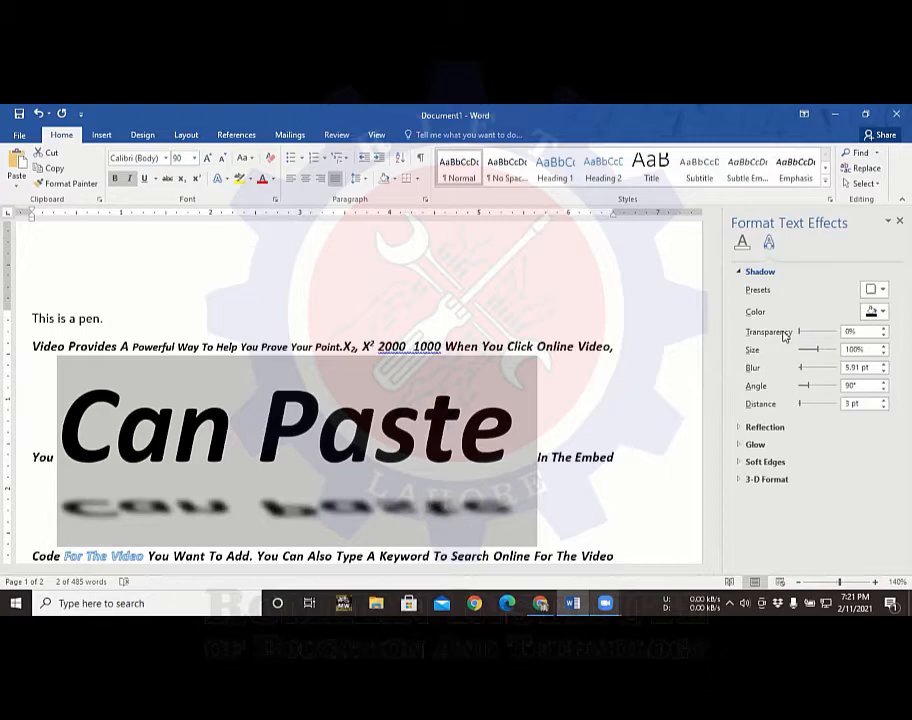
- Set the "Can Paste" shadow's transparency to 60%, size to 88% and distance to 6 pt
{"action": "left_click_drag", "start_coordinate": [800, 335], "coordinate": [823, 340]}
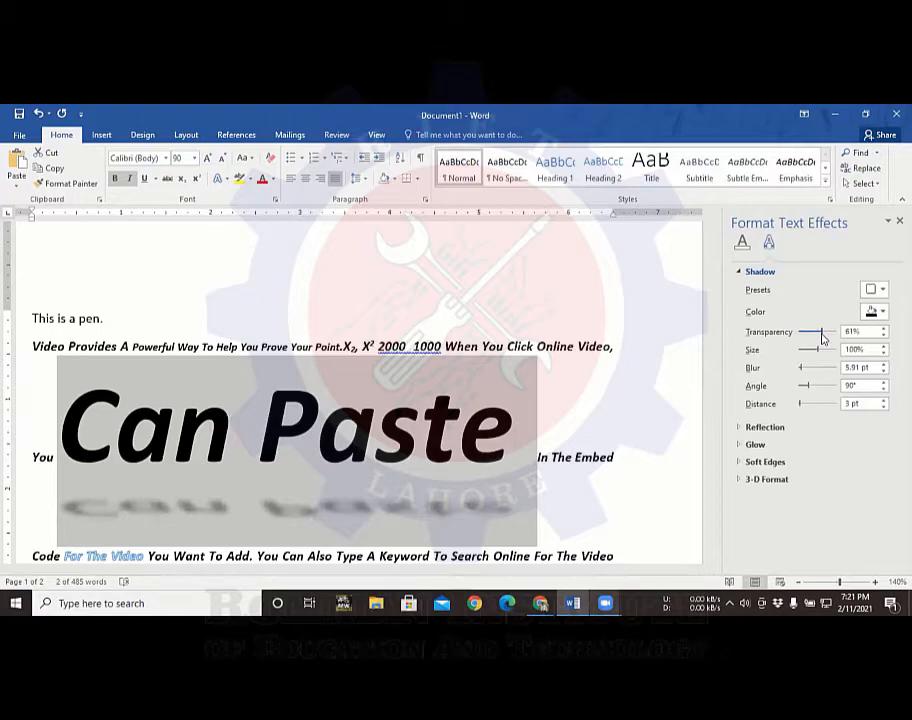
{"action": "mouse_move", "coordinate": [822, 340]}
{"action": "left_mouse_down"}
{"action": "mouse_move", "coordinate": [806, 335]}
{"action": "mouse_move", "coordinate": [828, 339]}
{"action": "mouse_move", "coordinate": [818, 340]}
{"action": "left_mouse_up"}
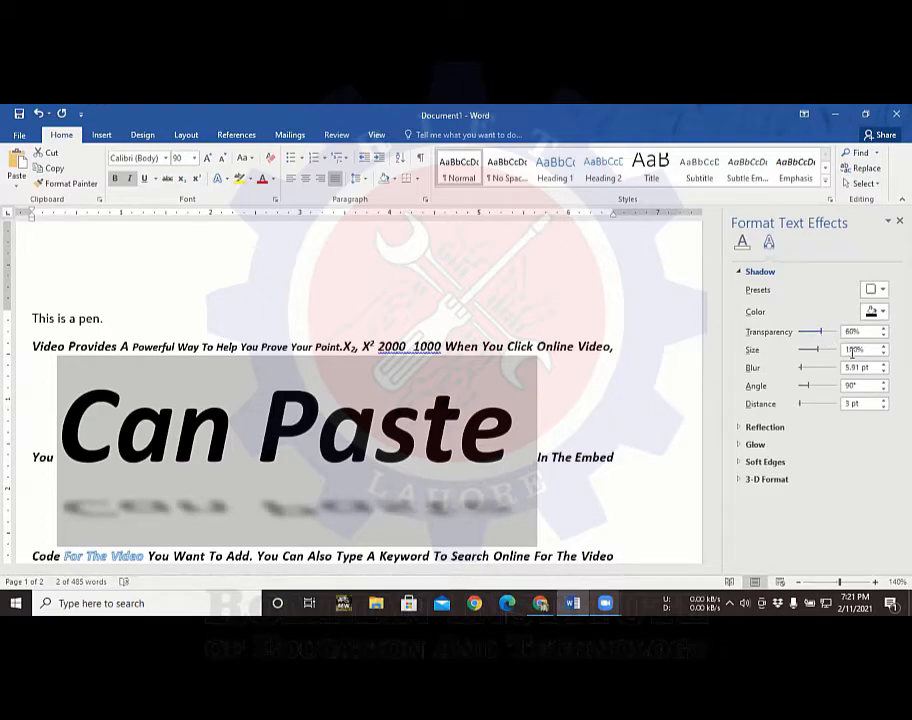
{"action": "mouse_move", "coordinate": [818, 350]}
{"action": "left_mouse_down"}
{"action": "mouse_move", "coordinate": [808, 356]}
{"action": "mouse_move", "coordinate": [815, 360]}
{"action": "left_mouse_up"}
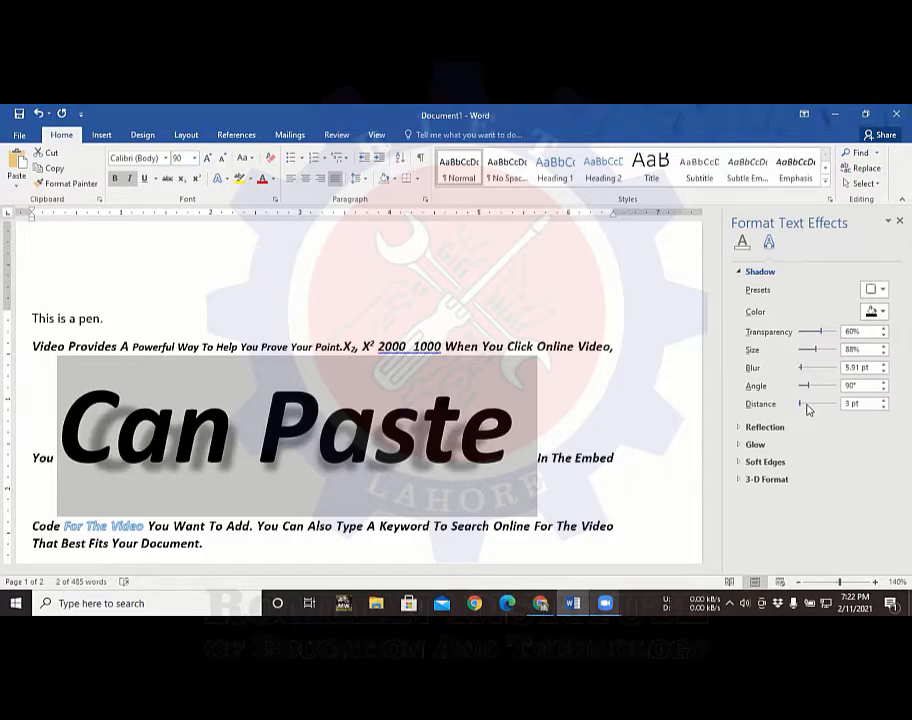
{"action": "mouse_move", "coordinate": [801, 404]}
{"action": "left_mouse_down"}
{"action": "mouse_move", "coordinate": [821, 409]}
{"action": "mouse_move", "coordinate": [805, 408]}
{"action": "left_mouse_up"}
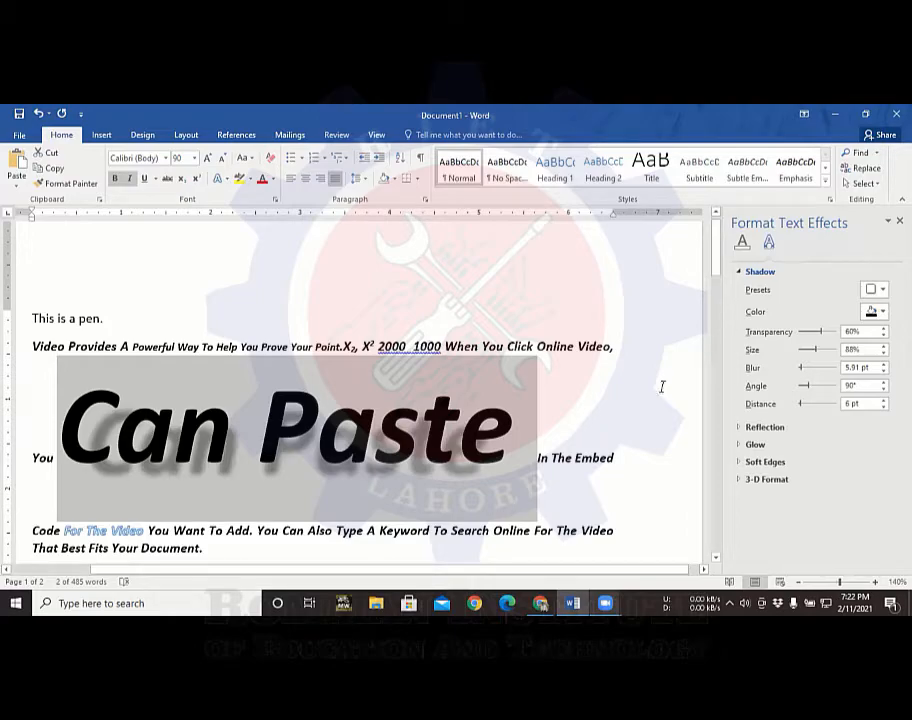
- Try another perspective shadow preset on the "Can Paste" text and remove the shadow with the No Shadow preset
{"action": "left_click", "coordinate": [876, 289]}
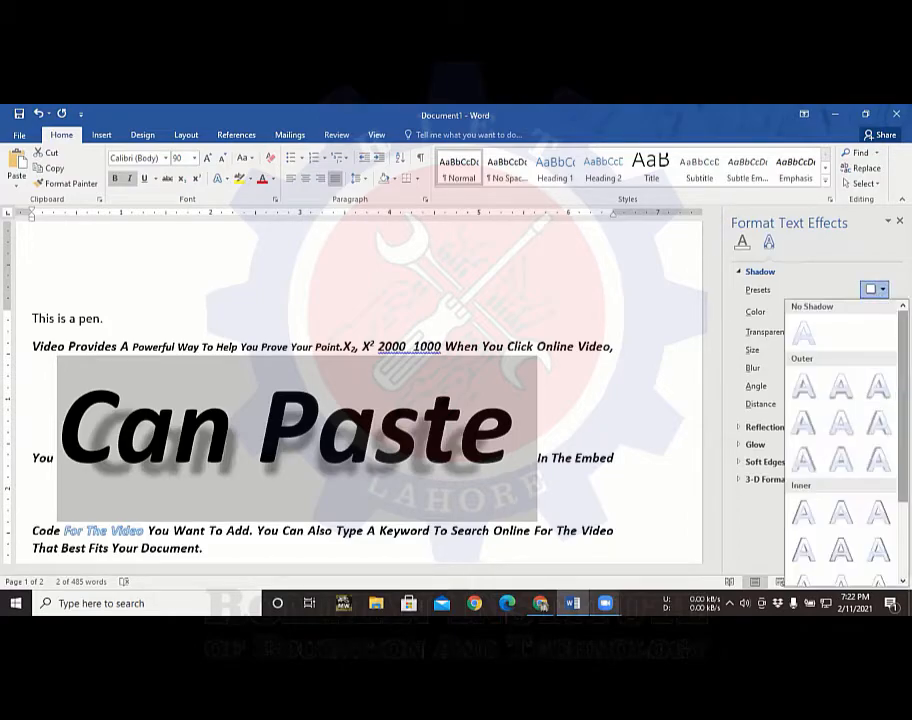
{"action": "scroll", "coordinate": [840, 450], "scroll_direction": "down", "scroll_amount": 3}
{"action": "left_click", "coordinate": [838, 528]}
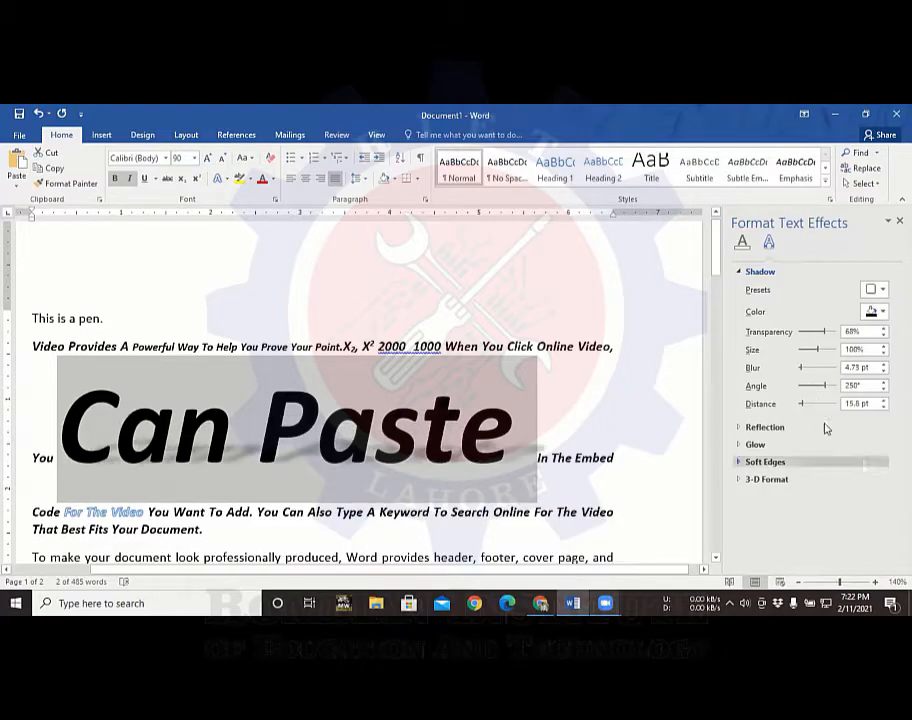
{"action": "left_click", "coordinate": [873, 290]}
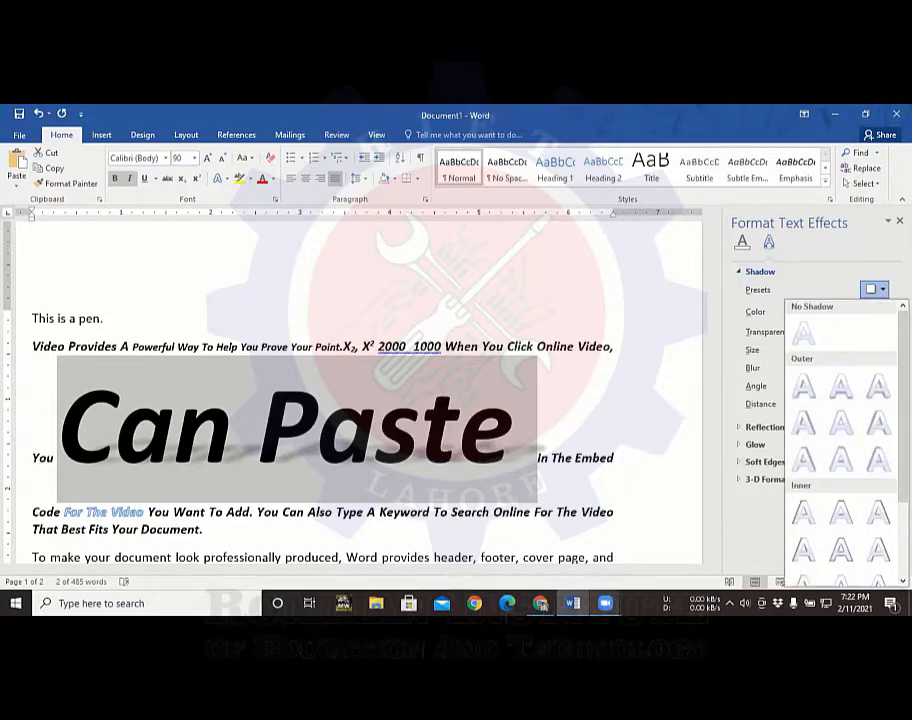
{"action": "left_click", "coordinate": [806, 331]}
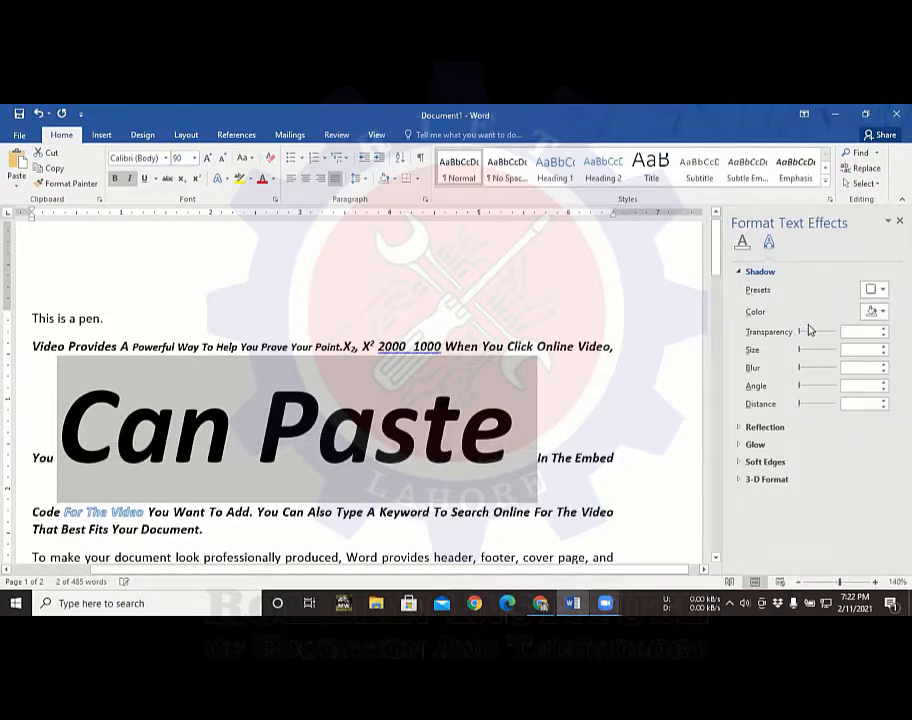
- Apply the middle touching reflection preset, with 40% transparency and 58% size, to the "Can Paste" text
{"action": "left_click", "coordinate": [740, 271]}
{"action": "left_click", "coordinate": [743, 290]}
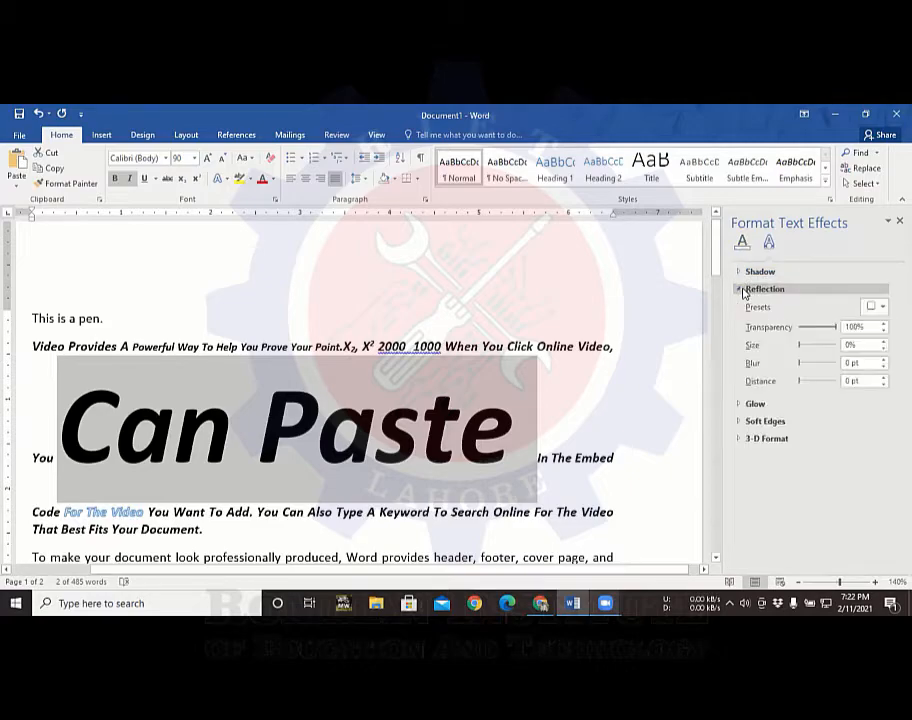
{"action": "left_click", "coordinate": [884, 307]}
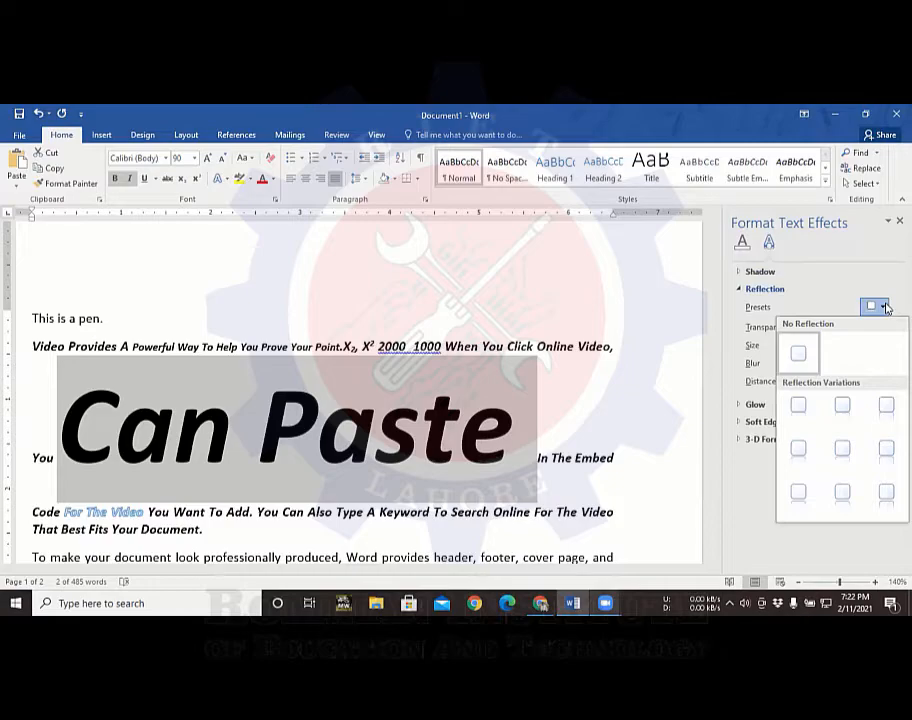
{"action": "left_click", "coordinate": [843, 424]}
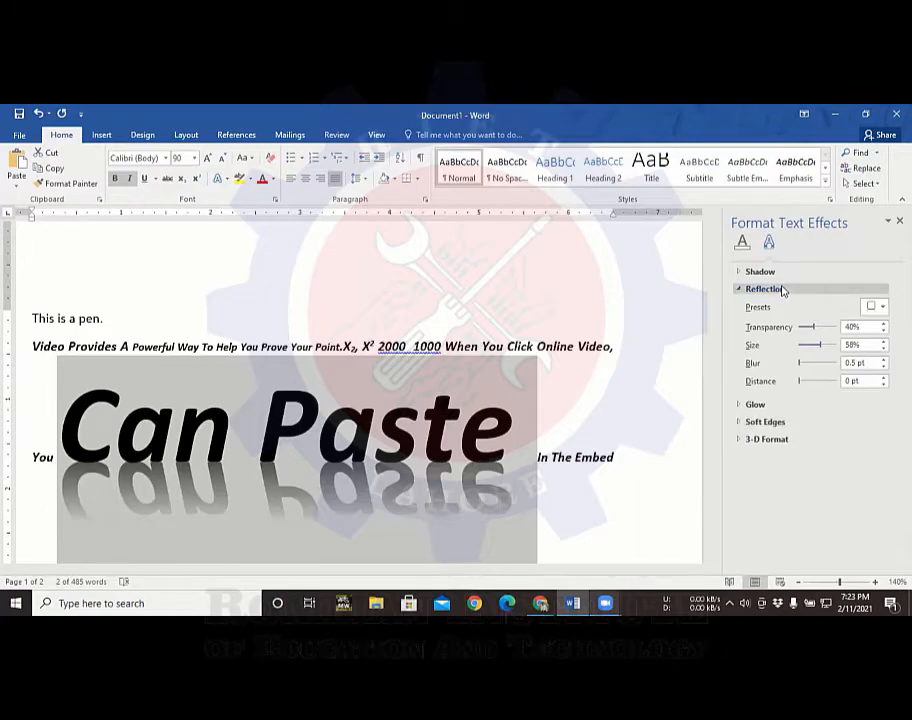
- Switch to the reflection preset with 85% size and 4.7 pt distance, and remove it with the No Reflection preset
{"action": "left_click", "coordinate": [871, 306]}
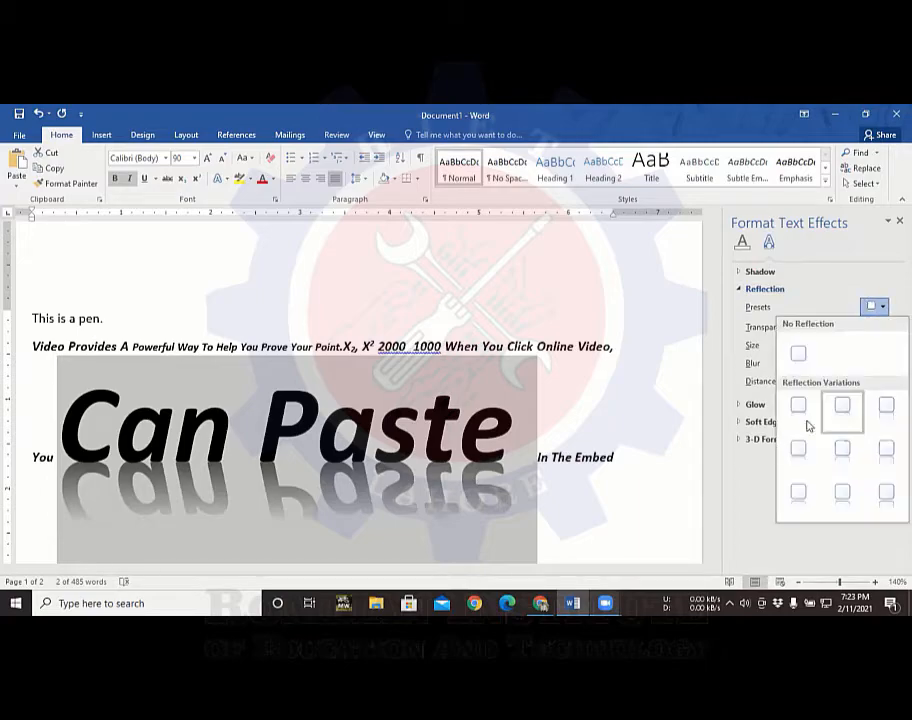
{"action": "left_click", "coordinate": [884, 495]}
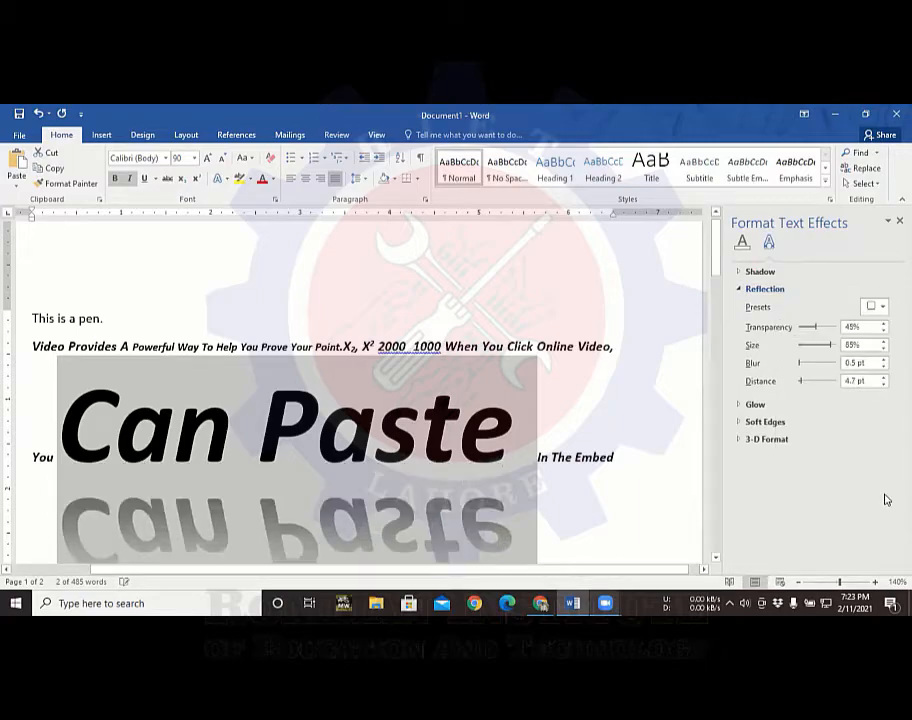
{"action": "left_click", "coordinate": [876, 306]}
{"action": "left_click", "coordinate": [801, 350]}
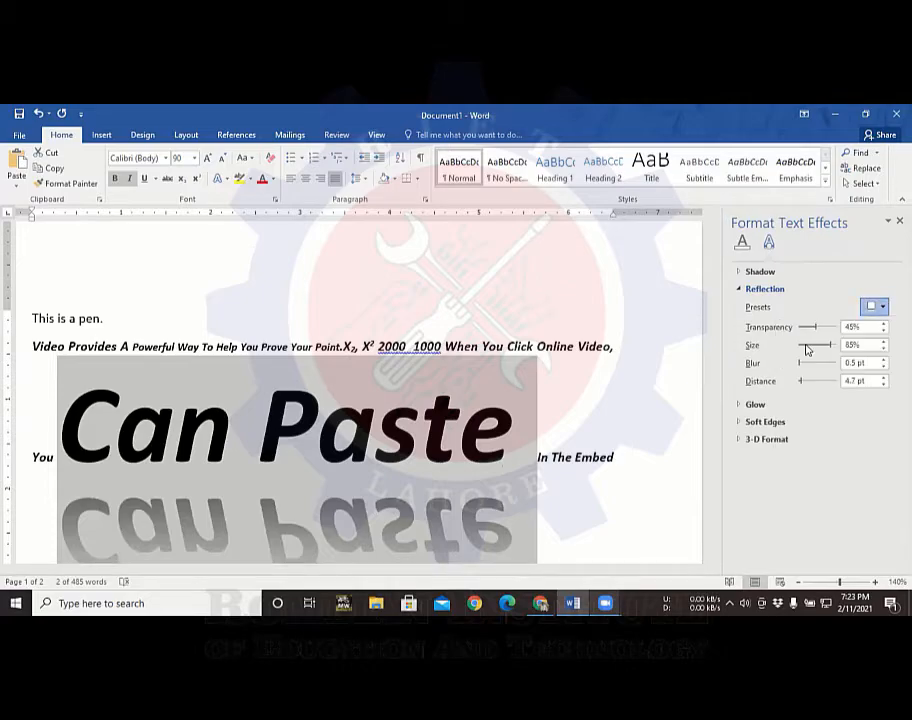
{"action": "left_click", "coordinate": [741, 292]}
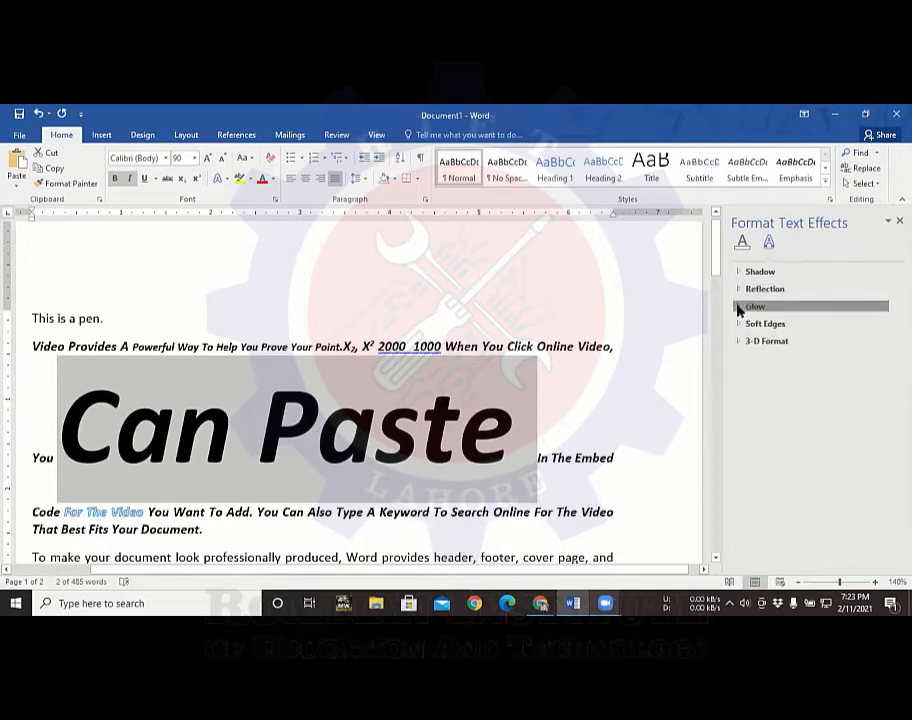
- Apply the 11 pt blue glow preset to the "Can Paste" text and replace it with the 18 pt blue variation
{"action": "left_click", "coordinate": [739, 307]}
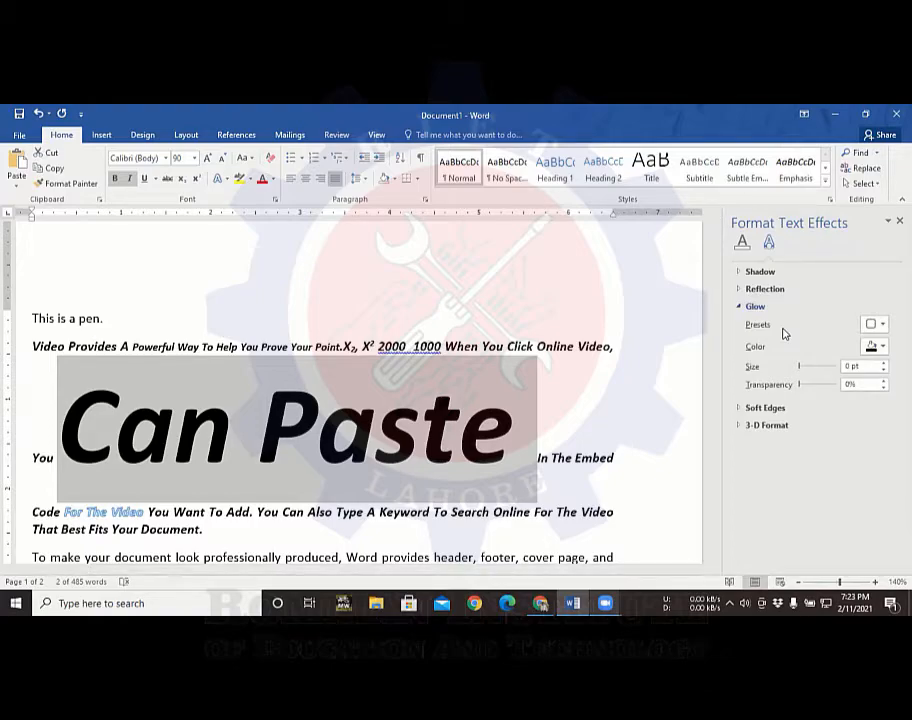
{"action": "left_click", "coordinate": [875, 324]}
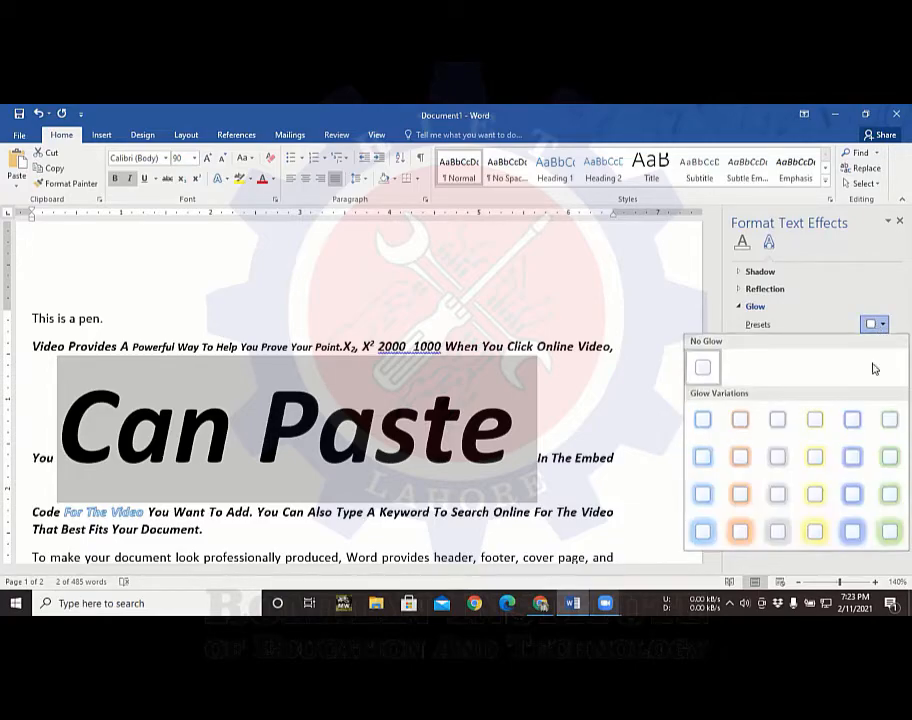
{"action": "left_click", "coordinate": [854, 500]}
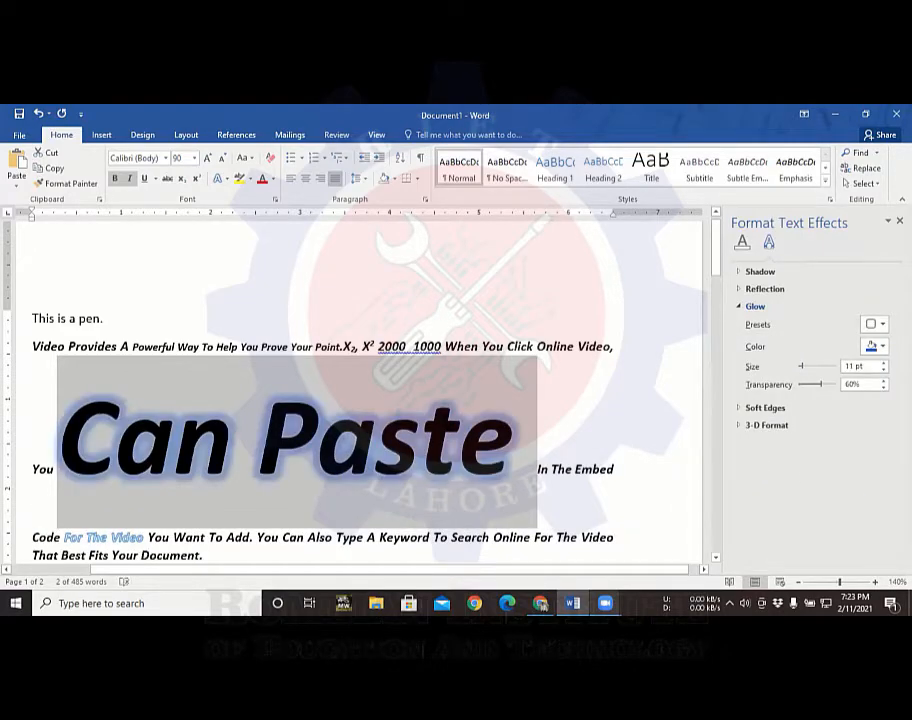
{"action": "left_click", "coordinate": [873, 325]}
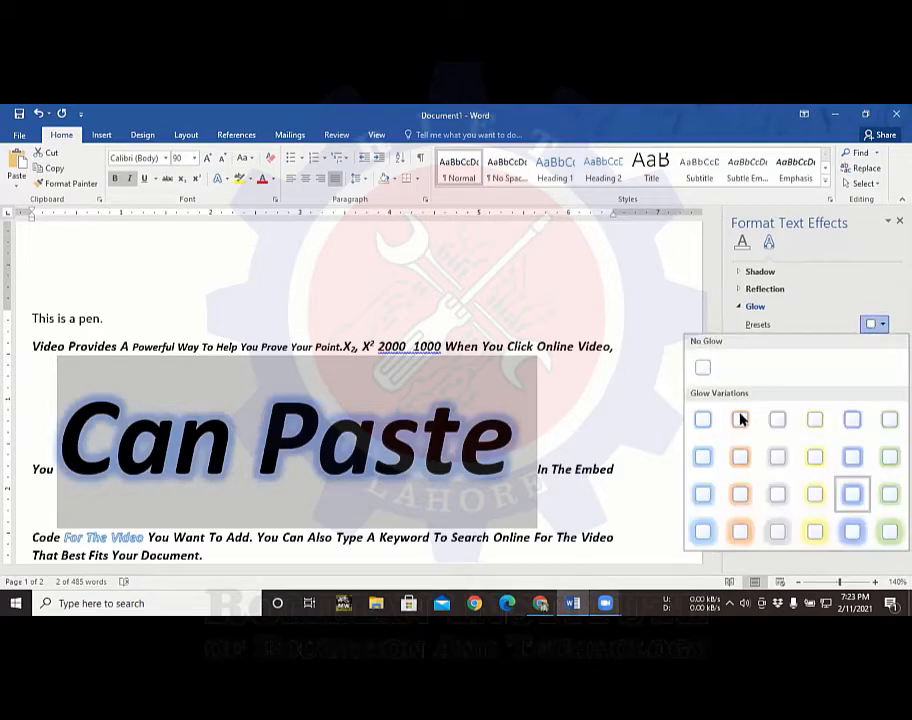
{"action": "left_click", "coordinate": [854, 541]}
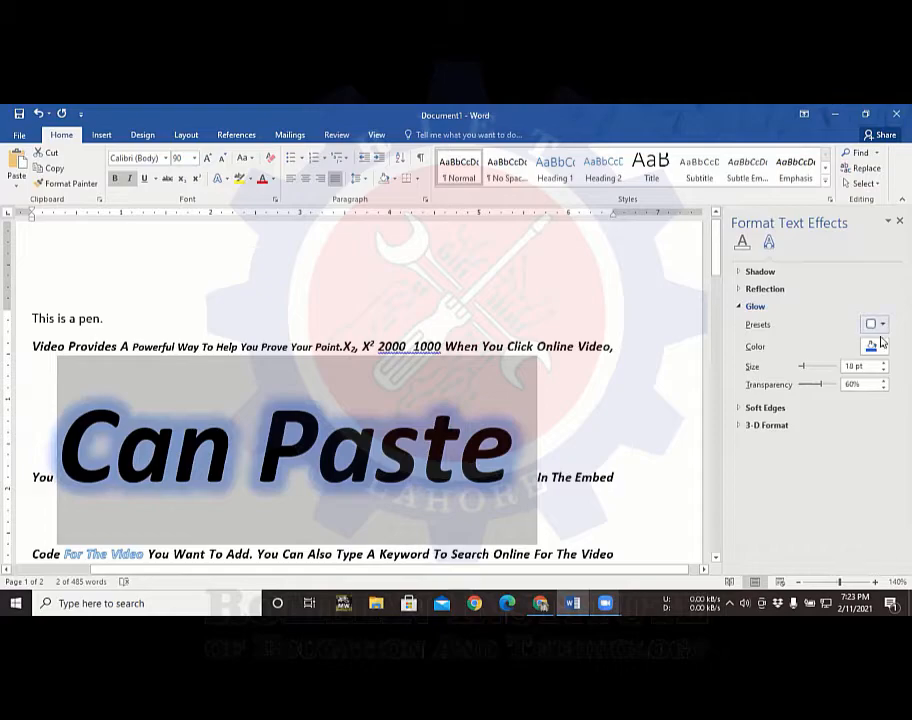
- Try the standard blue as the glow color and change the glow color to standard yellow
{"action": "left_click", "coordinate": [879, 346]}
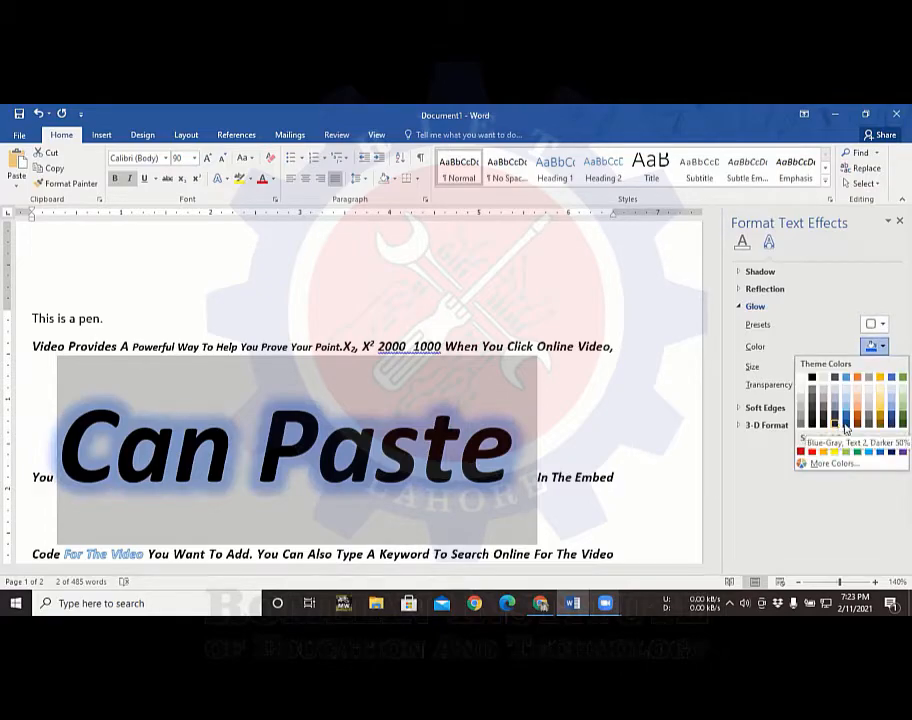
{"action": "left_click", "coordinate": [880, 454]}
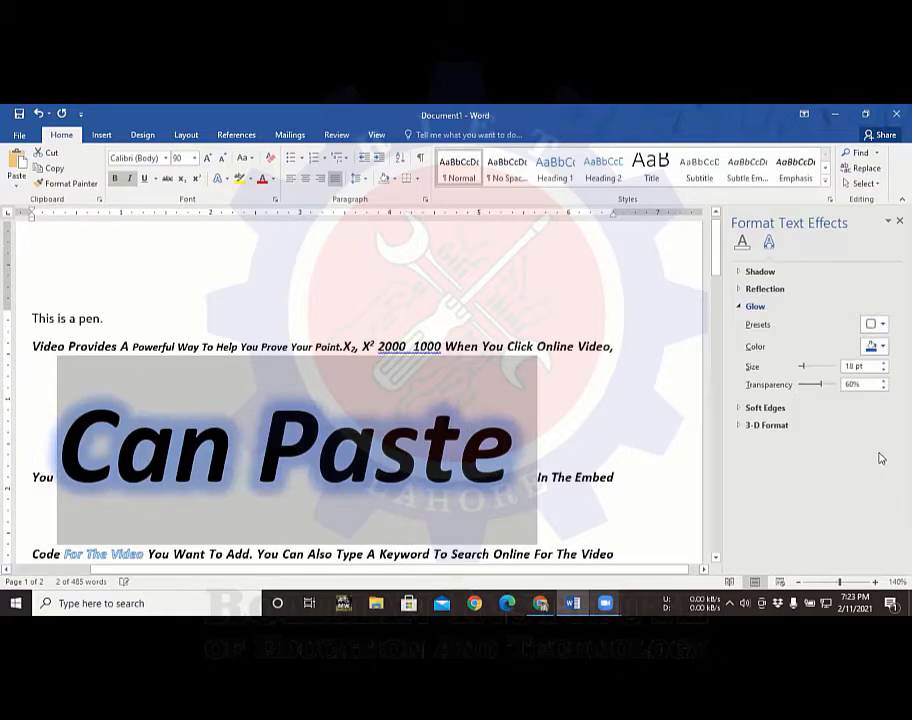
{"action": "left_click", "coordinate": [879, 346]}
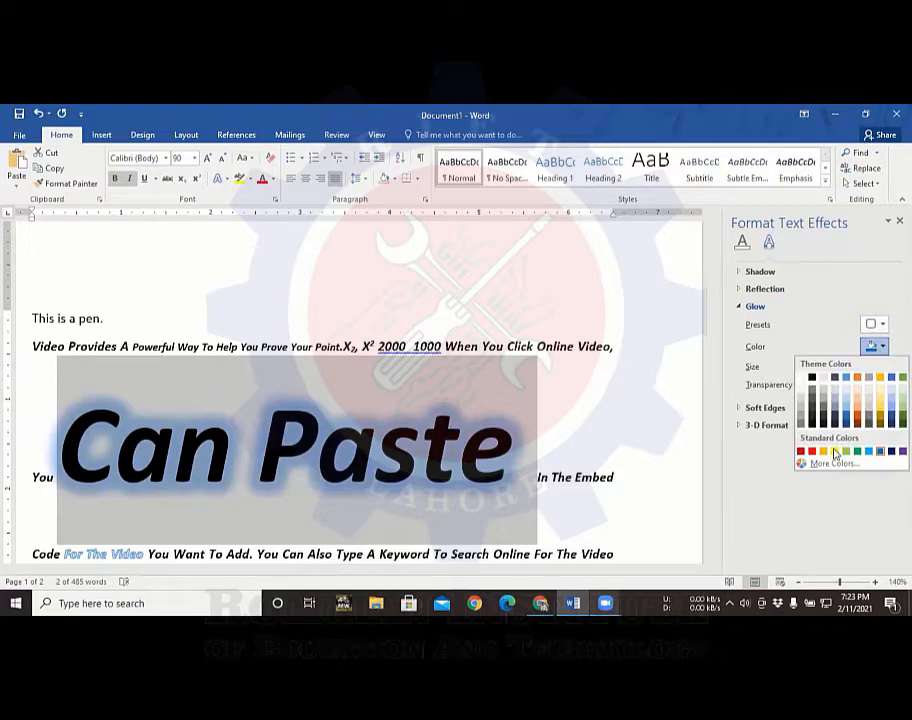
{"action": "left_click", "coordinate": [835, 453]}
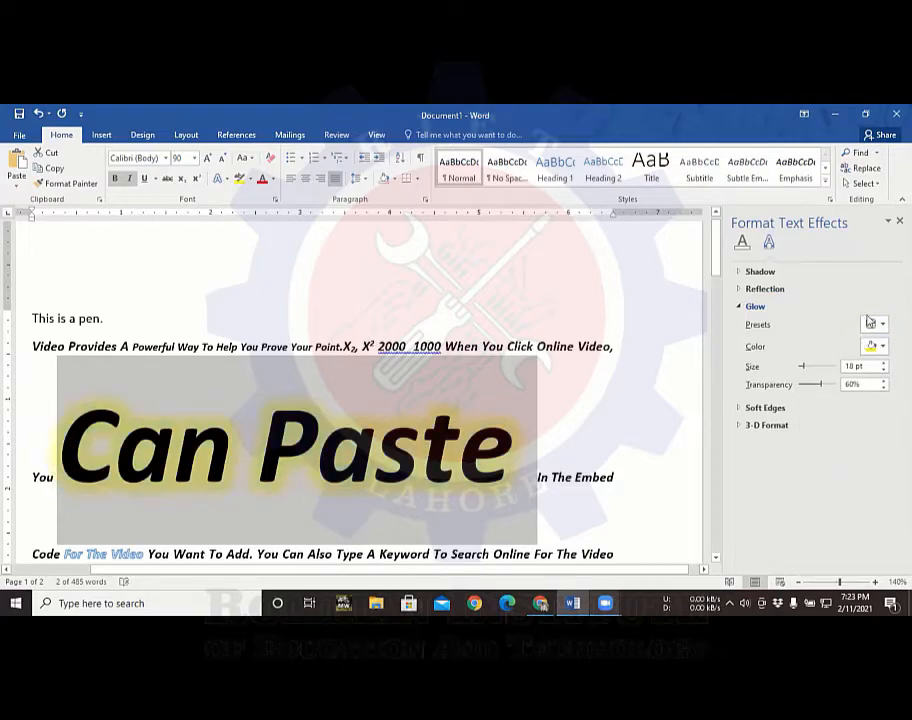
{"action": "left_click", "coordinate": [876, 346]}
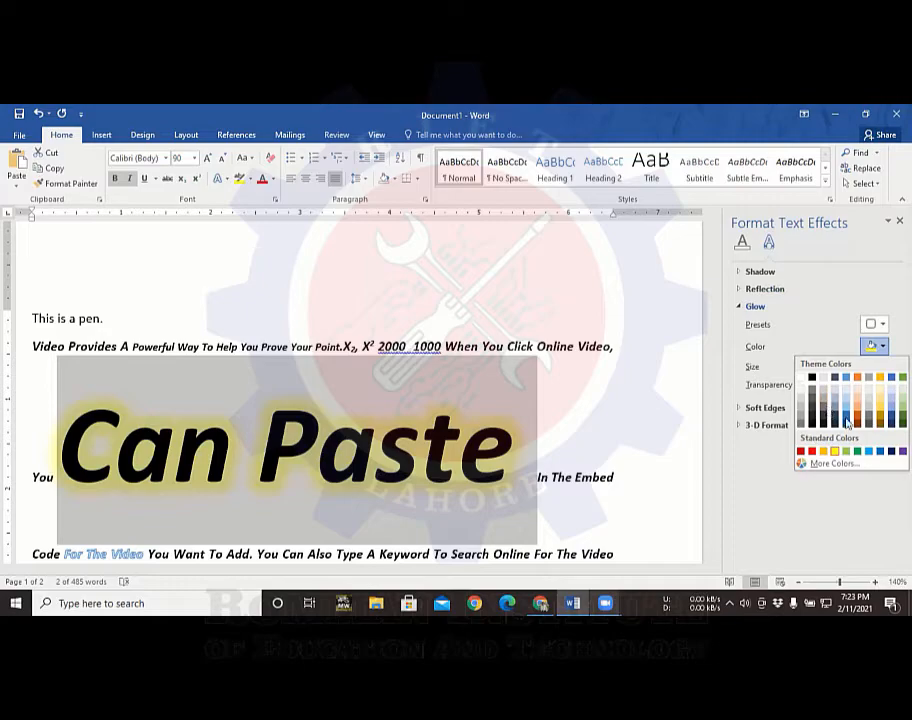
{"action": "left_click", "coordinate": [837, 499]}
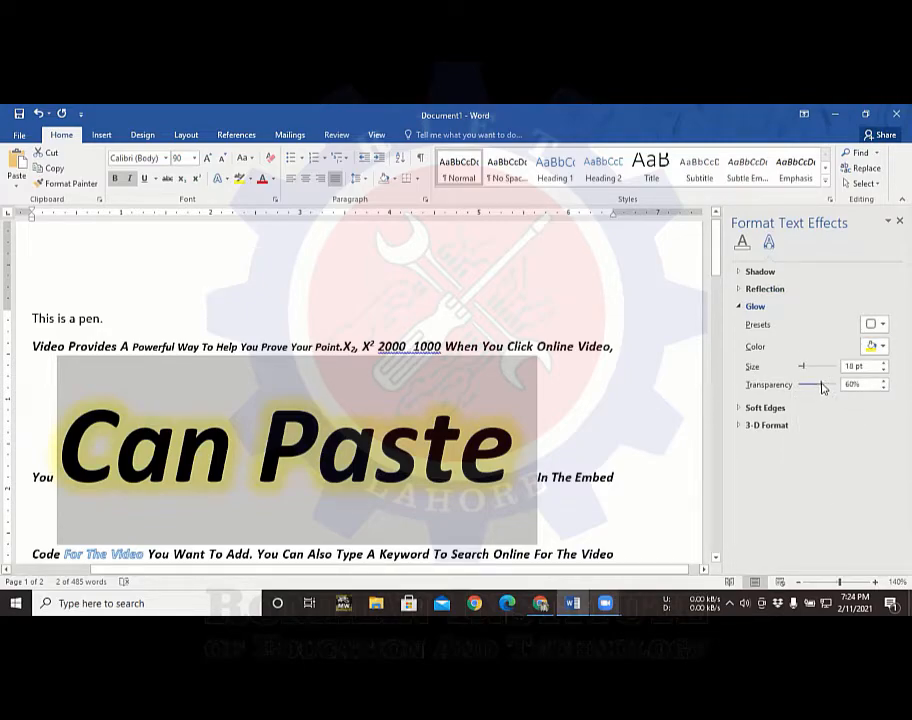
- Try the yellow glow at 0% transparency, undo that change, and close the text effect settings
{"action": "left_click_drag", "start_coordinate": [822, 388], "coordinate": [797, 386]}
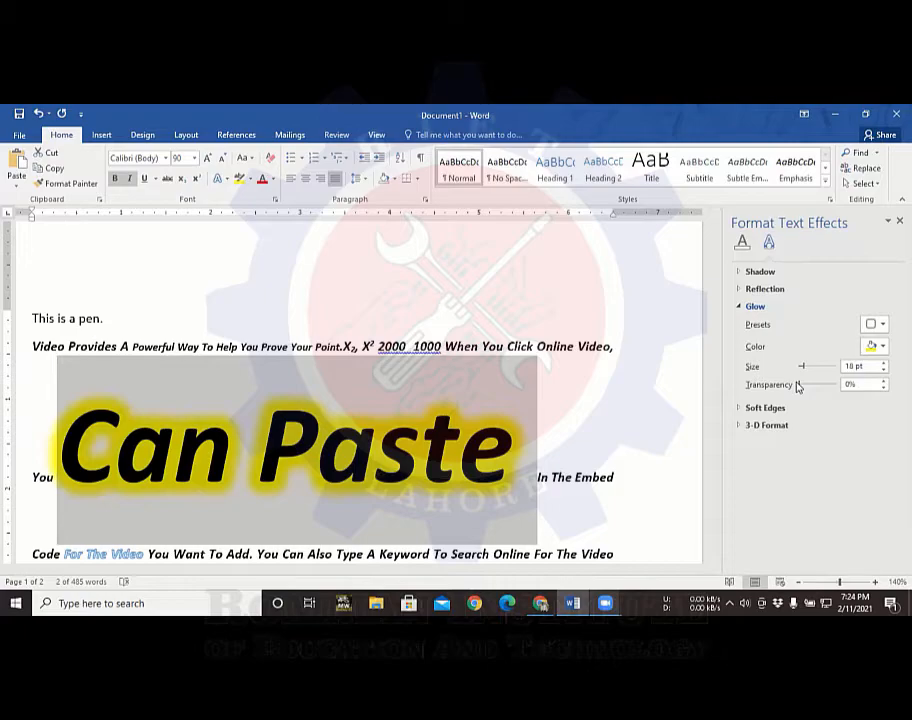
{"action": "key", "text": "ctrl+z"}
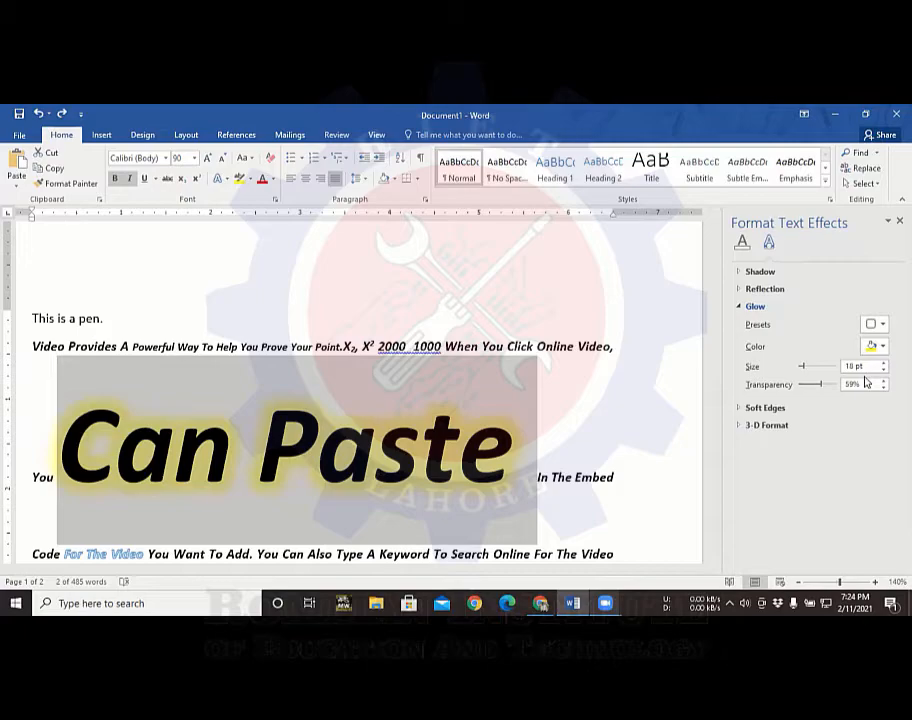
{"action": "left_click", "coordinate": [899, 220]}
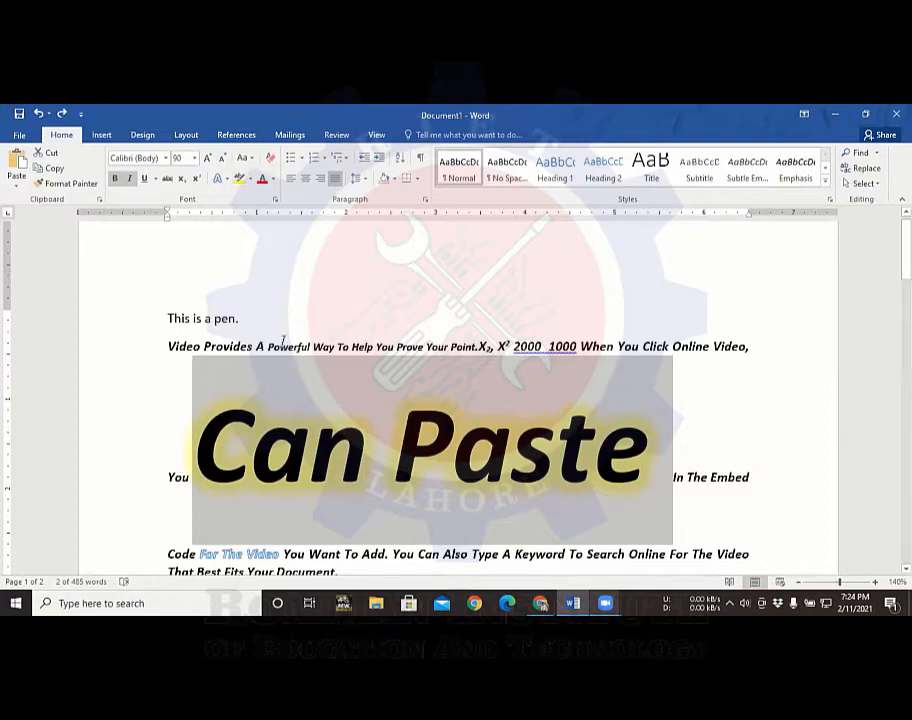
- Preview a red highlight on "Provides A Powerful" in the first paragraph and look over the font color choices without applying either
{"action": "left_click_drag", "start_coordinate": [236, 347], "coordinate": [303, 349]}
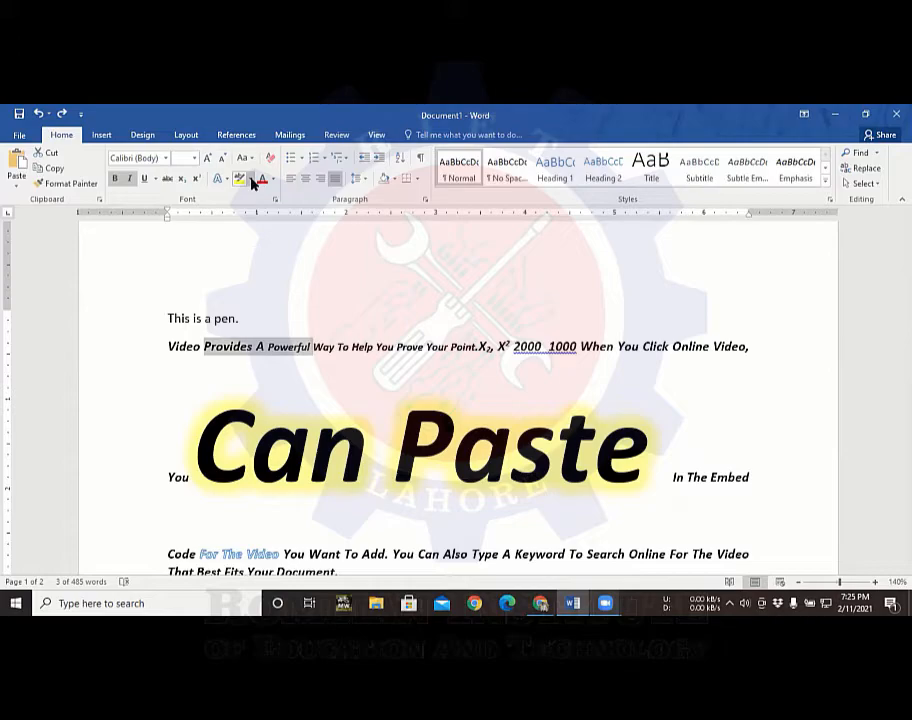
{"action": "left_click", "coordinate": [250, 179]}
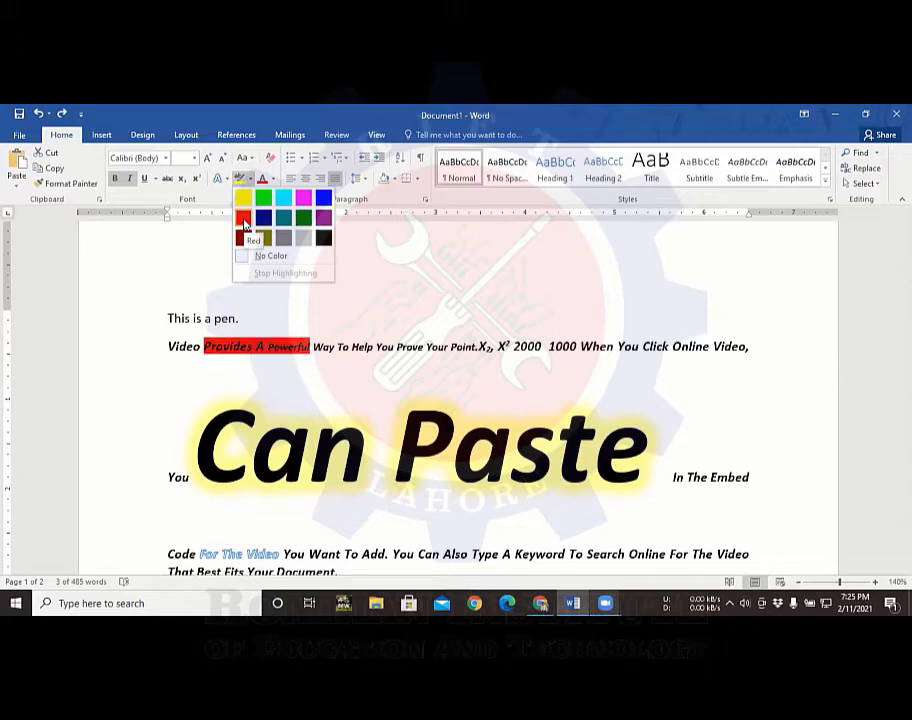
{"action": "left_click", "coordinate": [352, 339]}
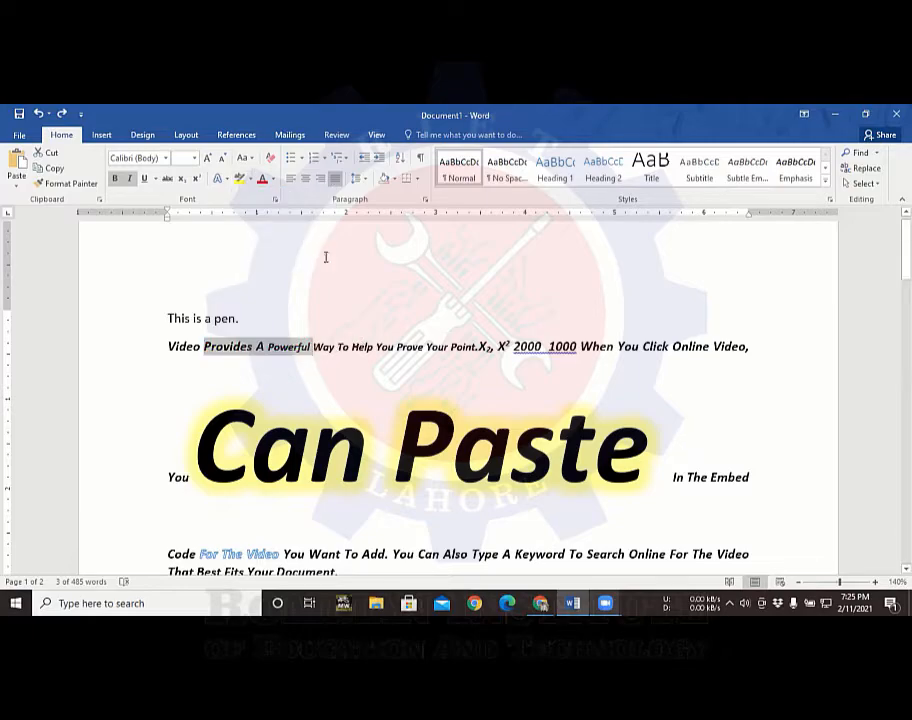
{"action": "left_click", "coordinate": [274, 179]}
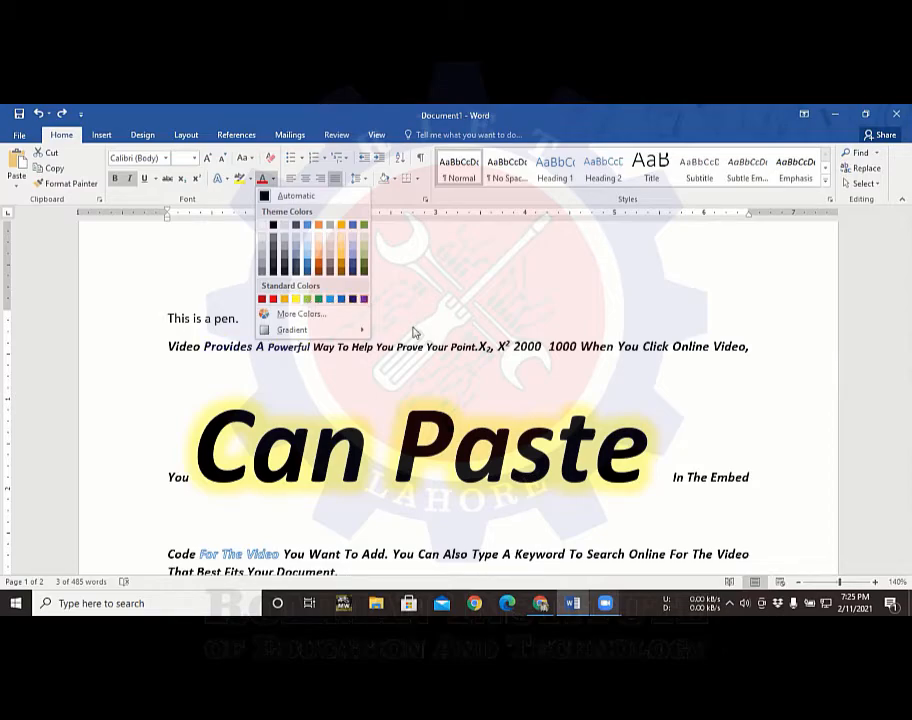
{"action": "key", "text": "Escape"}
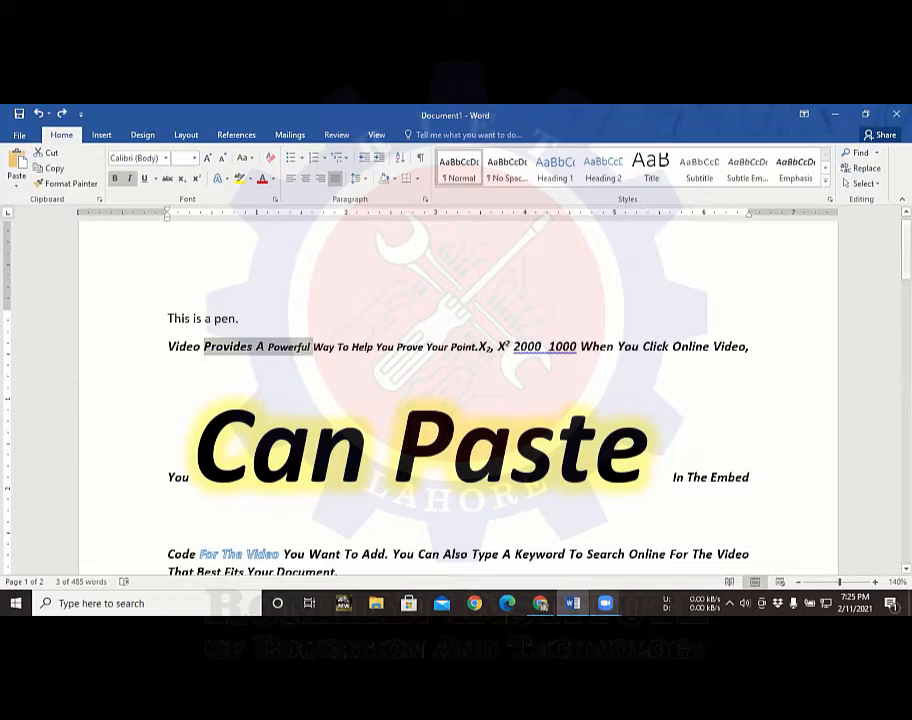
{"action": "scroll", "coordinate": [443, 303], "scroll_direction": "down", "scroll_amount": 5}
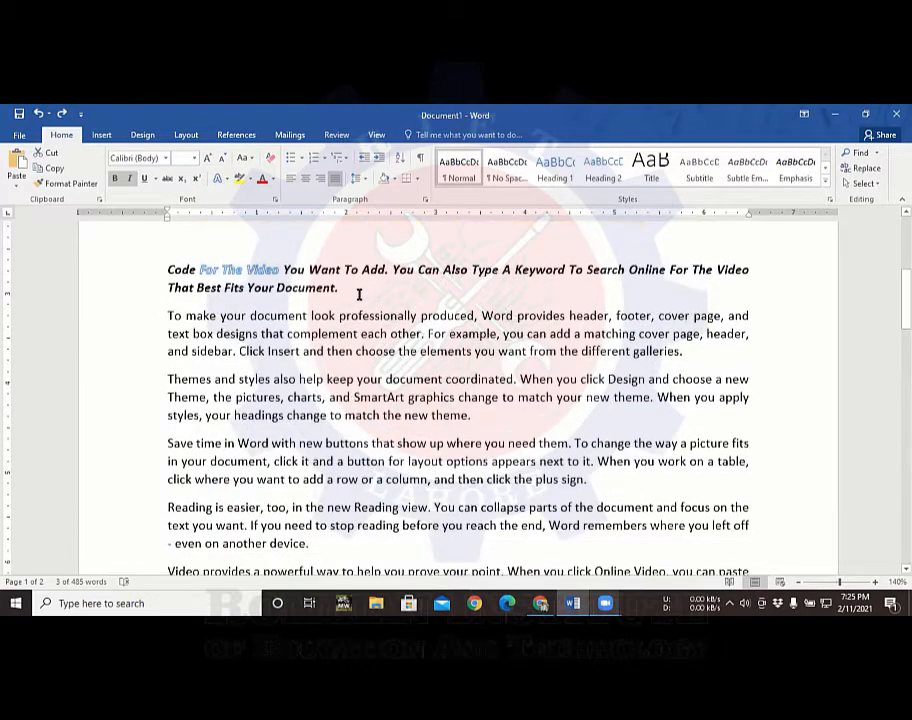
- Try clearing all formatting from the opening line and the first paragraph, and undo the change
{"action": "left_click_drag", "start_coordinate": [358, 295], "coordinate": [111, 338]}
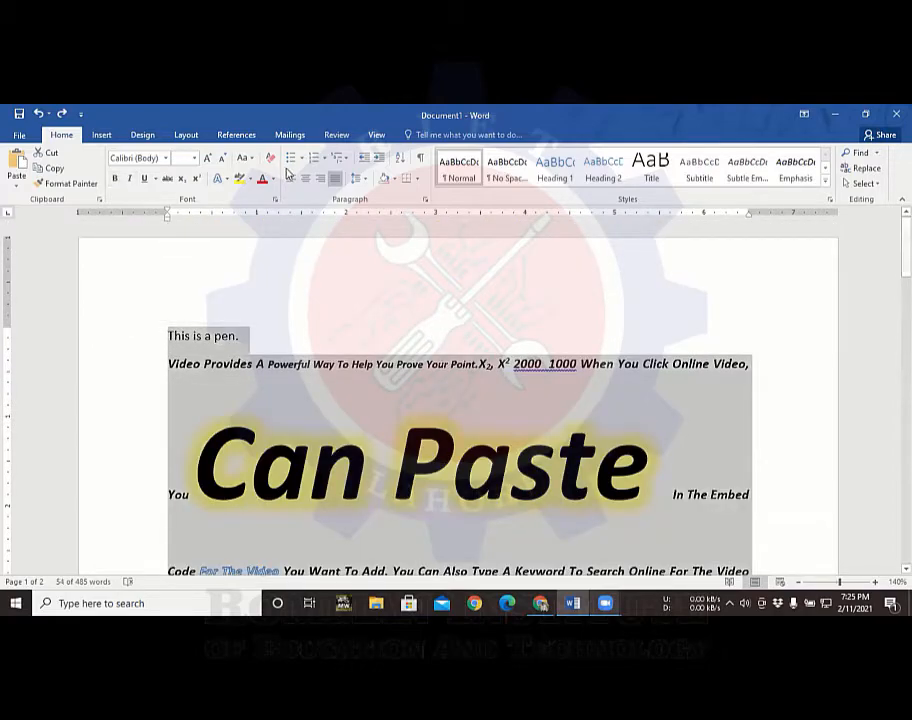
{"action": "left_click", "coordinate": [273, 163]}
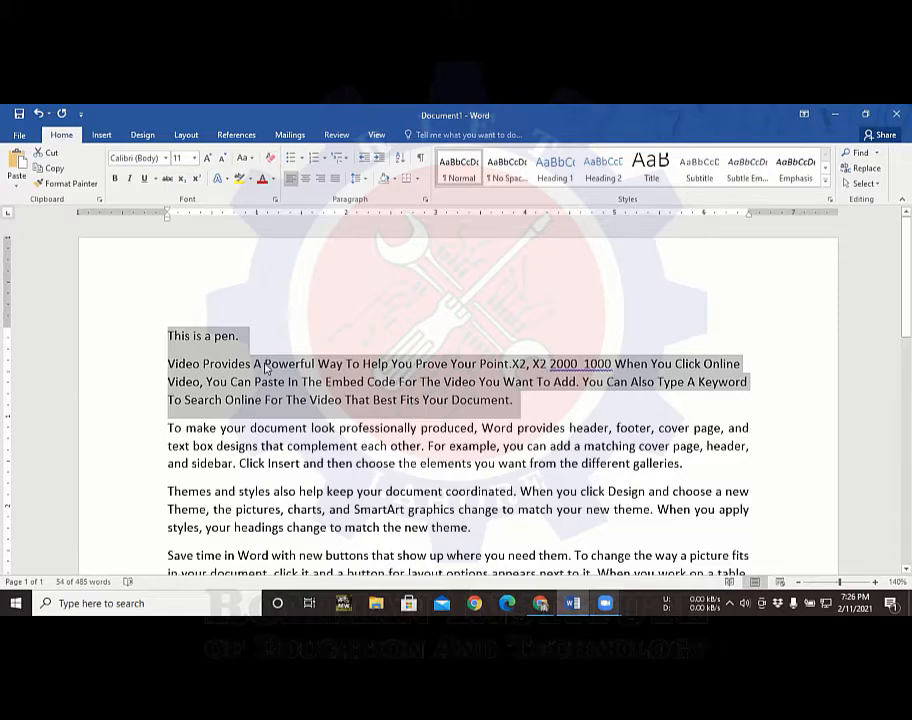
{"action": "key", "text": "ctrl+z"}
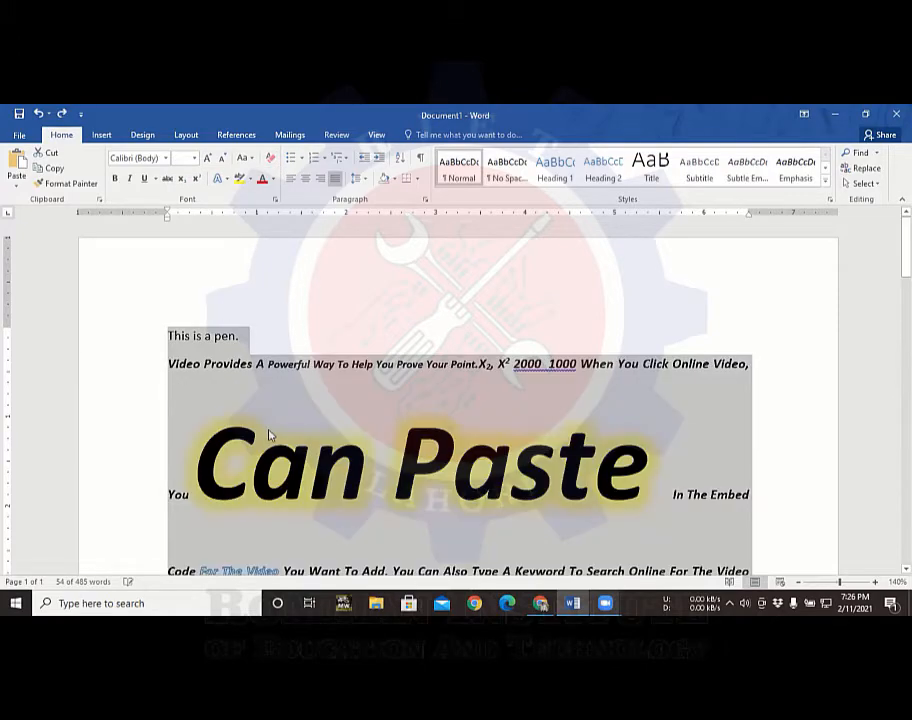
{"action": "left_click", "coordinate": [311, 388]}
- Highlight "Video Provides A Powerful Way To Help" in yellow and replace that highlight with bright green
{"action": "left_click_drag", "start_coordinate": [286, 348], "coordinate": [378, 357]}
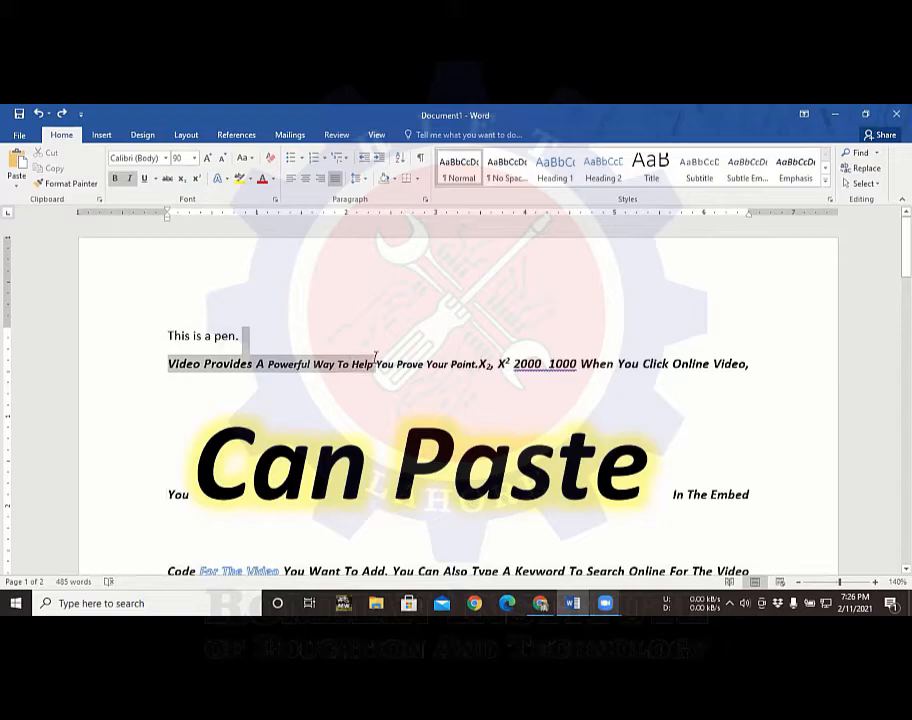
{"action": "left_click", "coordinate": [248, 182]}
{"action": "left_click", "coordinate": [250, 180]}
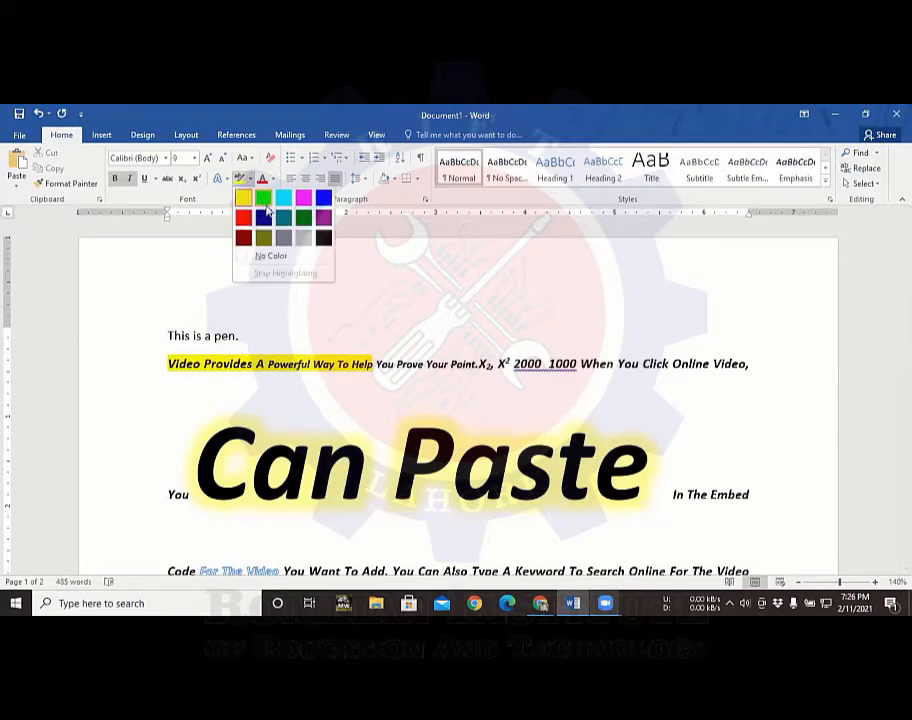
{"action": "left_click", "coordinate": [263, 198]}
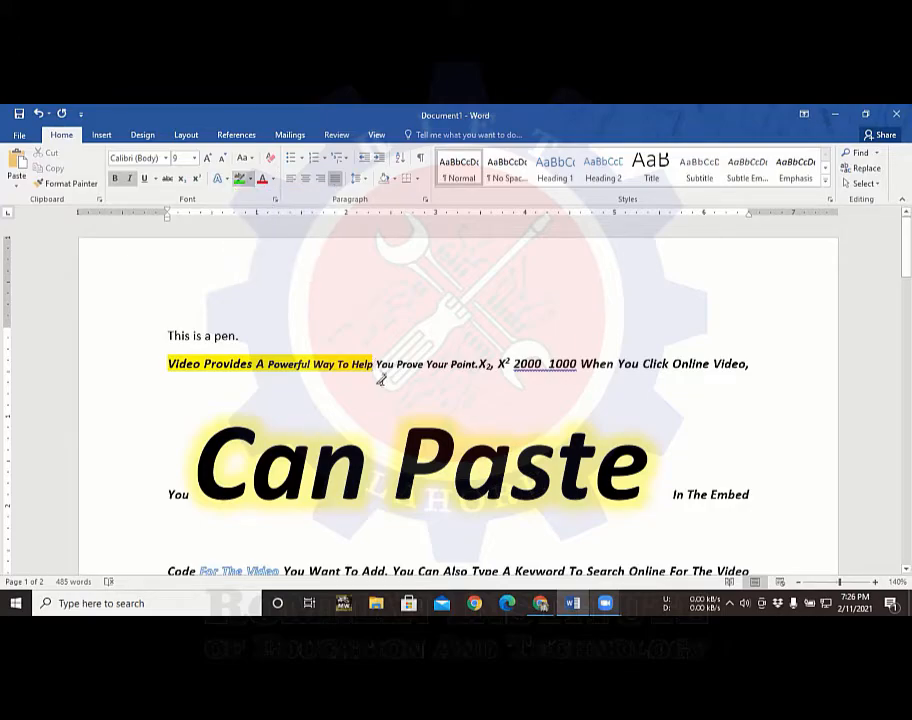
{"action": "mouse_move", "coordinate": [369, 367]}
{"action": "left_mouse_down"}
{"action": "mouse_move", "coordinate": [323, 374]}
{"action": "mouse_move", "coordinate": [179, 362]}
{"action": "left_mouse_up"}
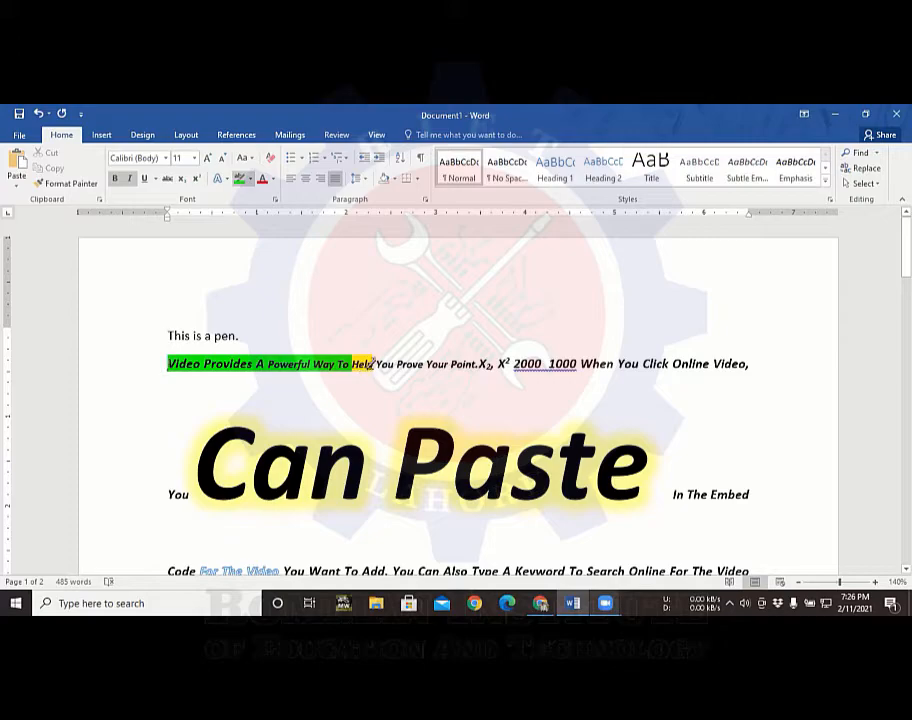
{"action": "left_click_drag", "start_coordinate": [370, 366], "coordinate": [347, 366]}
{"action": "left_click", "coordinate": [147, 342]}
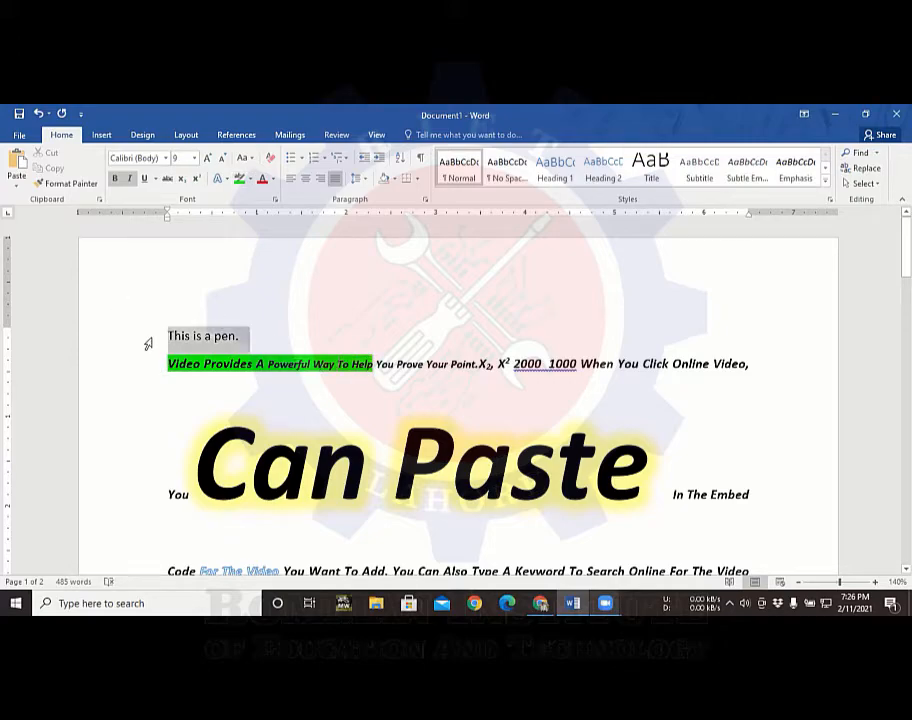
- Clear all formatting from the opening line and the first paragraph, and set their text highlight to No Color
{"action": "left_click_drag", "start_coordinate": [163, 334], "coordinate": [378, 296]}
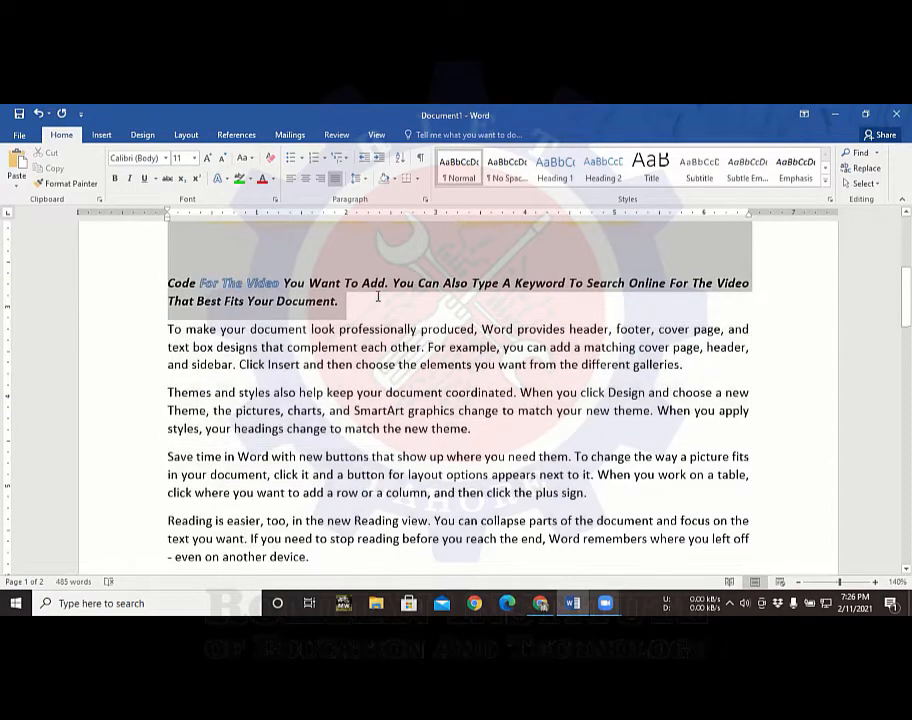
{"action": "left_click", "coordinate": [268, 160]}
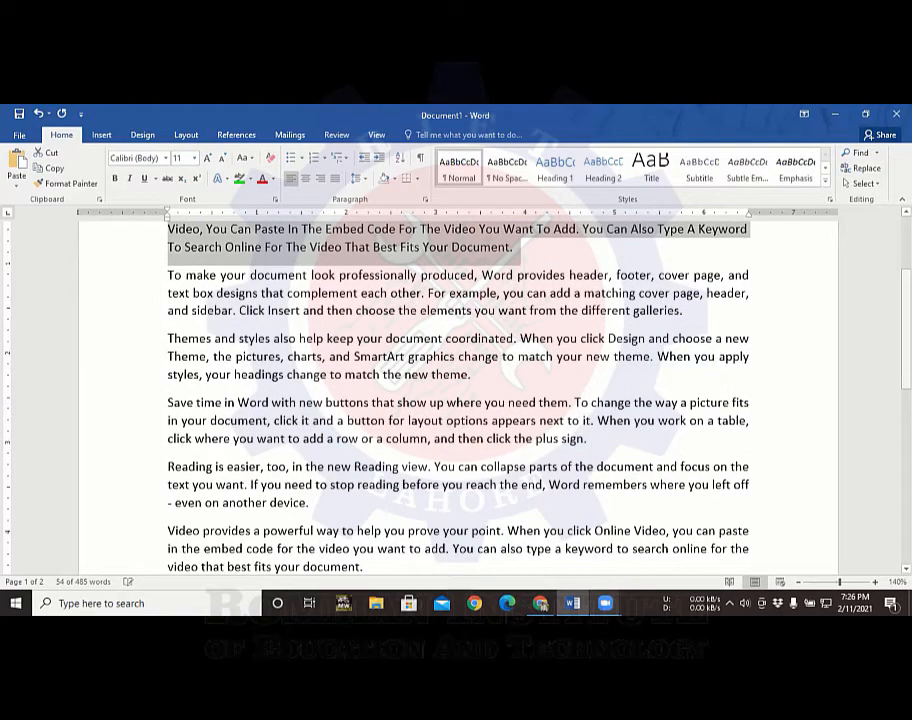
{"action": "scroll", "coordinate": [350, 374], "scroll_direction": "up", "scroll_amount": 3}
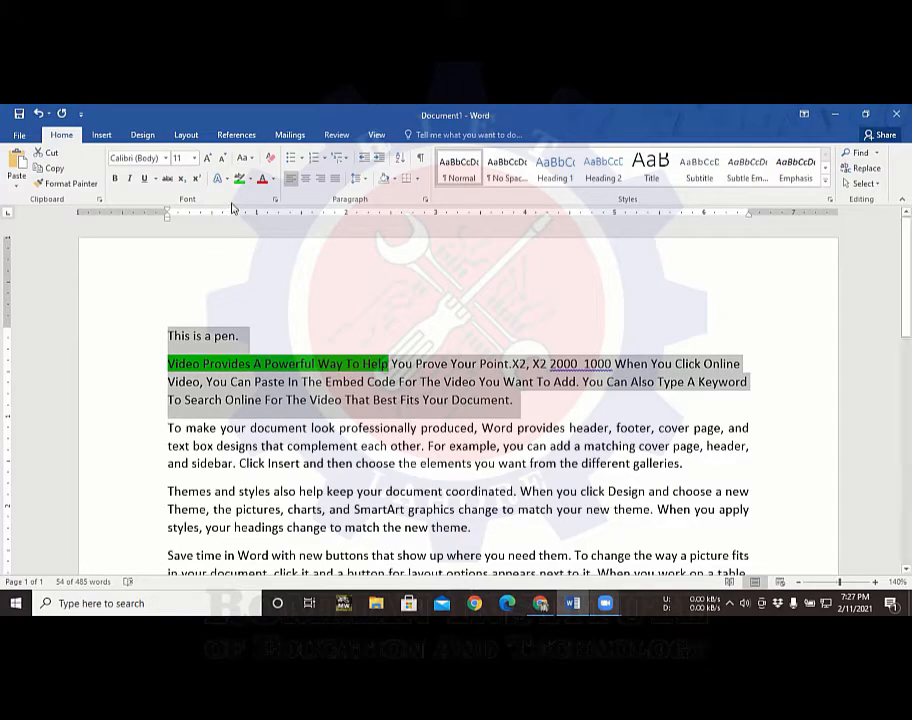
{"action": "left_click", "coordinate": [251, 180]}
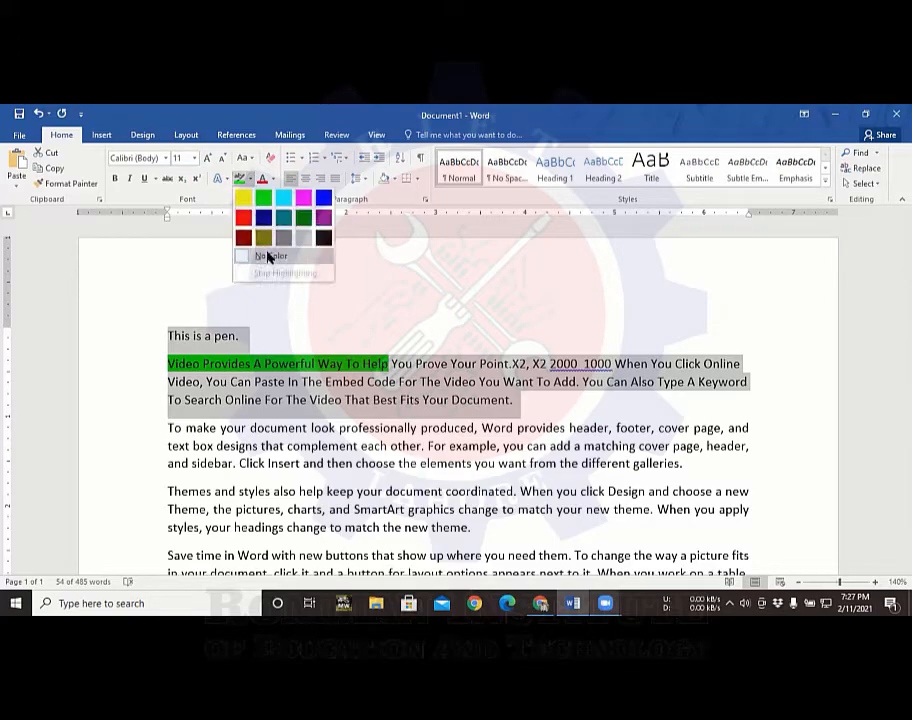
{"action": "left_click", "coordinate": [268, 256]}
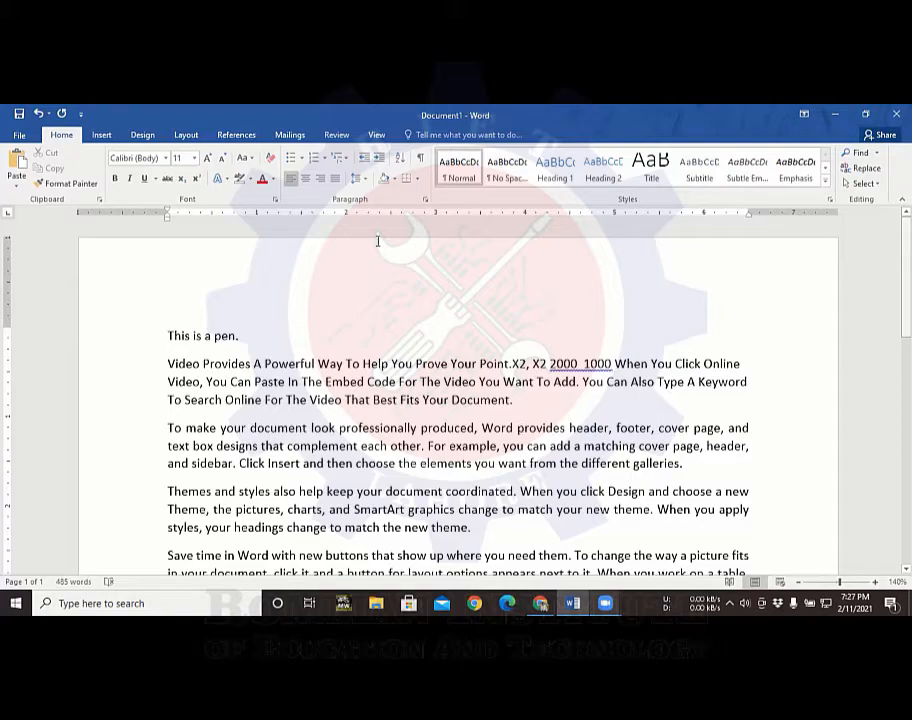
- Look over the line spacing choices without applying one and view the paragraphs further down the page
{"action": "left_click", "coordinate": [364, 181]}
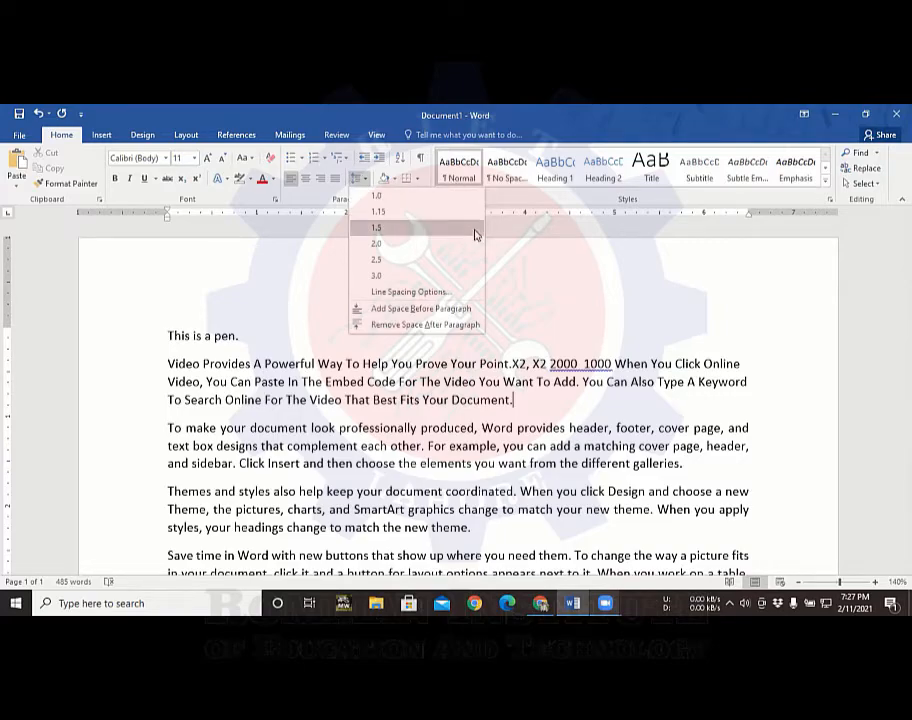
{"action": "left_click", "coordinate": [562, 321]}
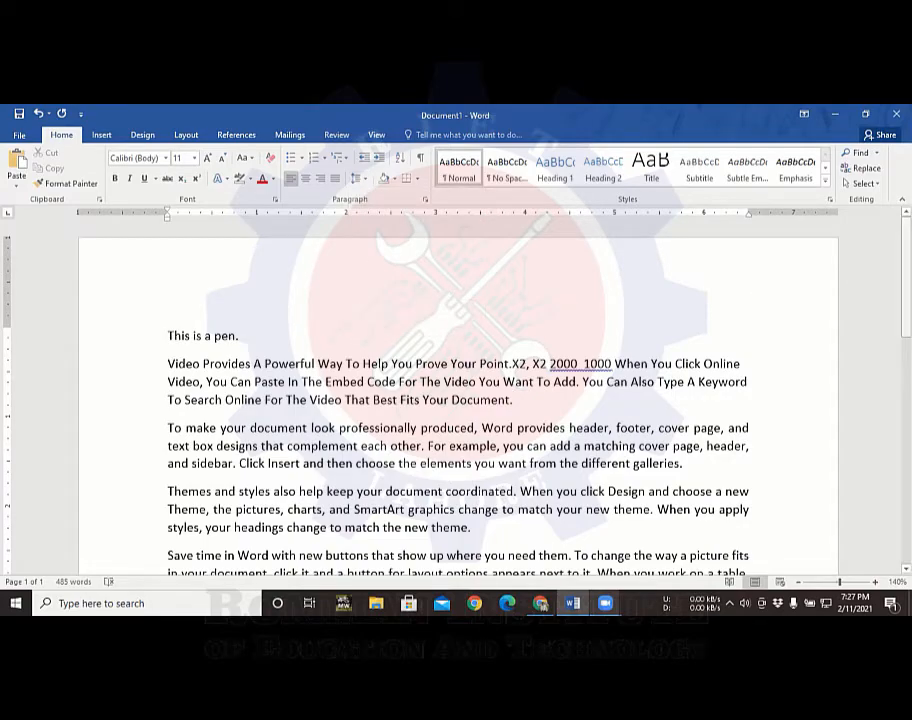
{"action": "scroll", "coordinate": [458, 400], "scroll_direction": "down", "scroll_amount": 5}
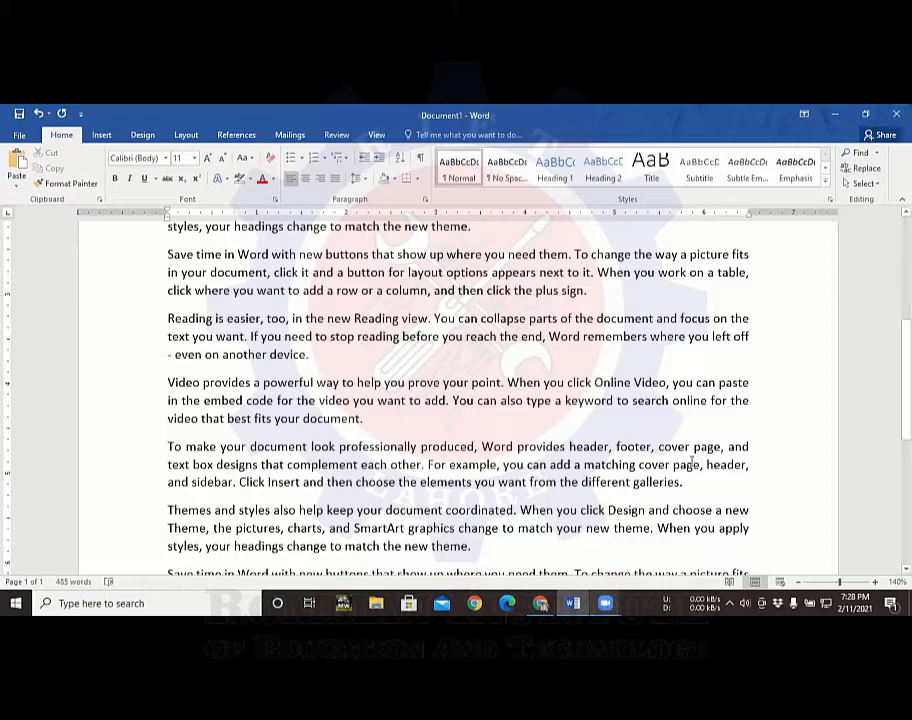
- Minimize the document window and the browser window to show the Windows desktop
{"action": "left_click", "coordinate": [897, 115]}
{"action": "mouse_move", "coordinate": [606, 603]}
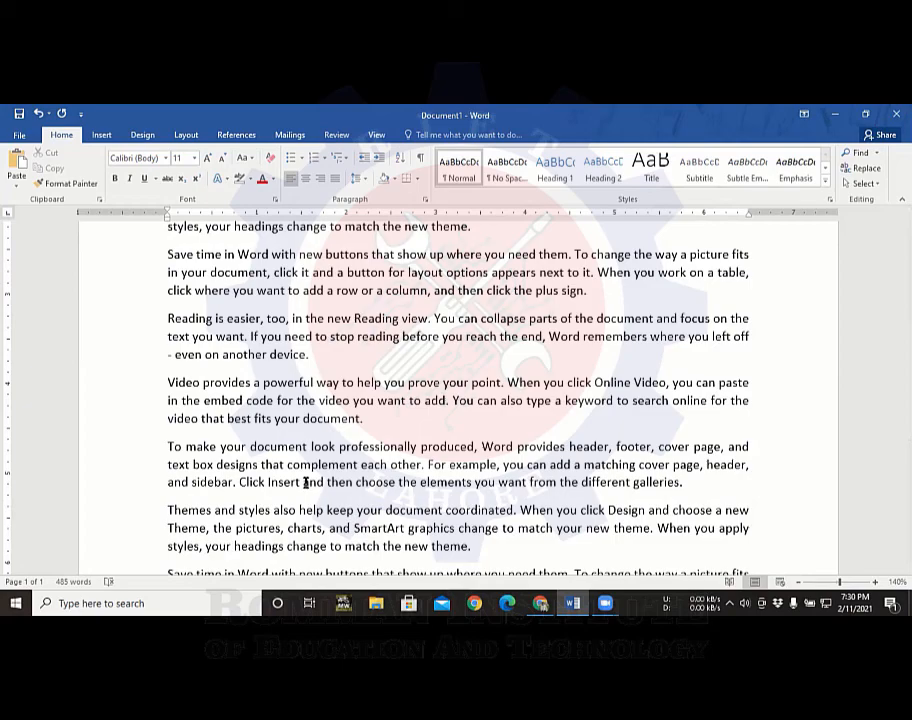
{"action": "left_click", "coordinate": [831, 112]}
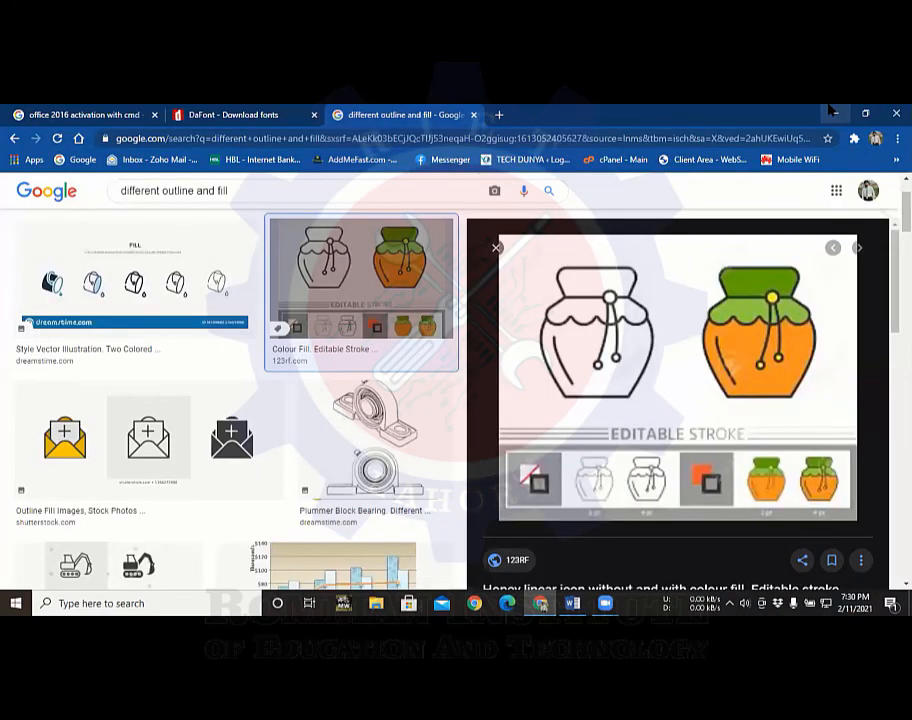
{"action": "left_click", "coordinate": [831, 112]}
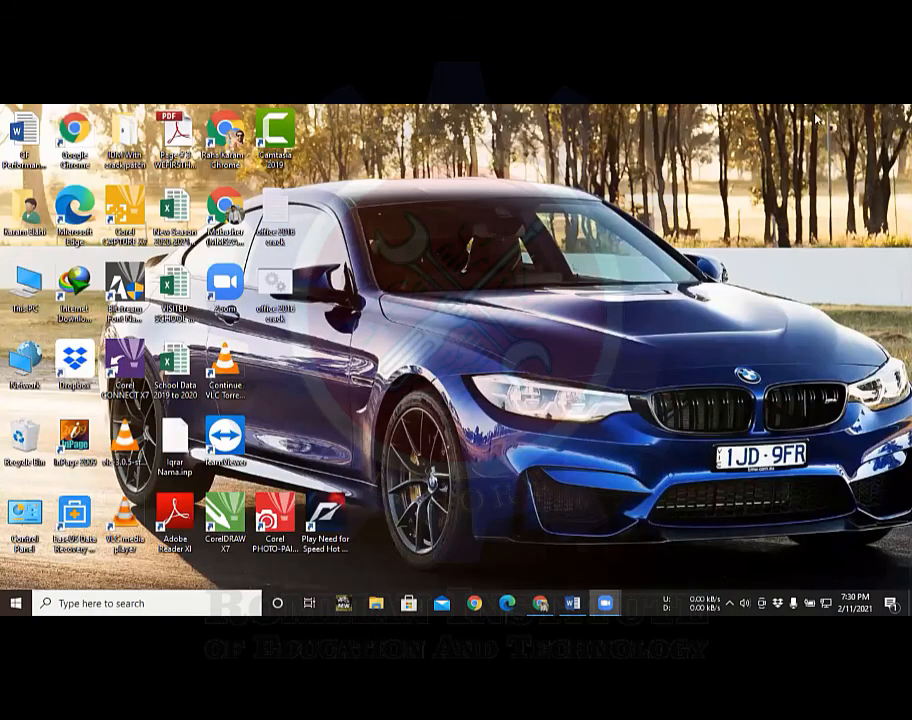
- Refresh the Windows desktop twice
{"action": "right_click", "coordinate": [807, 180]}
{"action": "left_click", "coordinate": [811, 209]}
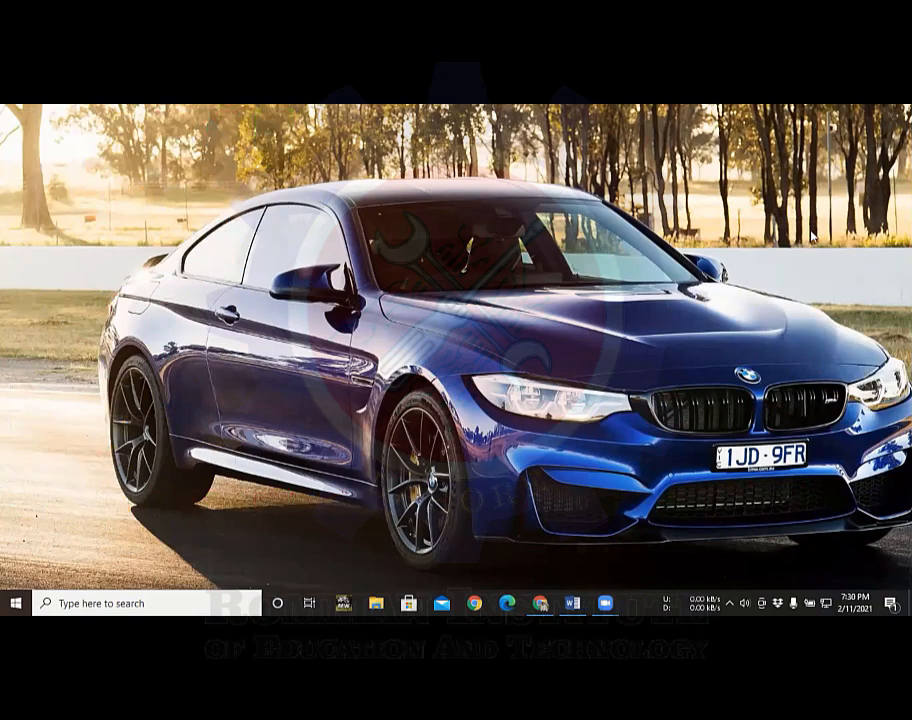
{"action": "right_click", "coordinate": [811, 209]}
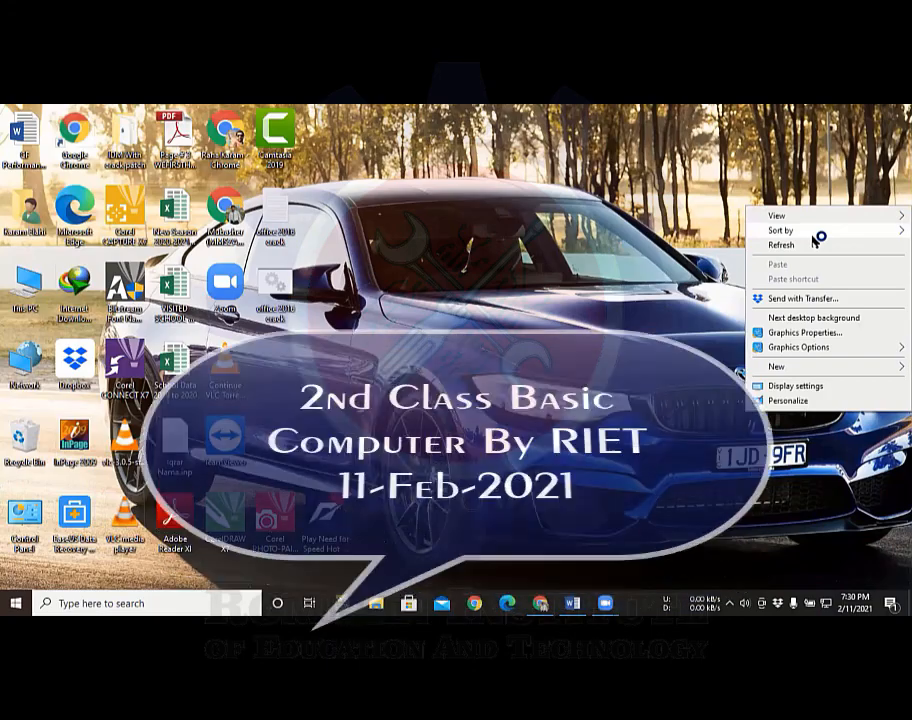
{"action": "left_click", "coordinate": [815, 245]}
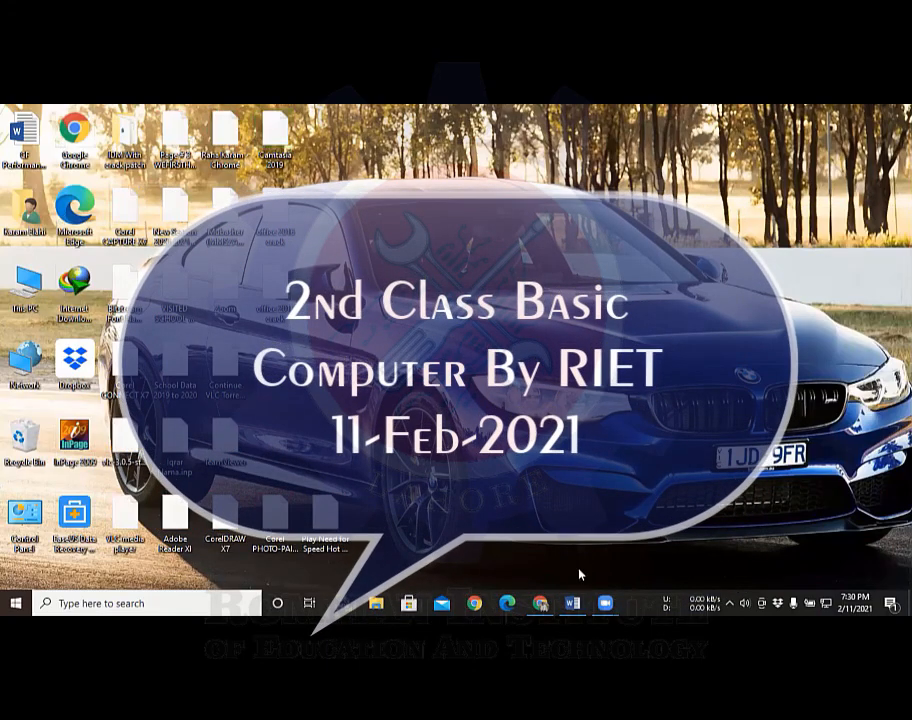
{"action": "mouse_move", "coordinate": [580, 575]}
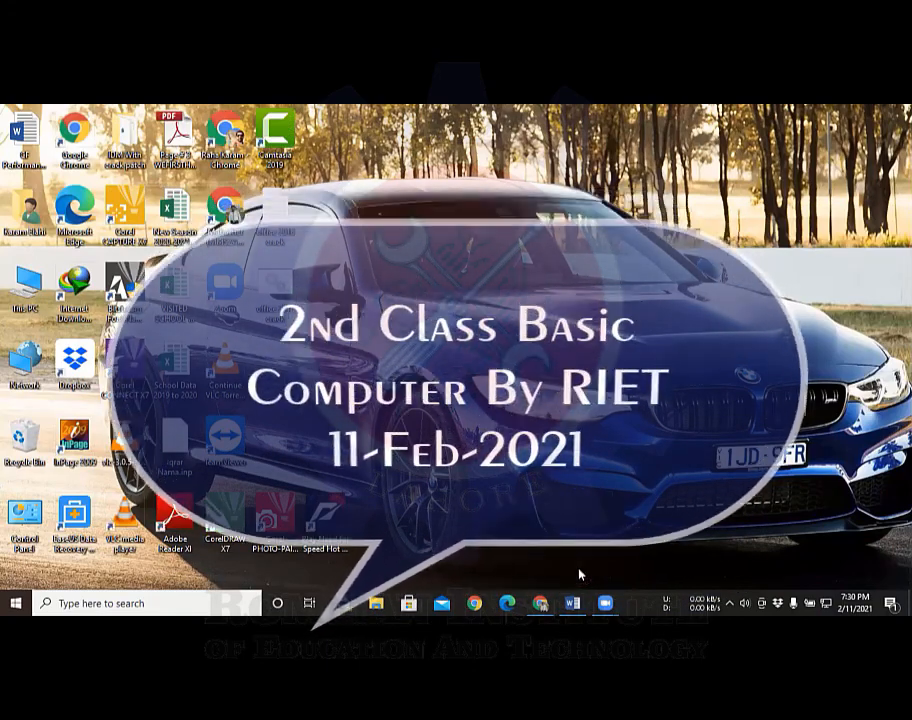